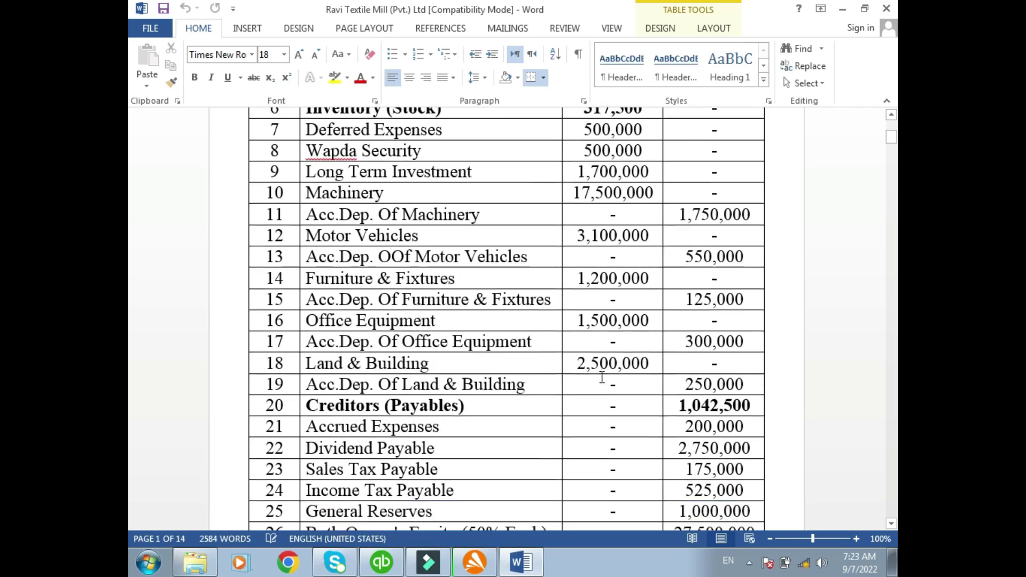
Step: Examine the trial balance table, covering the totals, bank and loan accounts, debtors, inventory and deferred expenses
left_click_drag(573, 439, 641, 439)
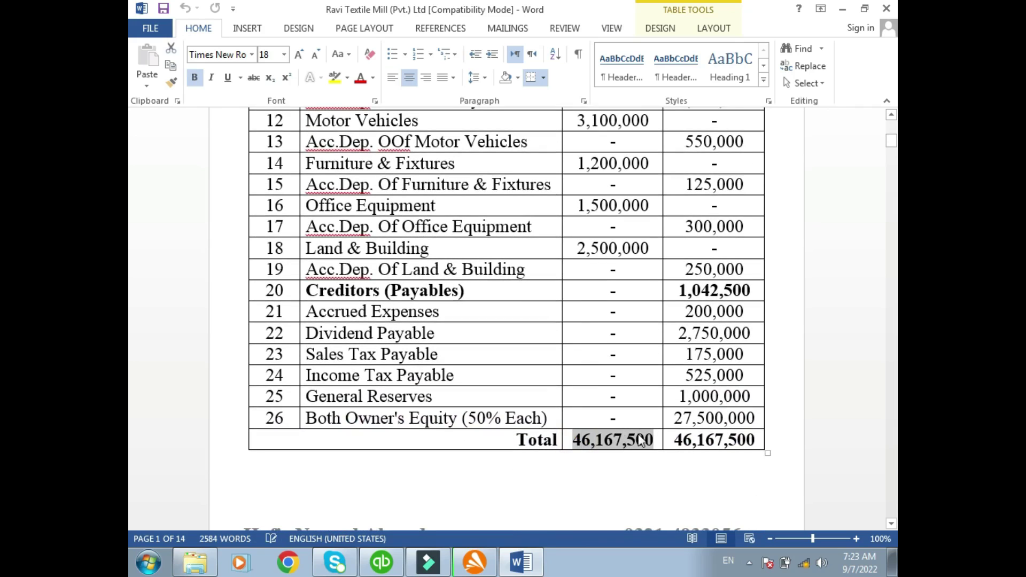
scroll(588, 427, "up", 6)
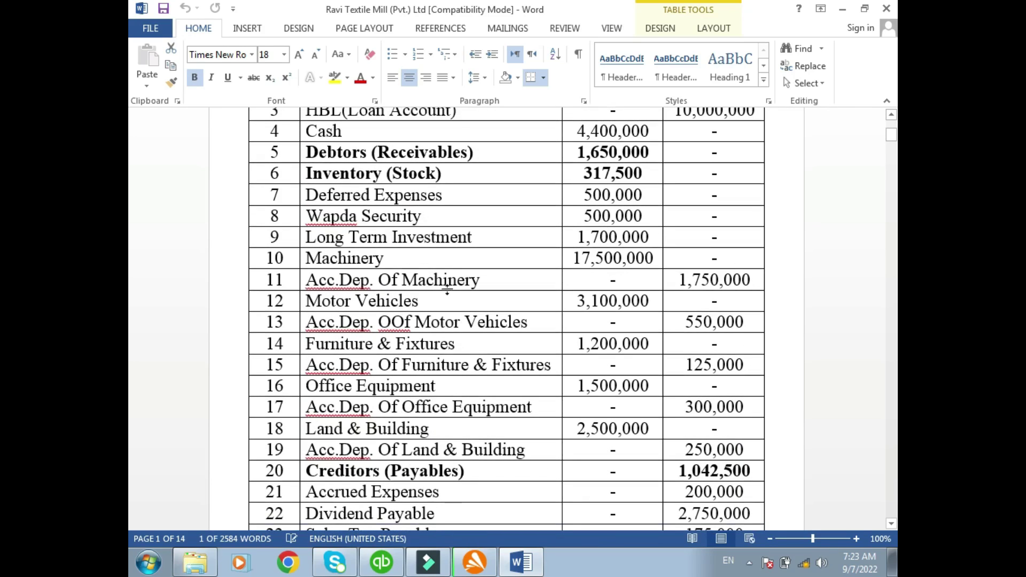
scroll(378, 182, "up", 1)
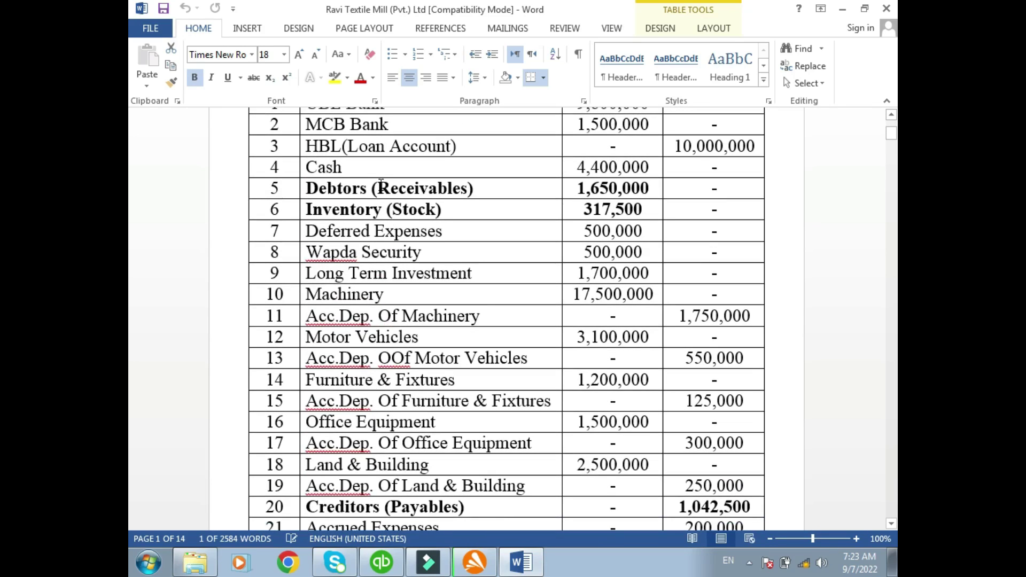
left_click(330, 125)
scroll(331, 124, "up", 1)
left_click(331, 127)
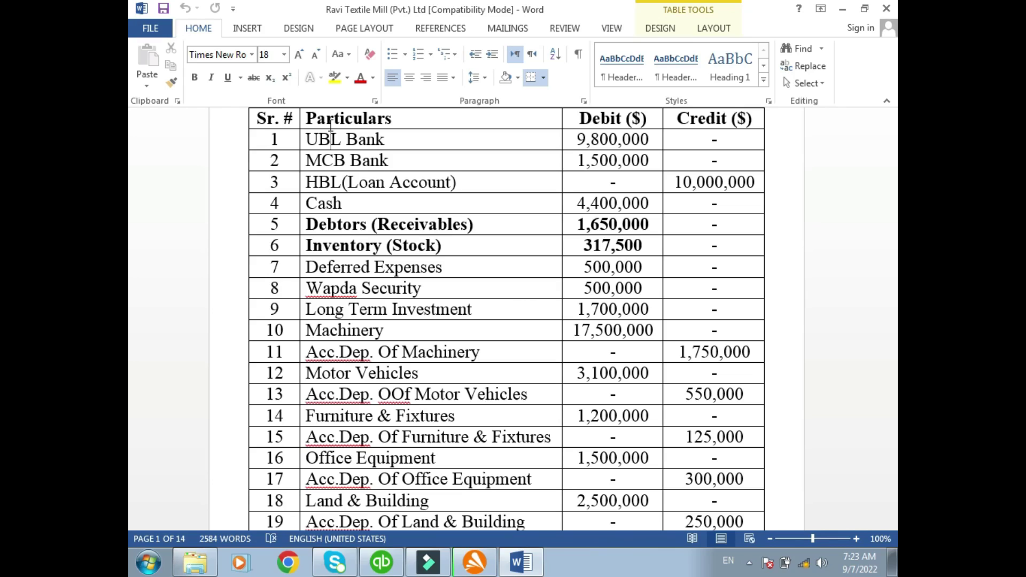
double_click(324, 177)
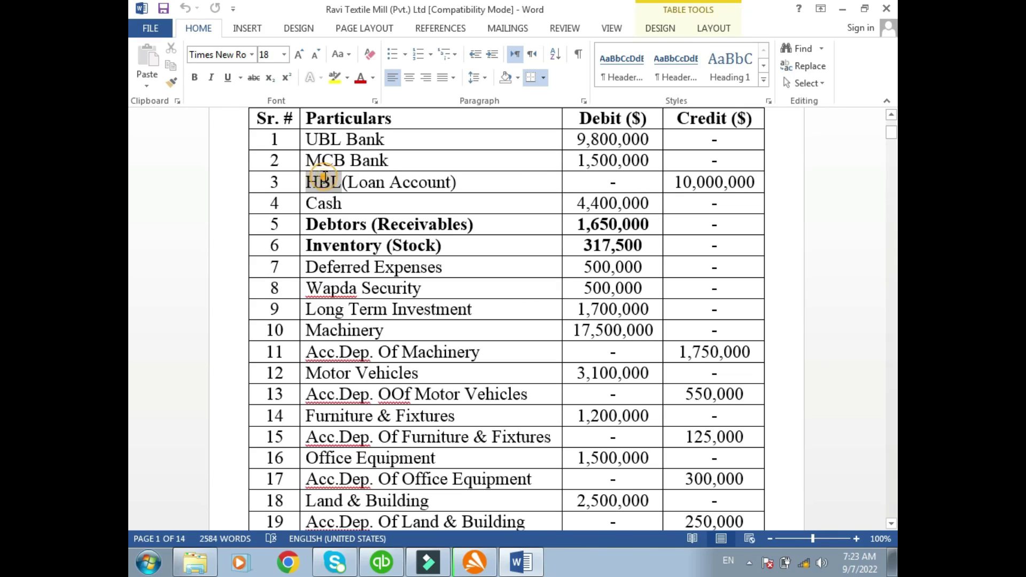
triple_click(324, 180)
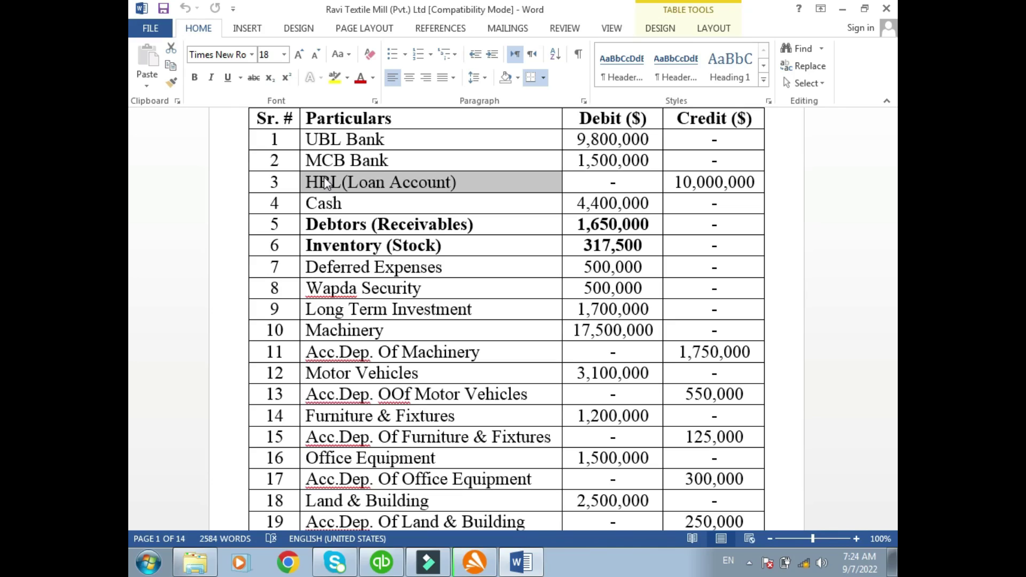
left_click(324, 183)
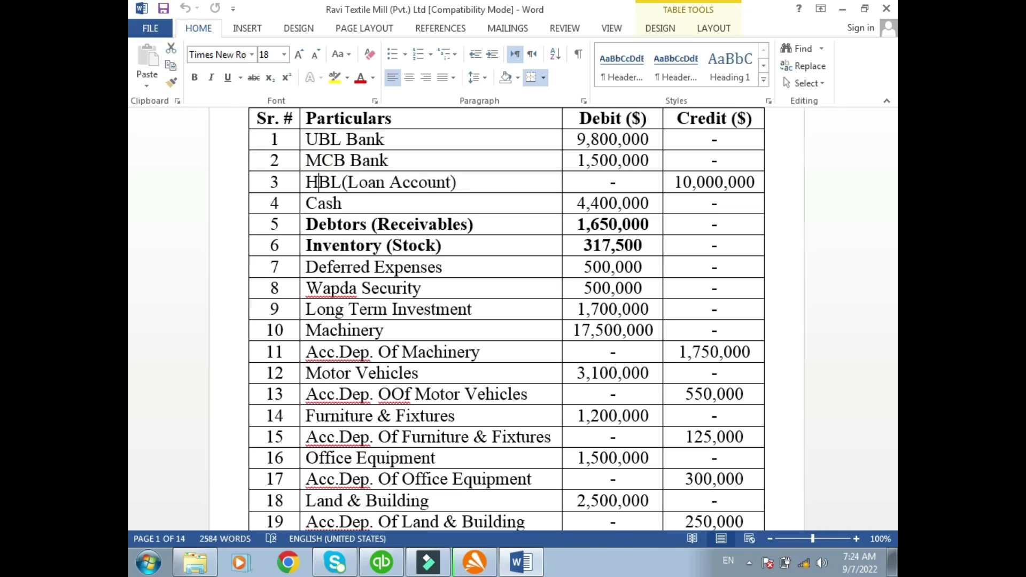
double_click(325, 182)
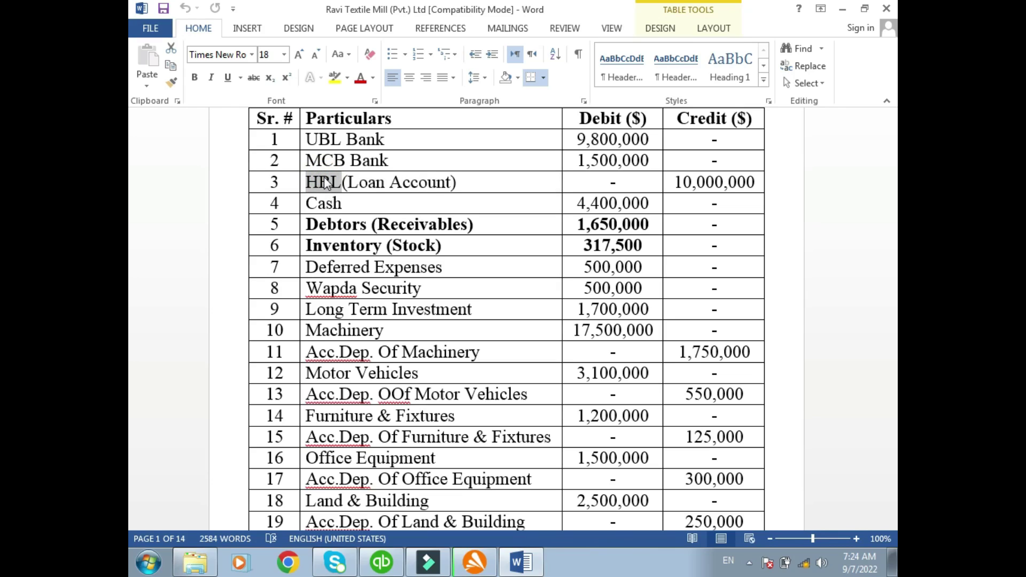
type("HBL")
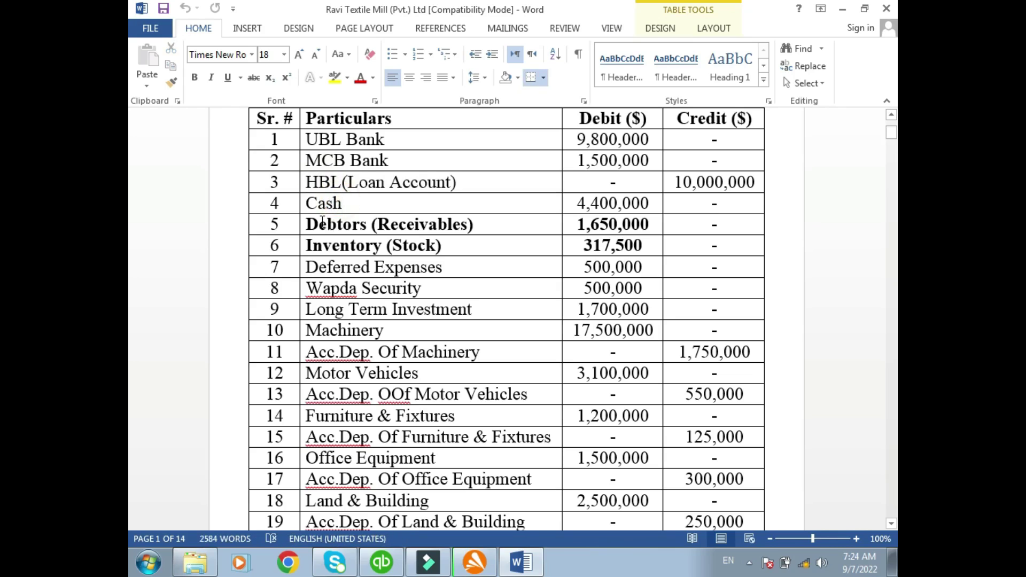
left_click_drag(322, 221, 598, 241)
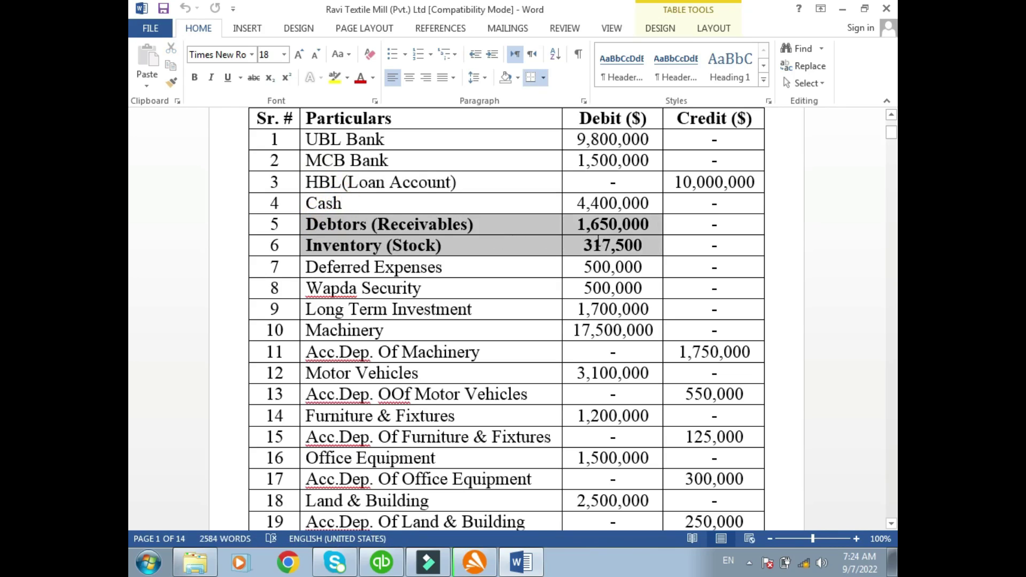
left_click(495, 220)
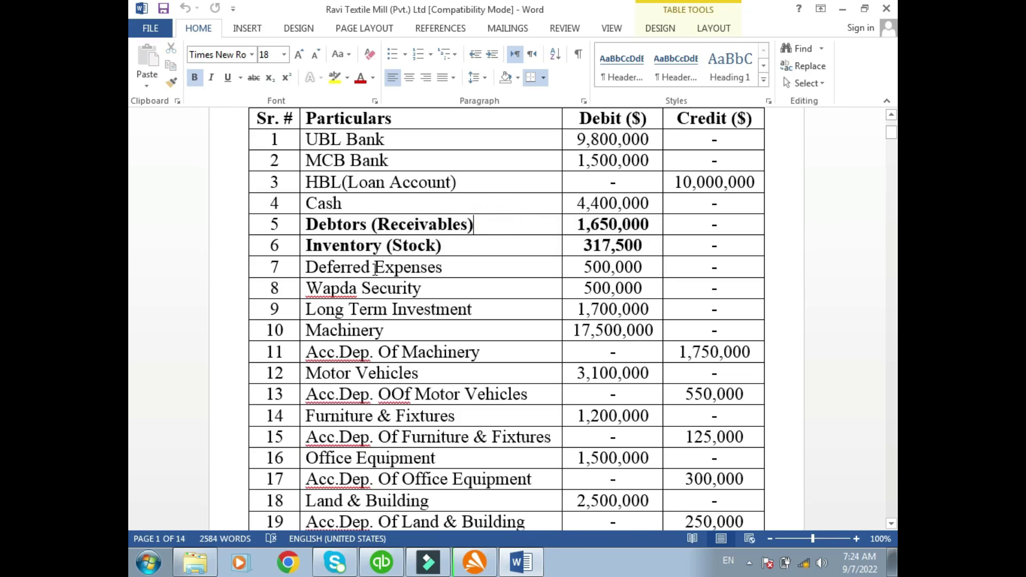
left_click_drag(345, 267, 431, 257)
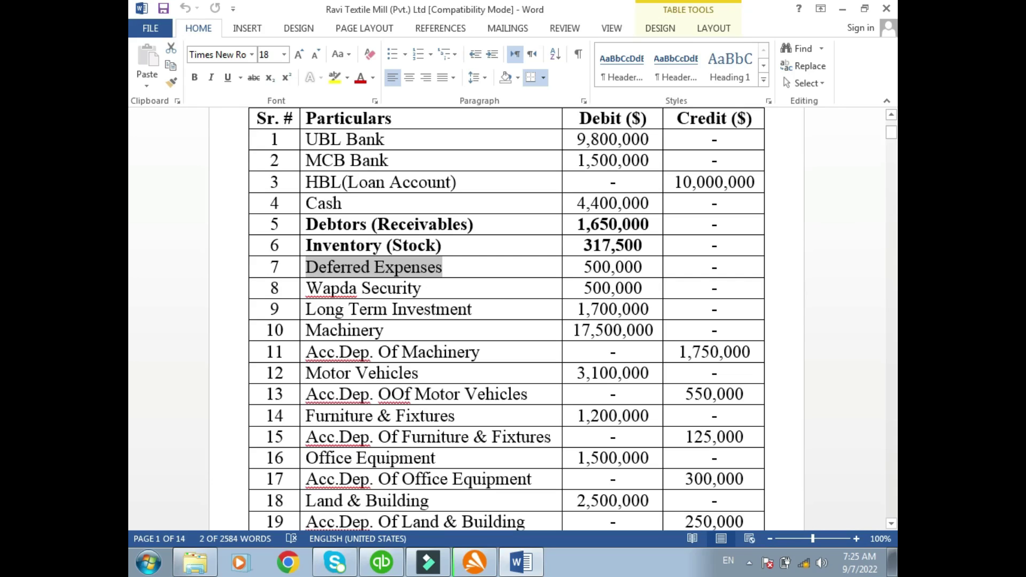
Step: Switch to QuickBooks and look for the places where the Chart of Accounts can be opened
left_click(381, 561)
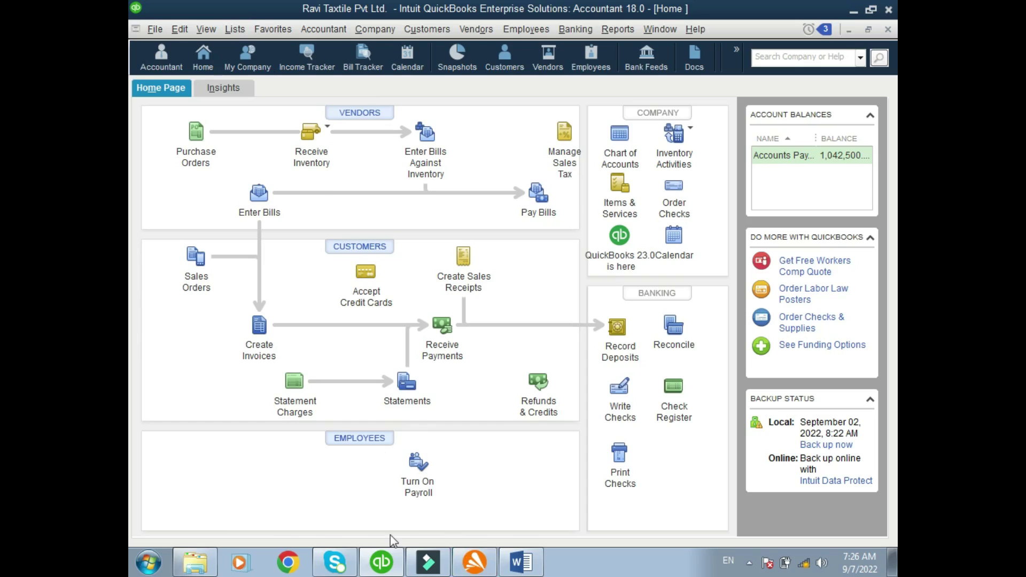
left_click(236, 30)
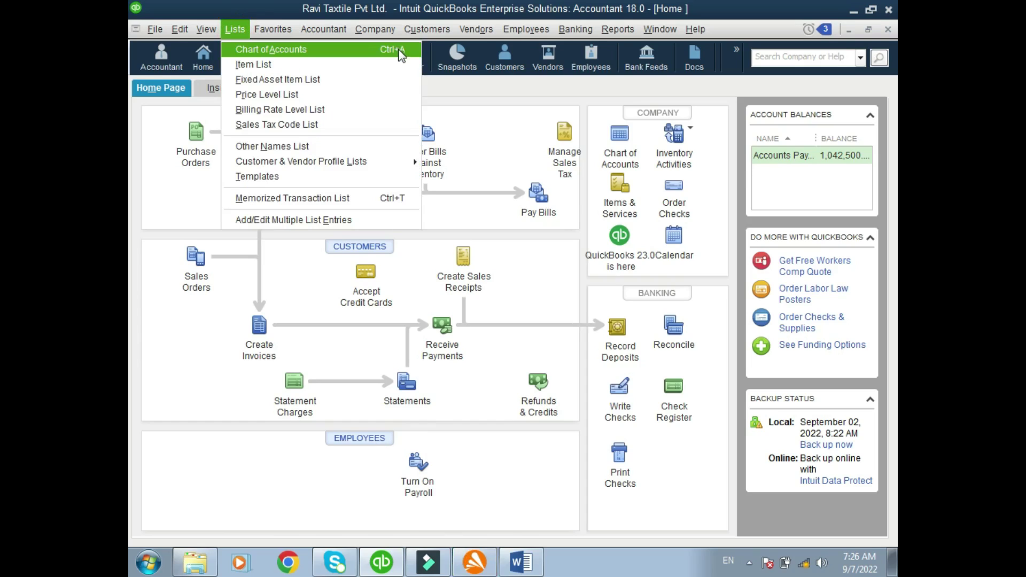
mouse_move(273, 37)
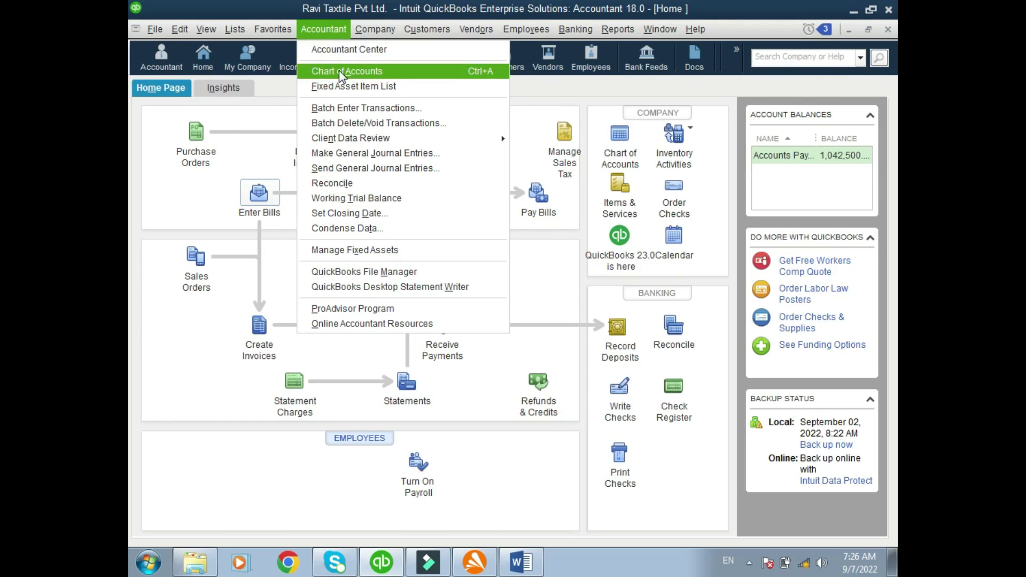
left_click(370, 30)
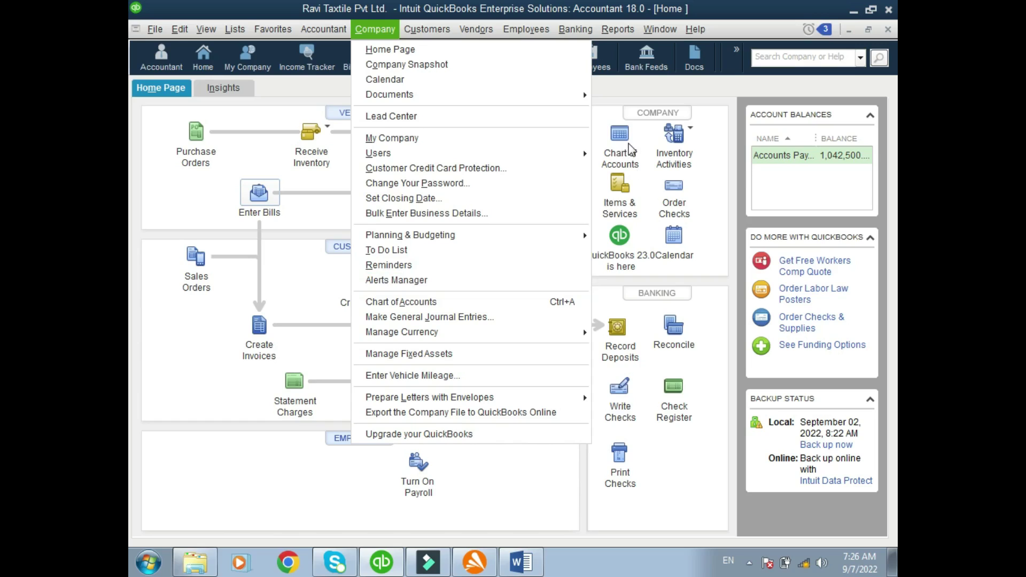
left_click(614, 104)
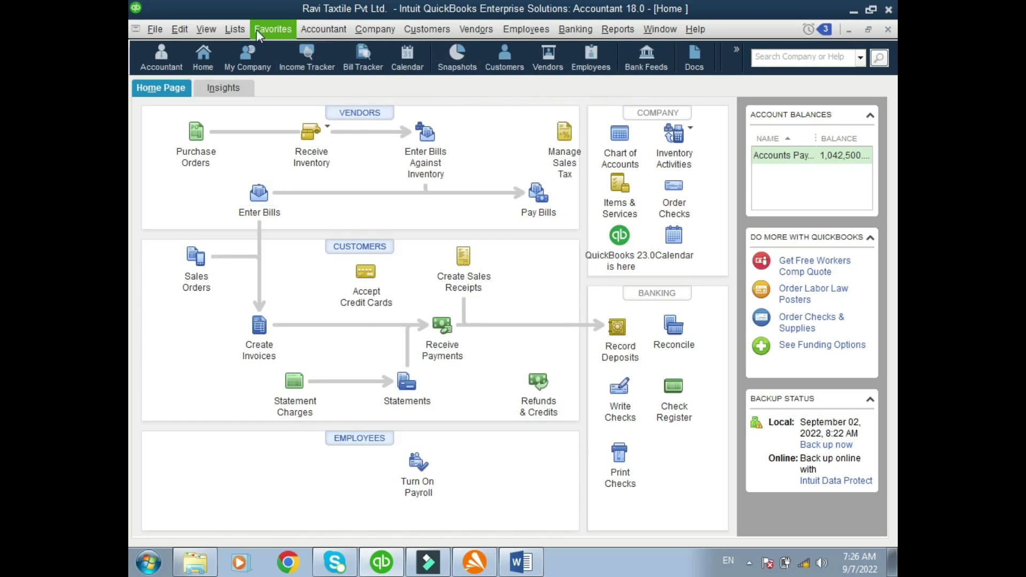
Step: Review the Items & Inventory company preferences, checking the option that activates inventory and purchase orders, and leave without saving
left_click(180, 30)
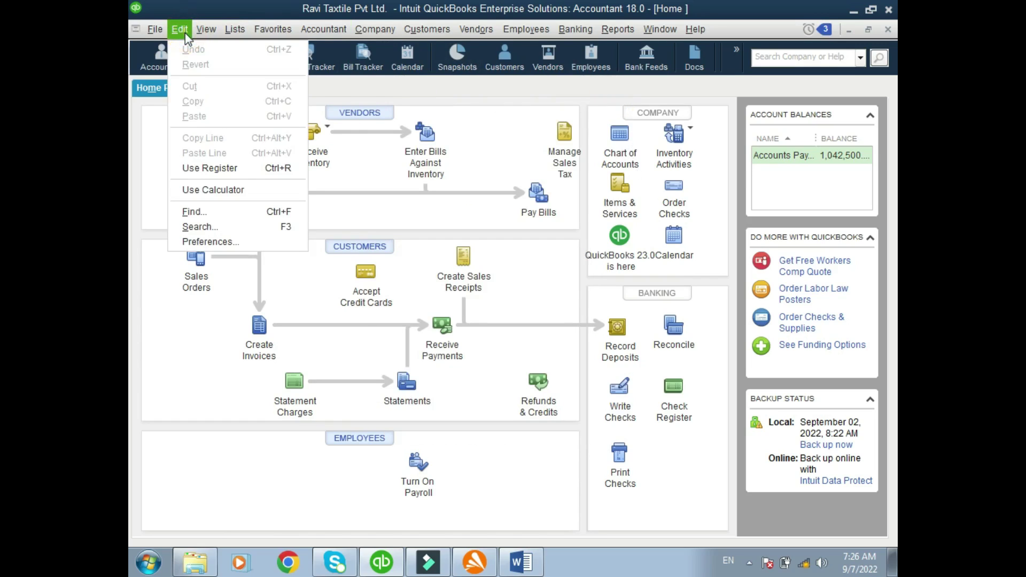
left_click(229, 243)
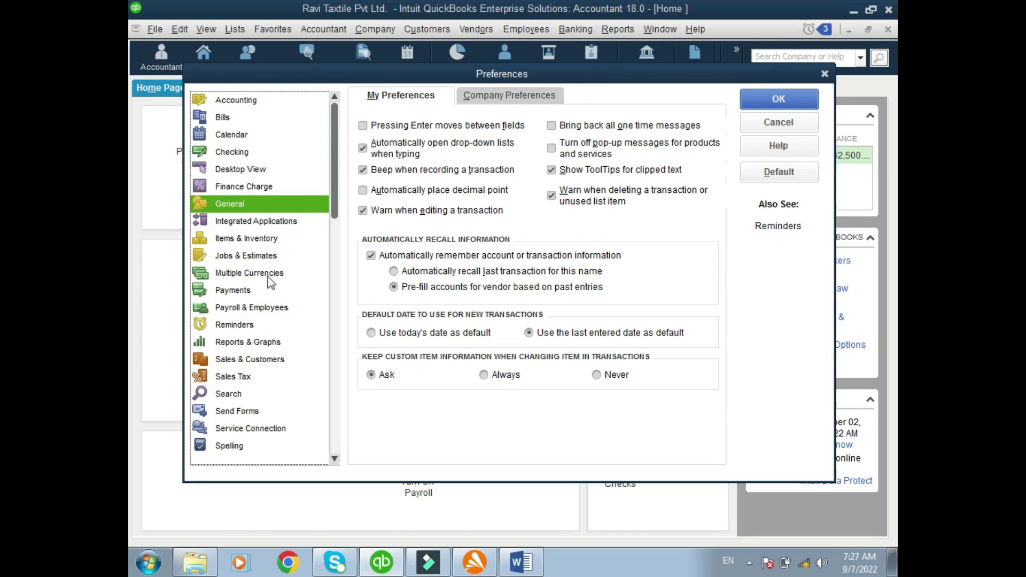
left_click(258, 240)
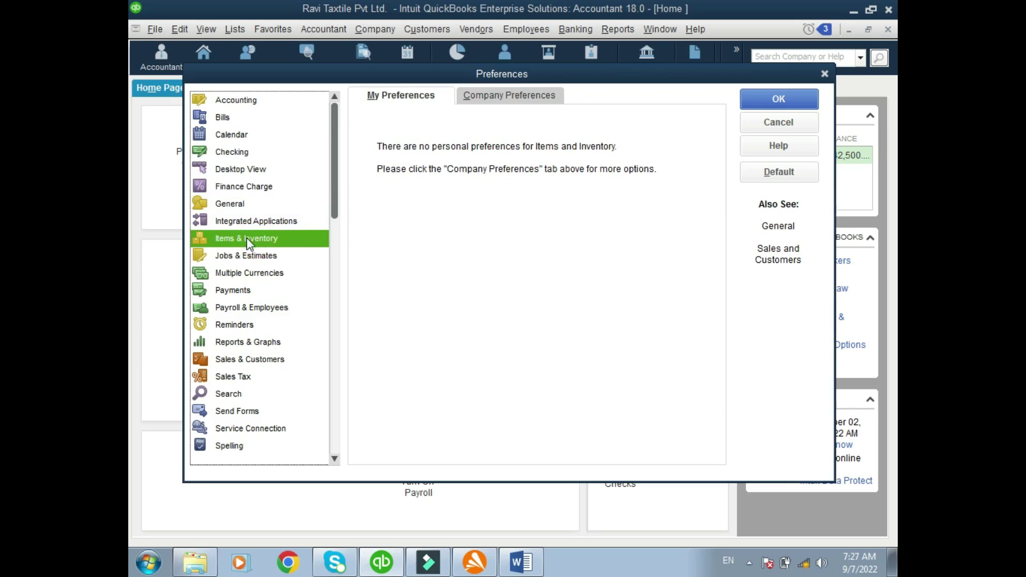
left_click(489, 97)
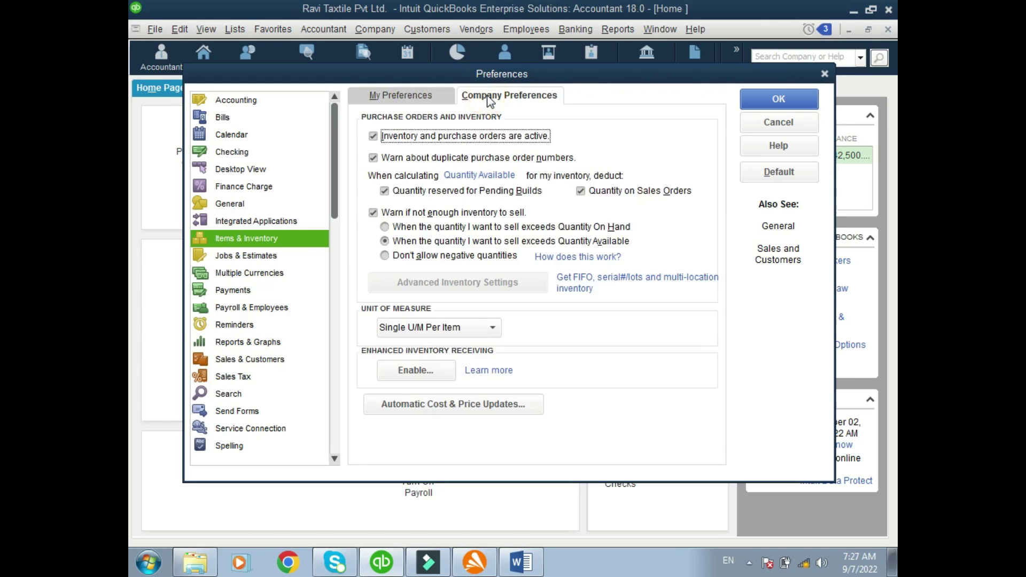
left_click(373, 136)
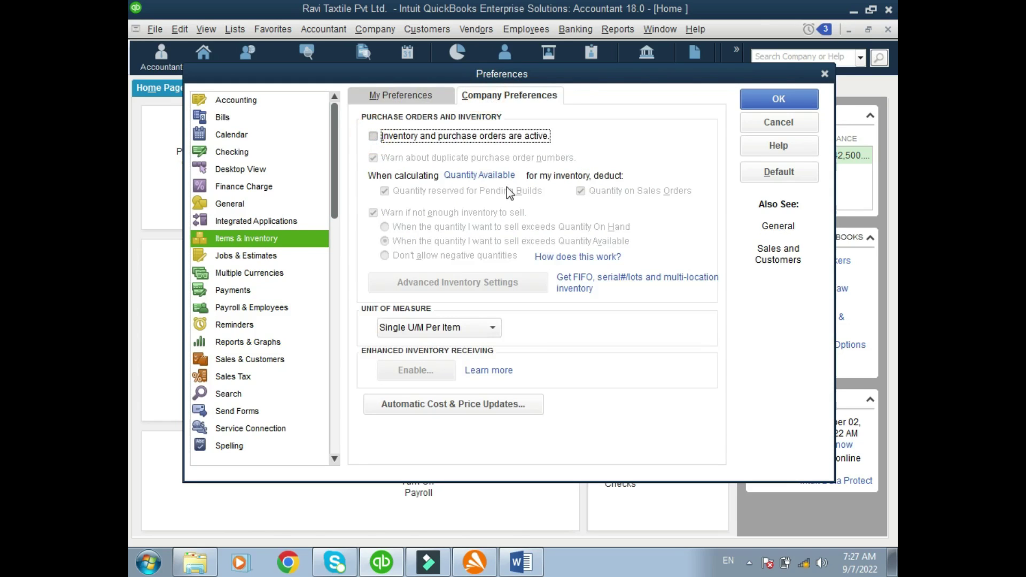
left_click(373, 137)
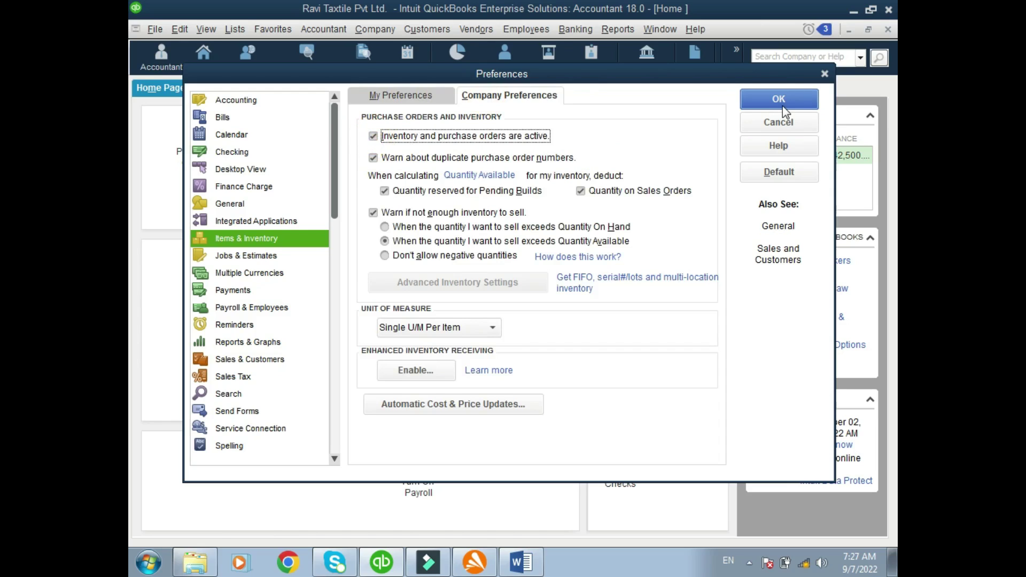
left_click(781, 122)
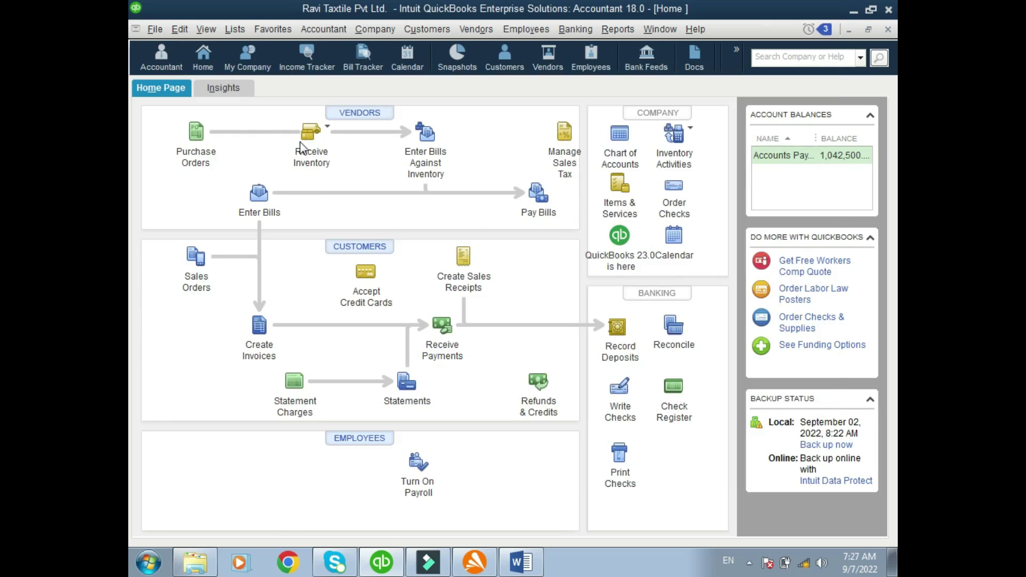
Step: Open the Chart of Accounts, dismiss the antivirus window covering it, and look over the listed accounts
key("ctrl+a")
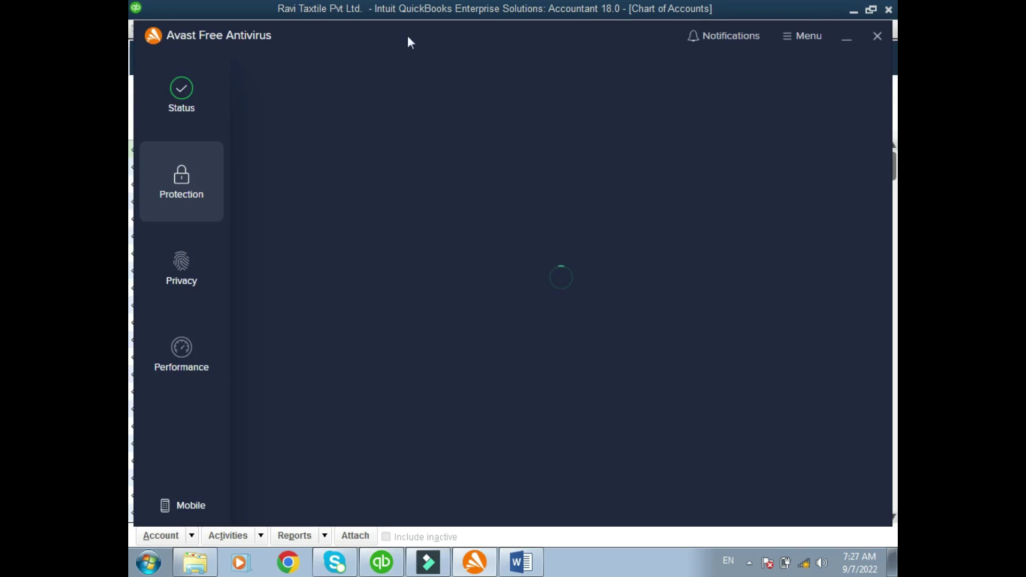
left_click(877, 36)
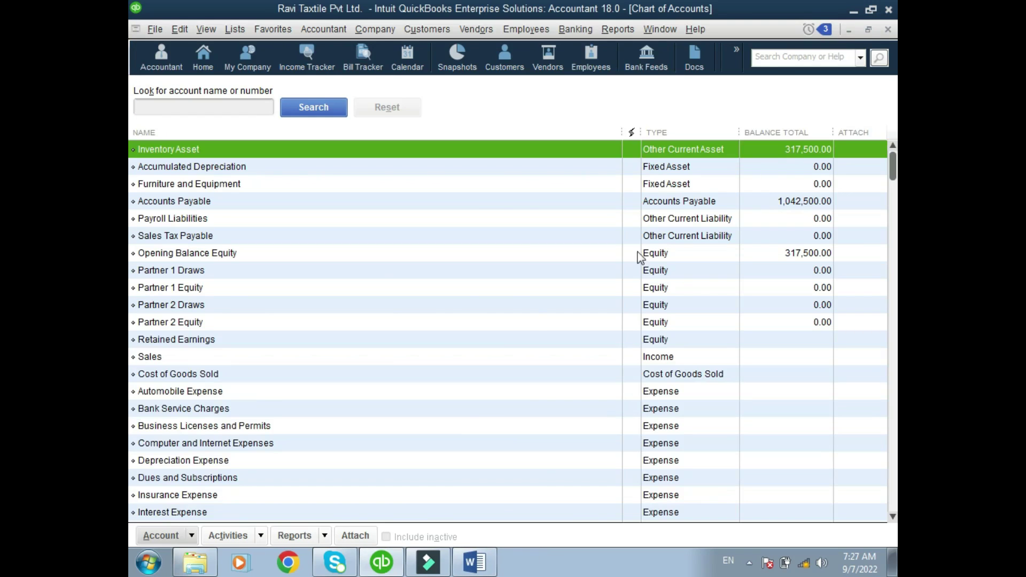
left_click(380, 264)
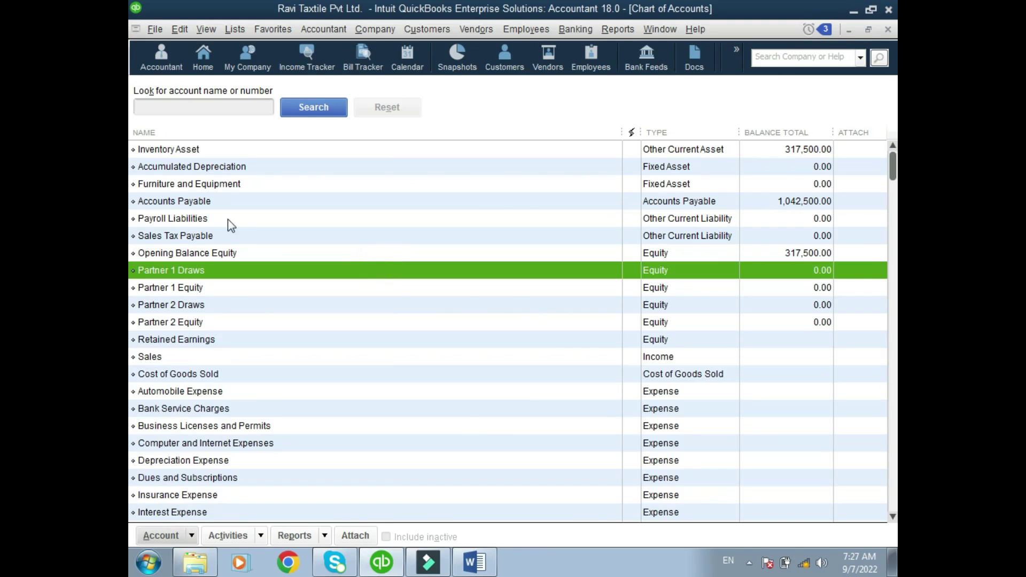
left_click(207, 186)
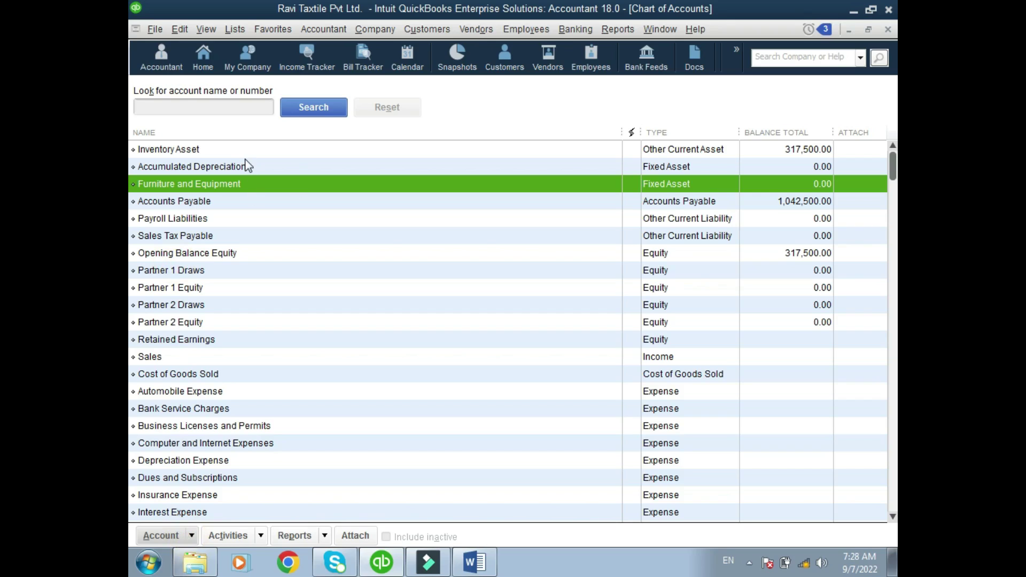
key("ctrl+f")
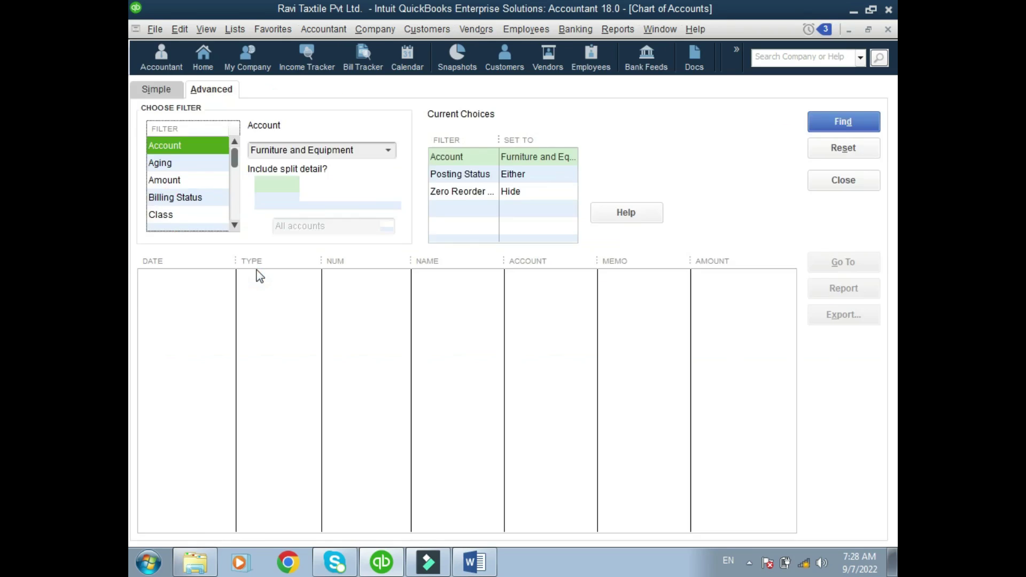
left_click(867, 178)
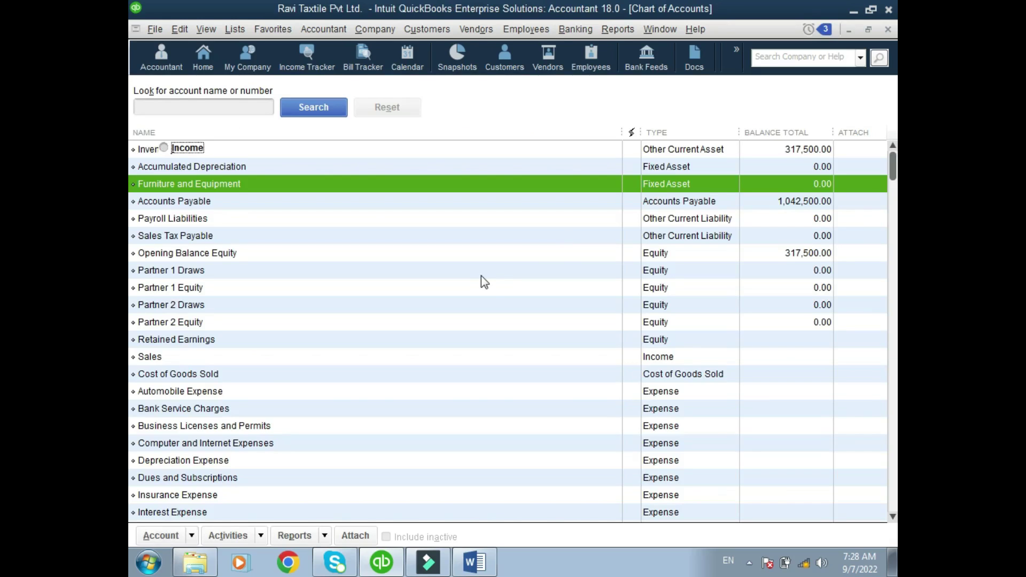
Step: Start adding a new account and review the descriptions of the account types, from Income through Equity to Other Current Asset
key("ctrl+n")
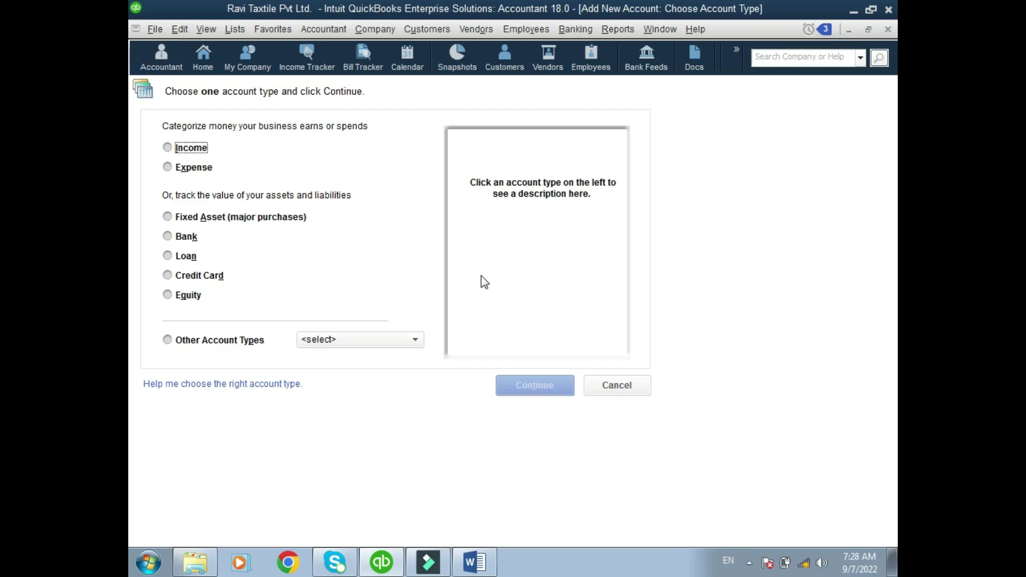
left_click(196, 149)
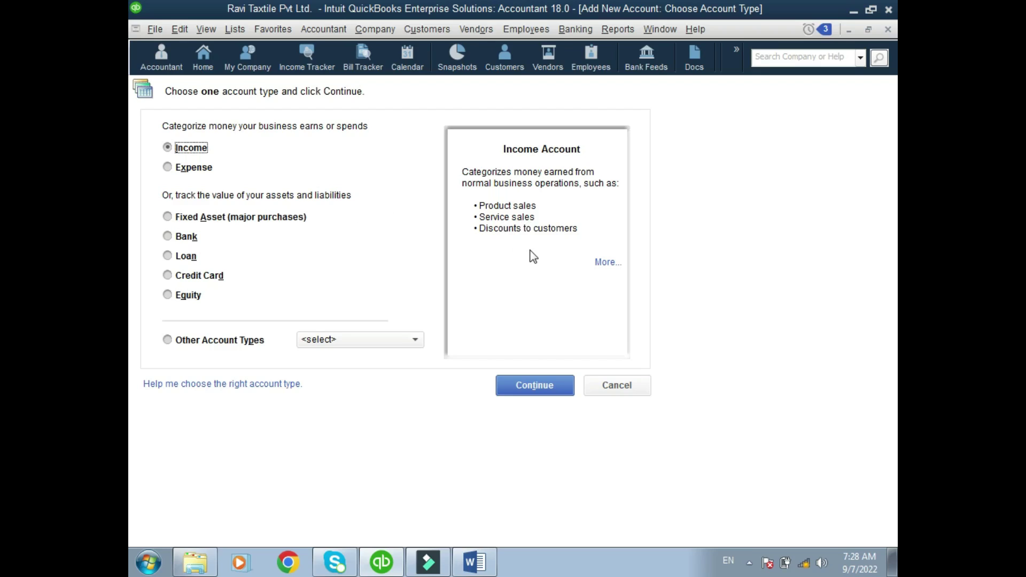
left_click(206, 169)
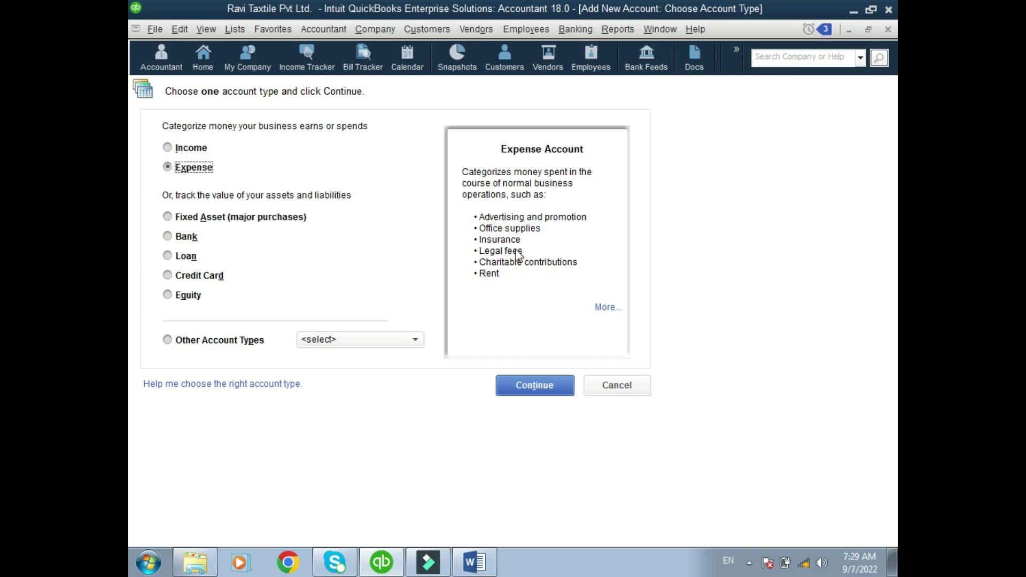
left_click(229, 220)
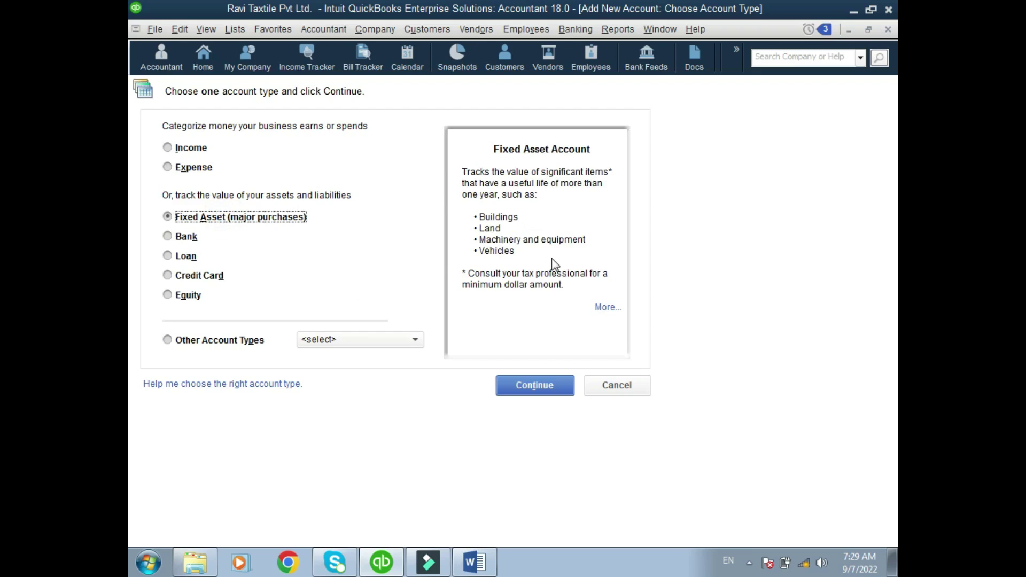
left_click(169, 237)
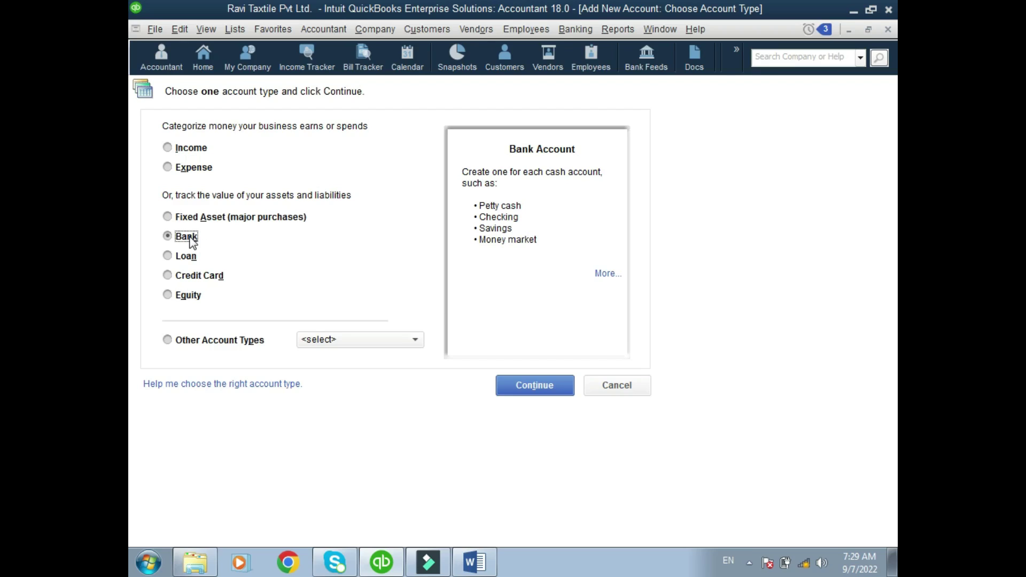
left_click(193, 259)
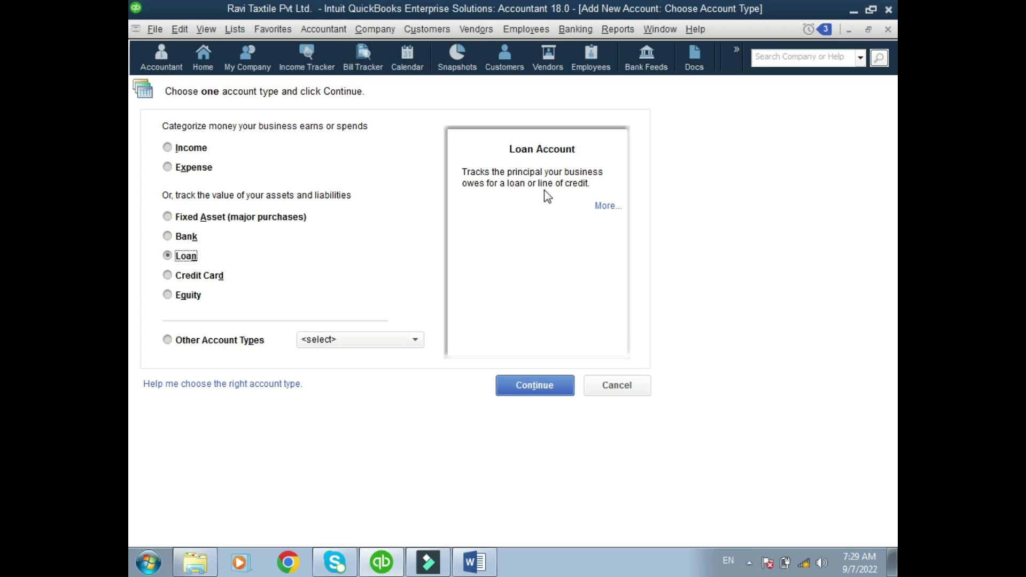
left_click(185, 277)
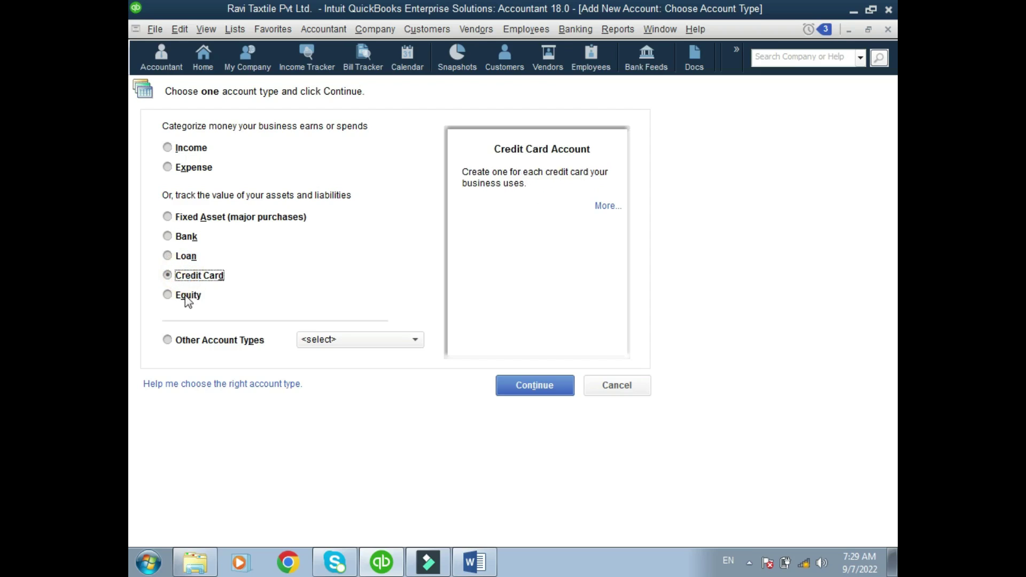
left_click(188, 297)
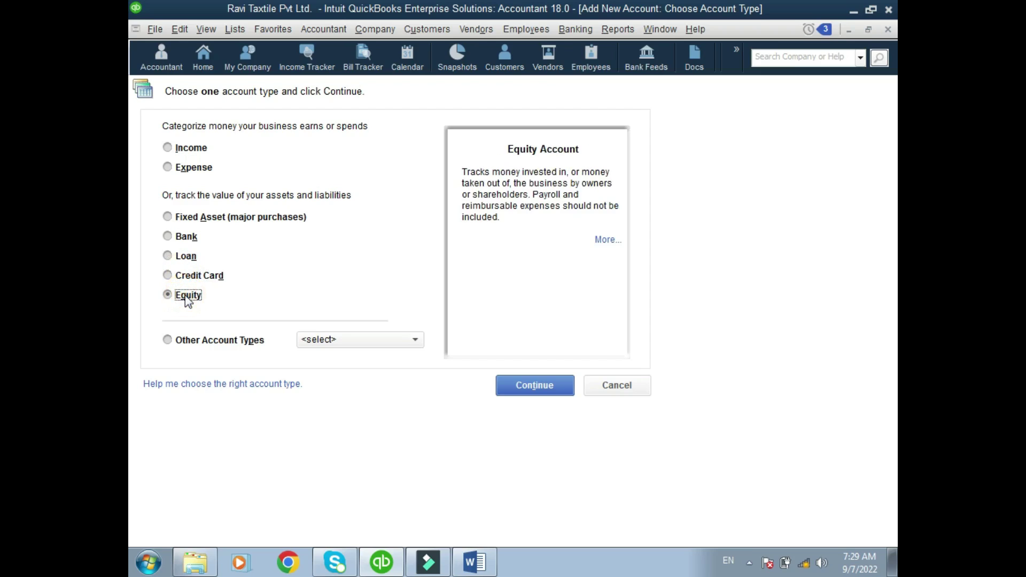
left_click(237, 342)
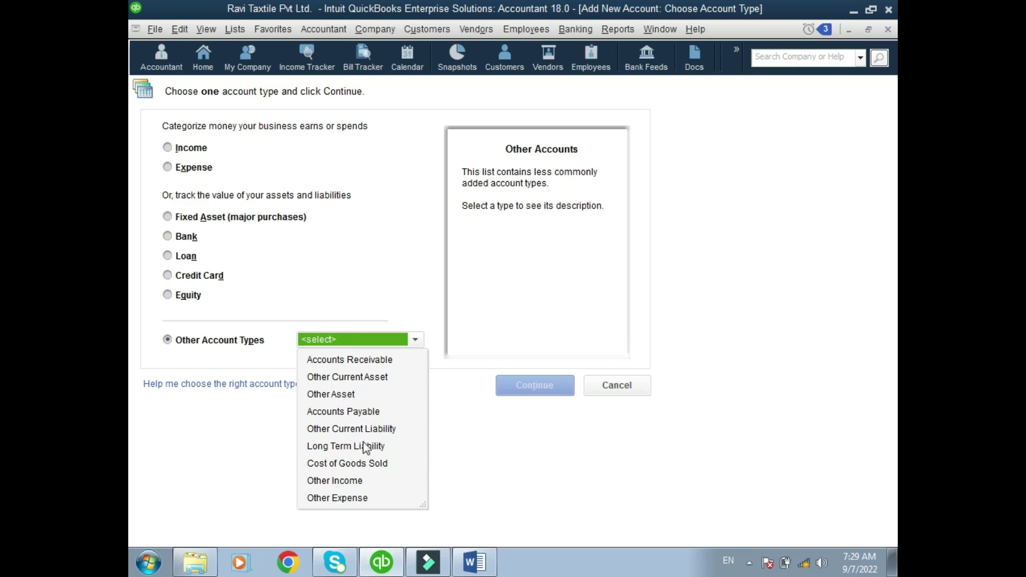
left_click(371, 377)
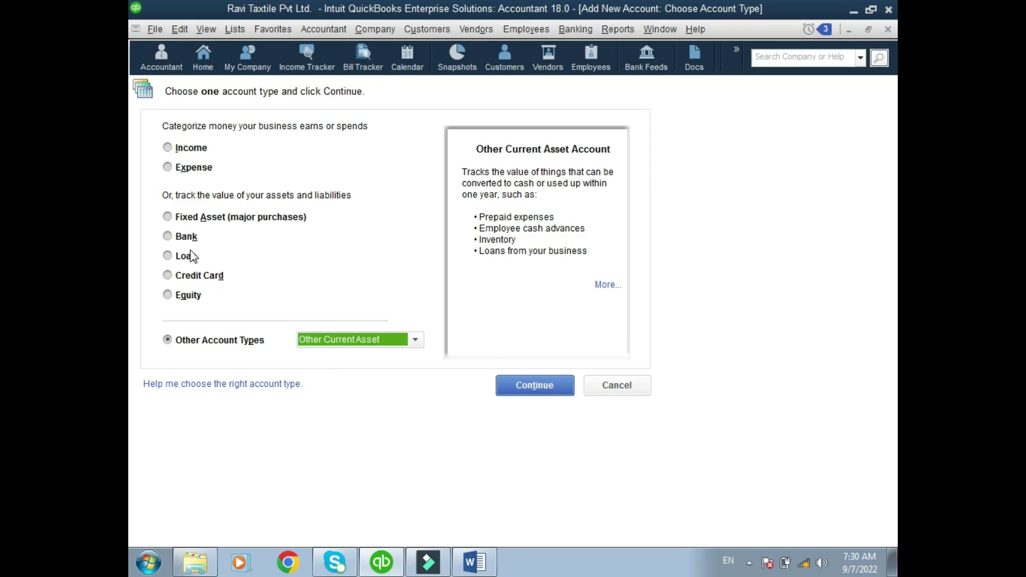
left_click(186, 237)
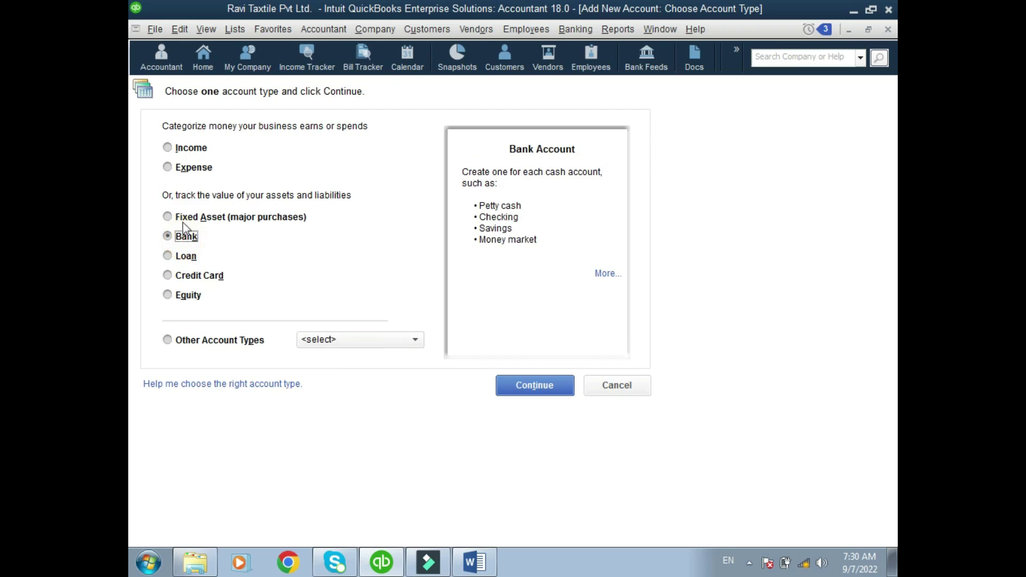
Step: Continue to the new account form with the Income type and change the account type to Bank
left_click(186, 152)
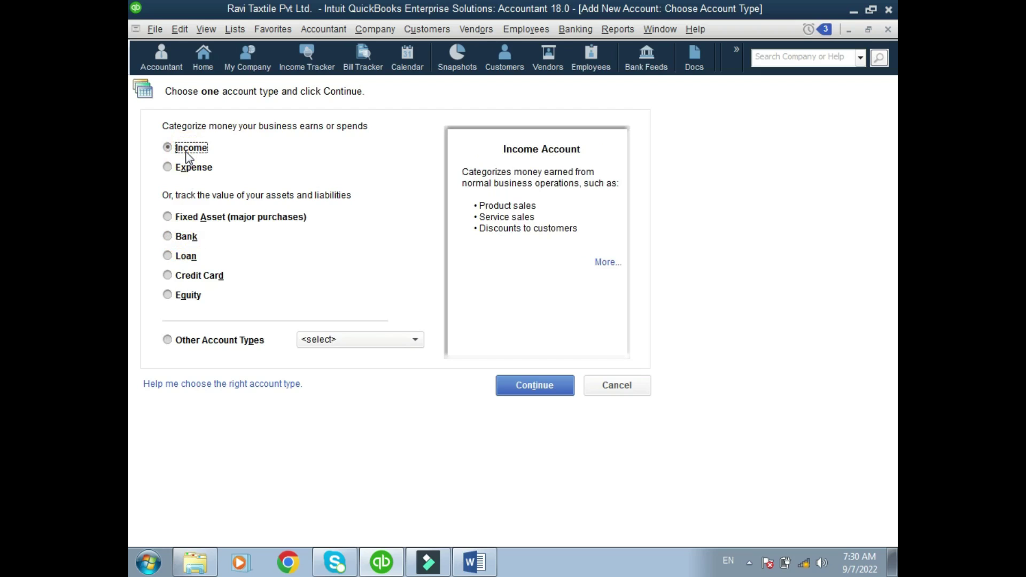
left_click(535, 393)
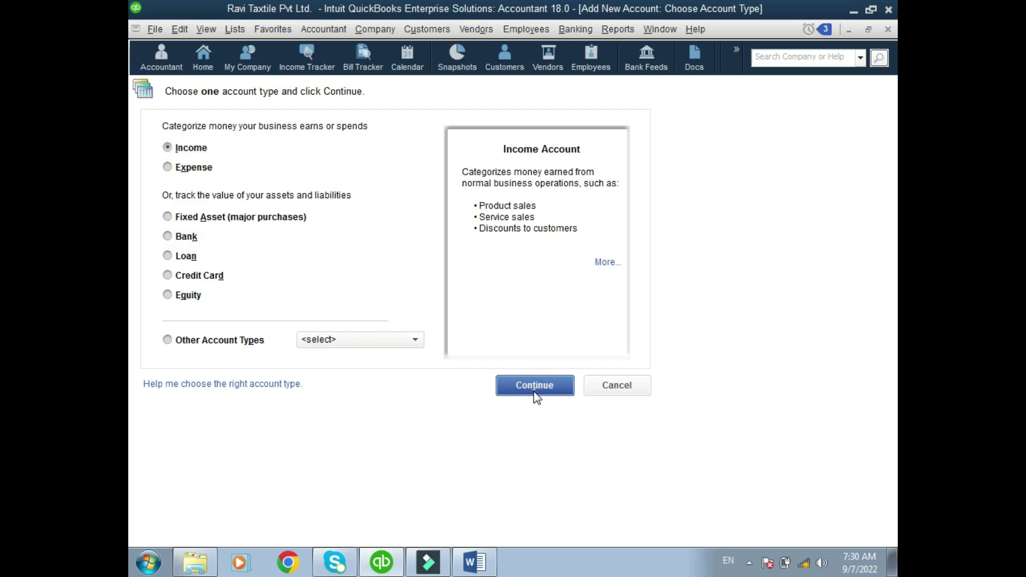
key("Escape")
key("Escape")
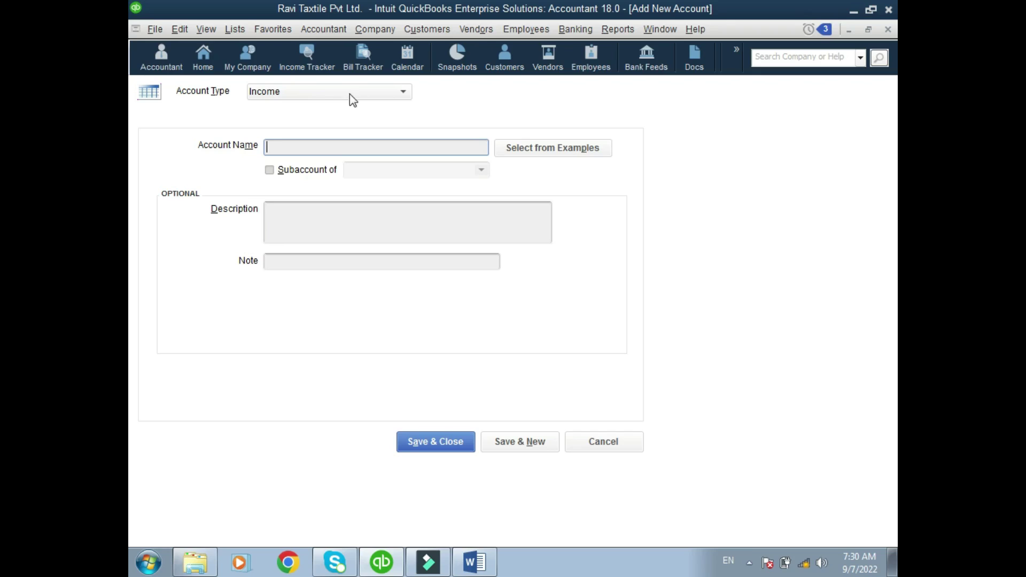
left_click(292, 92)
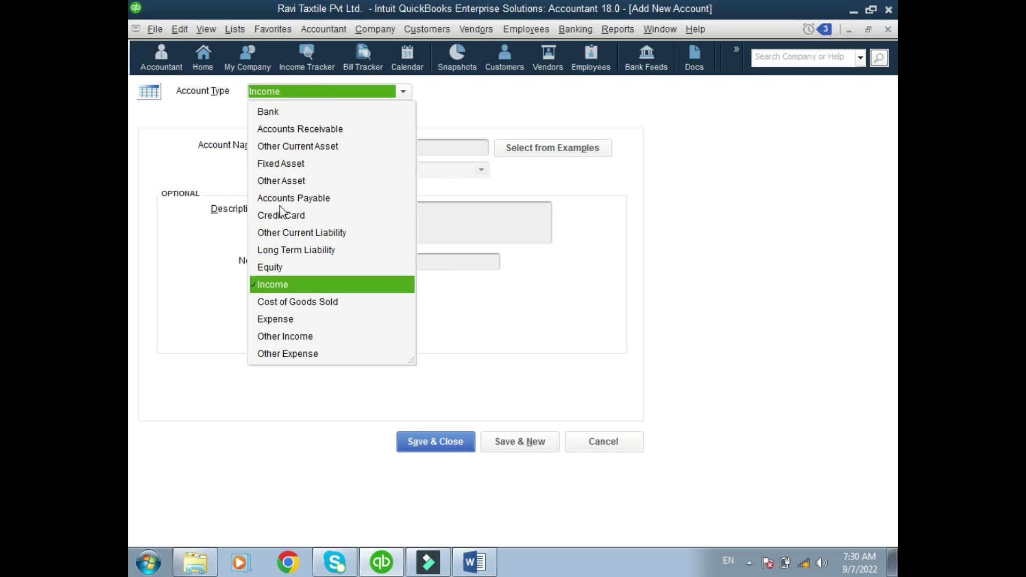
left_click(270, 113)
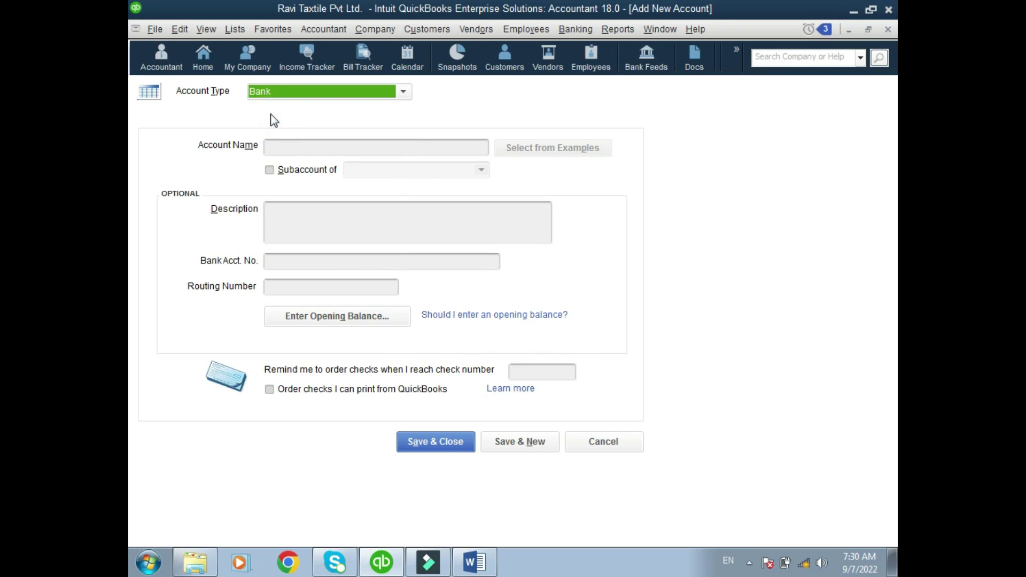
left_click(291, 146)
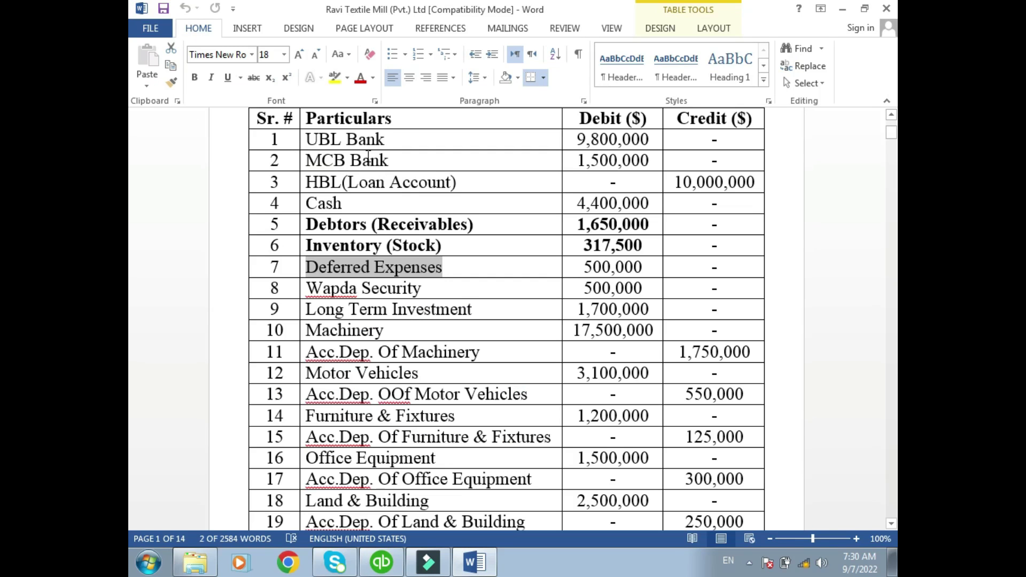
Step: Copy the name UBL Bank from the trial balance in Word and enter it as the account name in QuickBooks
left_click_drag(384, 141, 313, 131)
key("ctrl+c")
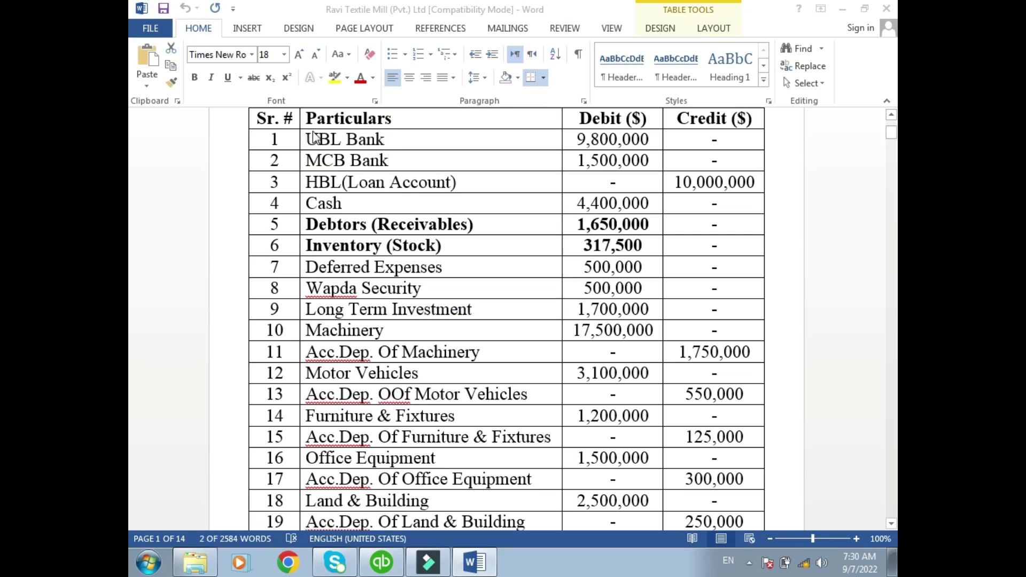
left_click(382, 558)
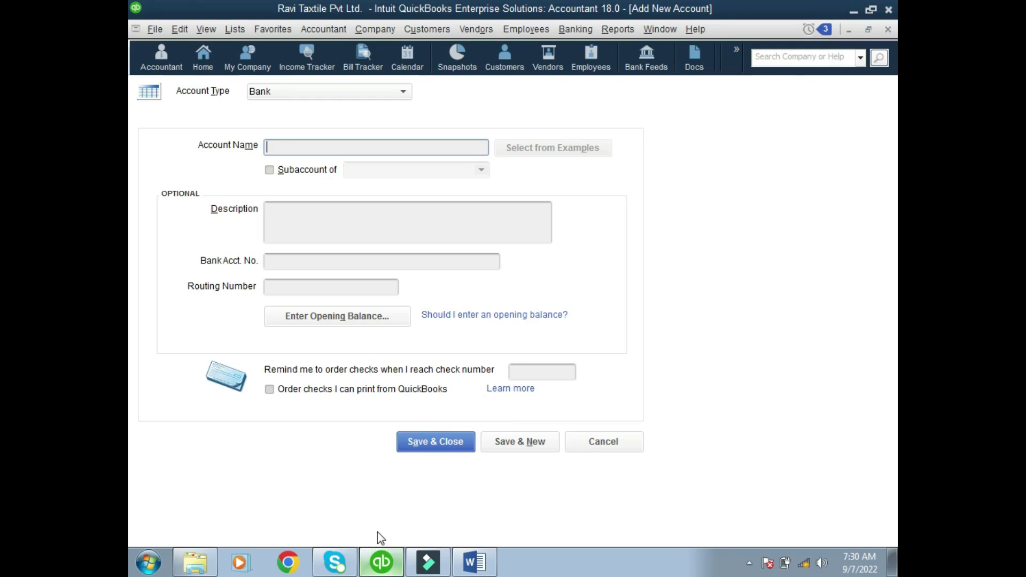
left_click(335, 148)
key("ctrl+v")
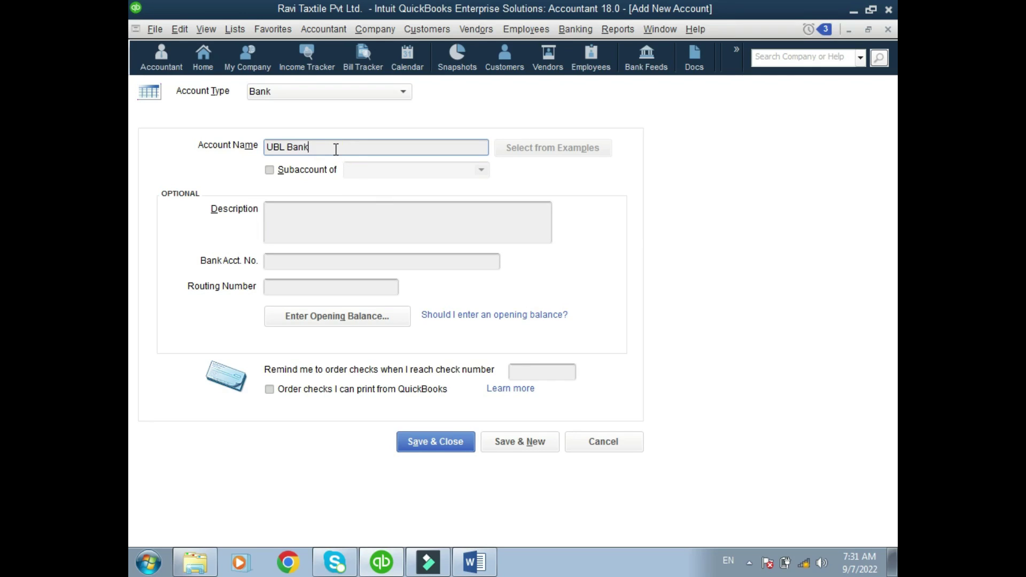
Step: Review the optional description, bank account number and routing number fields of the UBL Bank account
left_click(311, 216)
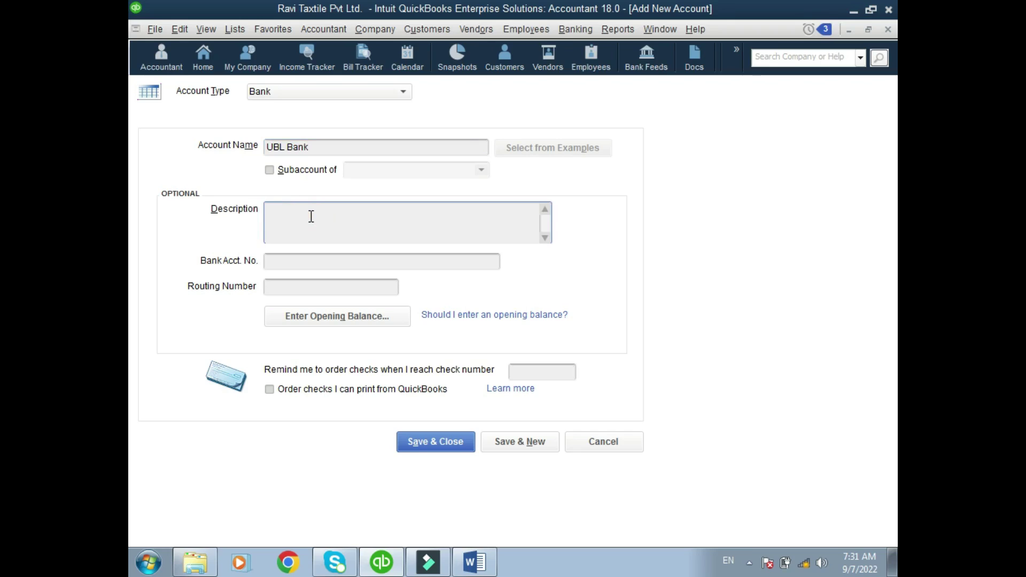
left_click(300, 260)
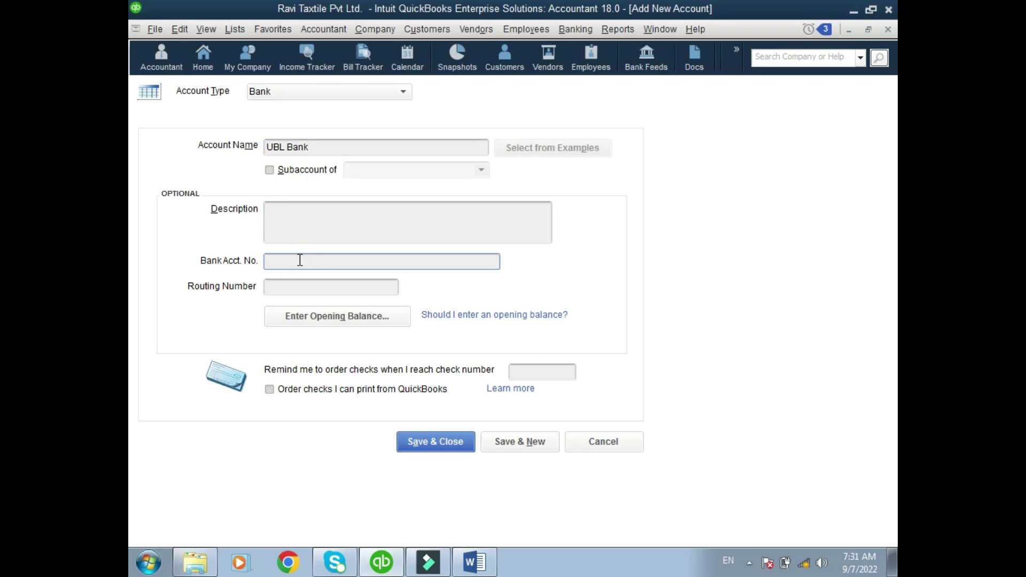
left_click(284, 289)
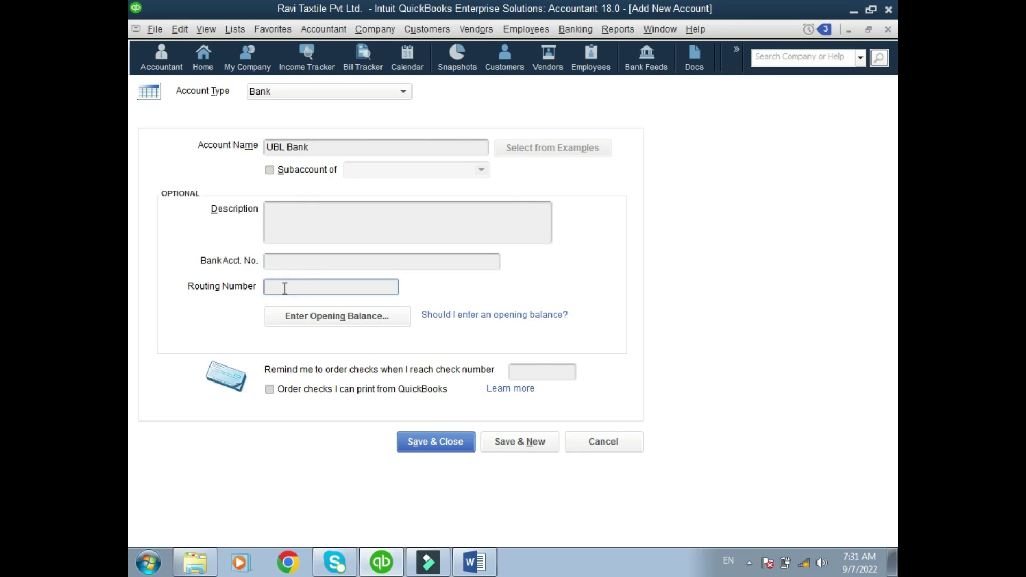
left_click(315, 317)
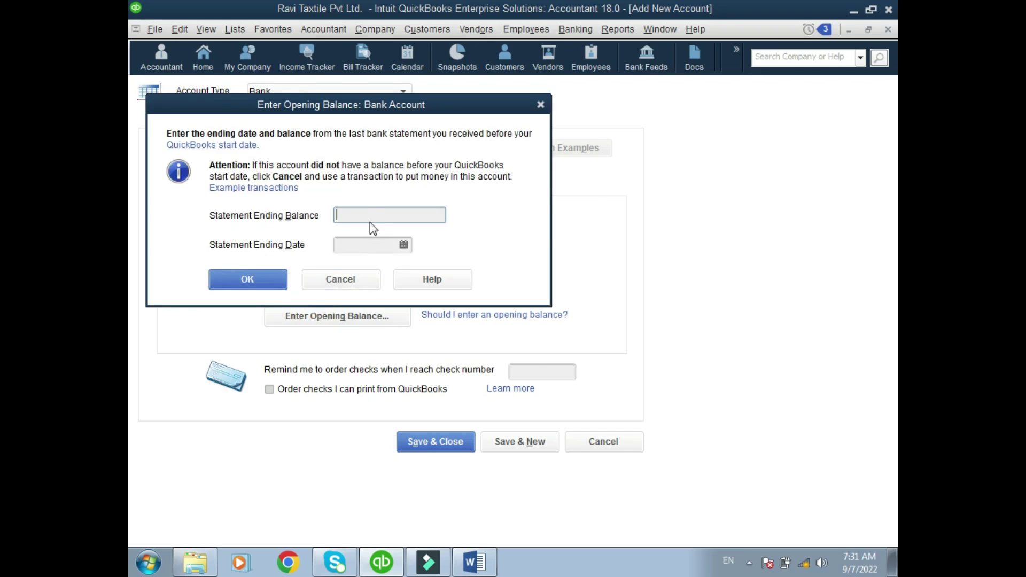
left_click(474, 561)
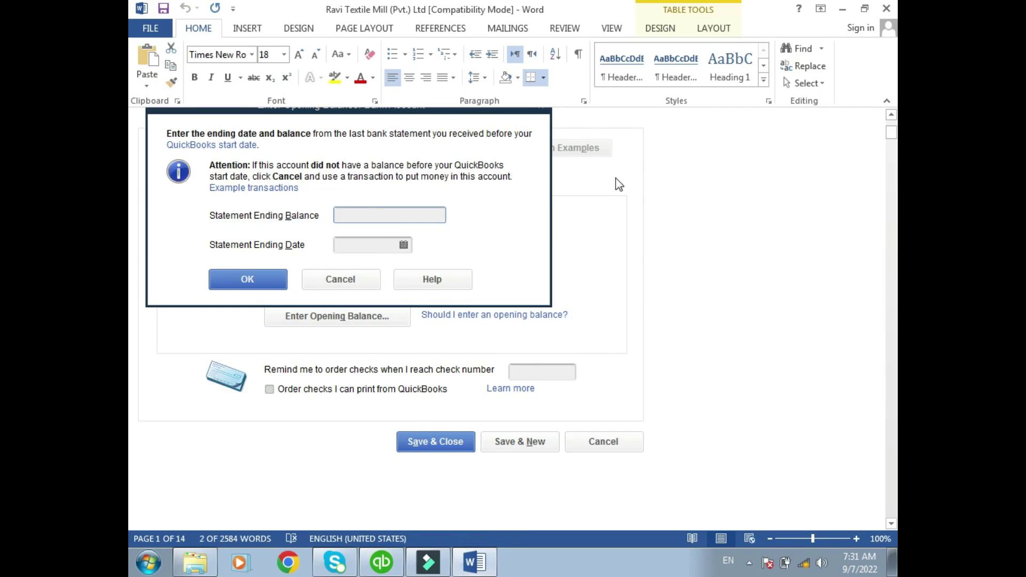
left_click_drag(575, 137, 642, 146)
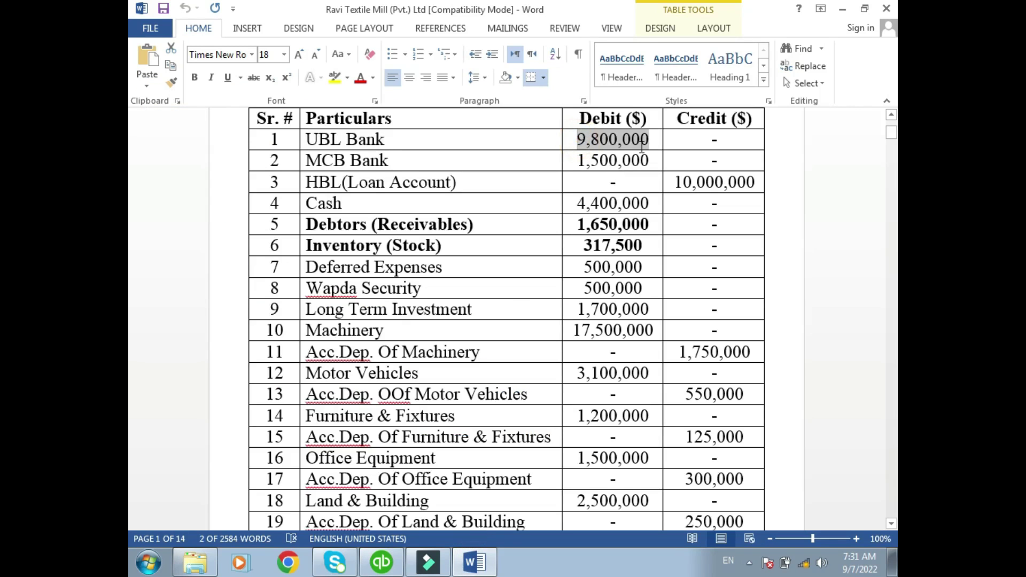
key("ctrl+c")
key("alt+Tab")
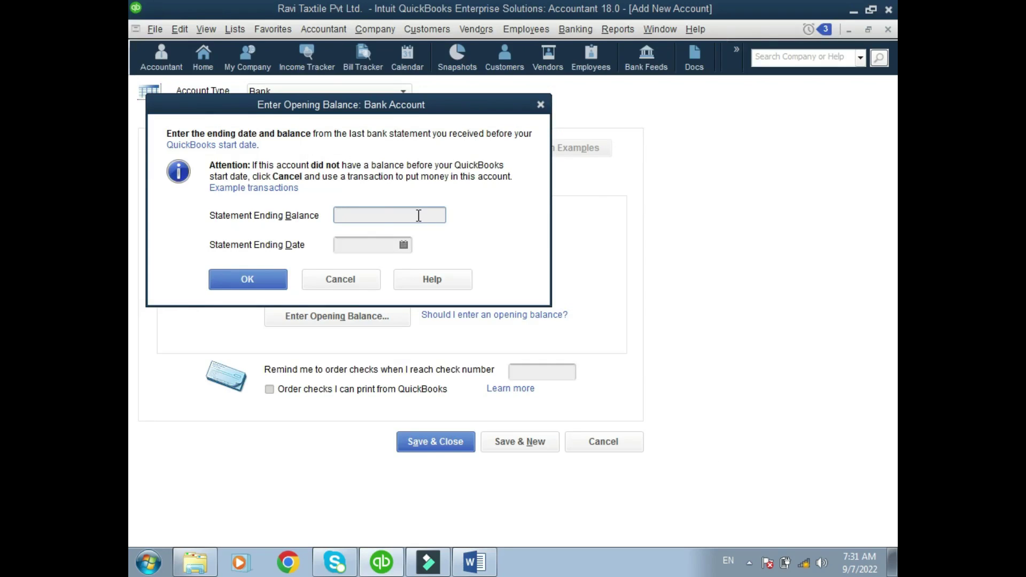
left_click(351, 280)
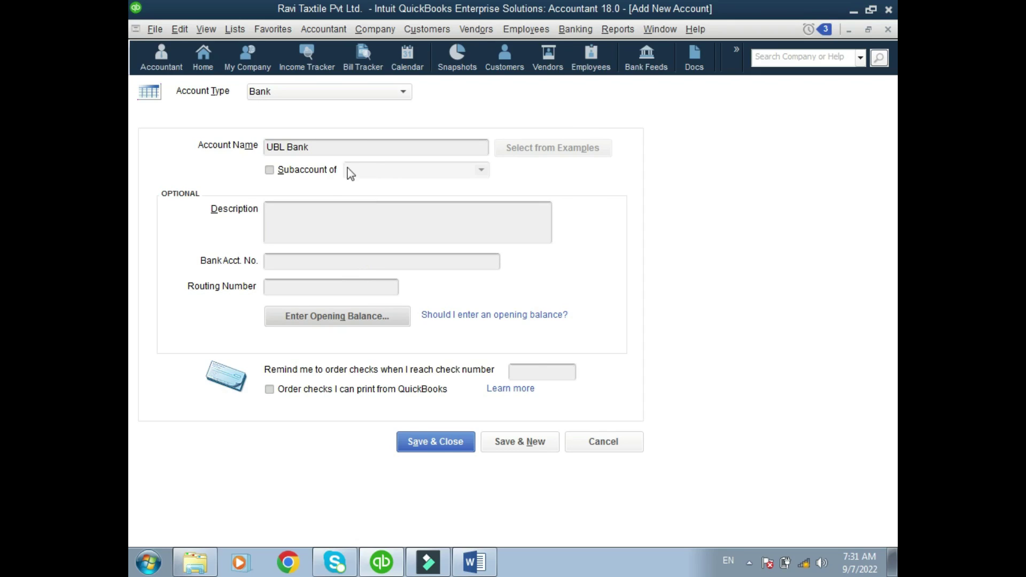
Step: Save the UBL Bank account, and add and save another Bank account named MCB Bank
left_click(339, 144)
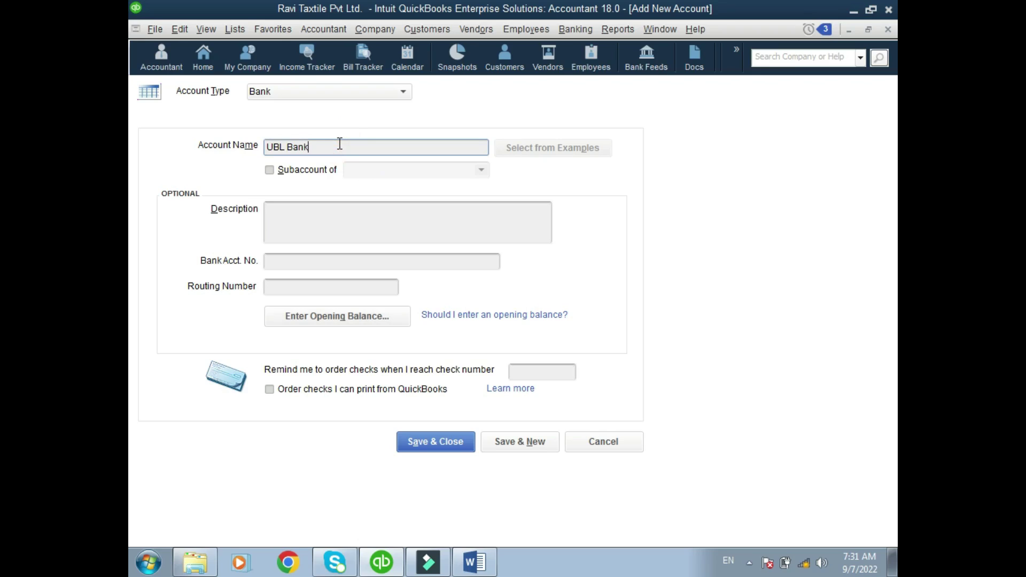
left_click(517, 441)
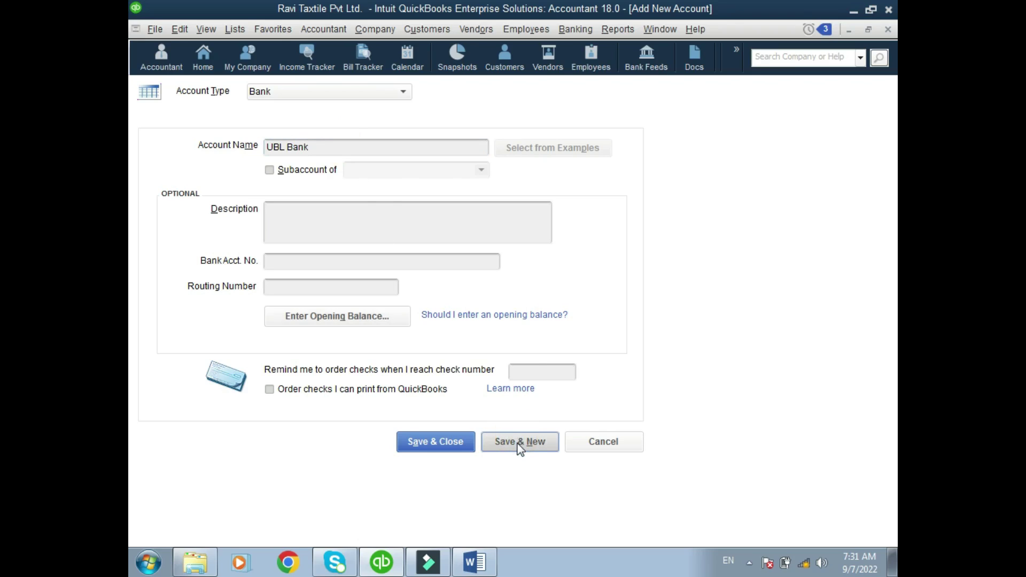
left_click(518, 444)
left_click(522, 444)
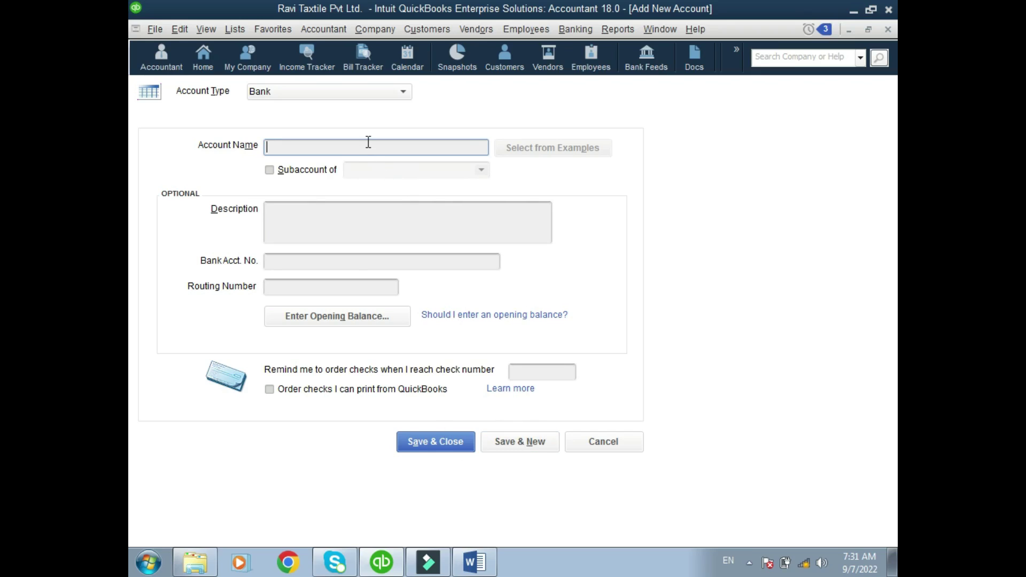
type("MCB Bank")
left_click(536, 442)
Step: Add an account named HBL Loan Account with the type Other Current Liability and save it, continuing to a new blank account
type("HBL Loan Account")
left_click(335, 94)
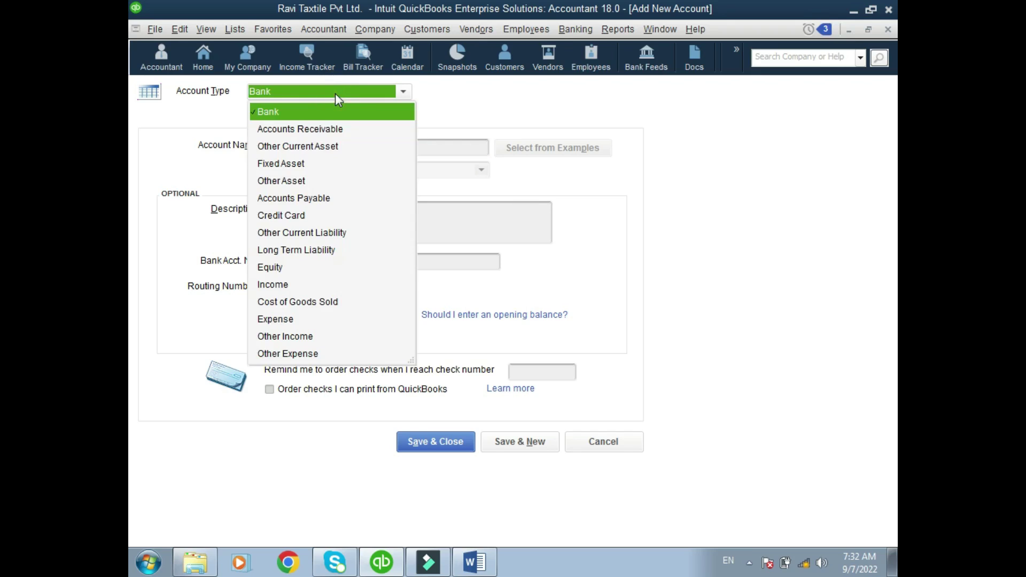
left_click(318, 233)
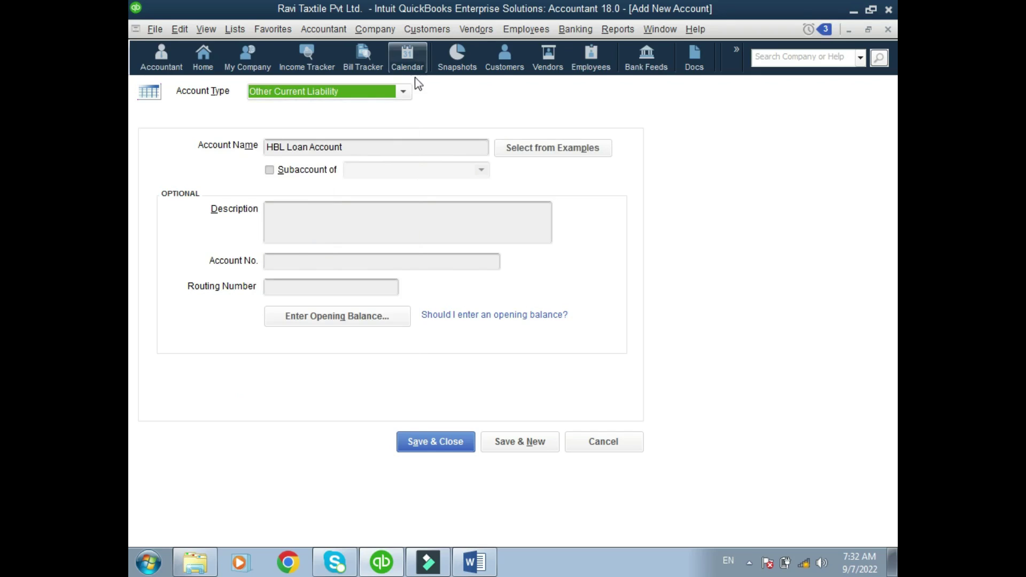
left_click(404, 92)
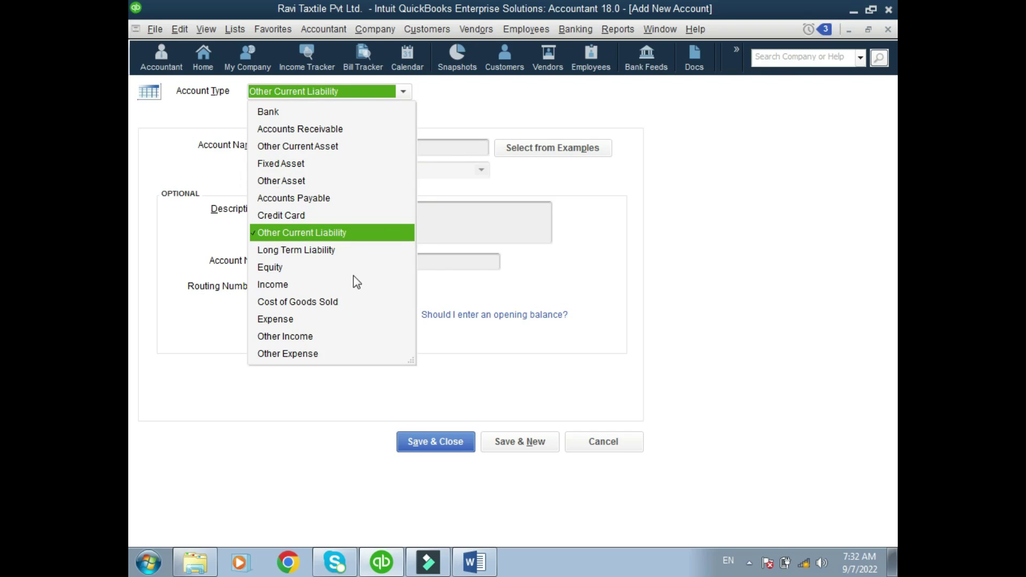
left_click(443, 148)
left_click(535, 441)
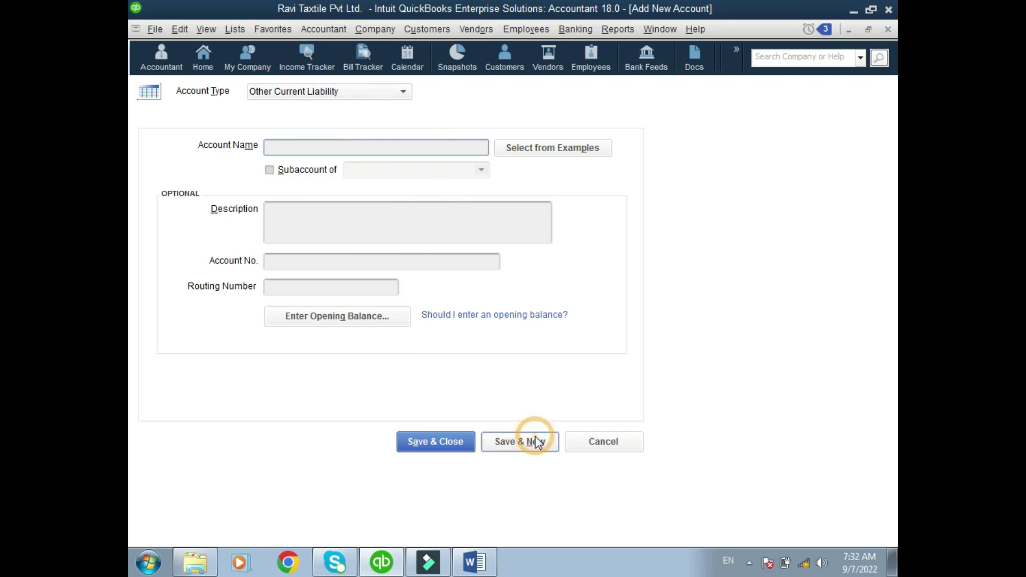
Step: Add an account named Cash with the type Bank and save it, continuing to a new blank account
left_click(347, 146)
key("alt+Tab")
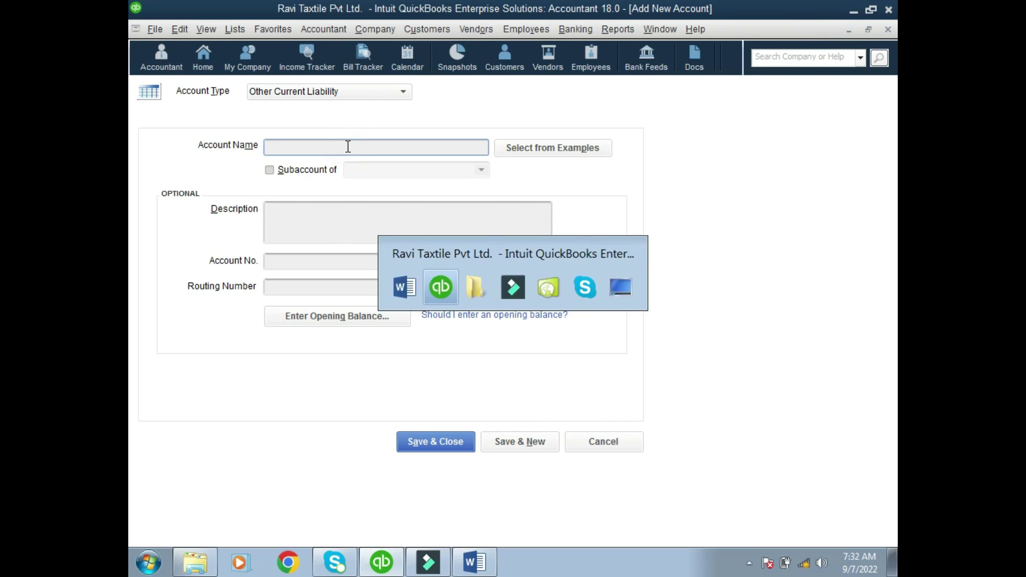
type("Cash")
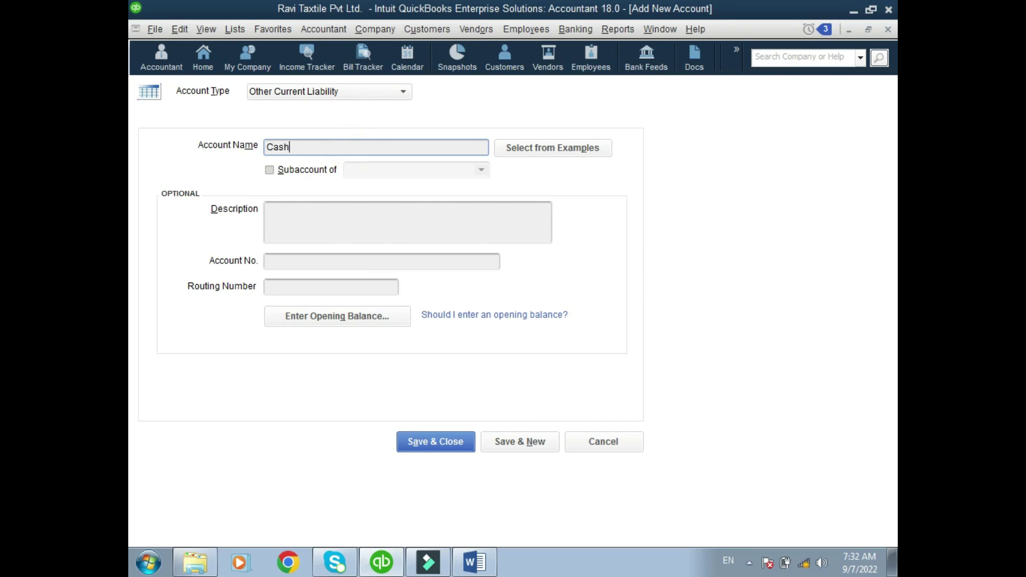
left_click(373, 96)
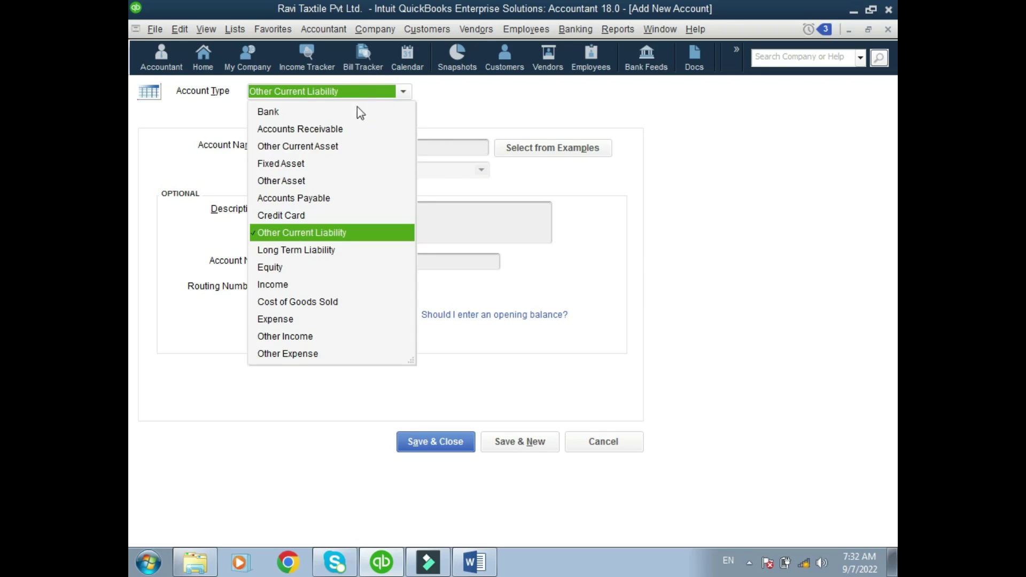
left_click(331, 113)
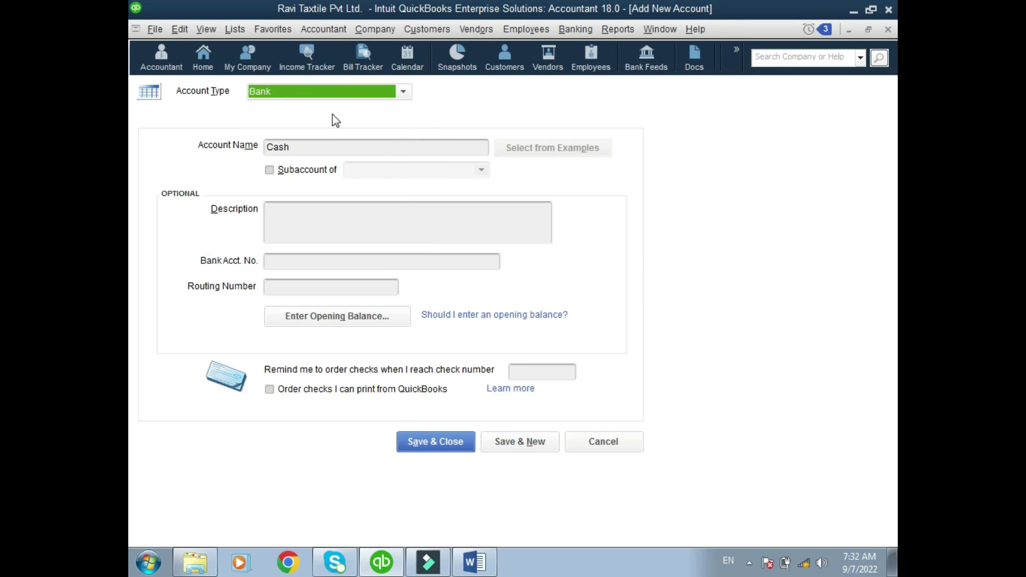
left_click(531, 446)
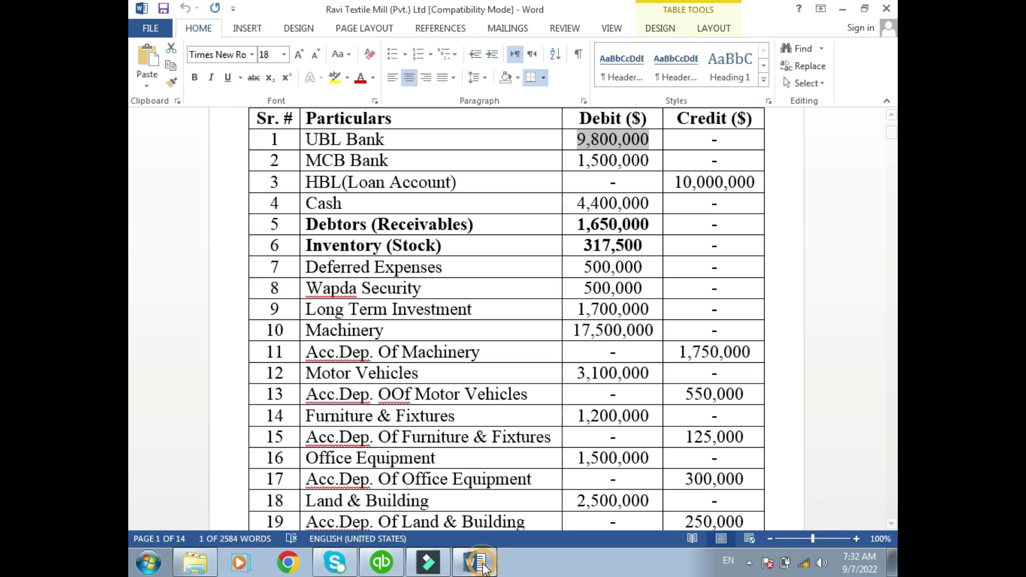
Step: Copy the name Deferred Expenses from the trial balance in Word, skipping Debtors and Inventory, and return to the new account form in QuickBooks
left_click(482, 567)
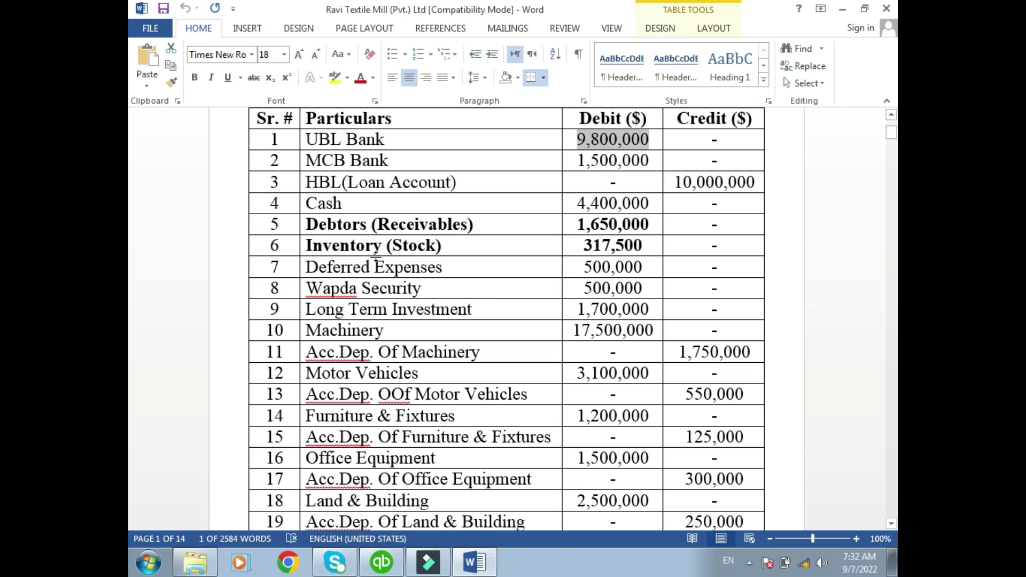
left_click_drag(320, 227, 450, 235)
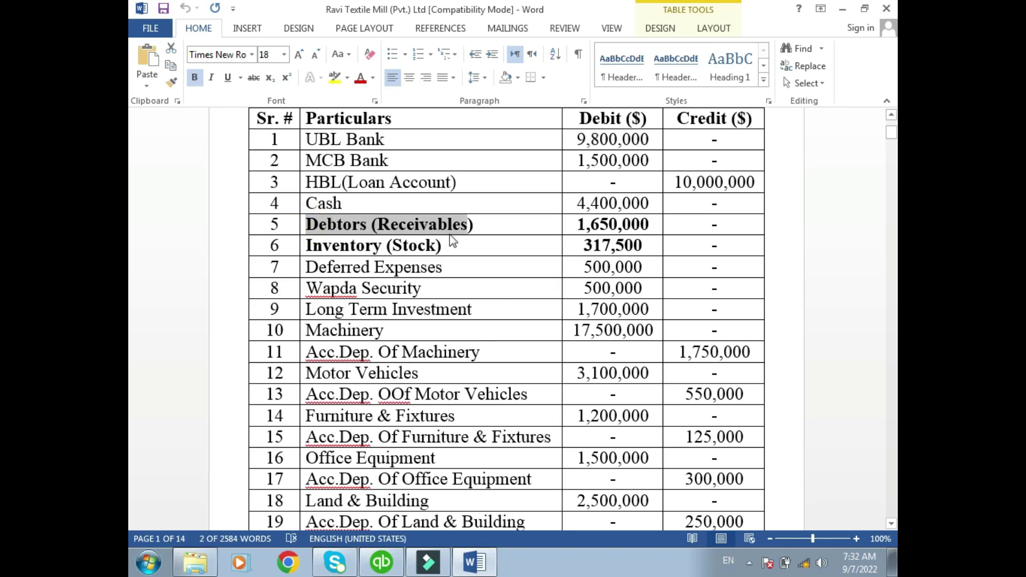
left_click(420, 228)
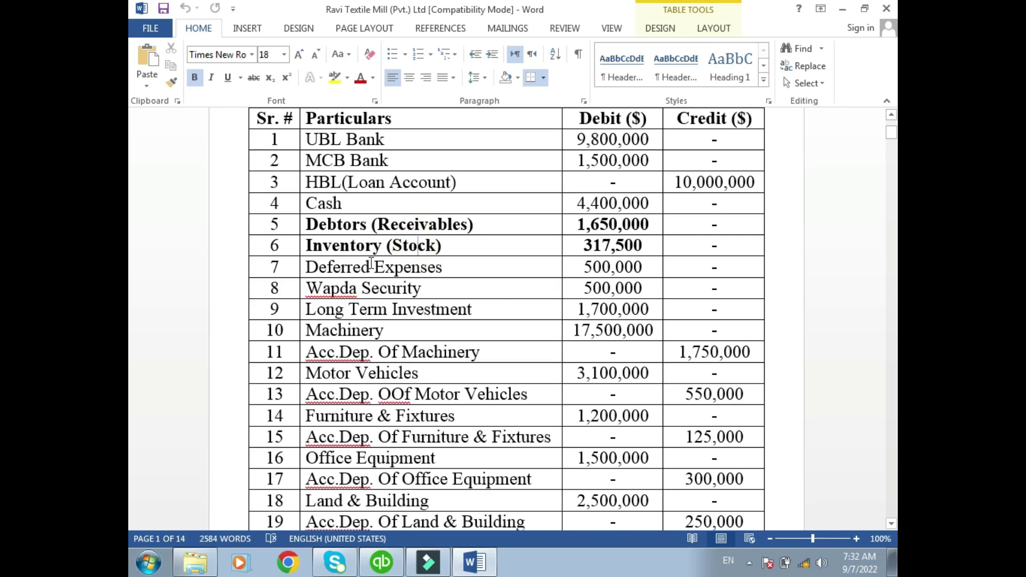
left_click(309, 266)
left_click_drag(310, 266, 422, 260)
key("ctrl+c")
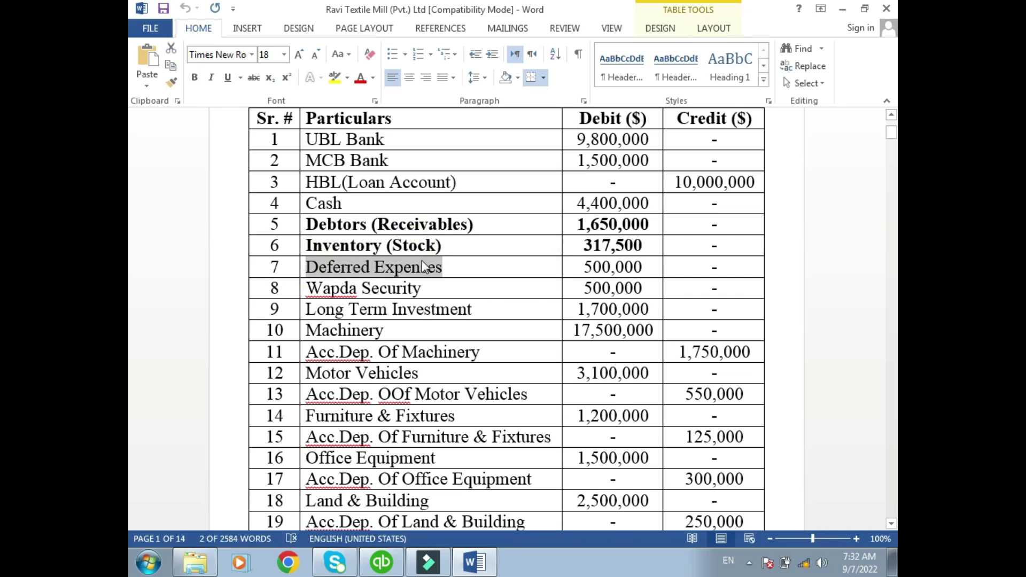
key("alt+Tab")
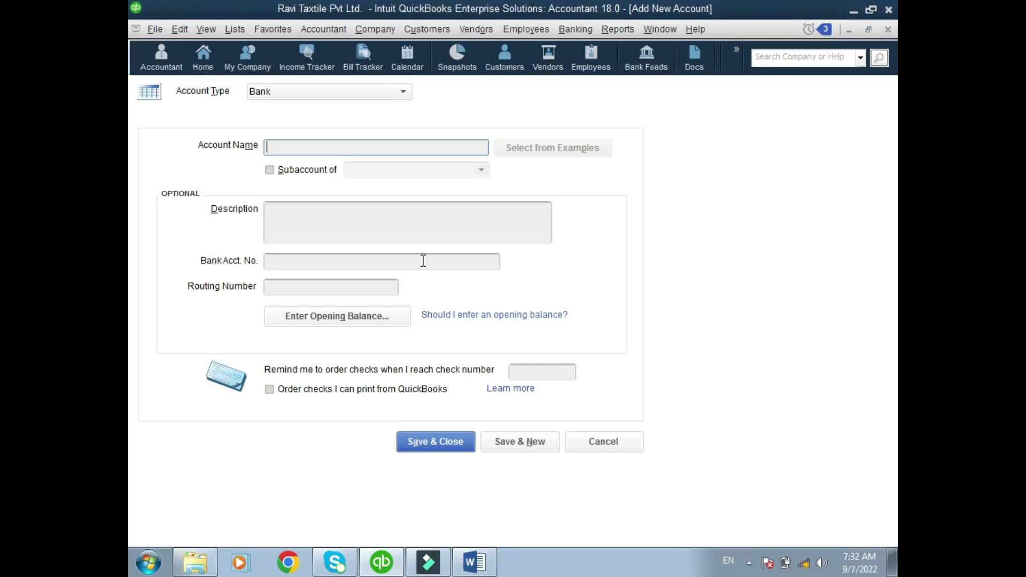
Step: Enter the copied name Deferred Expenses with the type Other Current Asset and save the account, continuing to a new one
left_click(341, 92)
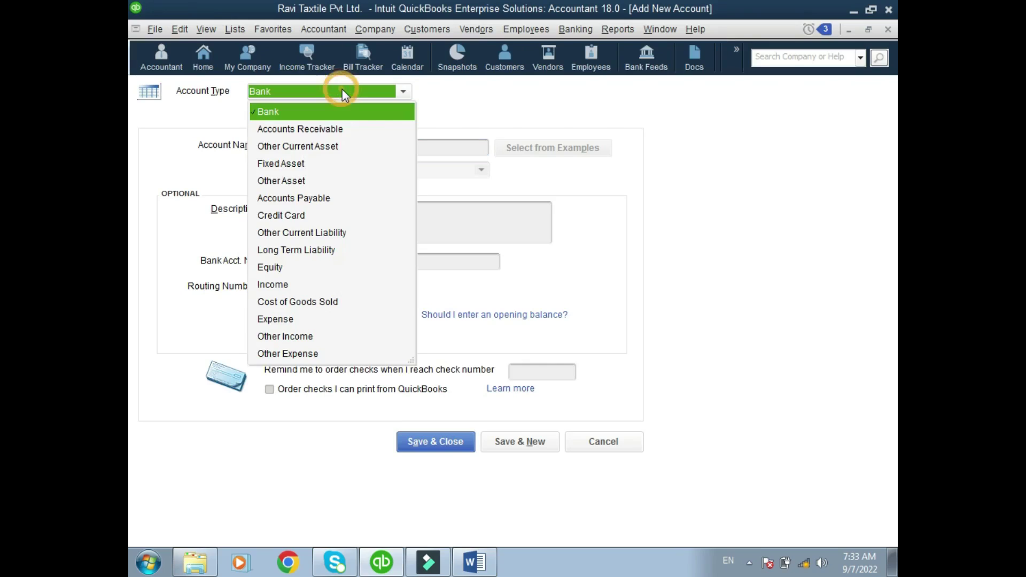
left_click(306, 184)
left_click(299, 148)
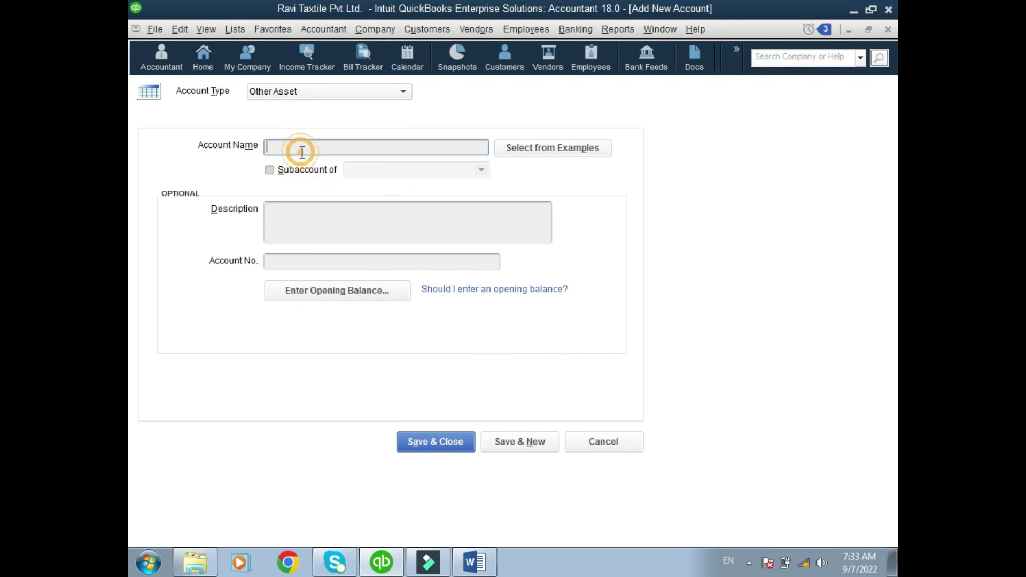
key("ctrl+v")
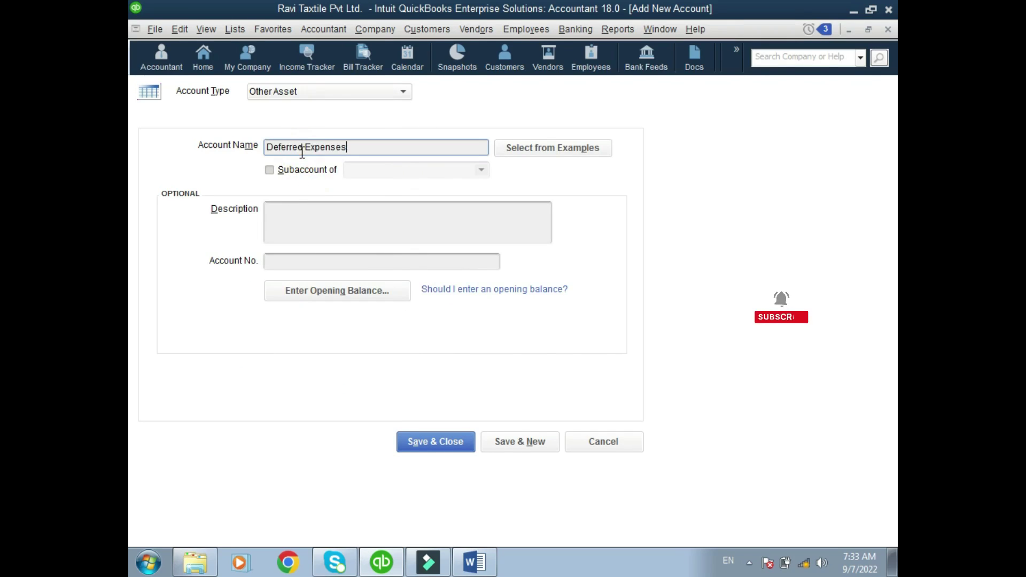
left_click(327, 96)
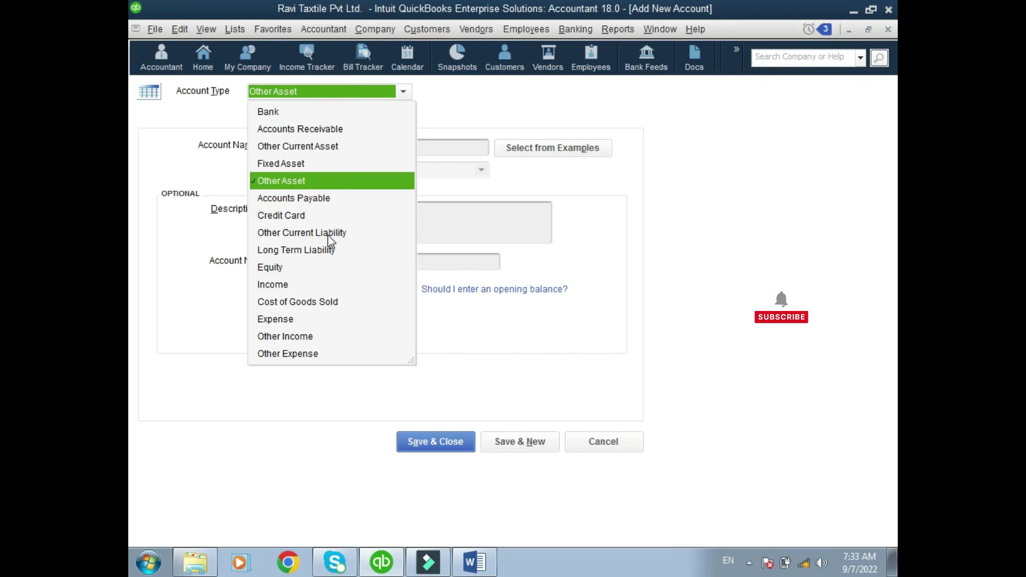
left_click(320, 146)
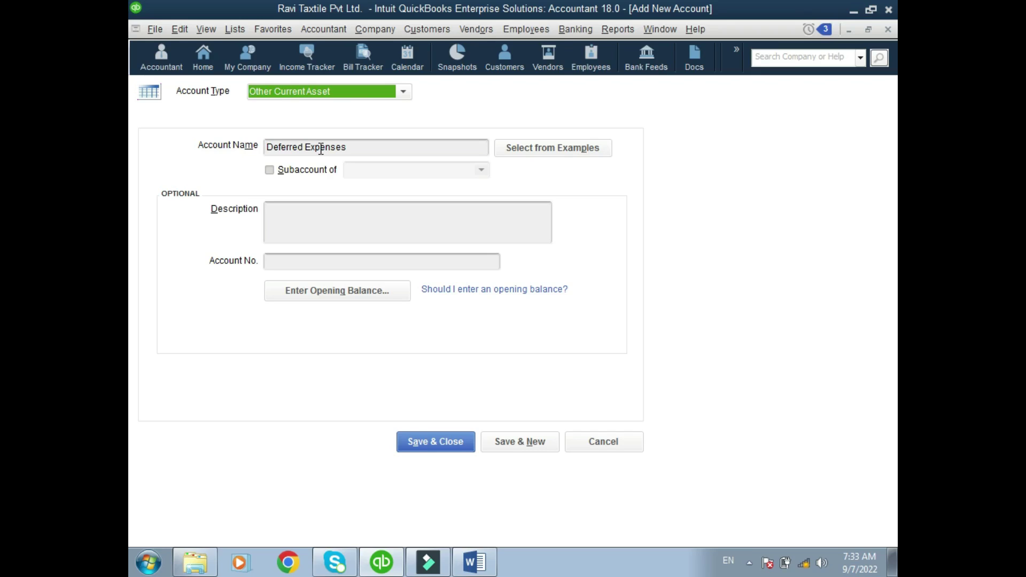
left_click(525, 441)
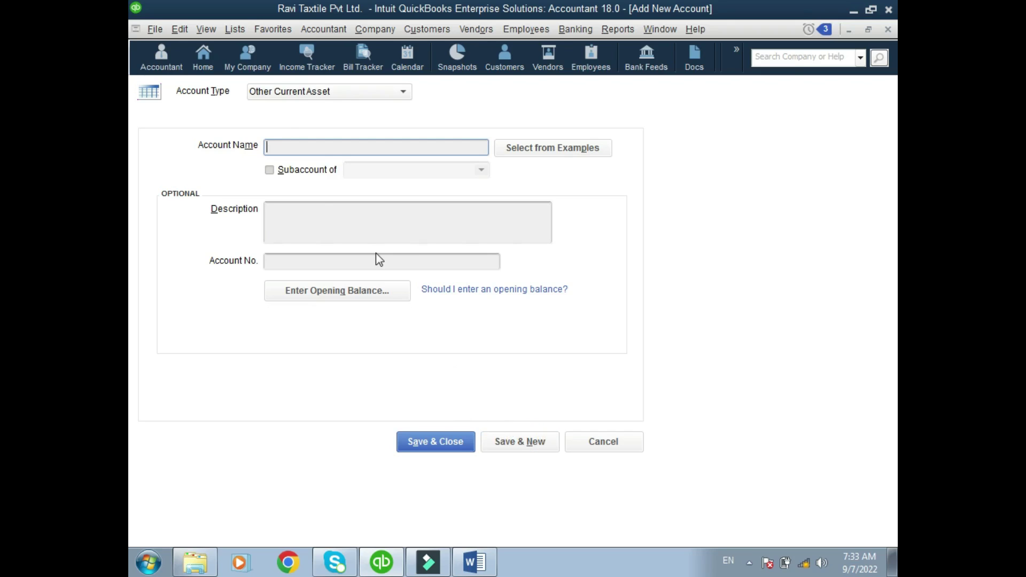
Step: Copy Wapda Security from the trial balance in Word and save it in QuickBooks as another Other Current Asset account
key("alt+Tab")
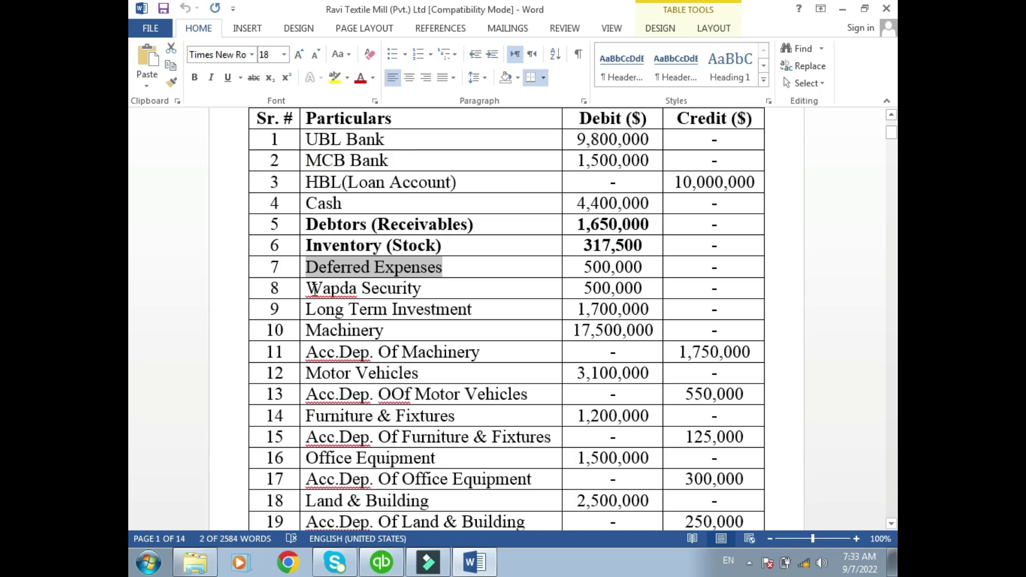
left_click_drag(309, 291, 419, 291)
key("ctrl+c")
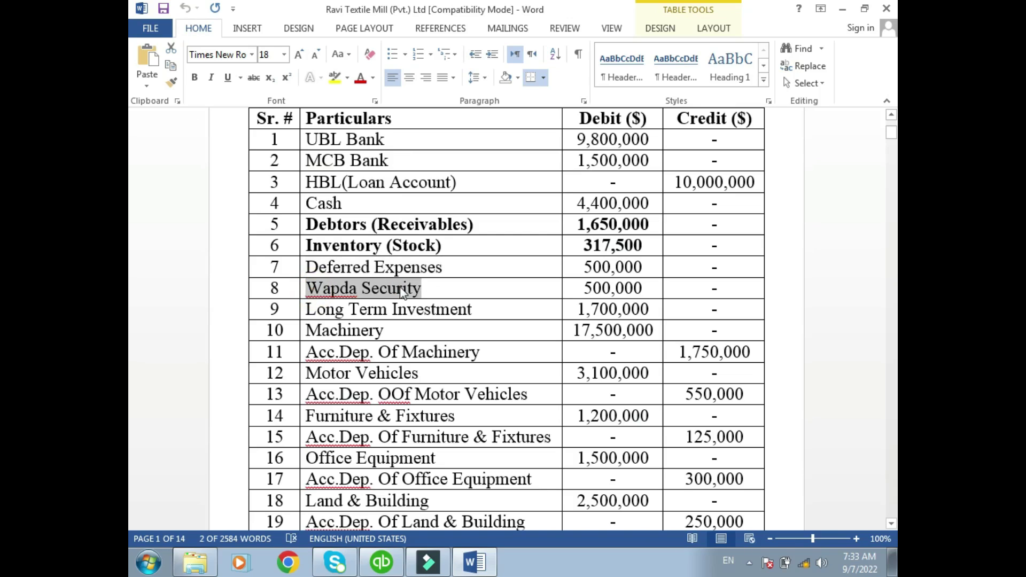
key("alt+Tab")
key("ctrl+v")
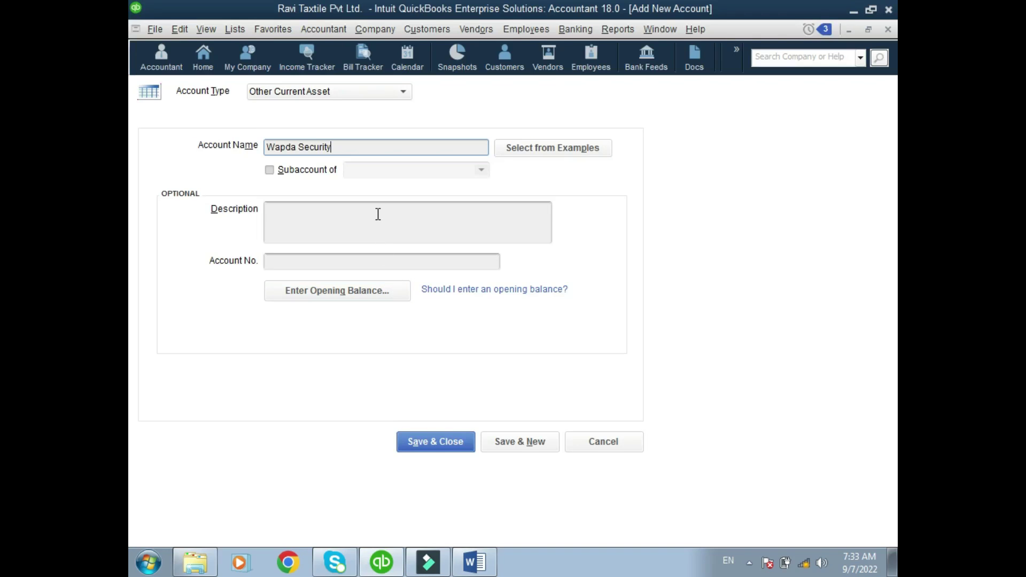
left_click(536, 451)
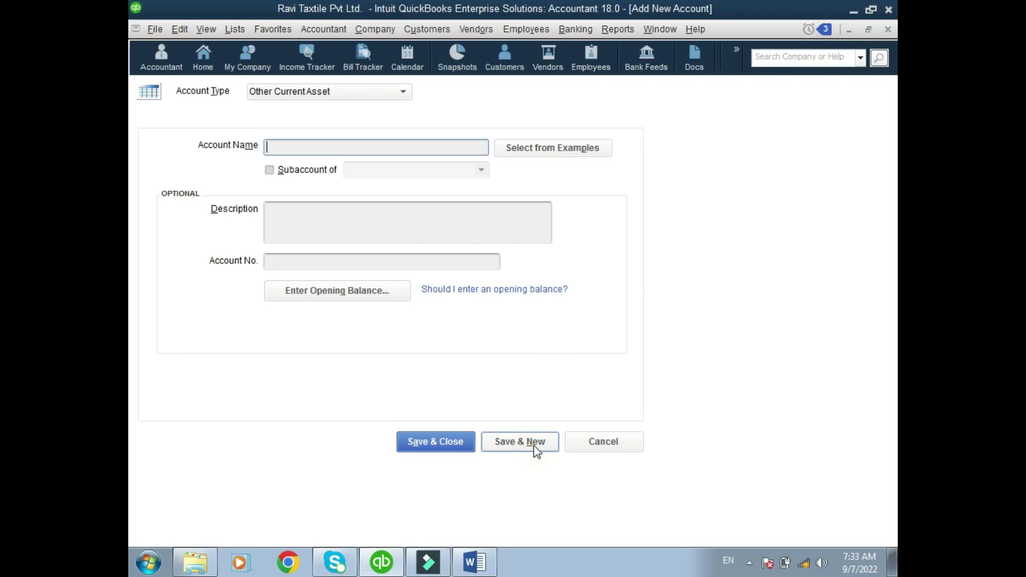
Step: Copy Long Term Investment from the trial balance in Word and save it in QuickBooks as an Other Asset account
key("alt+Tab")
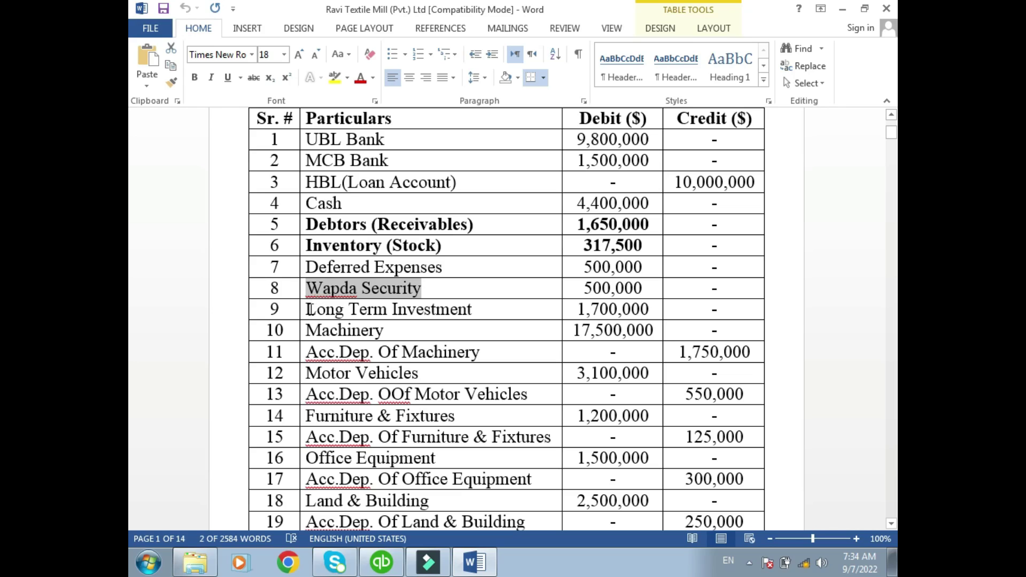
left_click_drag(309, 310, 449, 315)
key("ctrl+c")
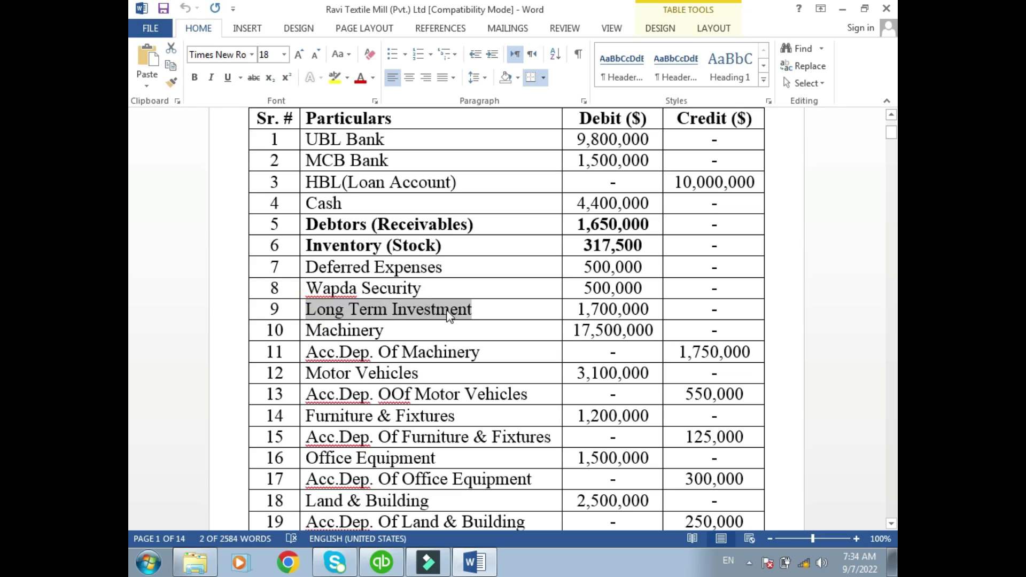
left_click(381, 561)
left_click(398, 91)
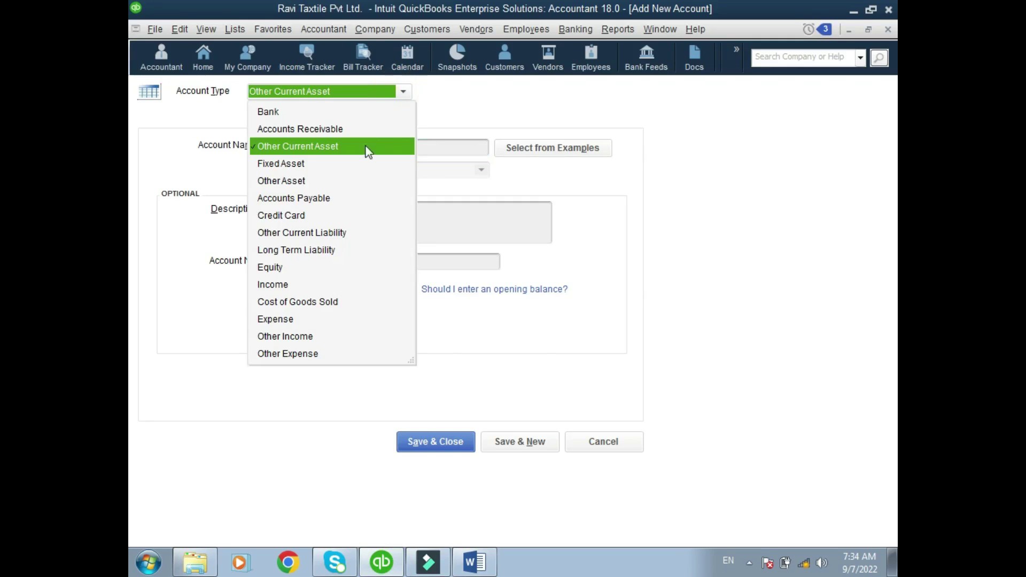
left_click(320, 180)
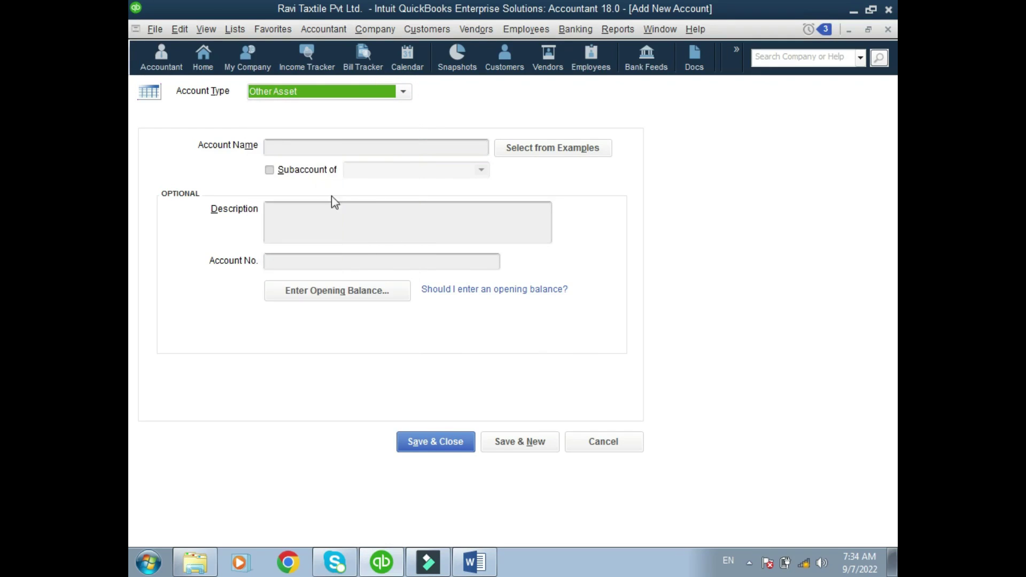
left_click(362, 153)
key("ctrl+v")
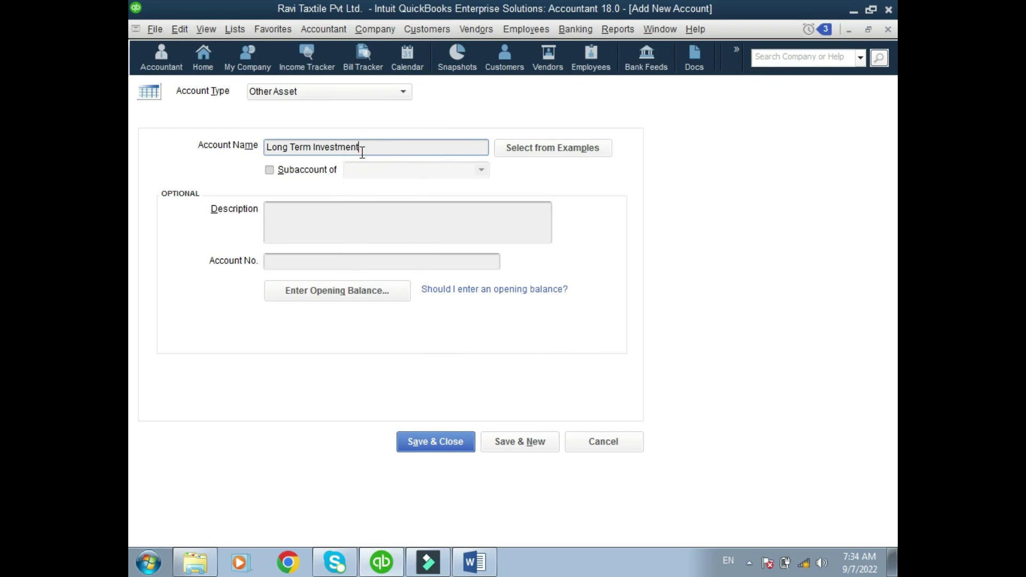
left_click(507, 442)
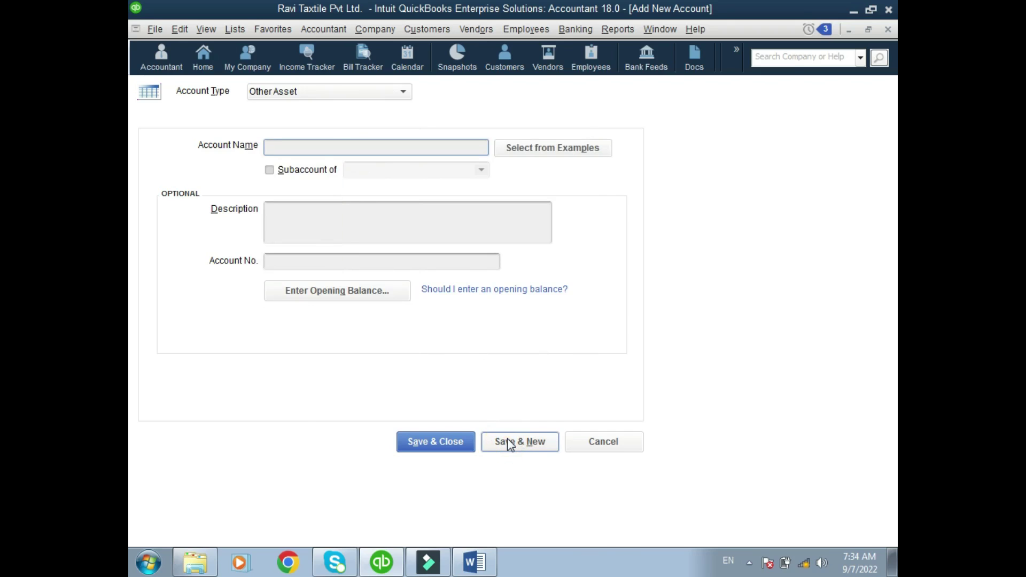
Step: Copy Machinery from the trial balance in Word and save it in QuickBooks as a Fixed Asset account
key("alt+Tab")
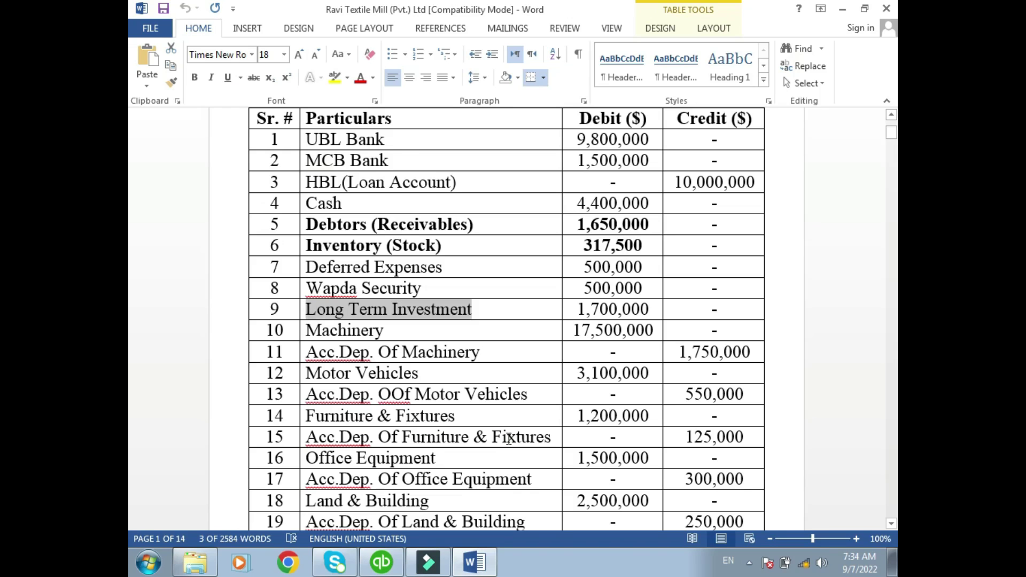
double_click(344, 330)
key("ctrl+c")
key("alt+Tab")
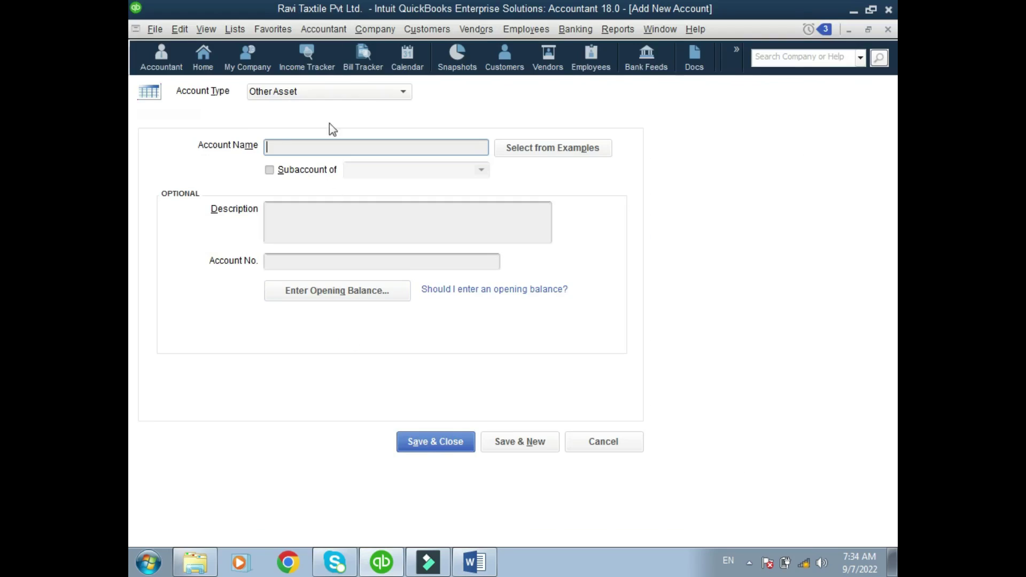
left_click(344, 91)
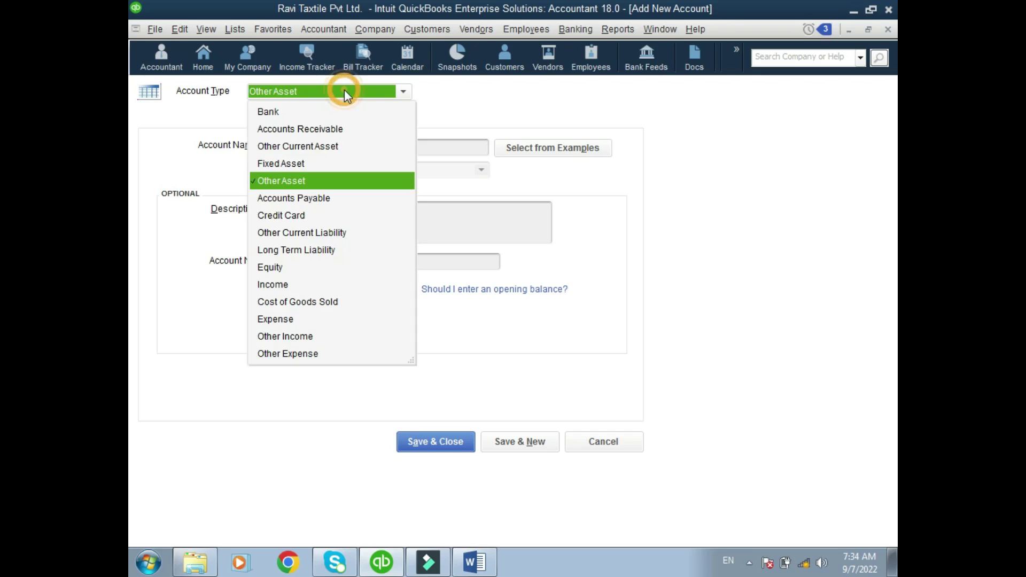
left_click(300, 169)
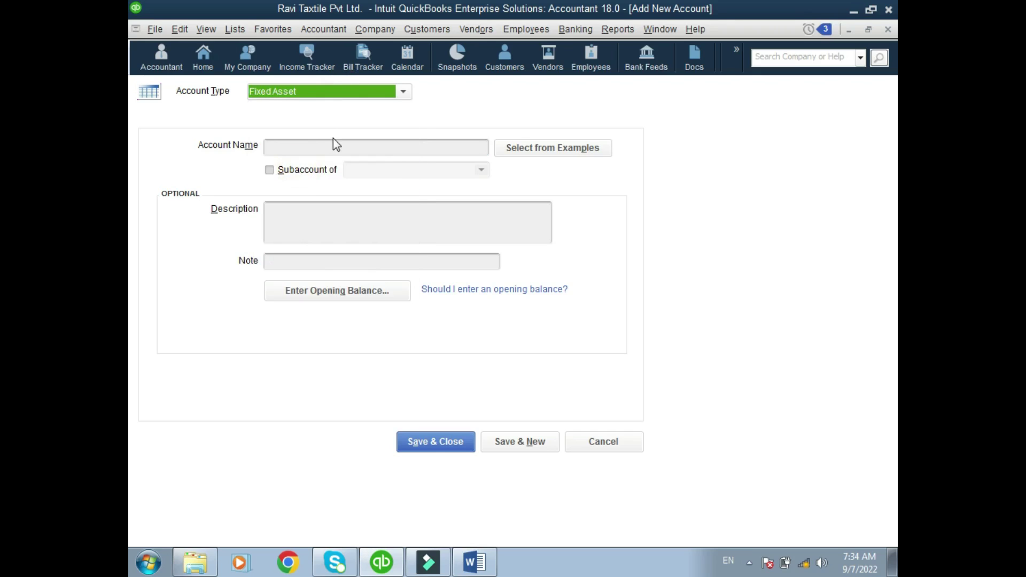
left_click(332, 143)
key("ctrl+v")
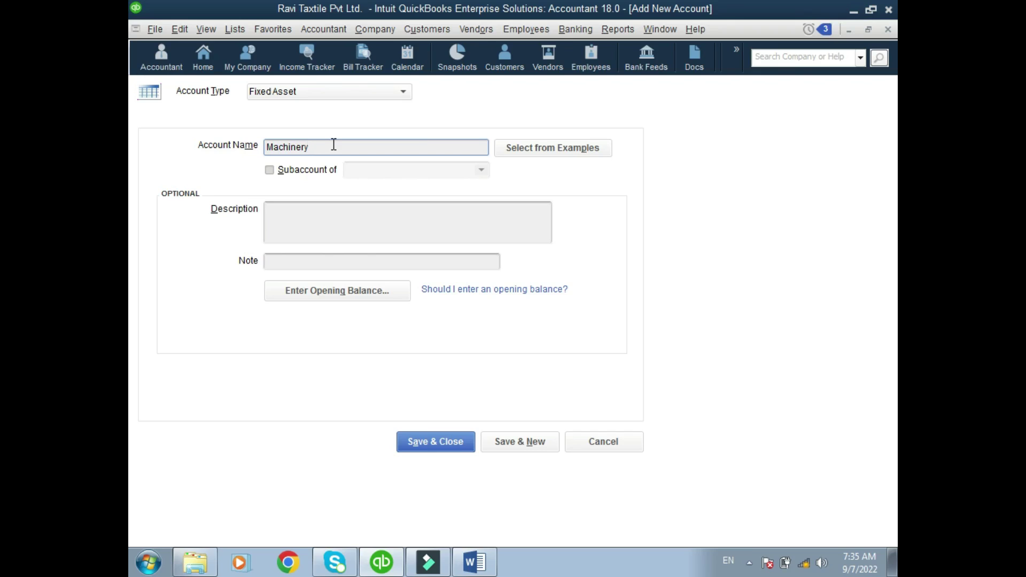
left_click(510, 443)
Step: Copy Acc.Dep. Of Machinery from the Word trial balance, save it in QuickBooks as a Fixed Asset account, and return to Word
key("alt+Tab")
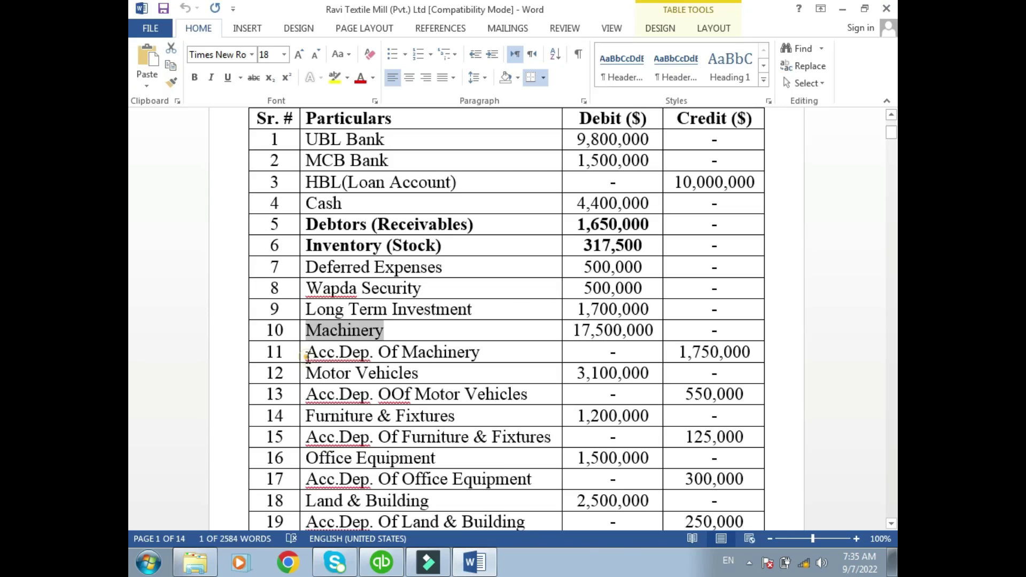
left_click_drag(306, 352, 468, 353)
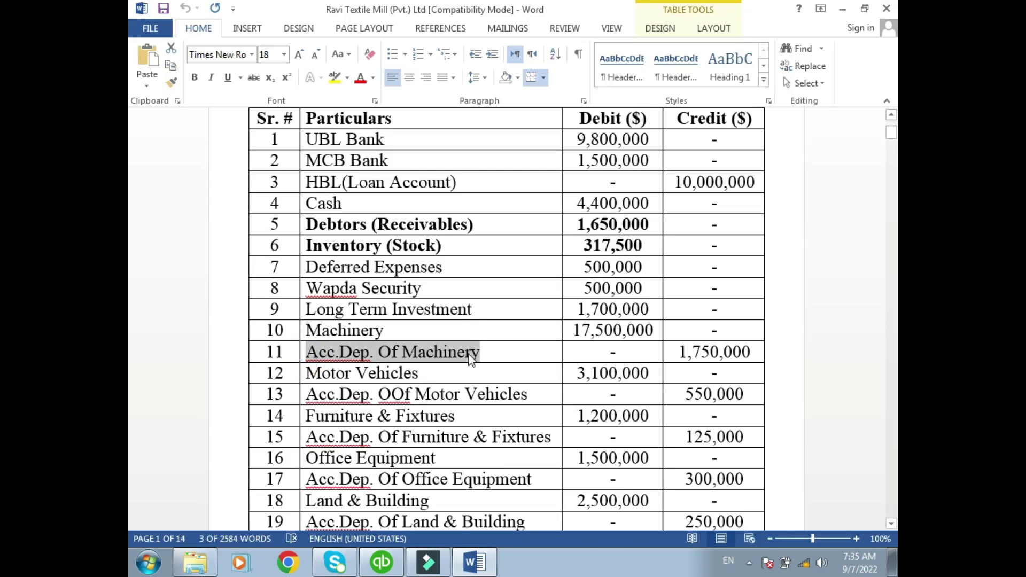
key("ctrl+c")
key("alt+Tab")
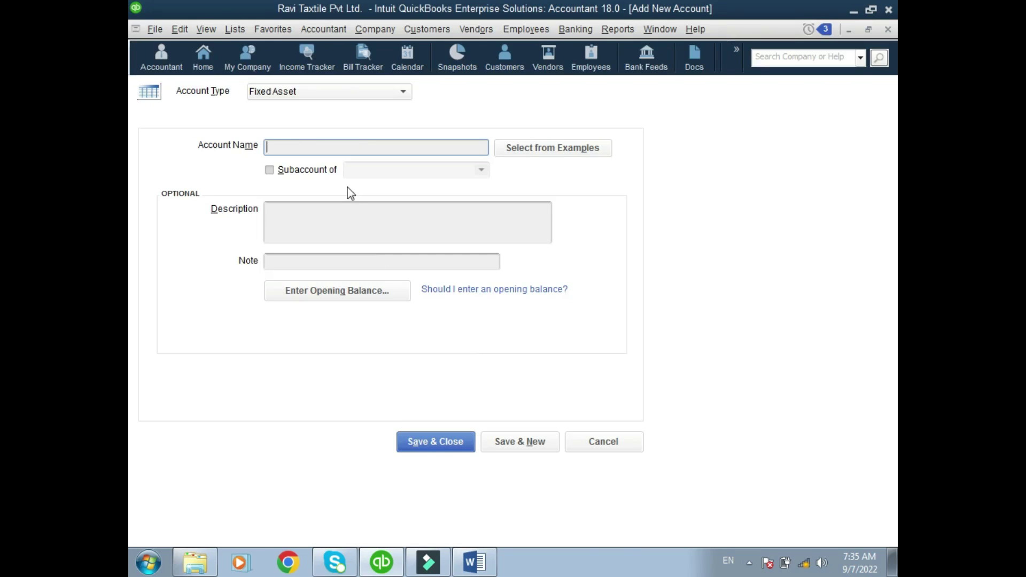
key("ctrl+v")
left_click(315, 148)
left_click(505, 443)
key("alt+Tab")
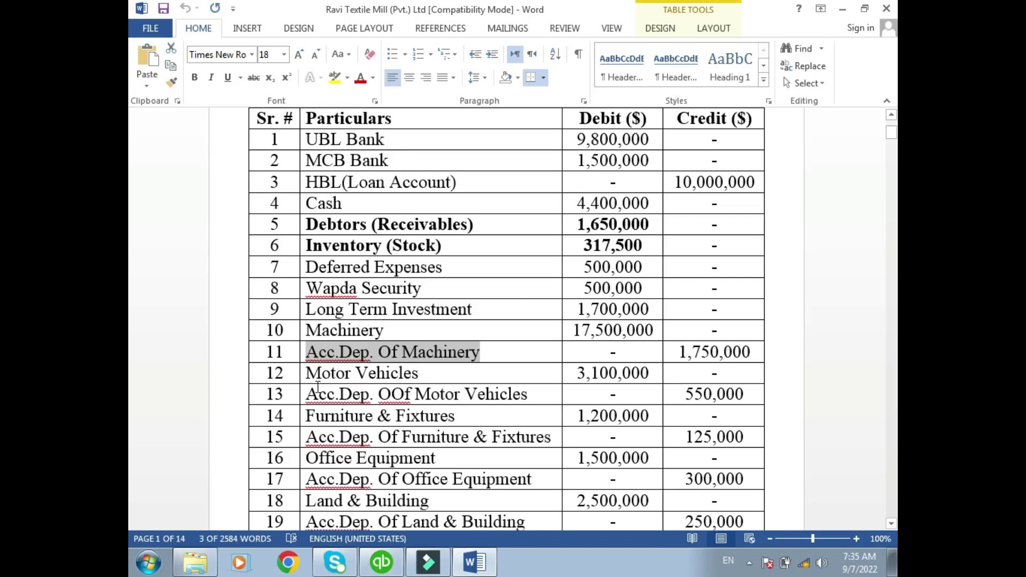
Step: Copy Motor Vehicles from the trial balance in Word and save it in QuickBooks as a Fixed Asset account
left_click_drag(307, 376, 398, 379)
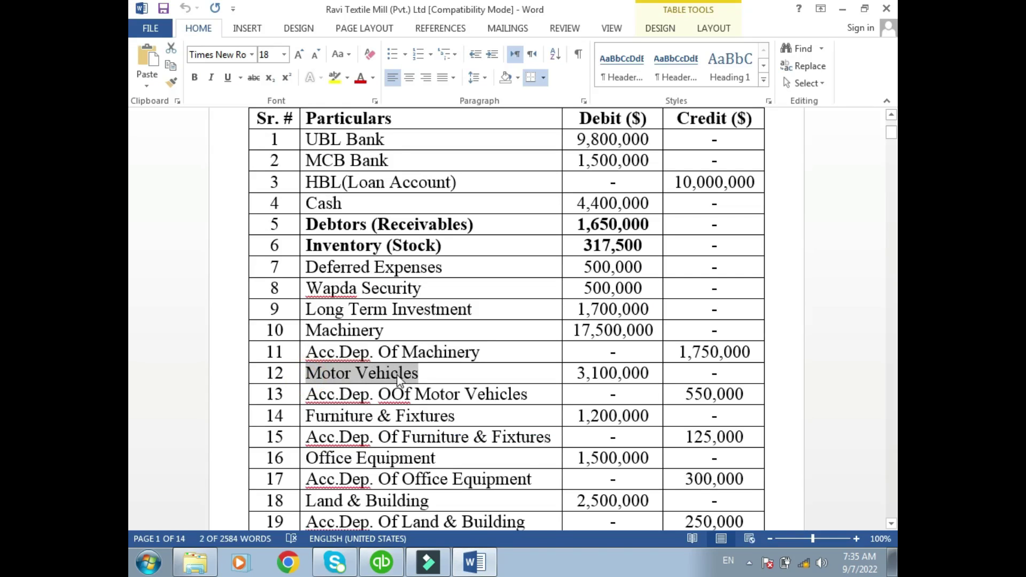
key("ctrl+c")
key("alt+Tab")
key("ctrl+v")
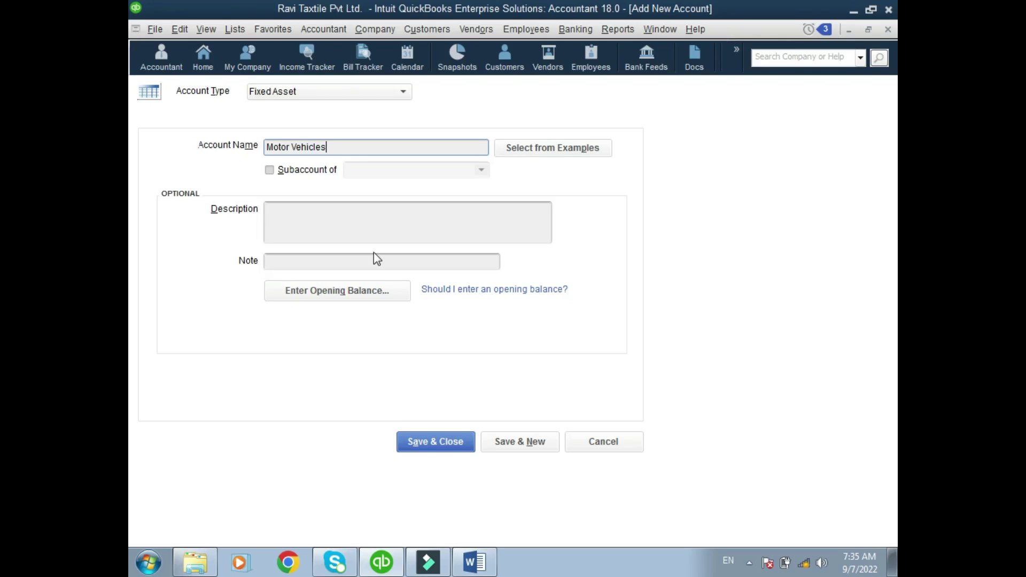
left_click(533, 442)
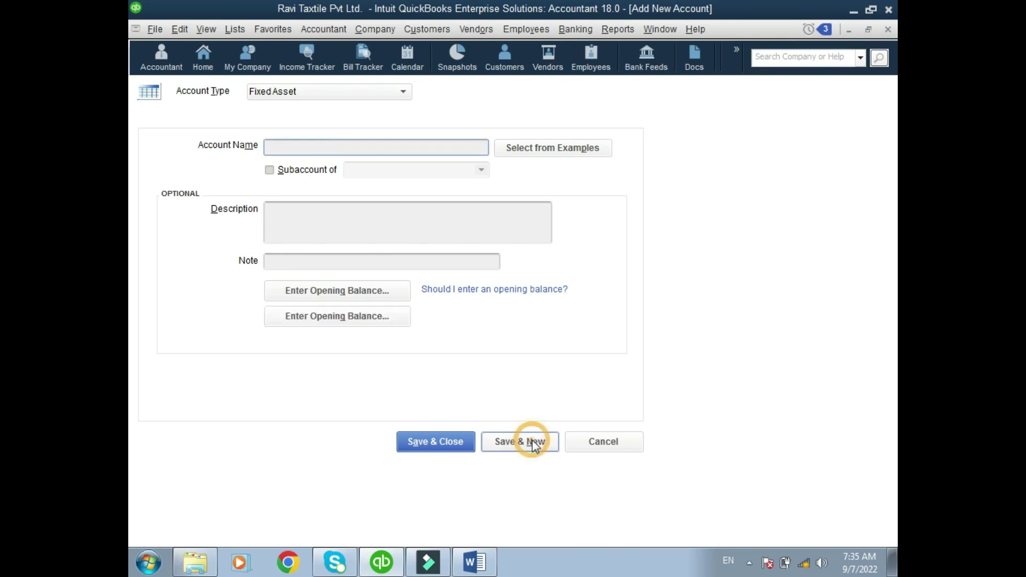
Step: Copy Acc.Dep. OOf Motor Vehicles from the Word trial balance and save it in QuickBooks as a Fixed Asset account
key("alt+Tab")
left_click_drag(307, 395, 528, 399)
key("ctrl+c")
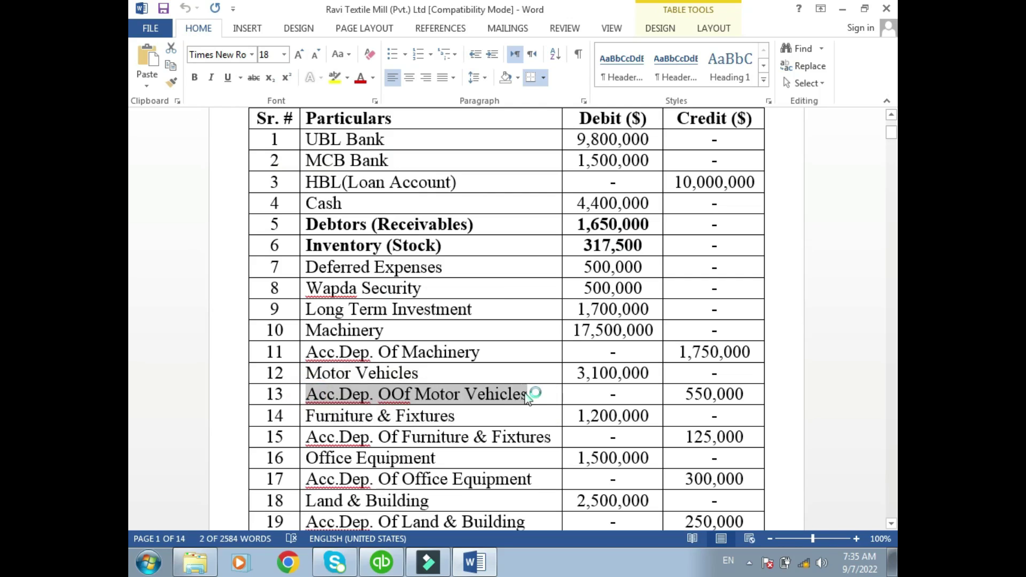
key("alt+Tab")
key("ctrl+v")
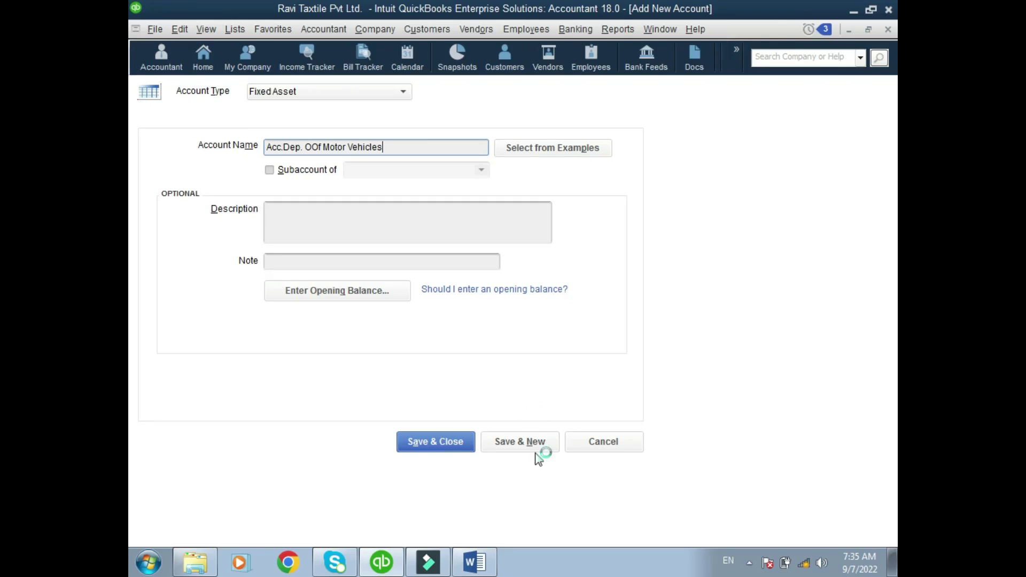
left_click(537, 449)
Step: Copy Furniture & Fixtures from the trial balance in Word and save it in QuickBooks as a Fixed Asset account
key("alt+Tab")
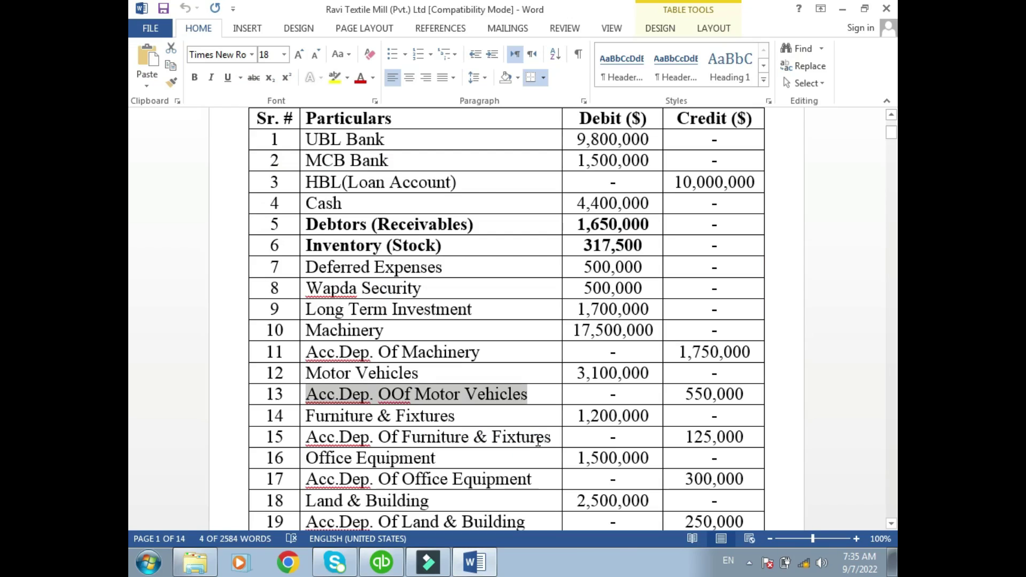
left_click_drag(307, 415, 429, 418)
key("alt+Tab")
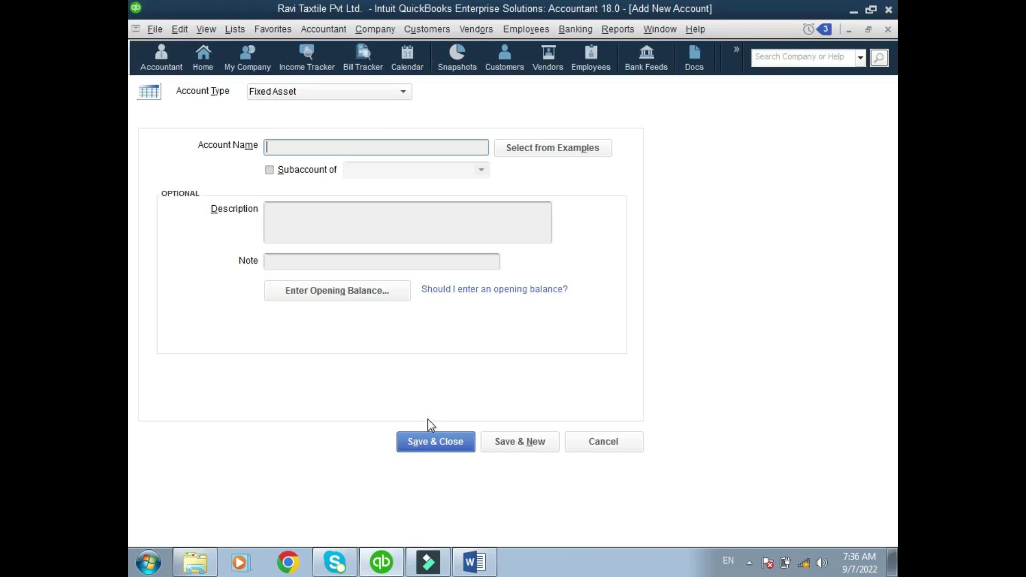
key("ctrl+v")
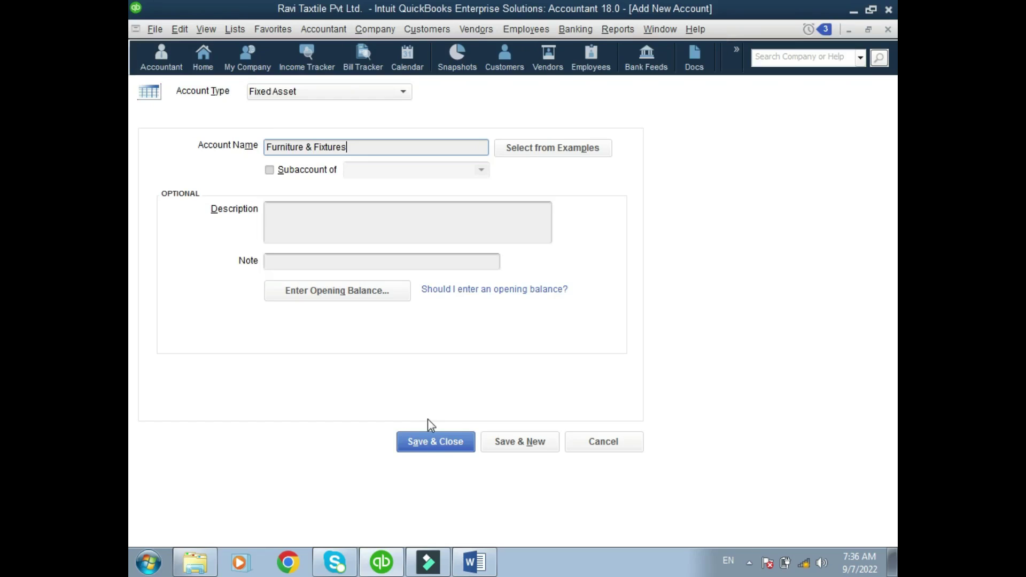
left_click(537, 445)
Step: Copy Acc.Dep. Of Furniture & Fixtures from the Word trial balance and save it in QuickBooks as a Fixed Asset account
key("alt+Tab")
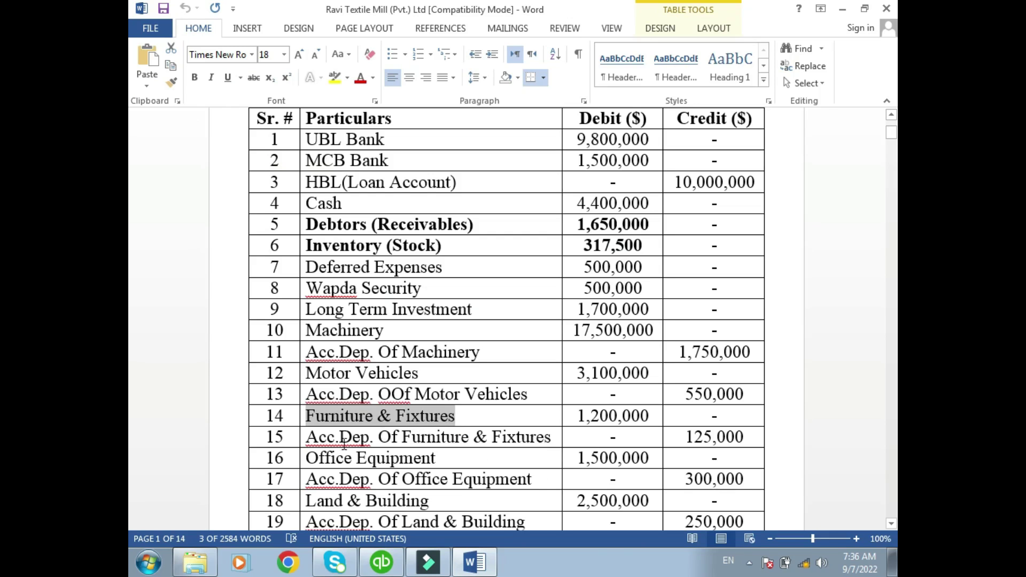
left_click_drag(314, 441, 520, 427)
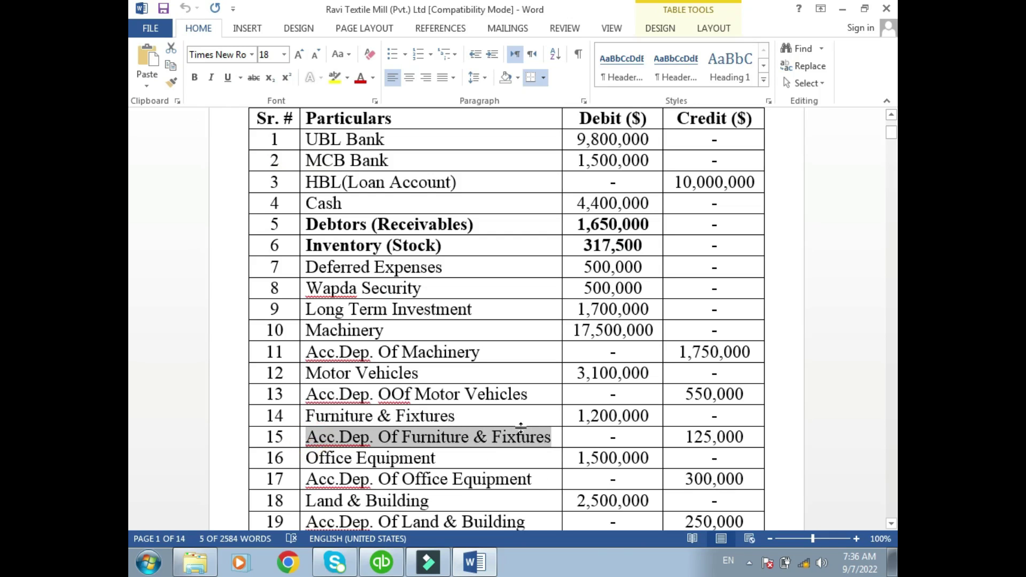
key("alt+Tab")
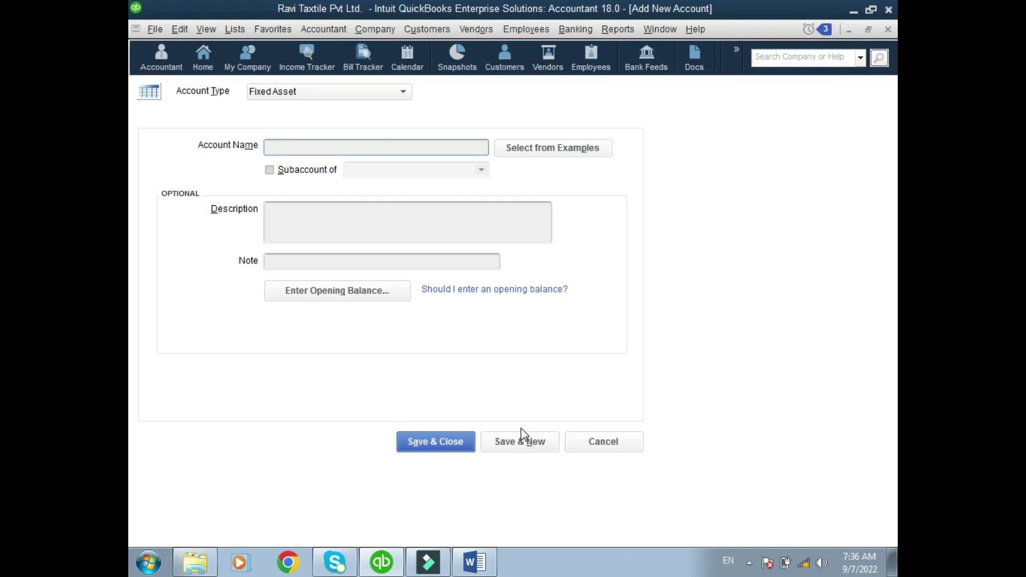
key("ctrl+v")
left_click(530, 445)
Step: Copy Office Equipment from the trial balance in Word and save it in QuickBooks as a Fixed Asset account
key("alt+Tab")
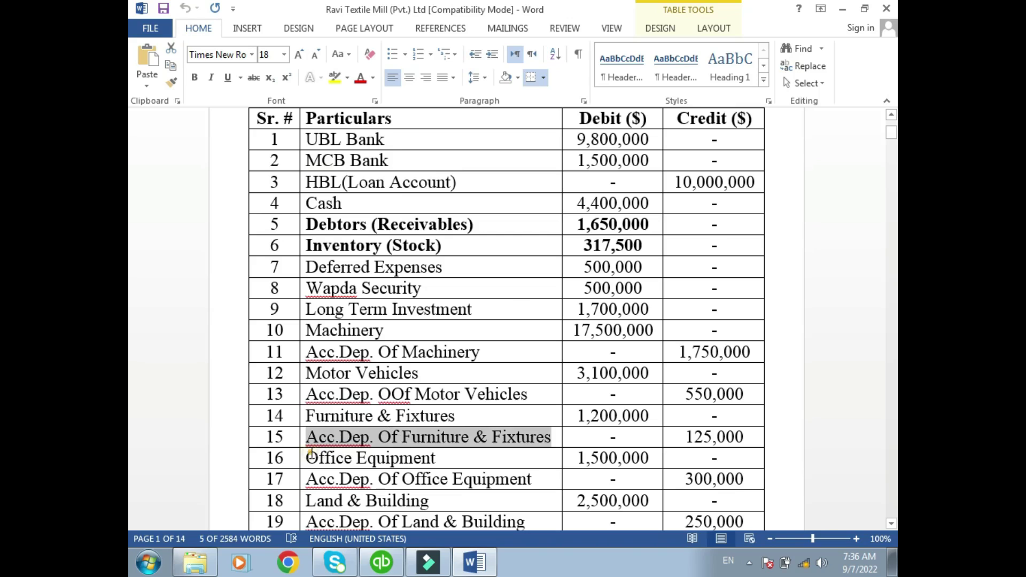
left_click_drag(309, 457, 415, 453)
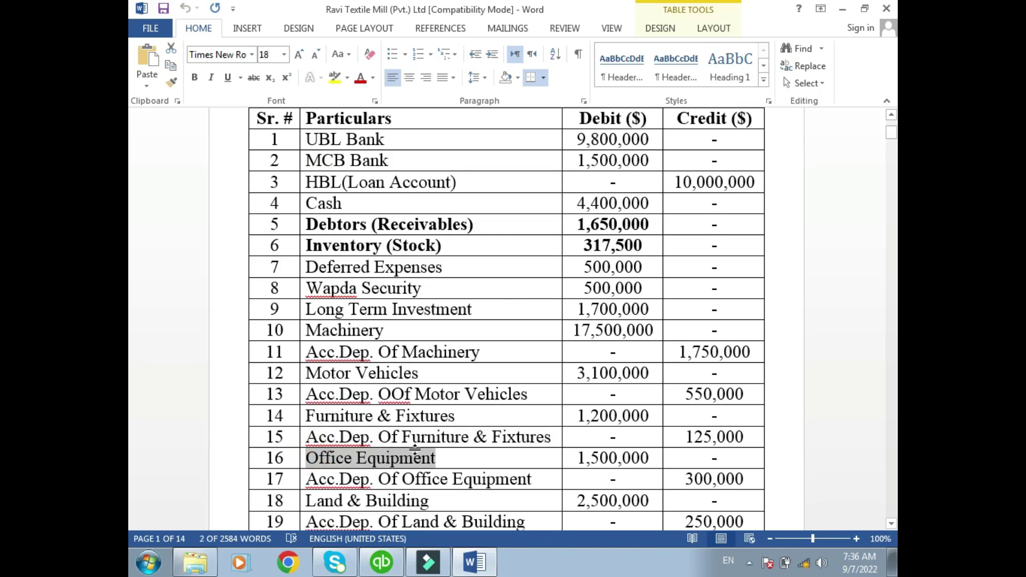
key("alt+Tab")
key("ctrl+v")
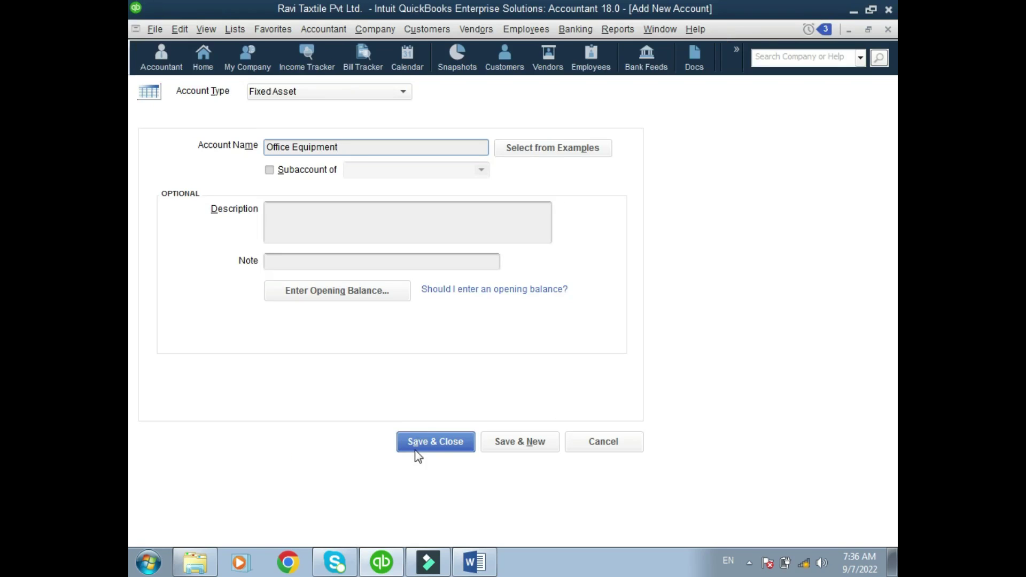
left_click(531, 450)
Step: Copy Acc.Dep. Of Office Equipment from the Word trial balance and save it in QuickBooks as a Fixed Asset account
key("alt+Tab")
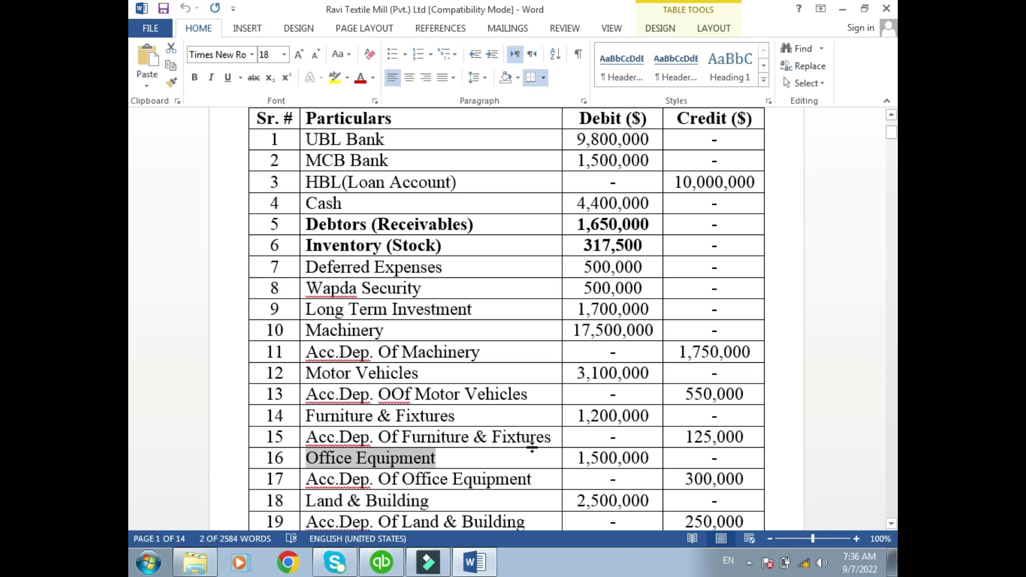
left_click_drag(310, 481, 523, 480)
key("ctrl+c")
key("alt+Tab")
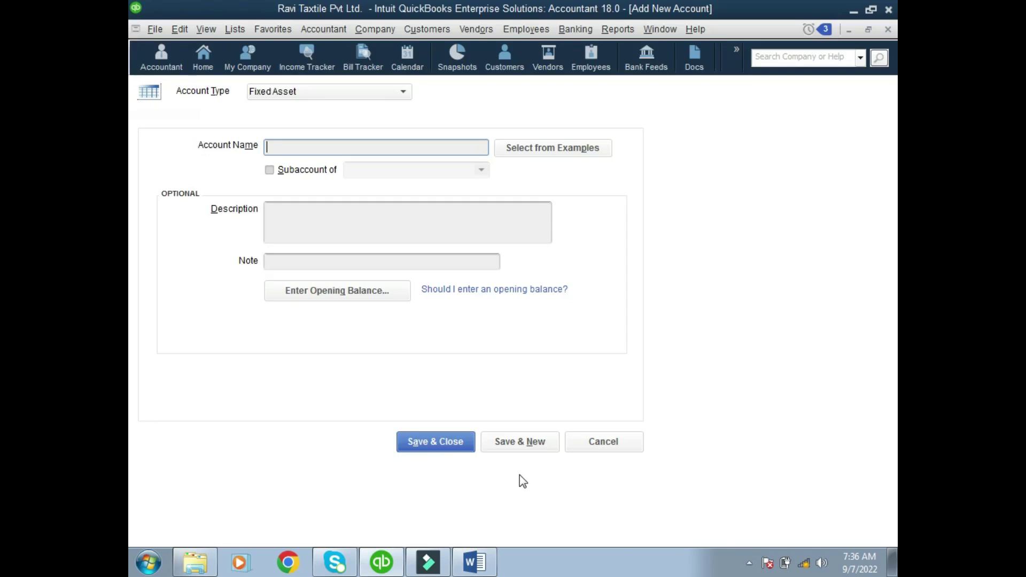
key("ctrl+v")
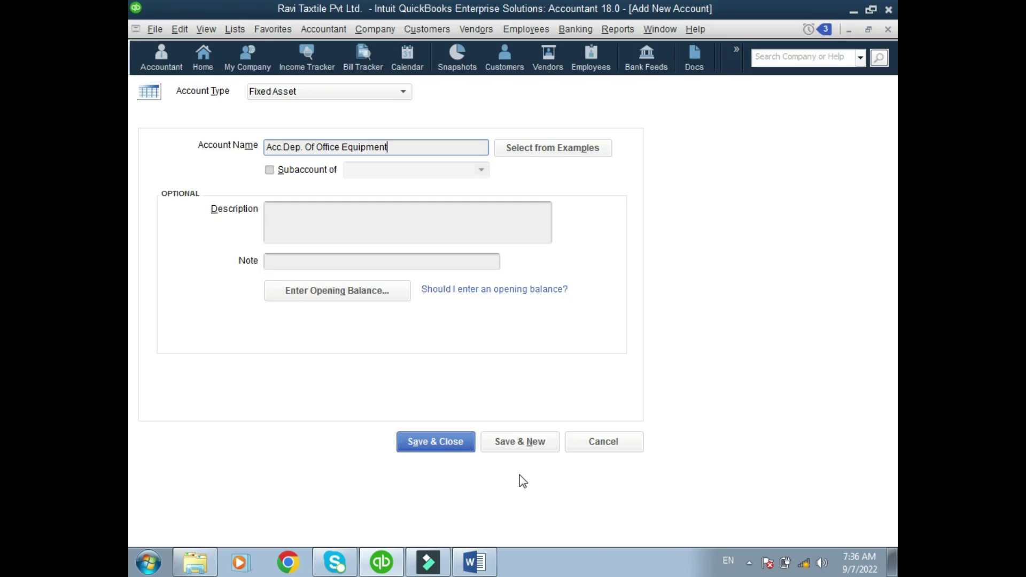
left_click(536, 448)
Step: Copy Land & Building from the trial balance in Word and save it in QuickBooks as a Fixed Asset account
key("alt+Tab")
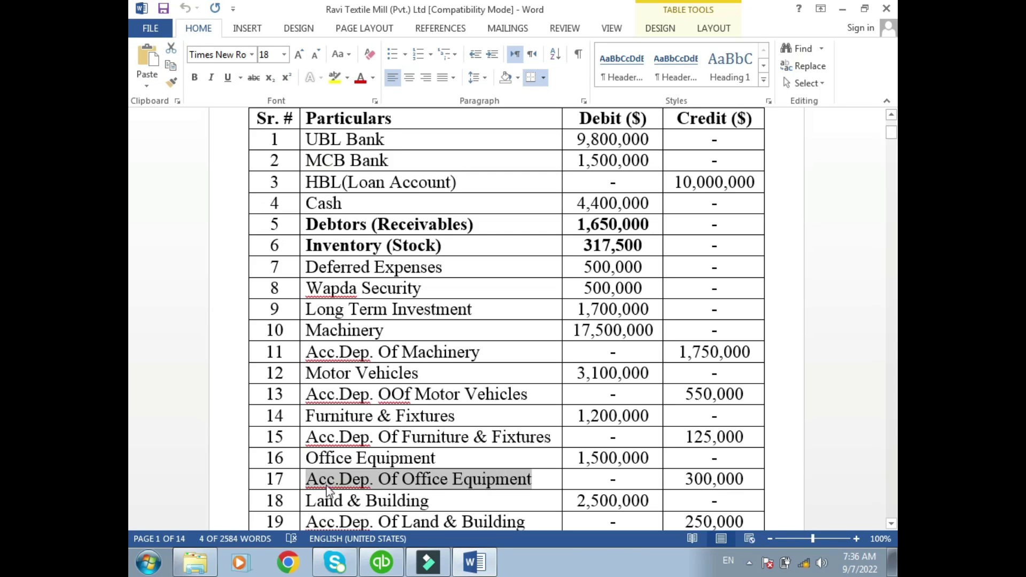
left_click_drag(307, 501, 420, 489)
key("ctrl+c")
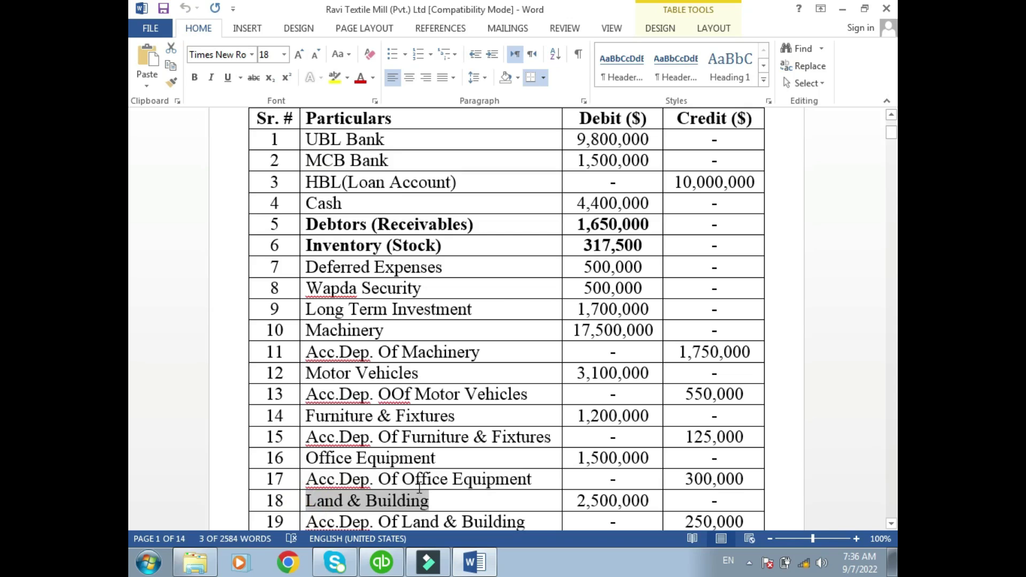
key("alt+Tab")
key("ctrl+v")
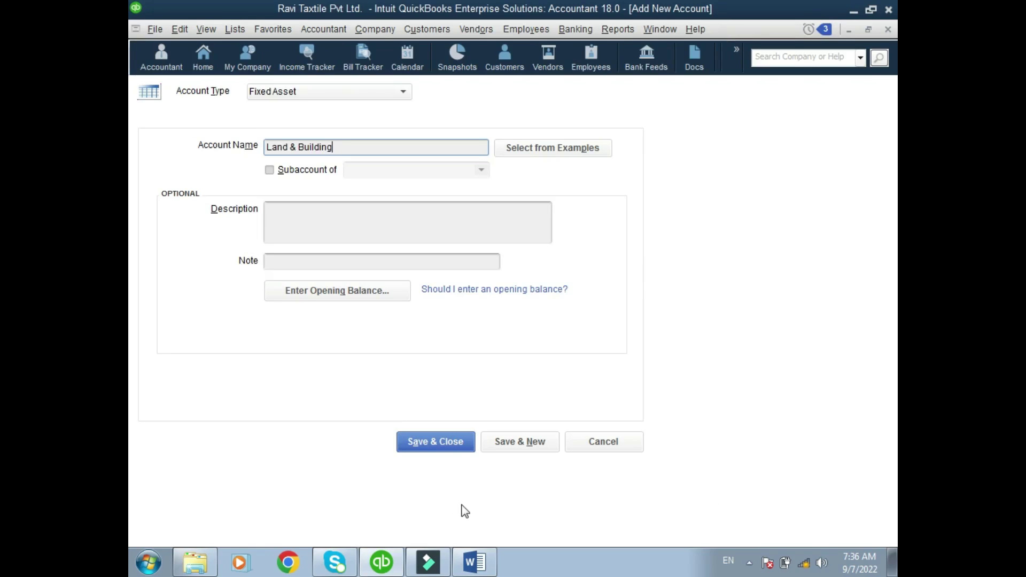
left_click(514, 445)
Step: Copy Acc.Dep. Of Land & Building from the Word trial balance and save it in QuickBooks as a Fixed Asset account
key("alt+Tab")
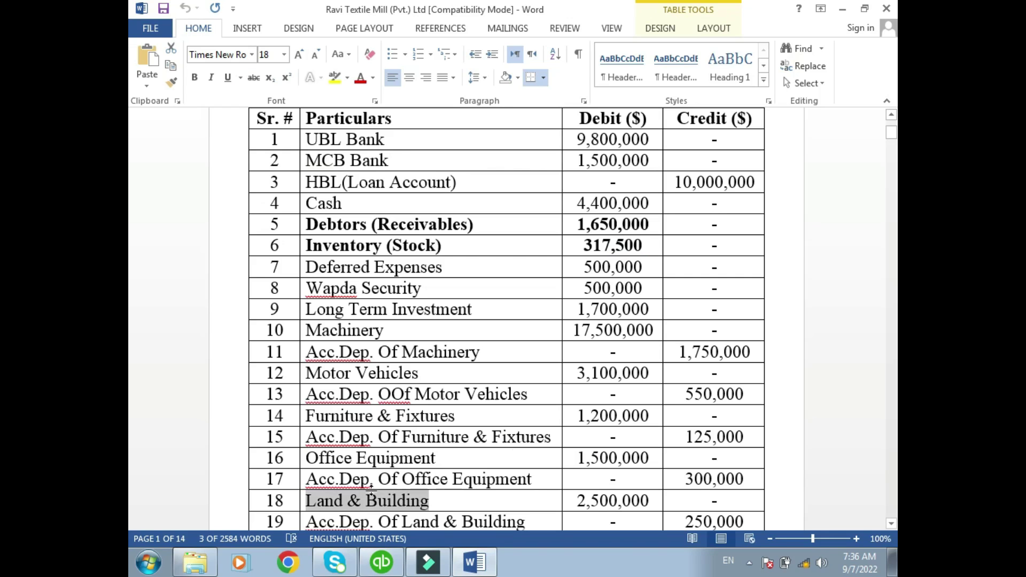
left_click_drag(306, 520, 493, 511)
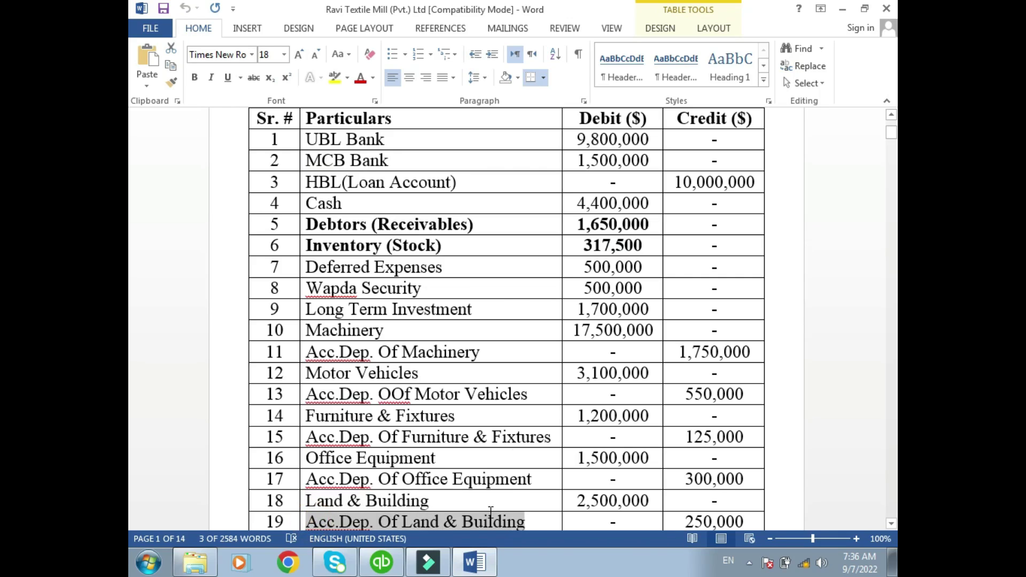
key("ctrl+c")
key("alt+Tab")
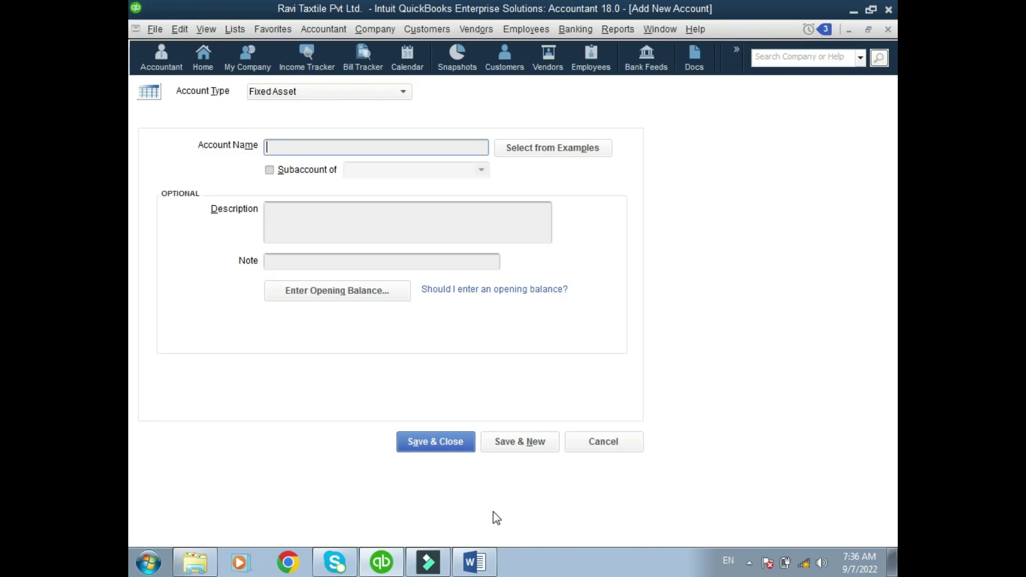
key("ctrl+v")
left_click(529, 452)
Step: Review the fixed asset rows from Machinery to Acc.Dep. Of Land & Building and the Creditors (Payables) row in the Word trial balance
key("alt+Tab")
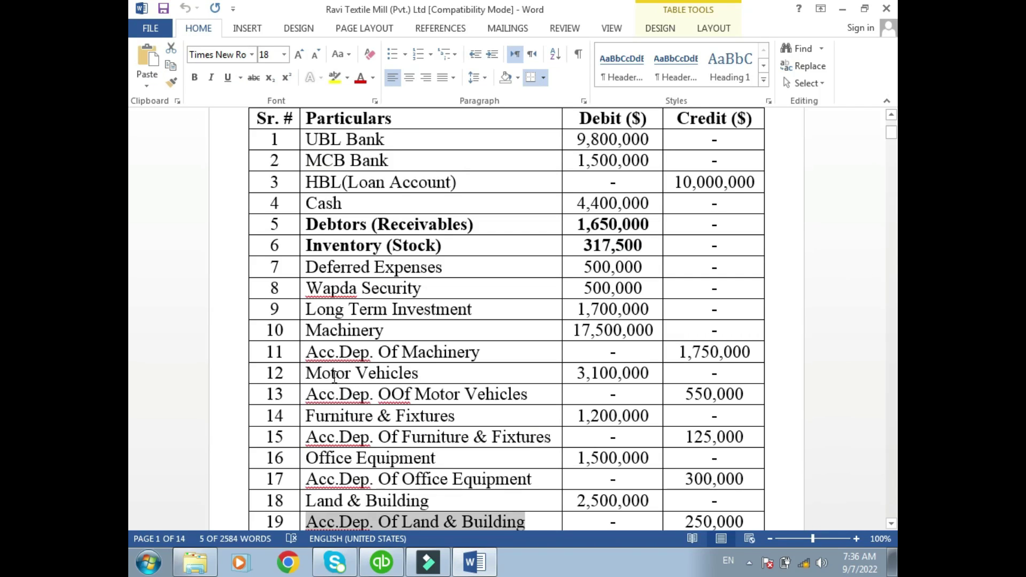
left_click_drag(309, 332, 370, 262)
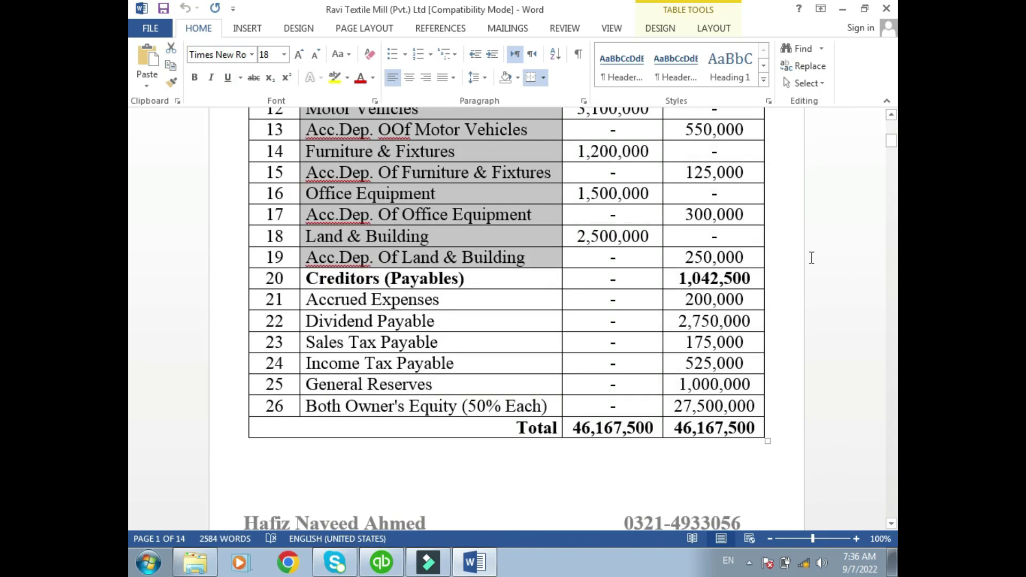
scroll(891, 123, "up", 2)
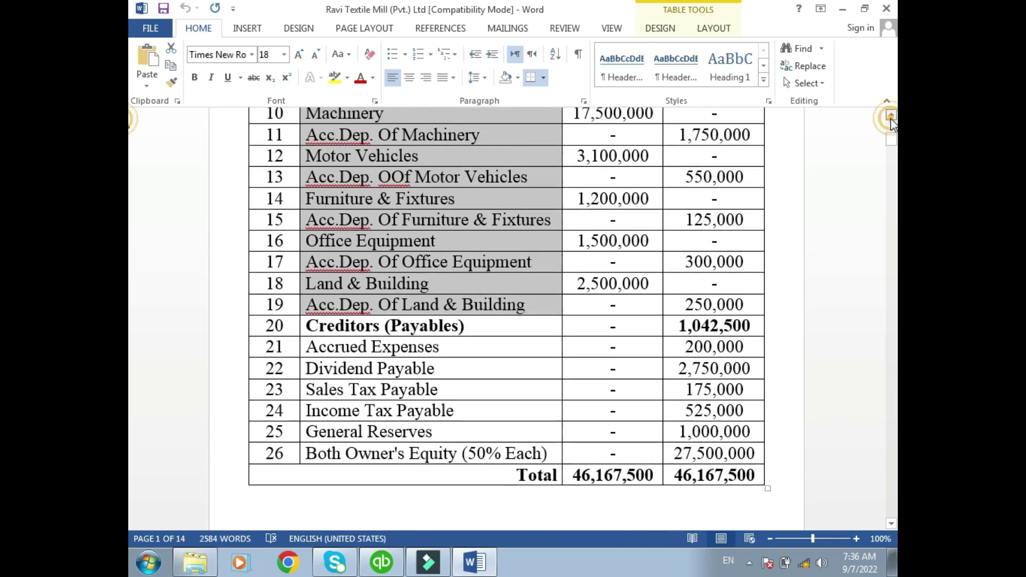
left_click(891, 118)
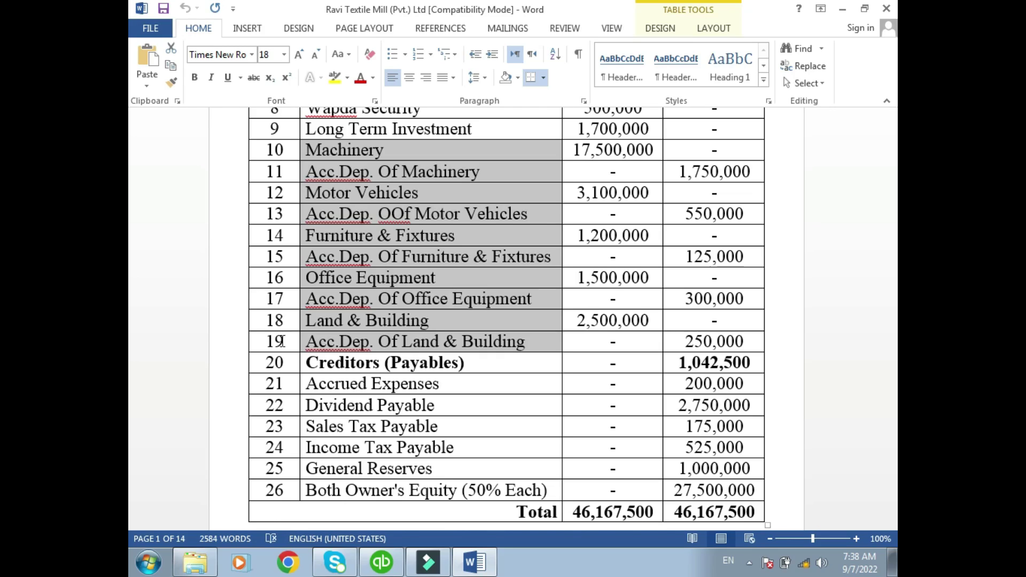
left_click(890, 116)
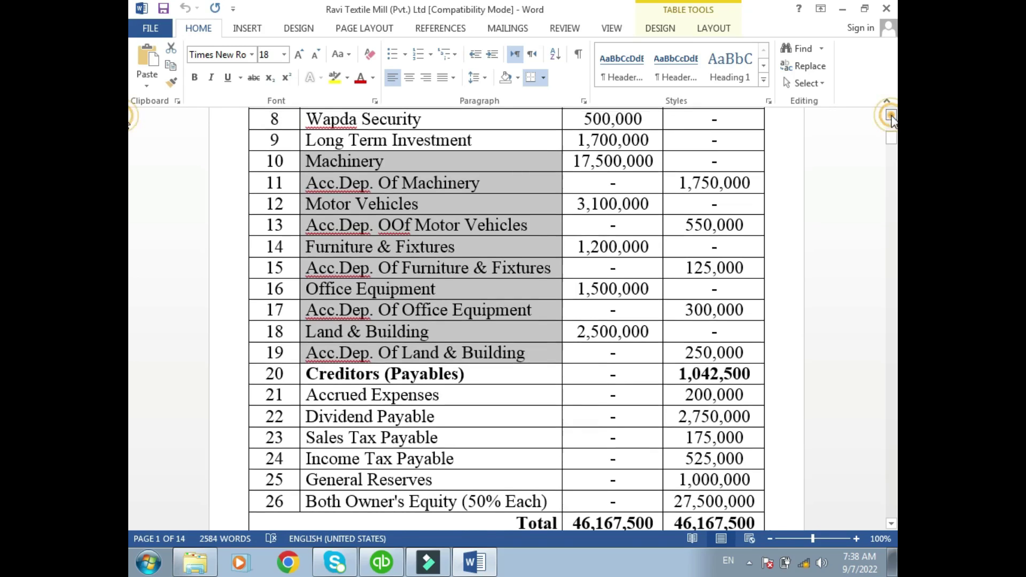
left_click_drag(890, 139, 892, 144)
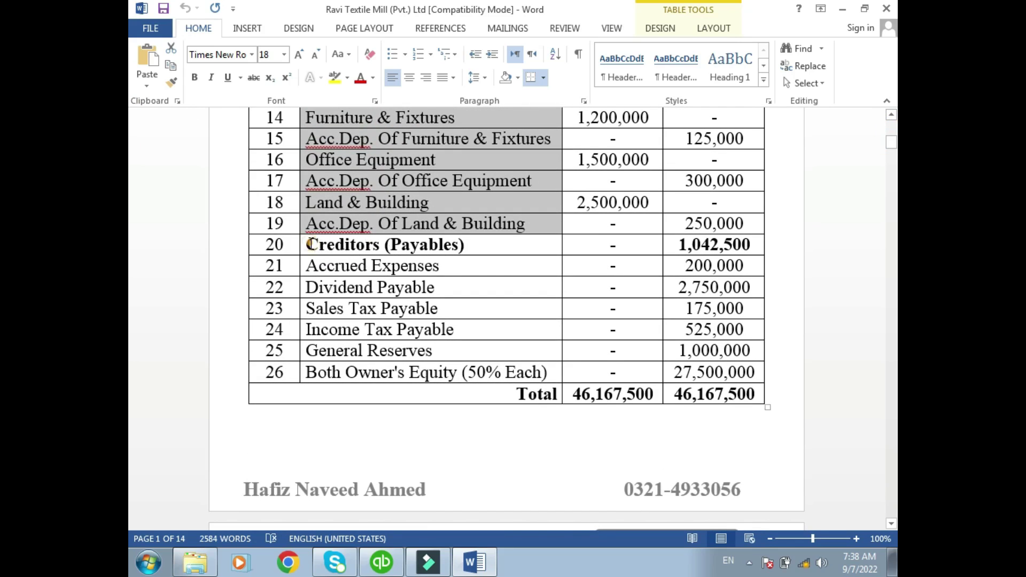
left_click_drag(311, 244, 691, 241)
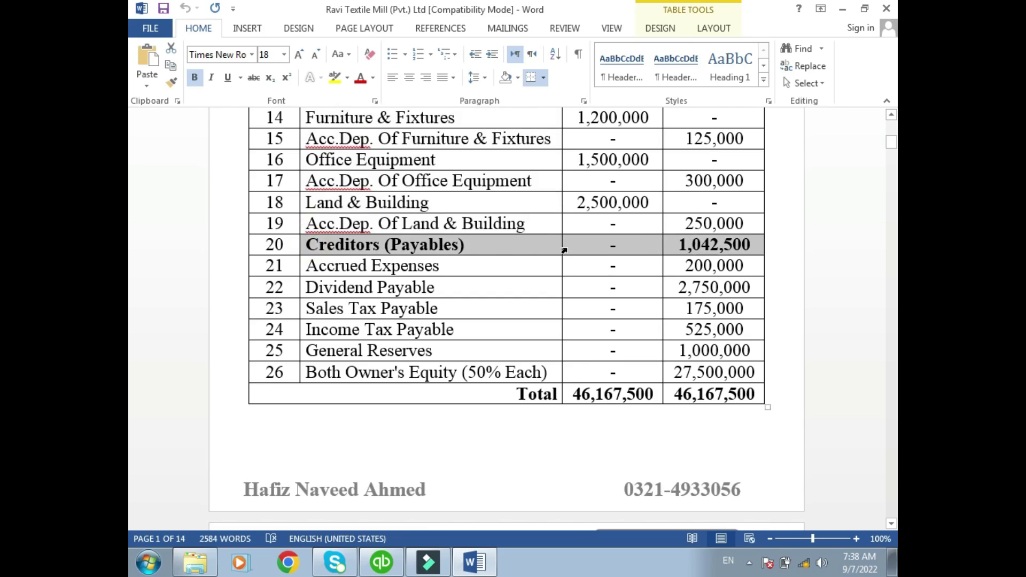
left_click(488, 242)
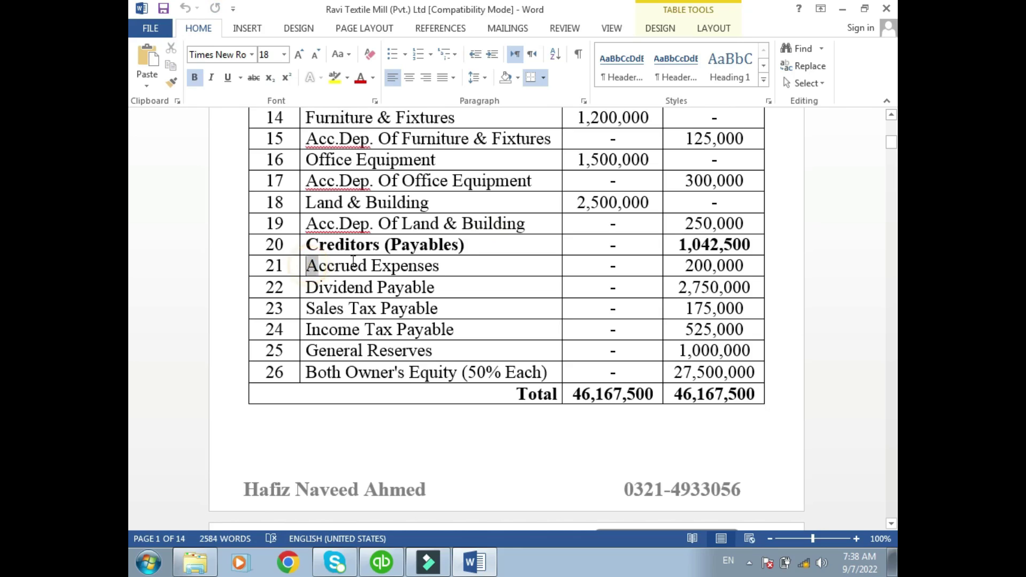
Step: Copy Accrued Expenses from the Word trial balance and save it in QuickBooks as an Other Current Liability account
left_click_drag(308, 266, 425, 255)
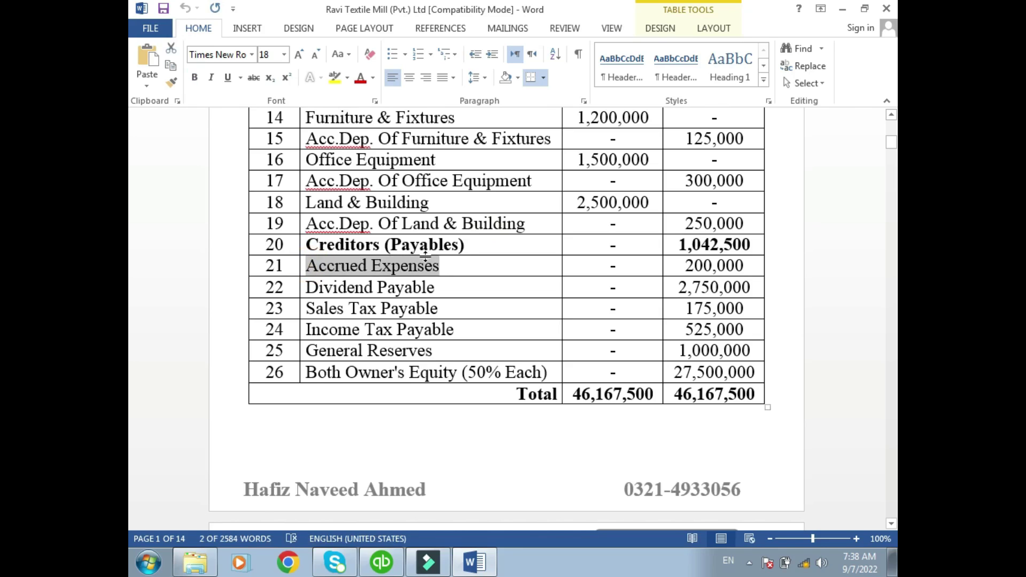
key("alt+Tab")
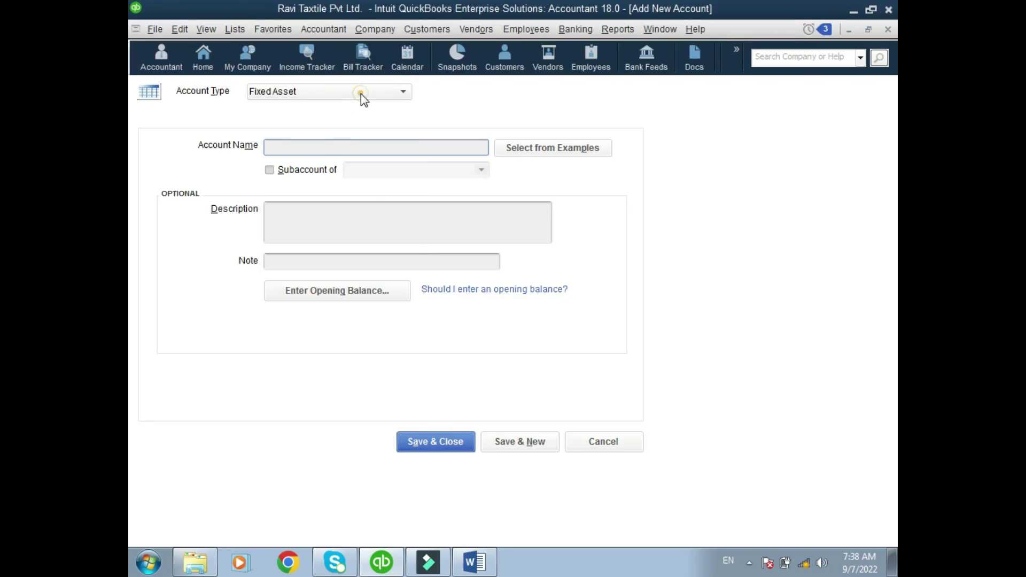
left_click(361, 94)
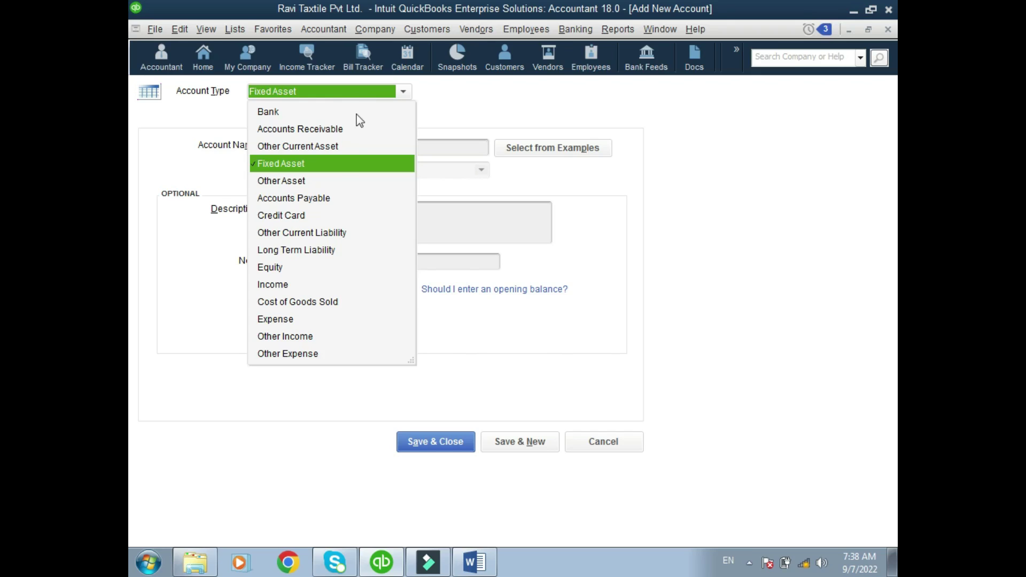
left_click(337, 234)
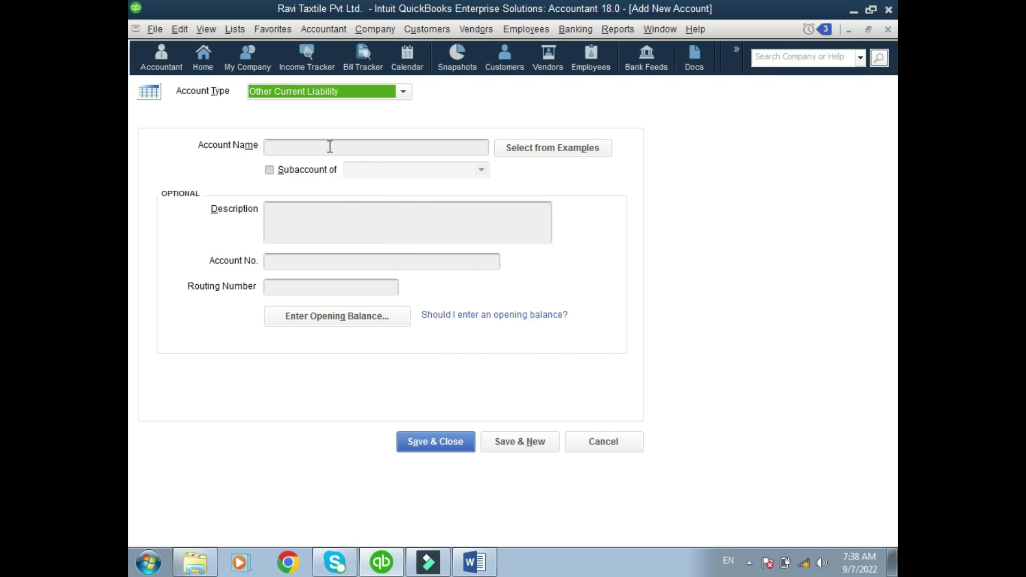
left_click(328, 147)
key("ctrl+v")
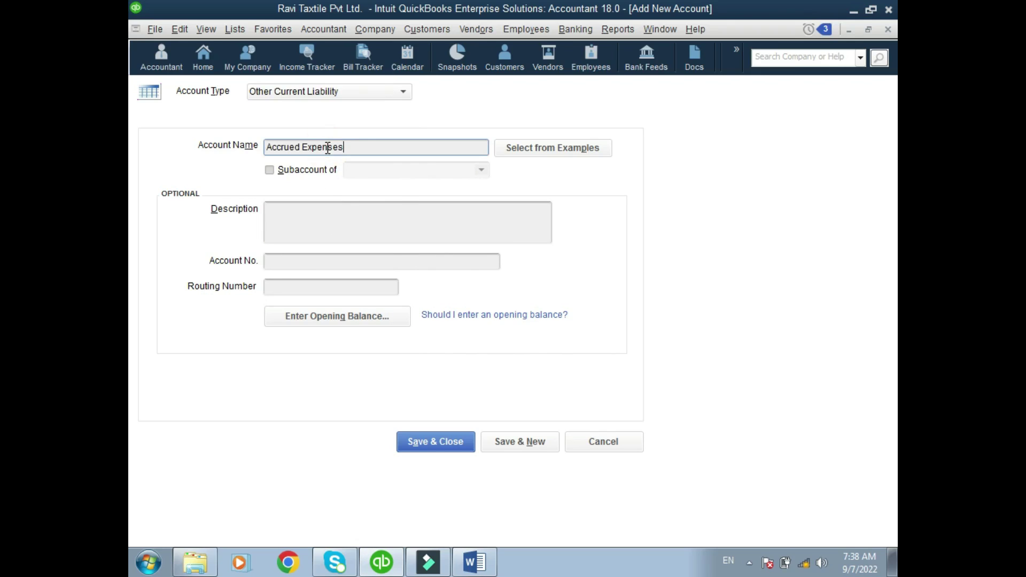
left_click(524, 445)
Step: Copy Dividend Payable from the trial balance in Word and save it in QuickBooks as an Other Current Liability account
key("alt+Tab")
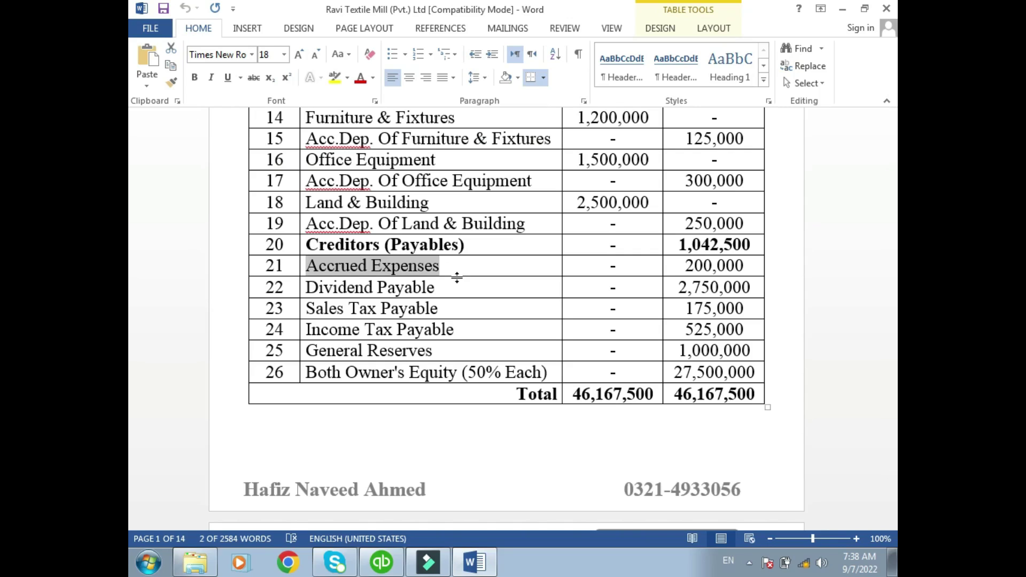
left_click_drag(442, 287, 351, 289)
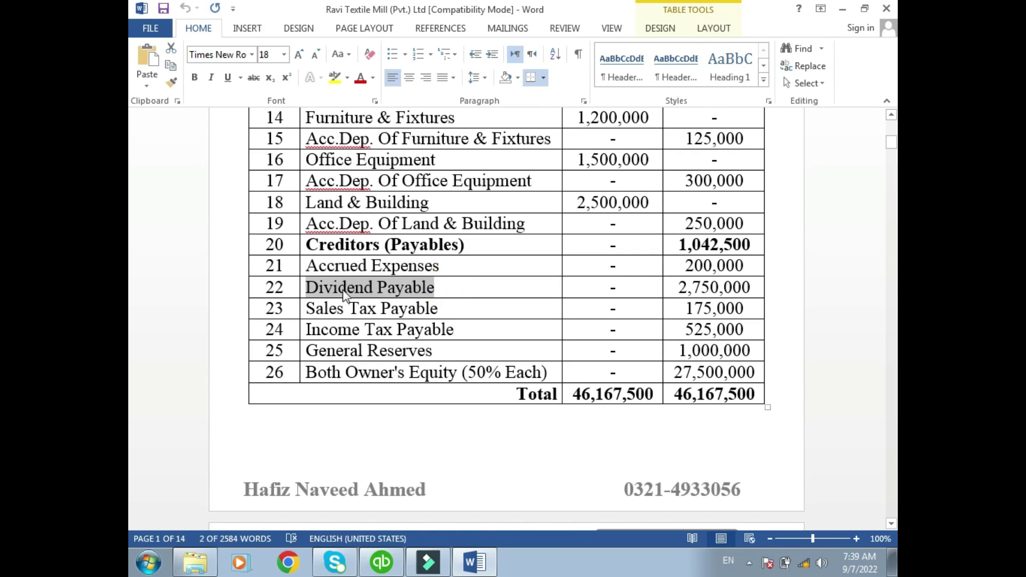
key("alt+Tab")
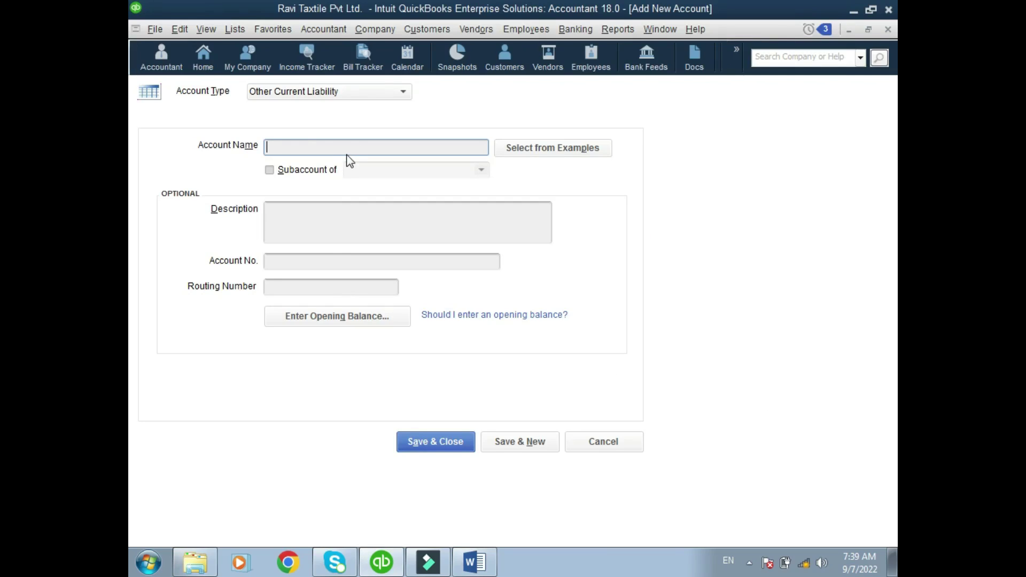
type("Dividend Payable")
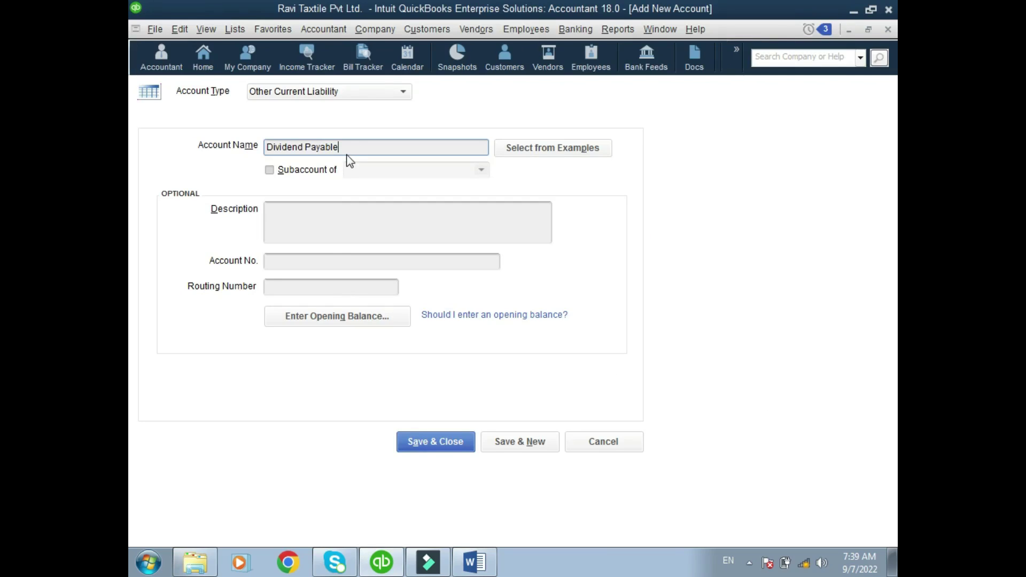
left_click(506, 437)
Step: Try to add Sales Tax Payable from the Word trial balance to QuickBooks as an Other Current Liability account
key("alt+Tab")
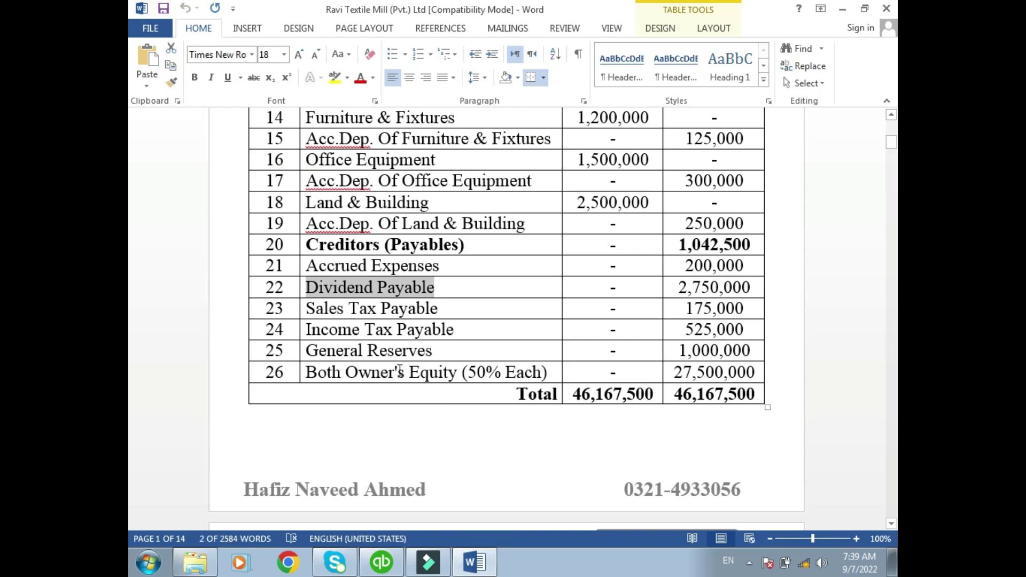
left_click_drag(454, 308, 308, 312)
key("ctrl+c")
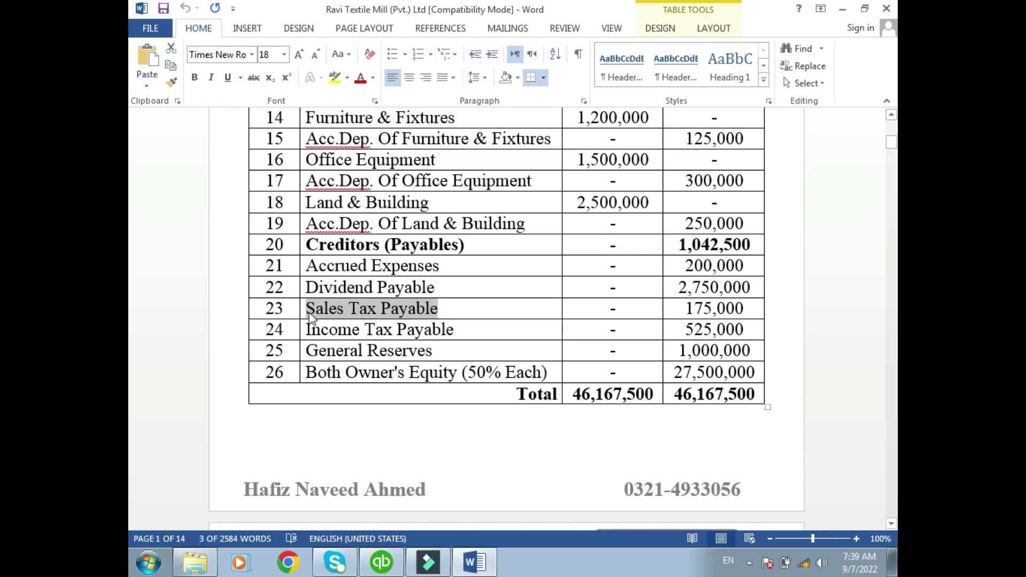
key("alt+Tab")
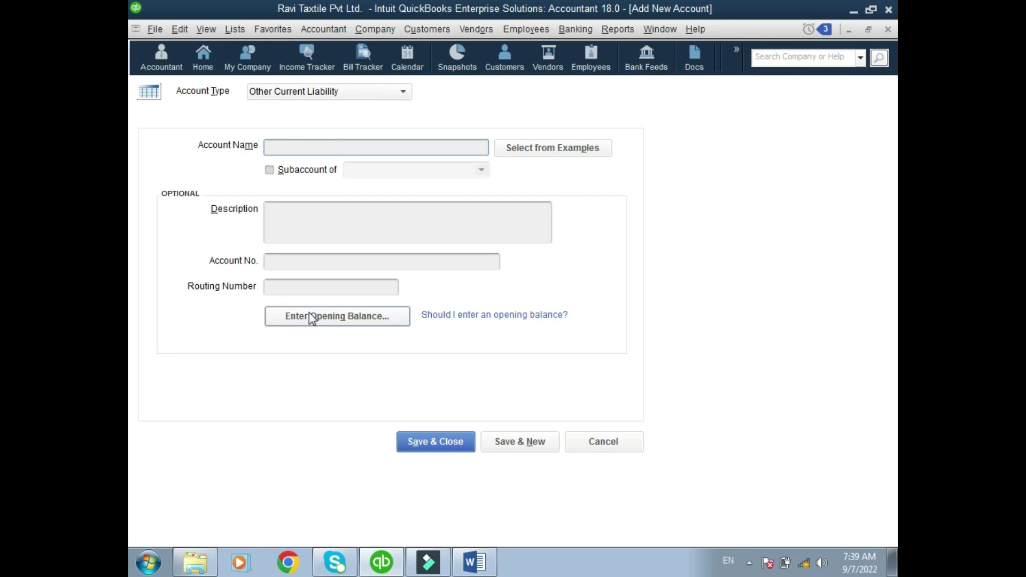
key("ctrl+v")
left_click(513, 441)
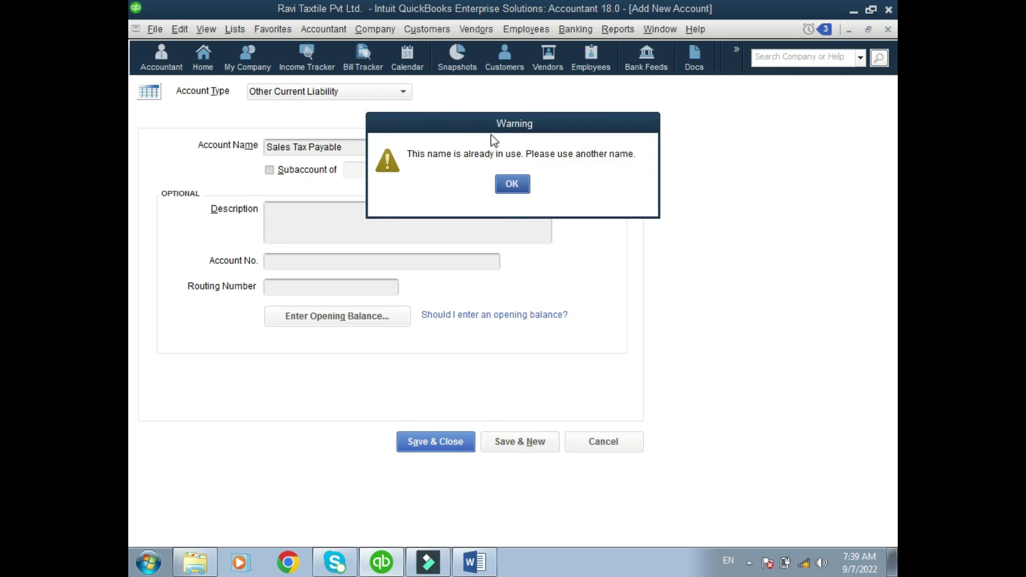
left_click_drag(487, 124, 473, 203)
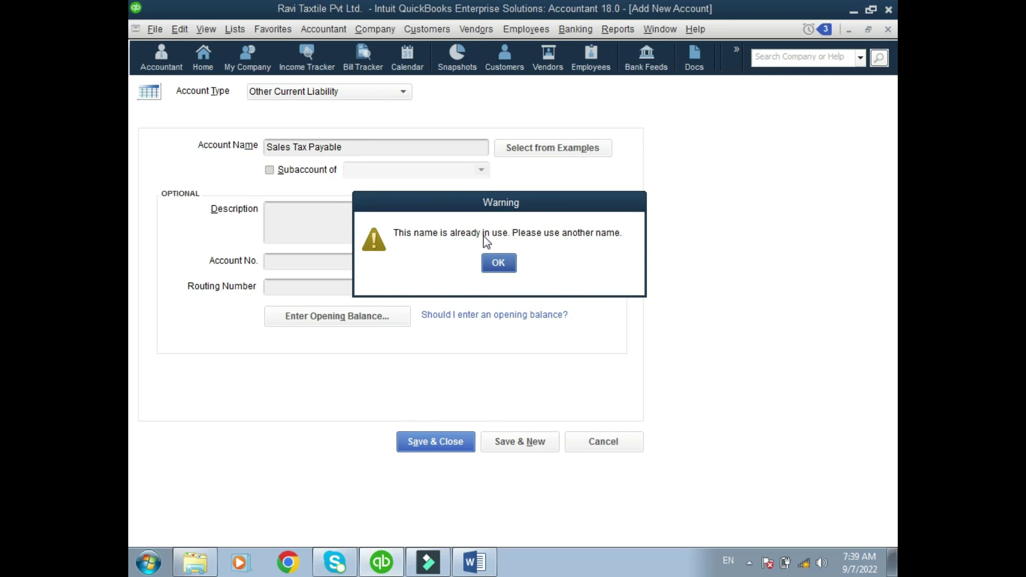
left_click(503, 262)
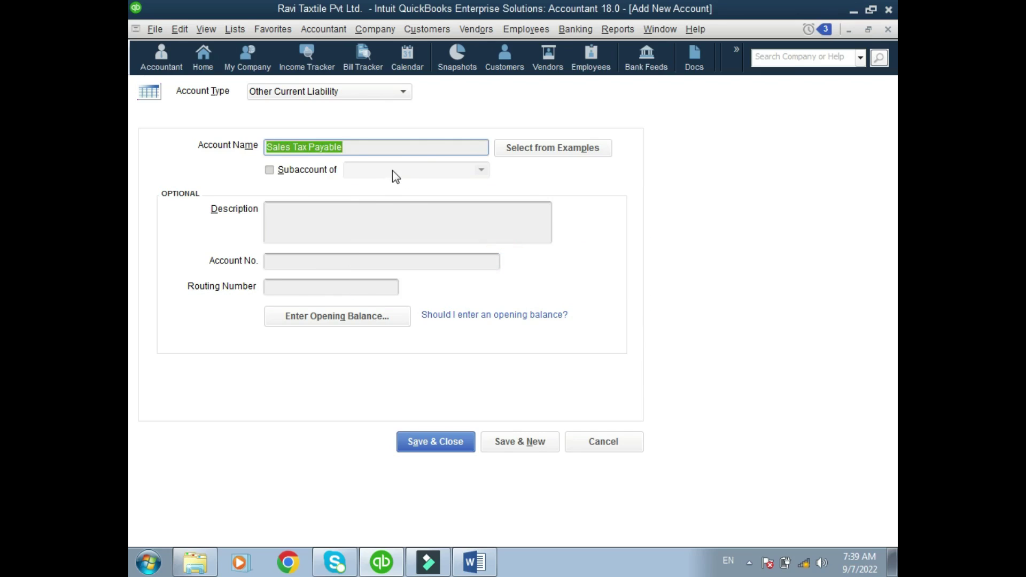
Step: Copy Income Tax Payable from the Word trial balance and save it in QuickBooks as an Other Current Liability account
key("alt+Tab")
left_click_drag(308, 332, 428, 332)
key("ctrl+c")
key("alt+Tab")
key("ctrl+v")
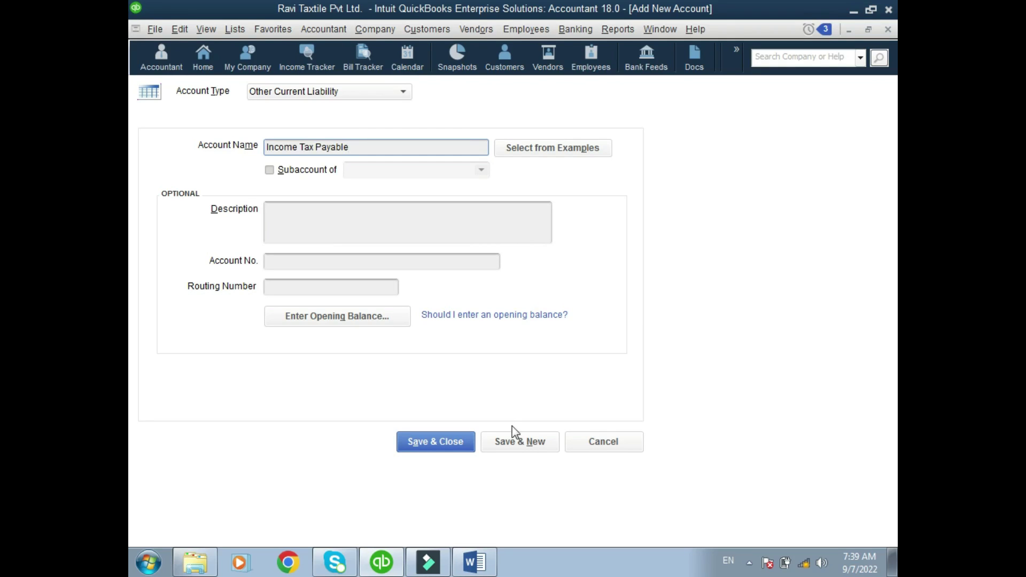
left_click(520, 441)
Step: Copy General Reserves from the Word trial balance and save it in QuickBooks as a Long Term Liability account
key("alt+Tab")
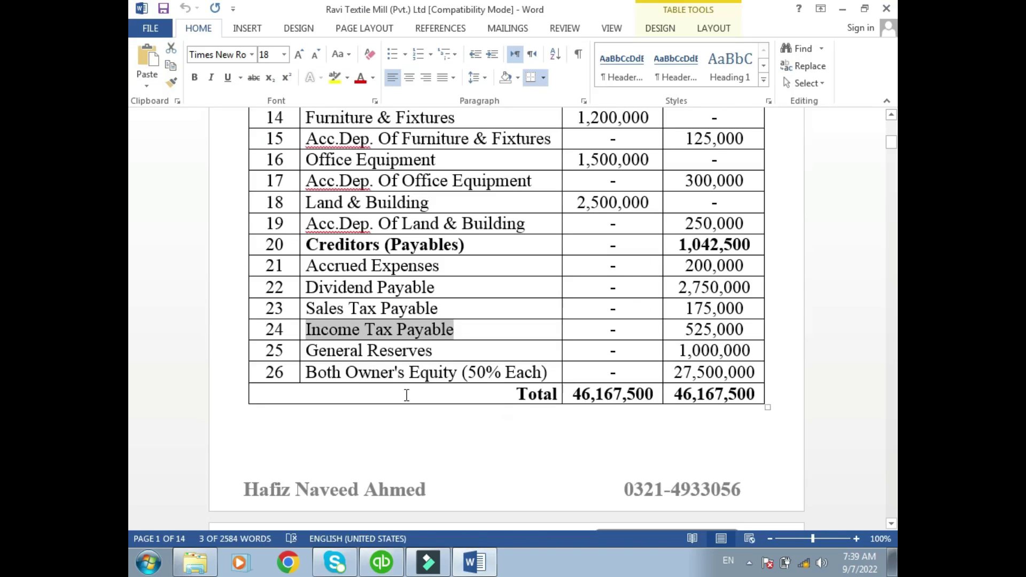
left_click_drag(308, 351, 402, 357)
key("ctrl+c")
key("alt+Tab")
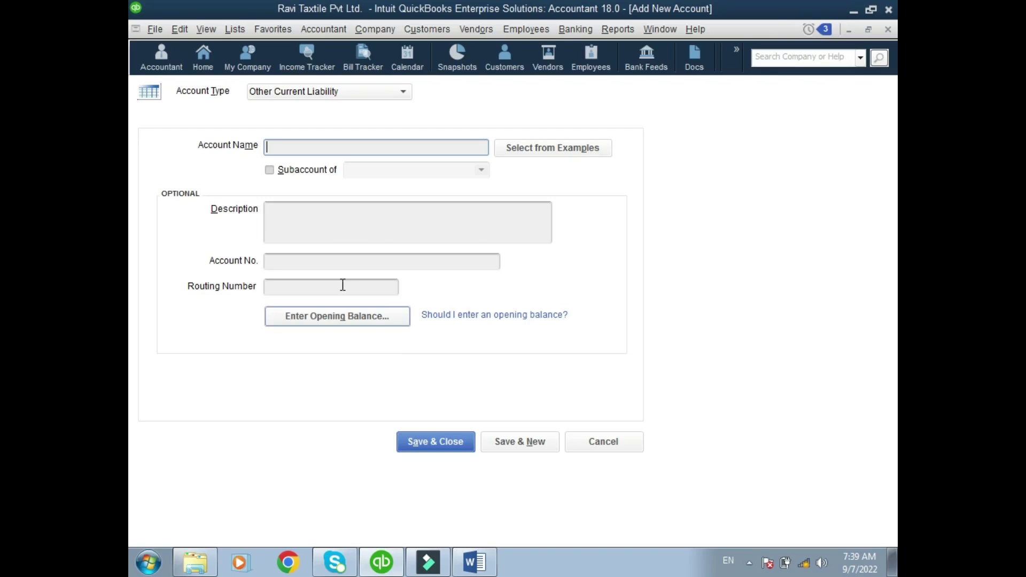
key("ctrl+v")
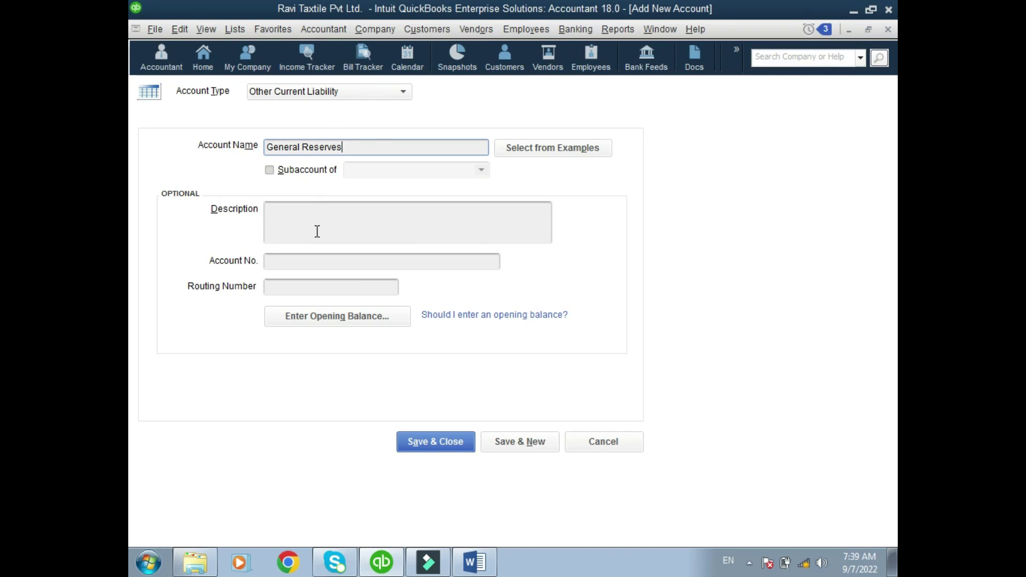
left_click(378, 91)
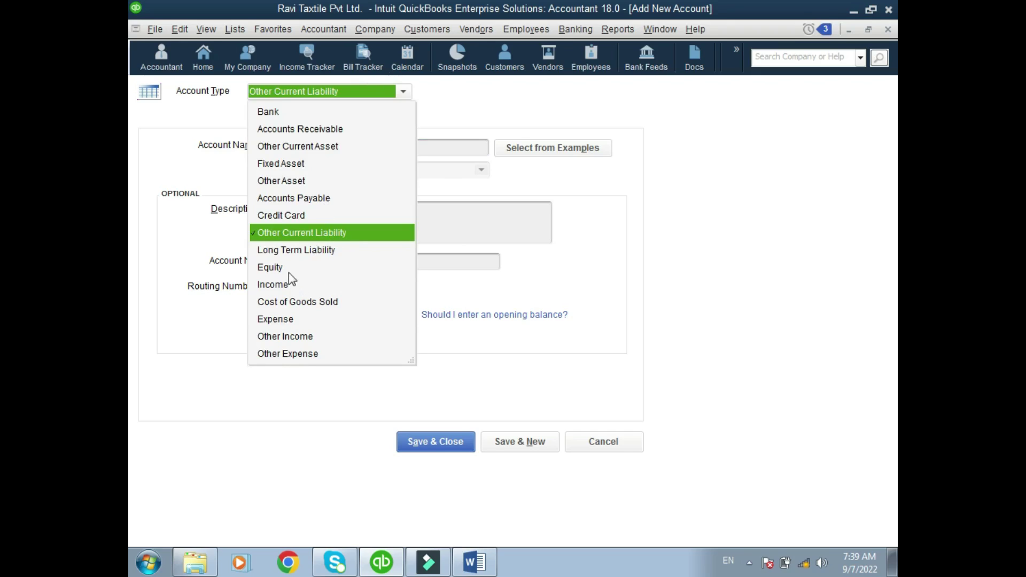
left_click(317, 250)
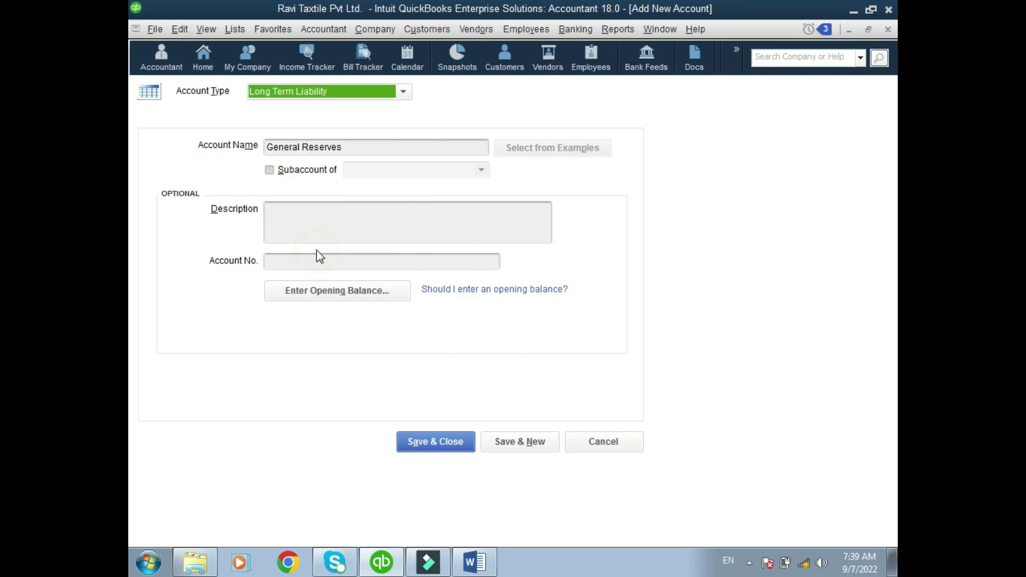
left_click(506, 440)
Step: Close the blank new account form without saving and locate the existing Sales Tax Payable account in the chart of accounts
key("alt+Tab")
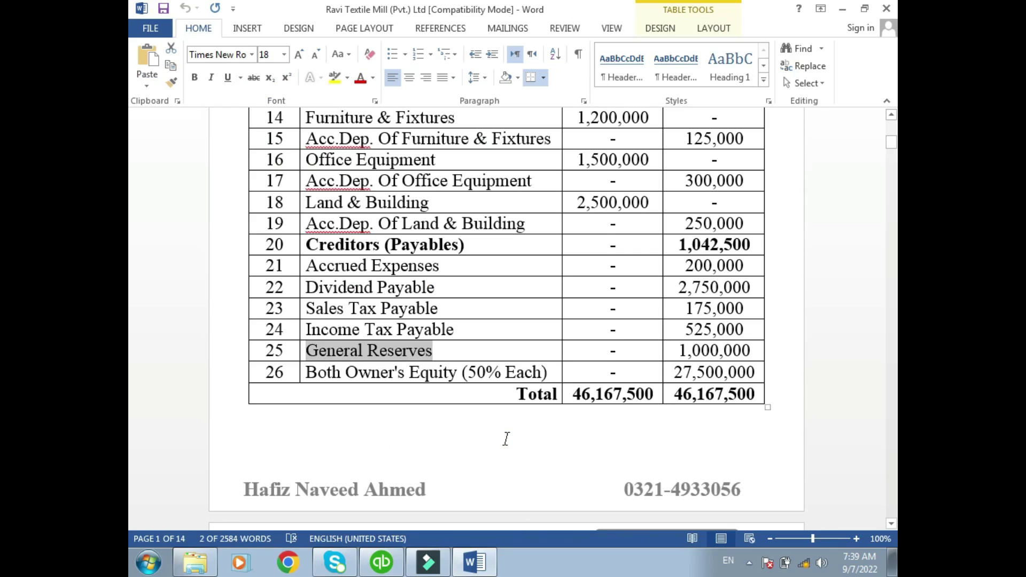
key("alt+Tab")
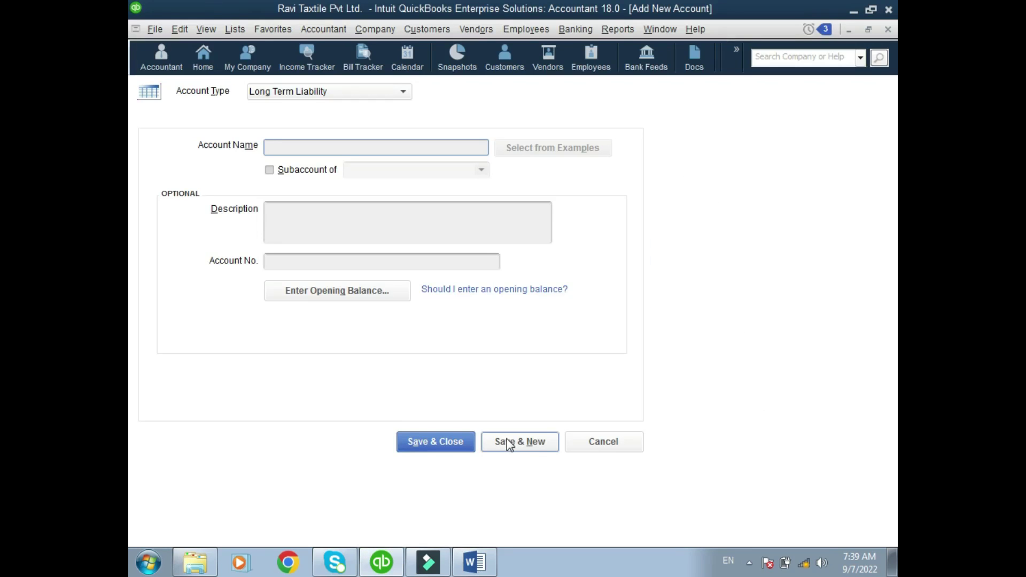
left_click(591, 439)
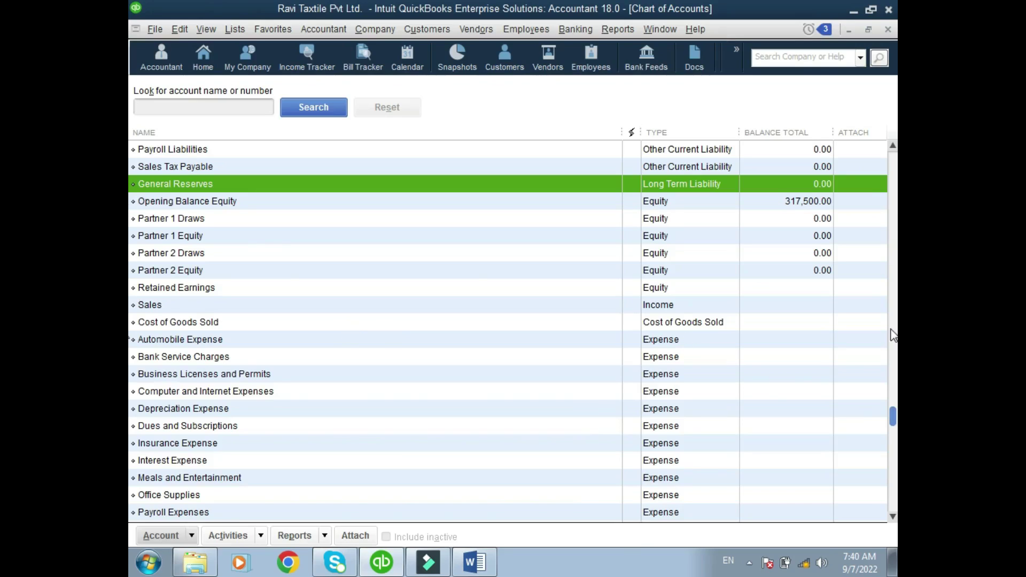
left_click(187, 169)
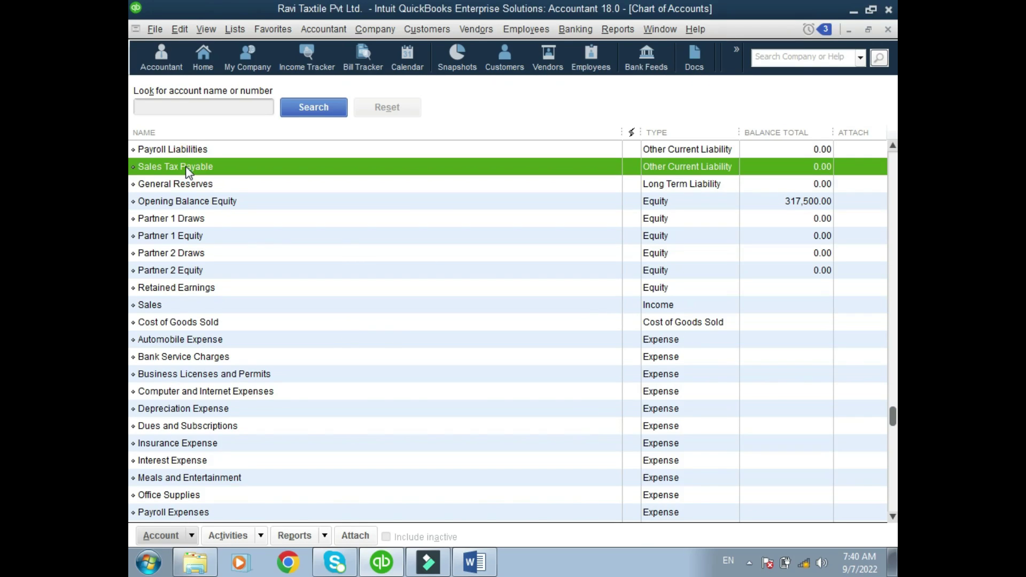
Step: Change the account type of HBL Loan Account to Long Term Liability and save the account
key("h")
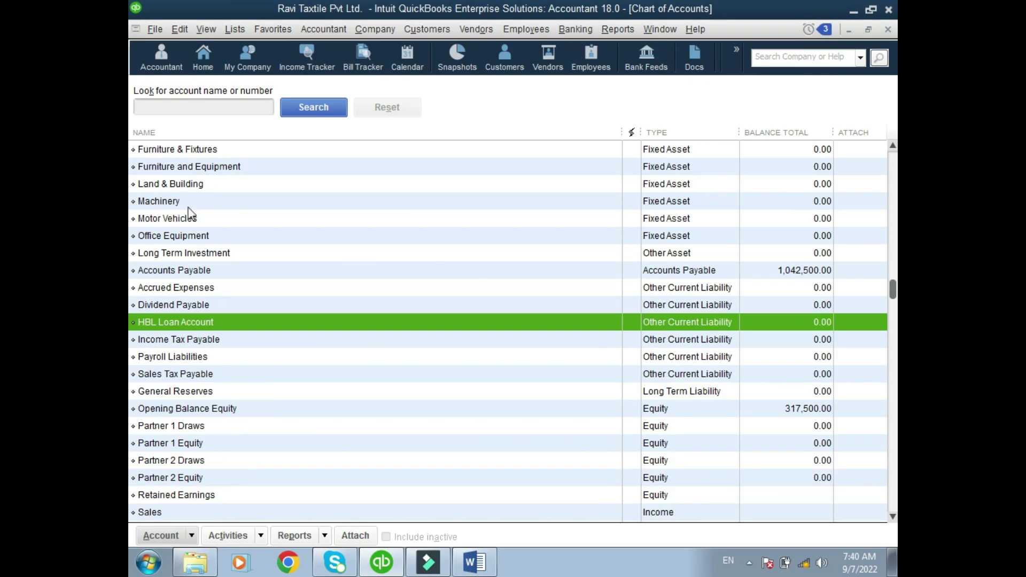
key("ctrl+e")
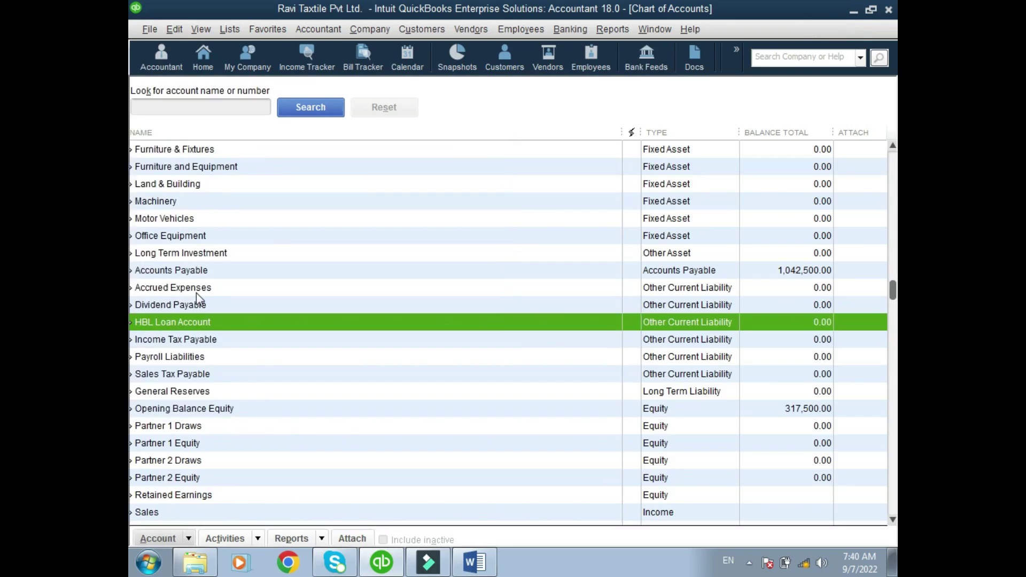
left_click(304, 92)
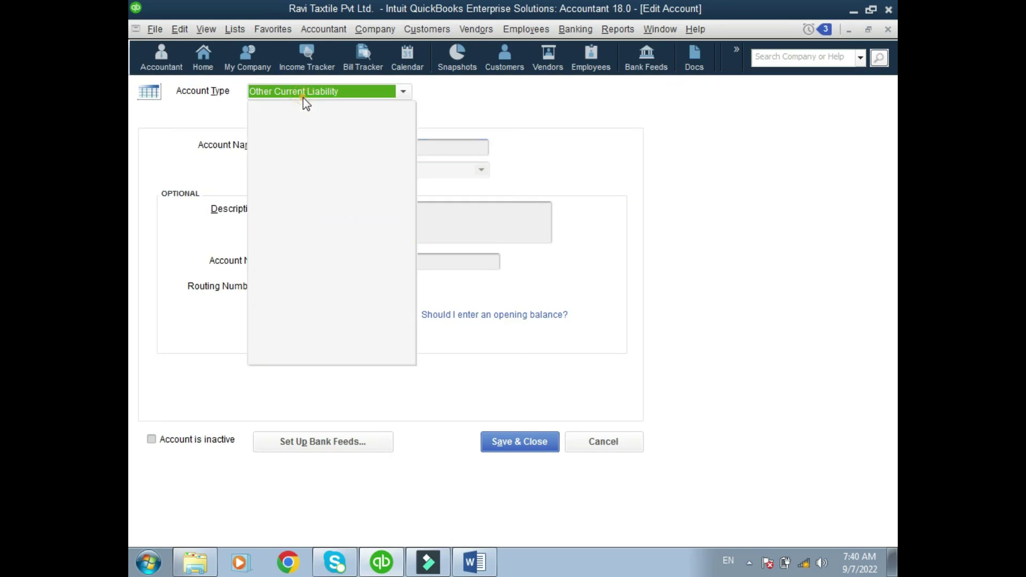
left_click(315, 250)
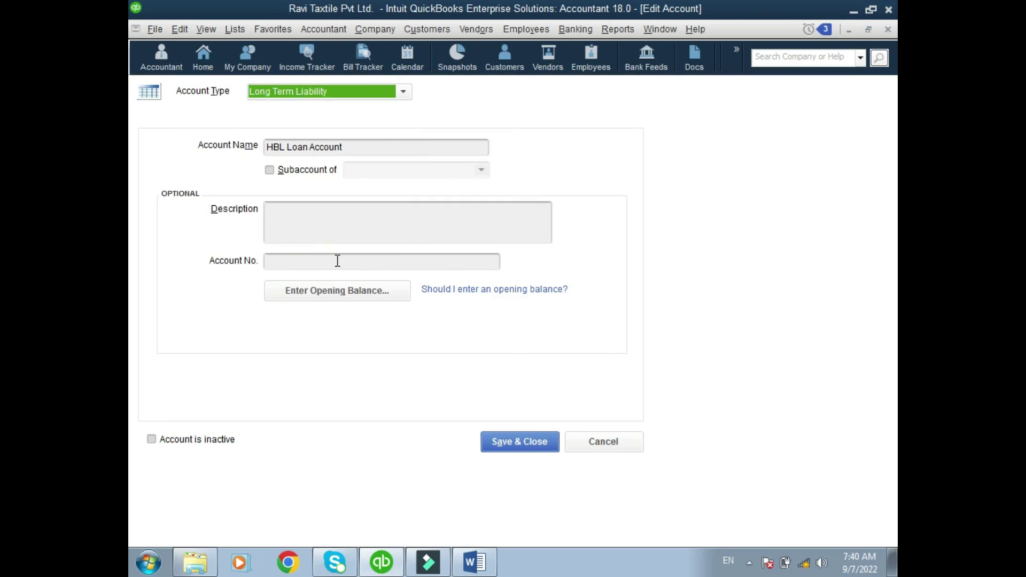
left_click(527, 443)
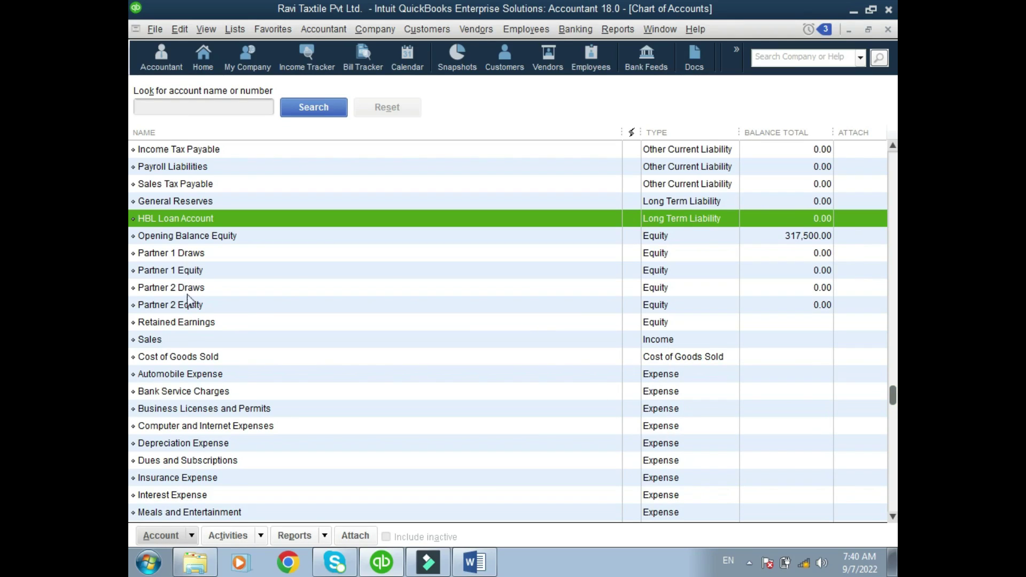
Step: Leave the chart of accounts and open a blank general journal entry, dismissing the notice about assigning entry numbers
key("Escape")
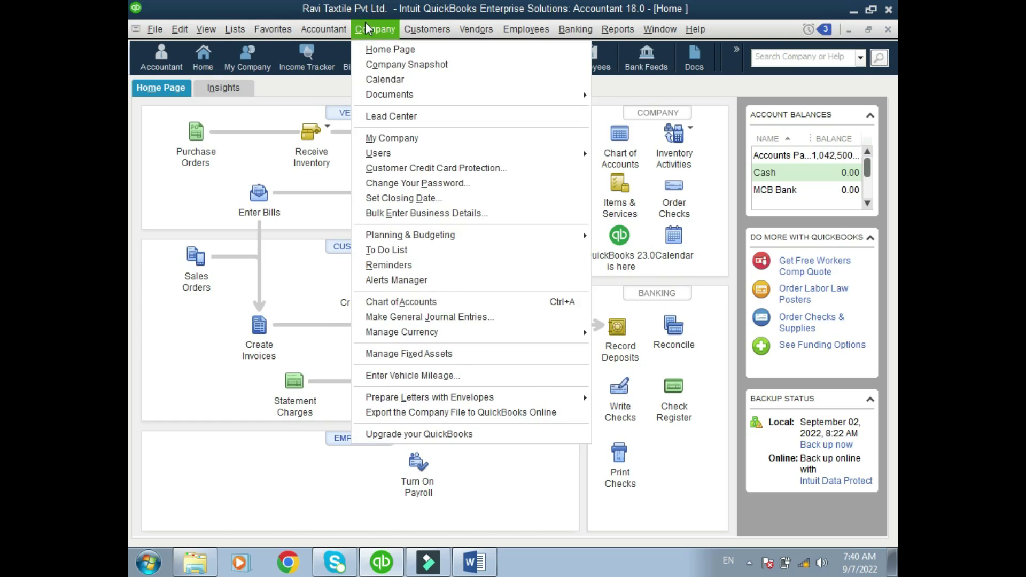
mouse_move(335, 31)
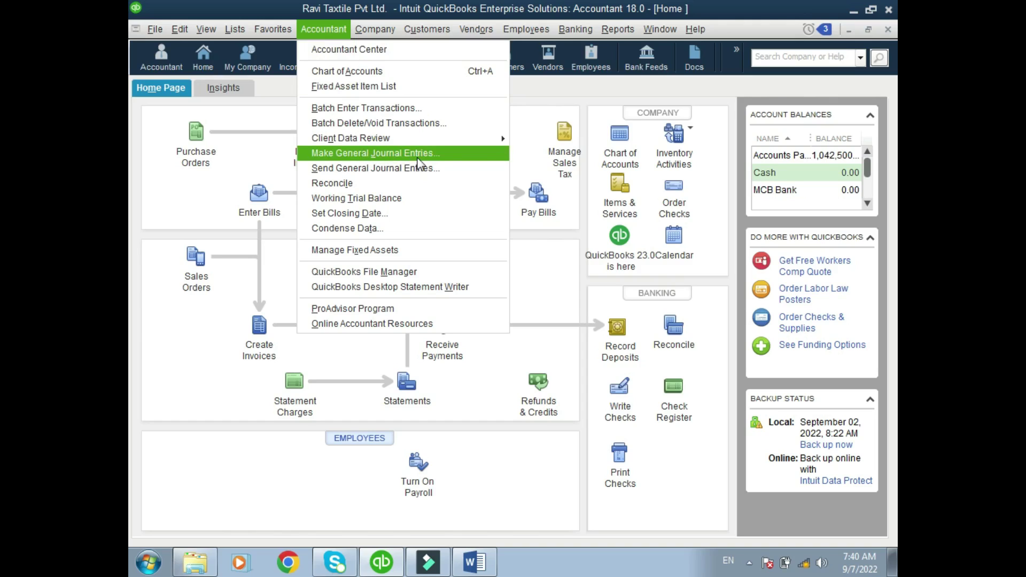
mouse_move(382, 31)
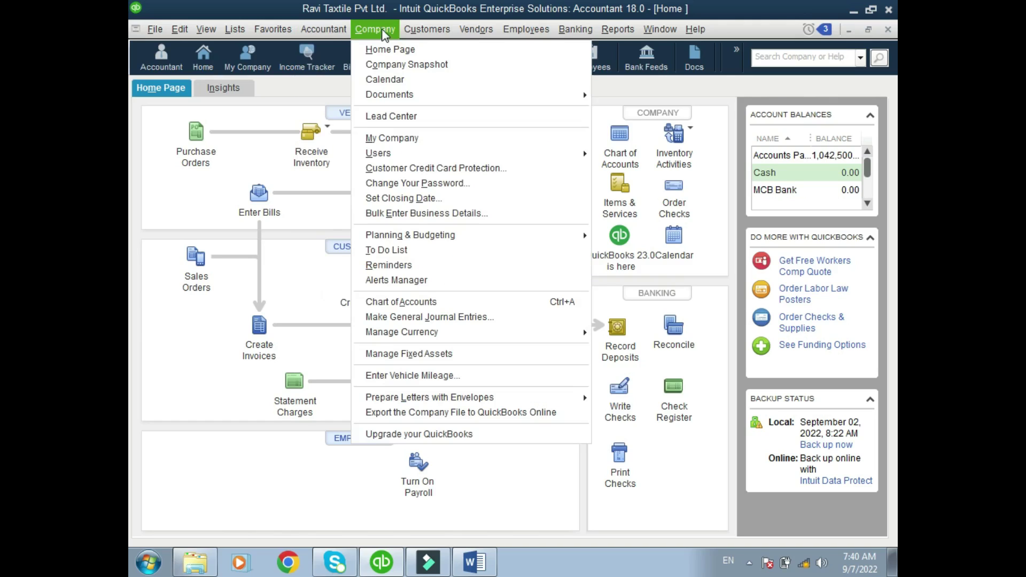
left_click(468, 317)
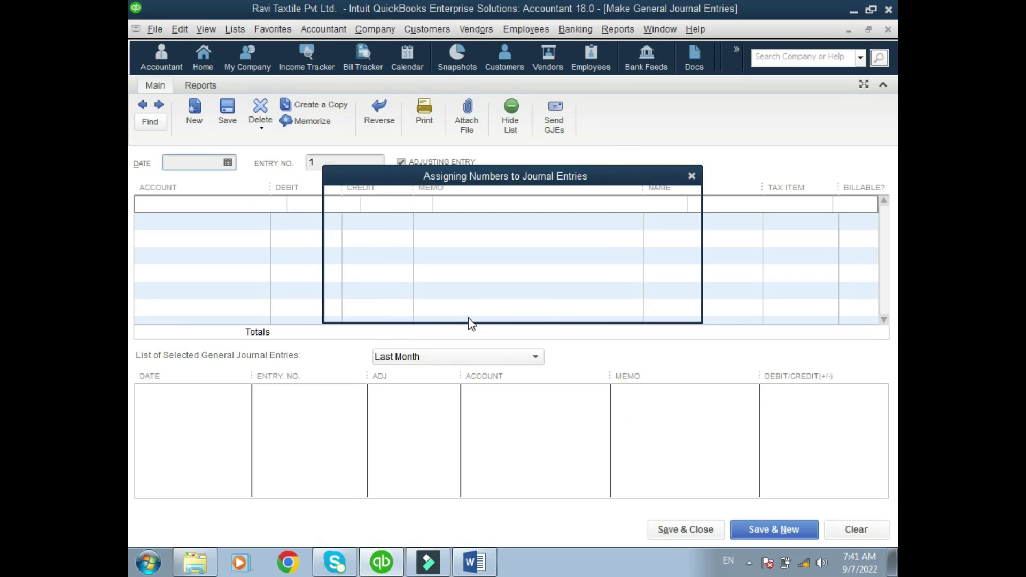
left_click(502, 294)
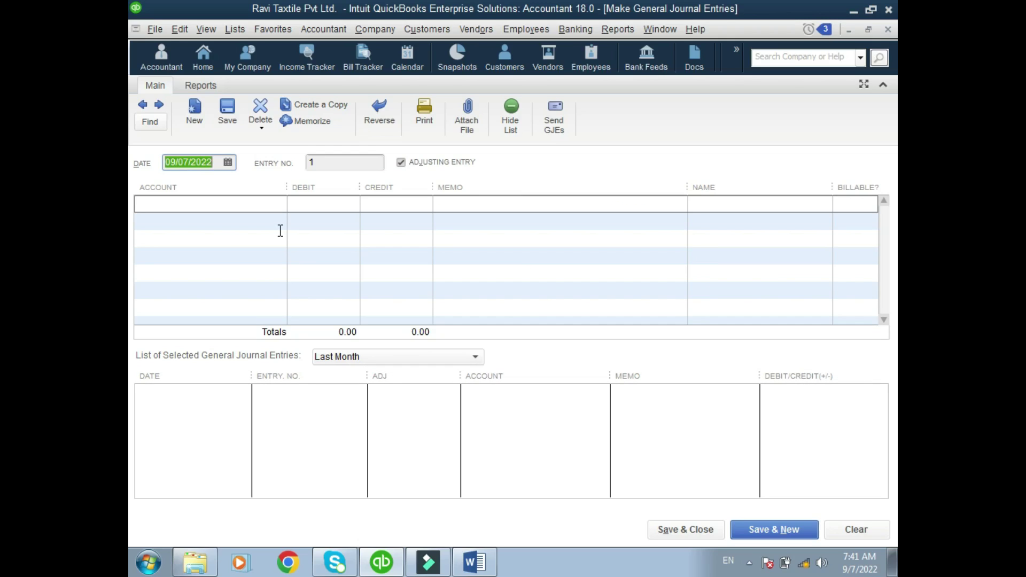
Step: Set the journal entry date to 07/01/2022 and the entry number to Op.Balances
left_click(228, 162)
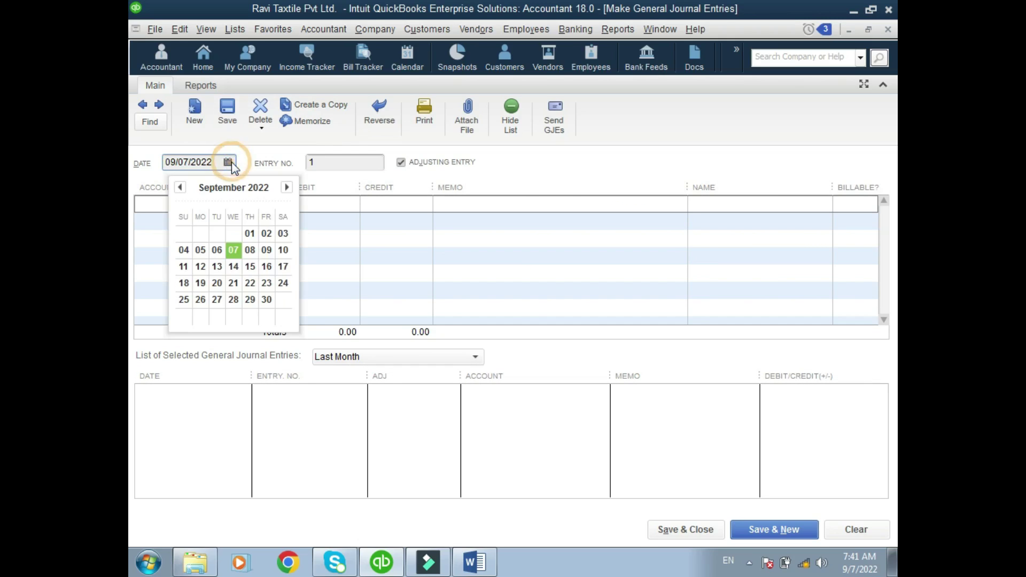
left_click(181, 187)
left_click(180, 186)
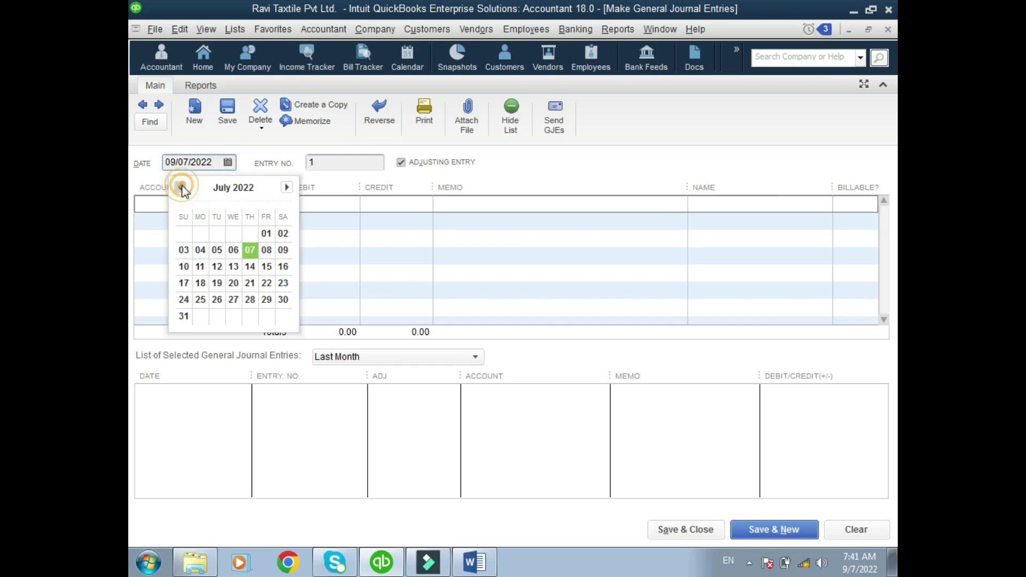
left_click(266, 235)
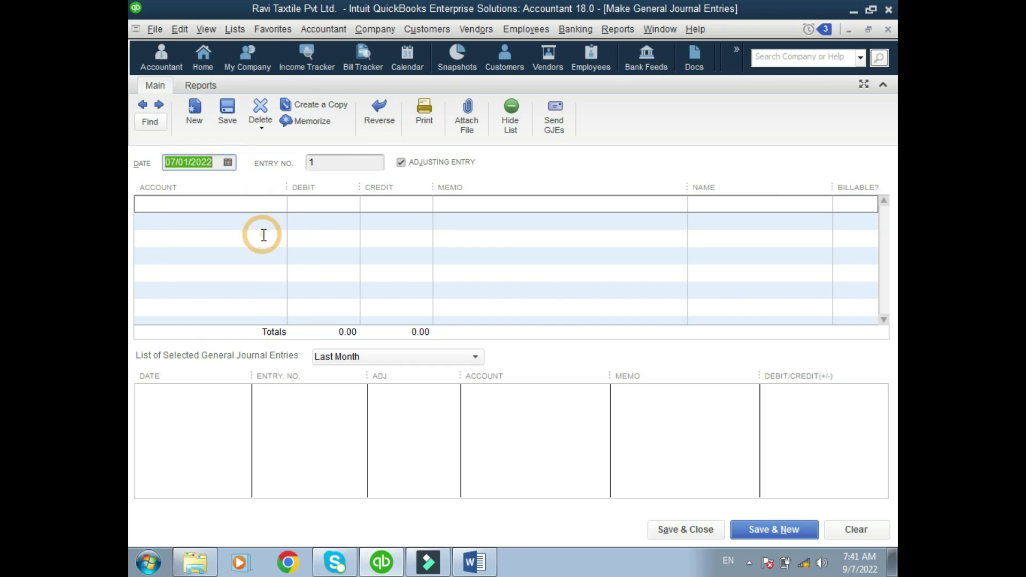
left_click(318, 162)
type("Op")
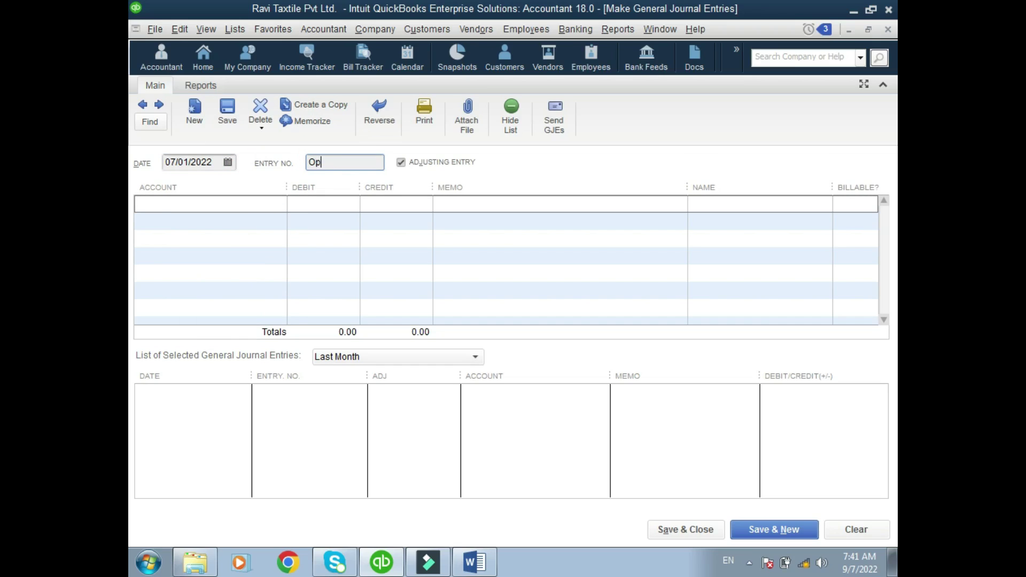
type(".Balances")
left_click(240, 203)
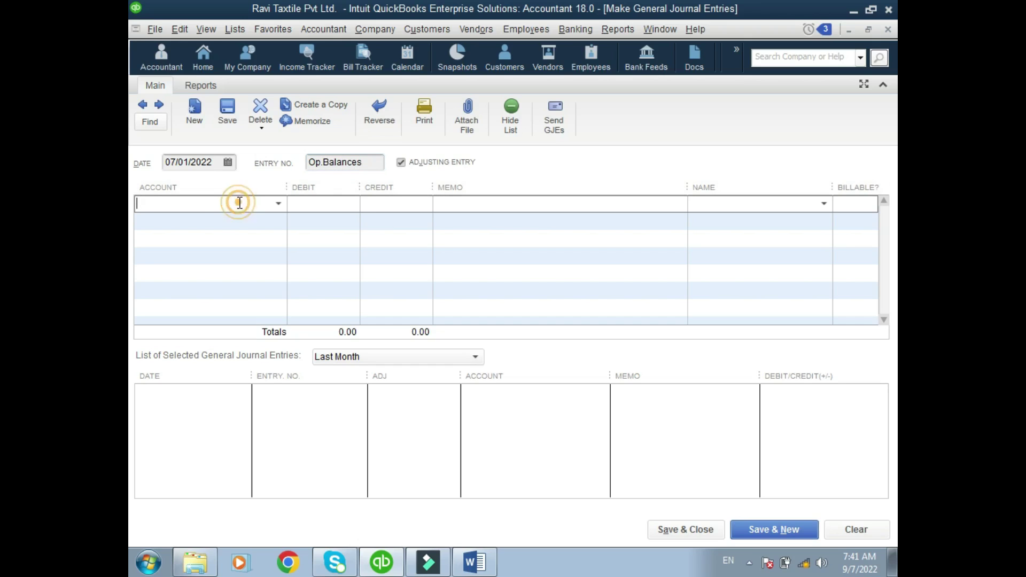
Step: Switch to the Word trial balance, review its accounts and amounts up to the first rows, and return to the QuickBooks journal entry
key("alt+Tab")
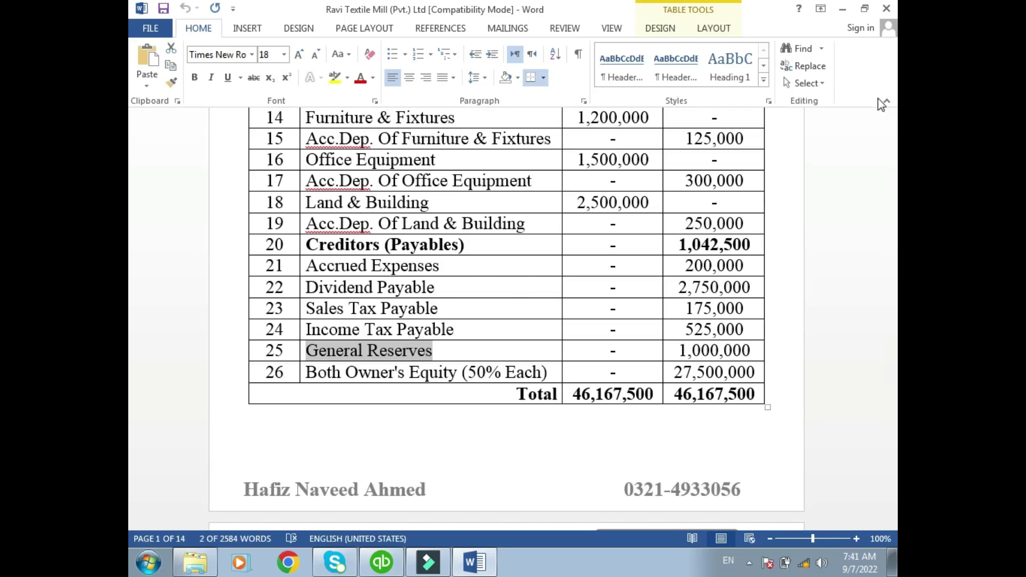
left_click(891, 115)
left_click(891, 116)
left_click(891, 115)
left_click(891, 115)
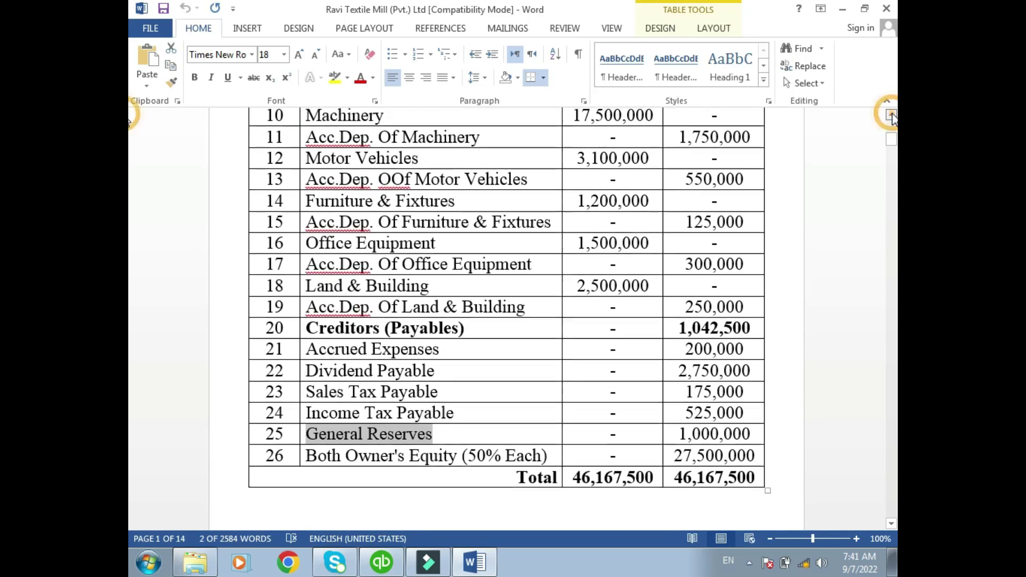
left_click(891, 115)
left_click(891, 115)
left_click(891, 115)
left_click(891, 115)
left_click(891, 115)
left_click(891, 115)
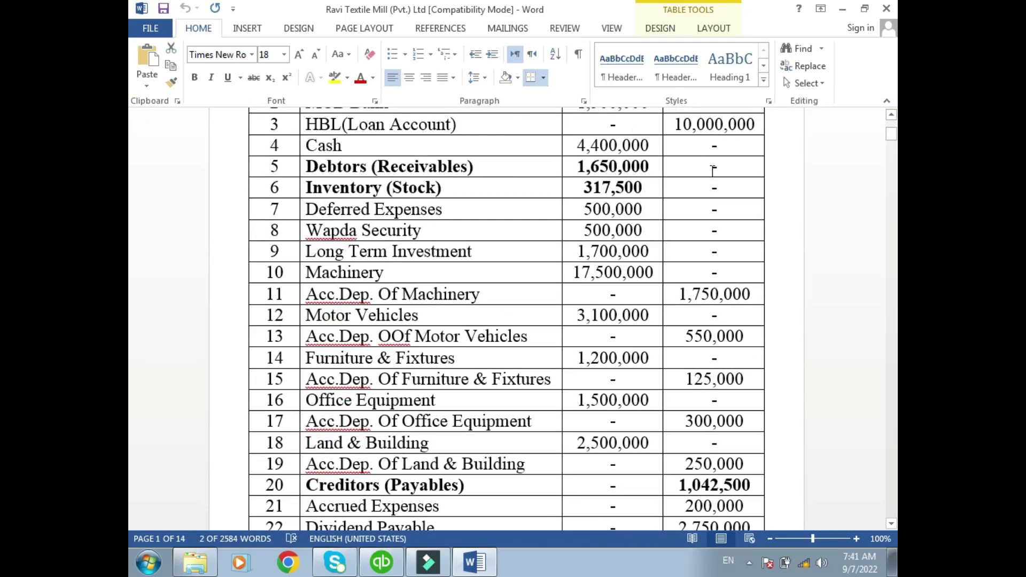
left_click(891, 115)
left_click(891, 115)
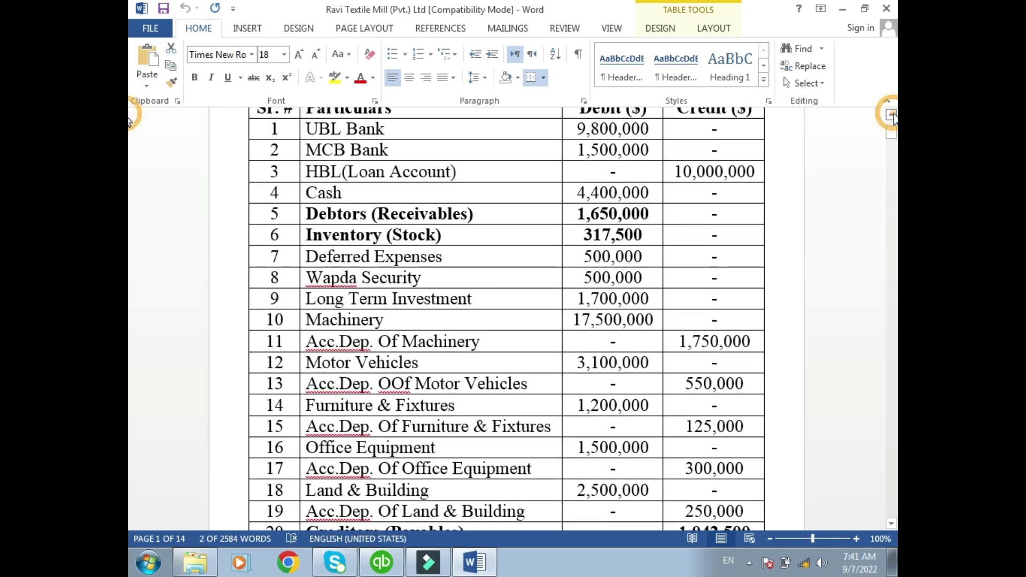
left_click(891, 116)
key("alt+Tab")
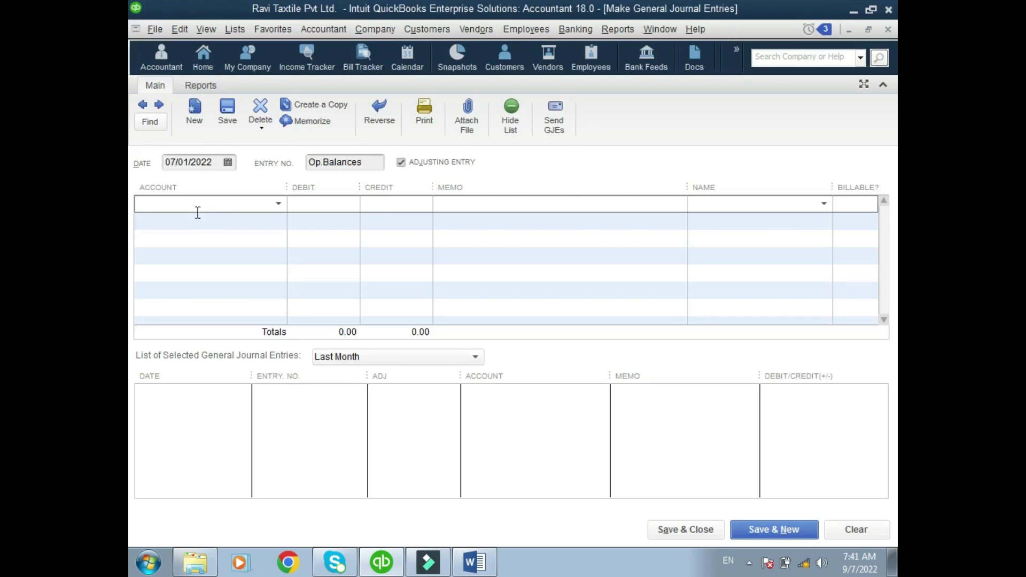
Step: Enter UBL Bank on the first journal line with a debit of 9,800,000 and the memo Opening Balance
left_click(279, 203)
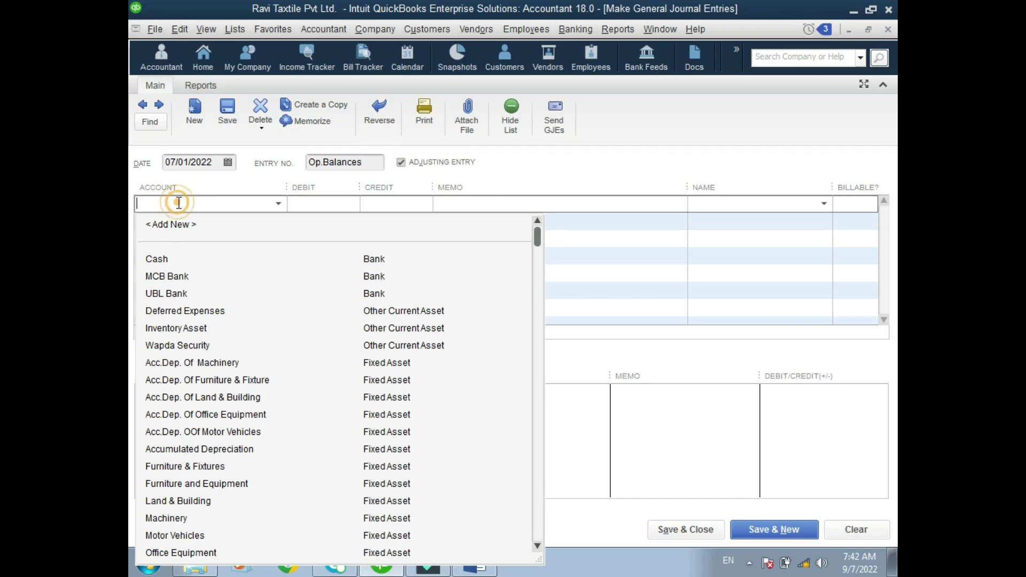
type("UBL Bank")
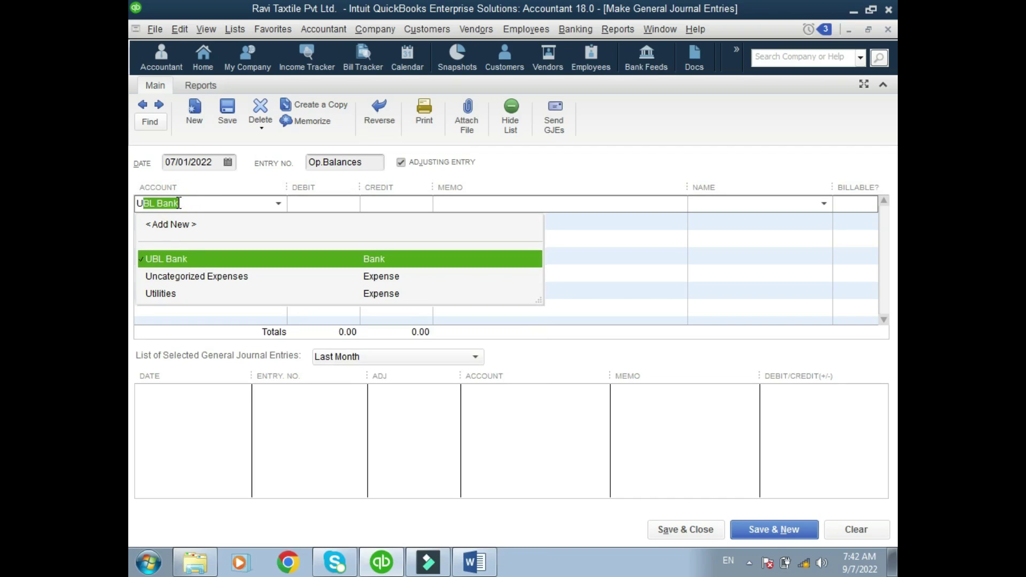
left_click(182, 257)
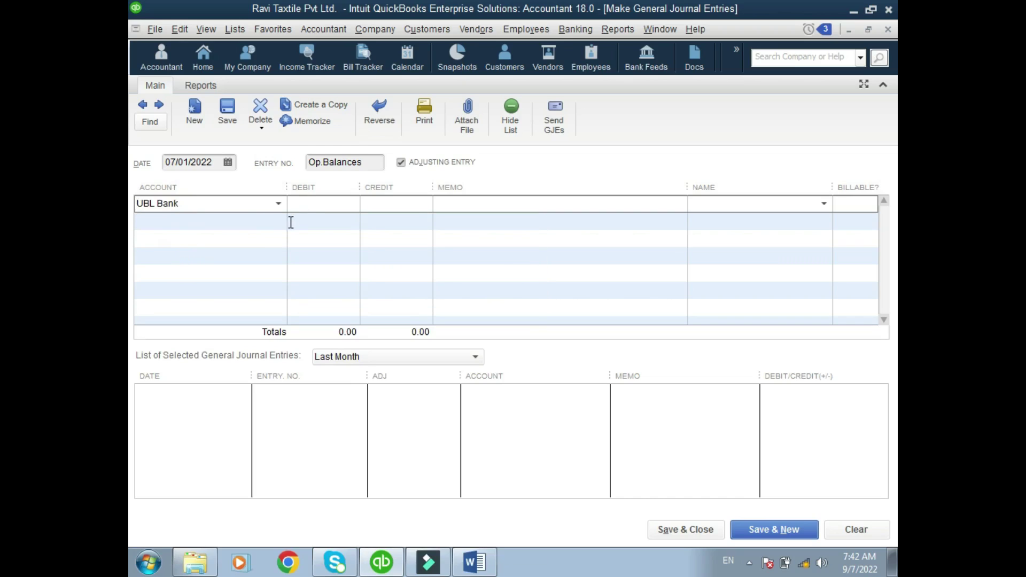
left_click(315, 203)
type("9800000")
key("BackSpace")
type("0")
left_click(483, 204)
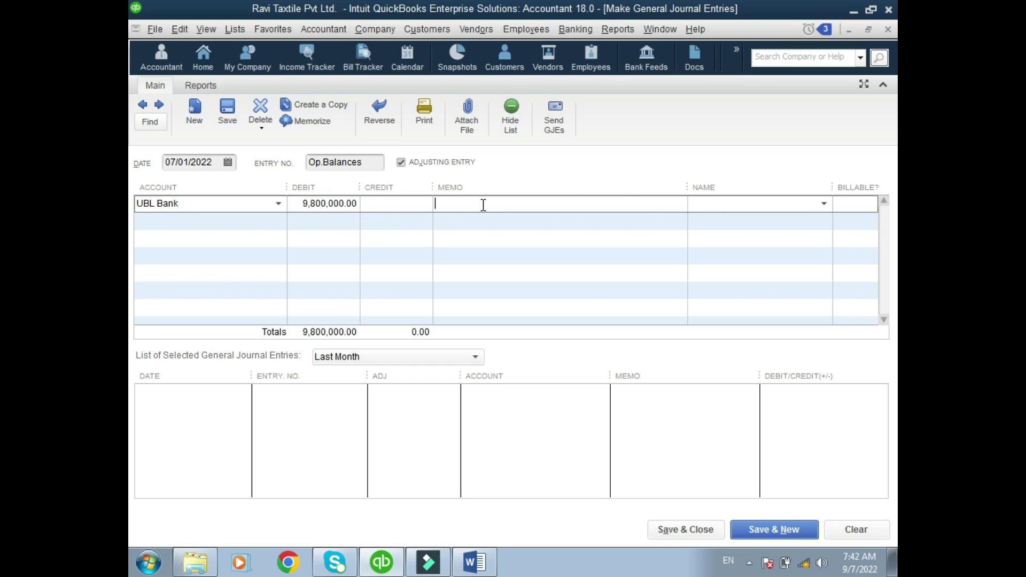
type("Opening Balance")
left_click(248, 223)
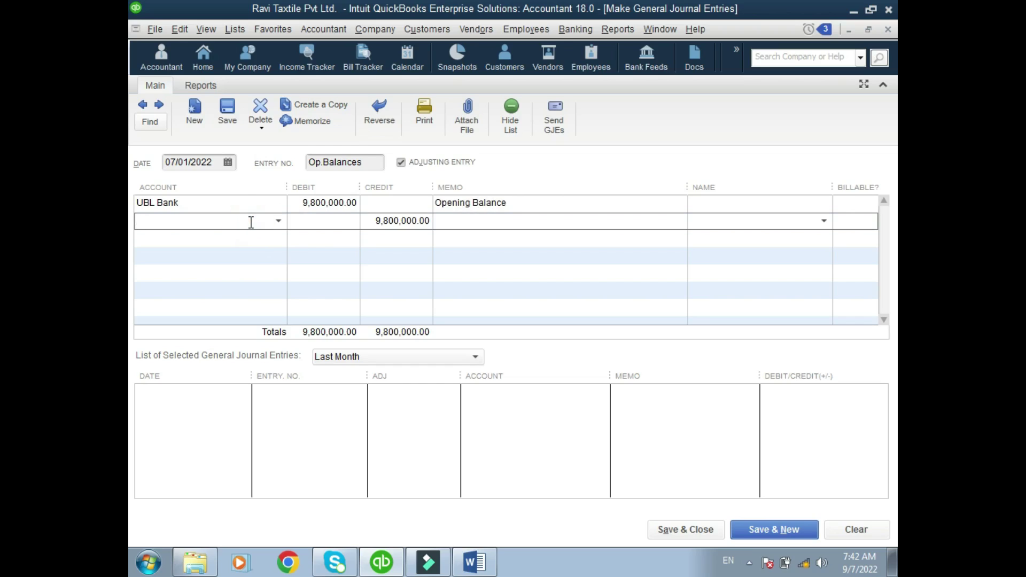
type("HB")
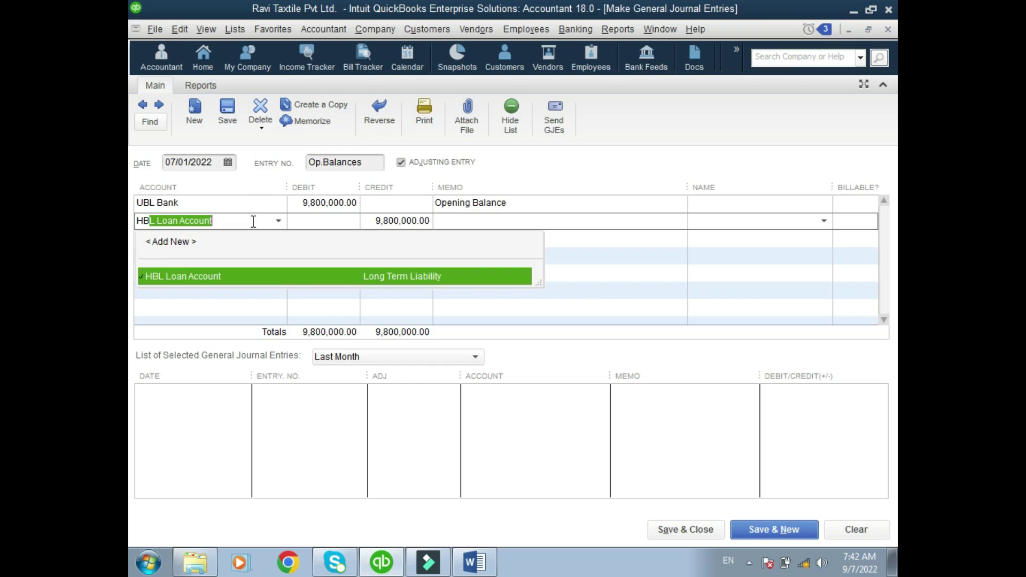
key("BackSpace")
key("BackSpace")
key("BackSpace")
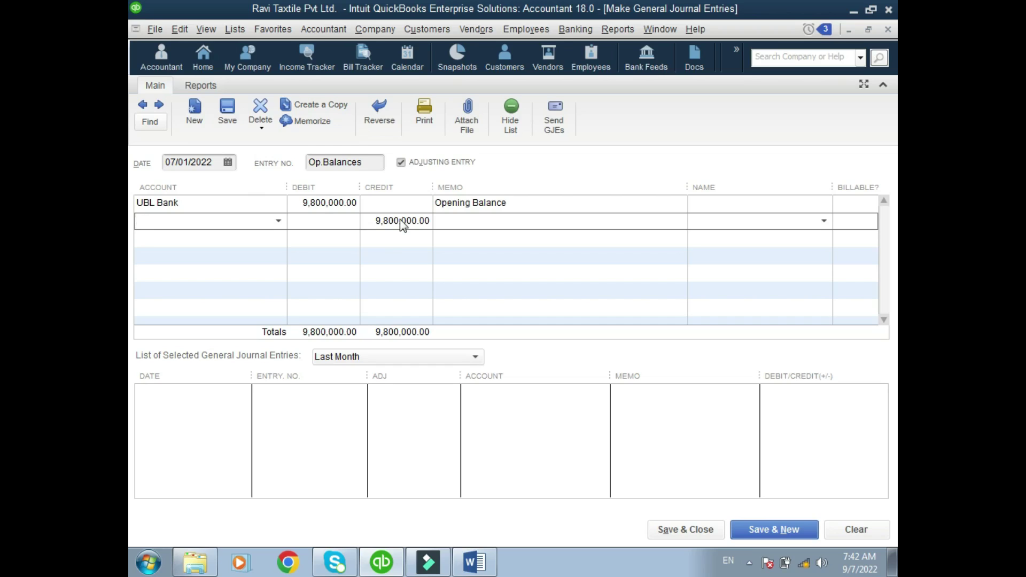
Step: Enter MCB Bank on the second journal line with a debit of 1,500,000
type("M")
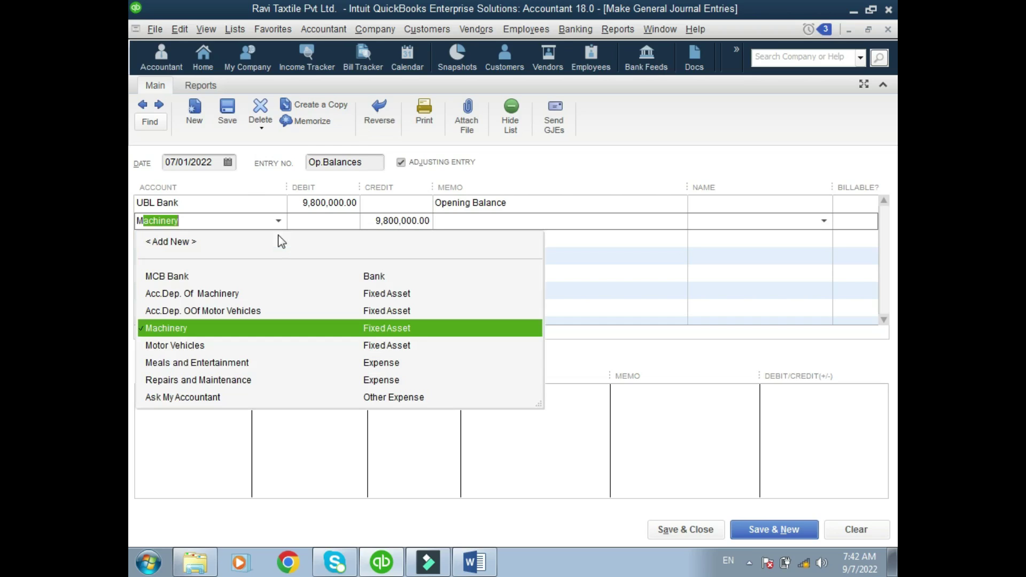
type("CB Bank")
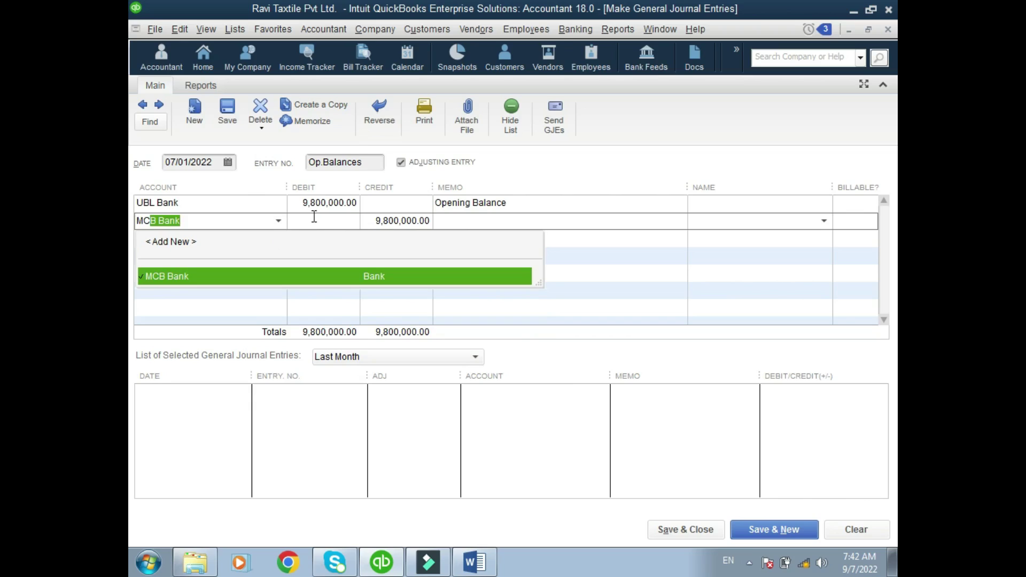
left_click(313, 216)
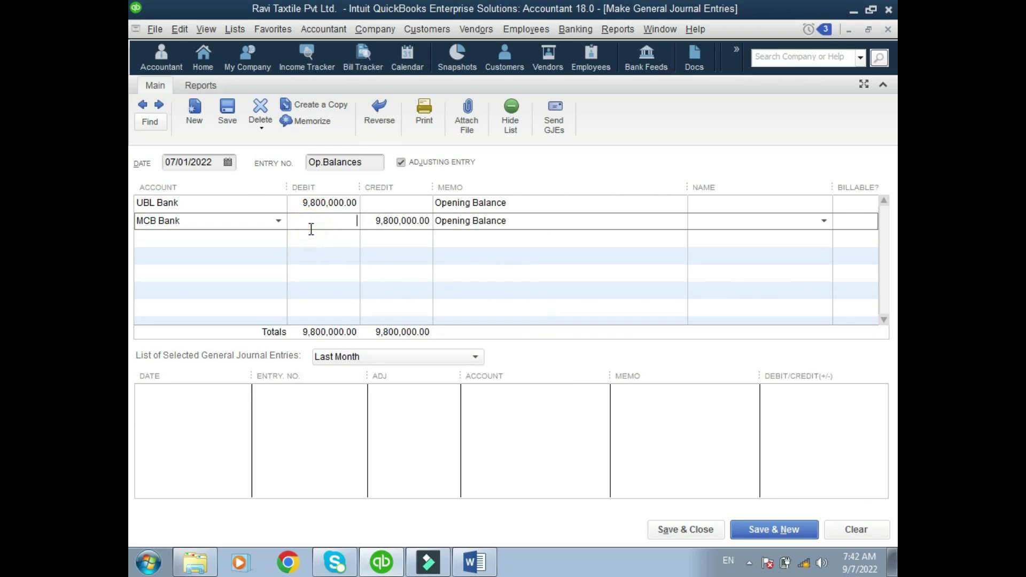
type("1500000")
Step: Add HBL Loan Account on the third journal line with a credit of 10,000,000
left_click(257, 240)
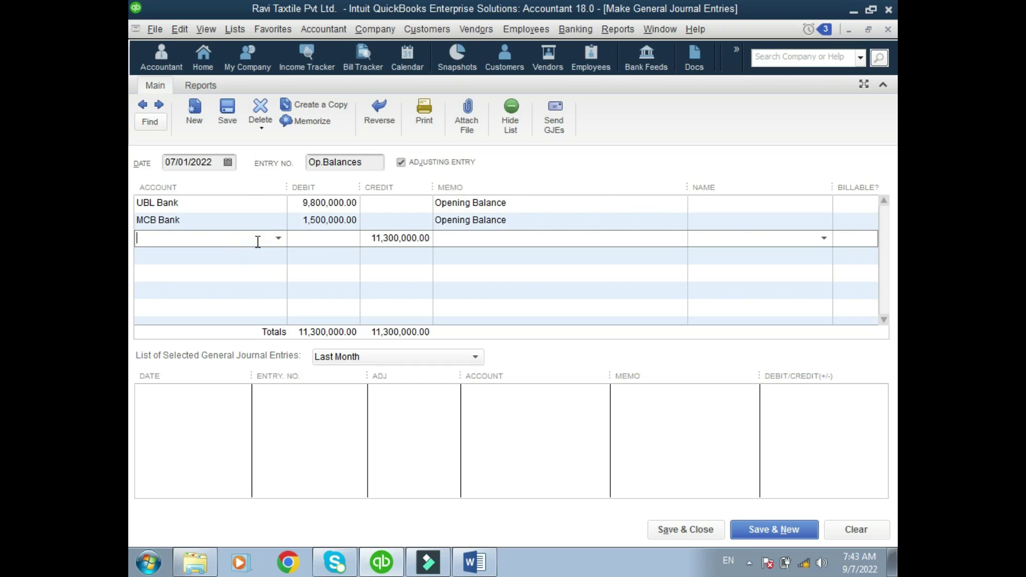
type("HBL Loan Account")
key("Tab")
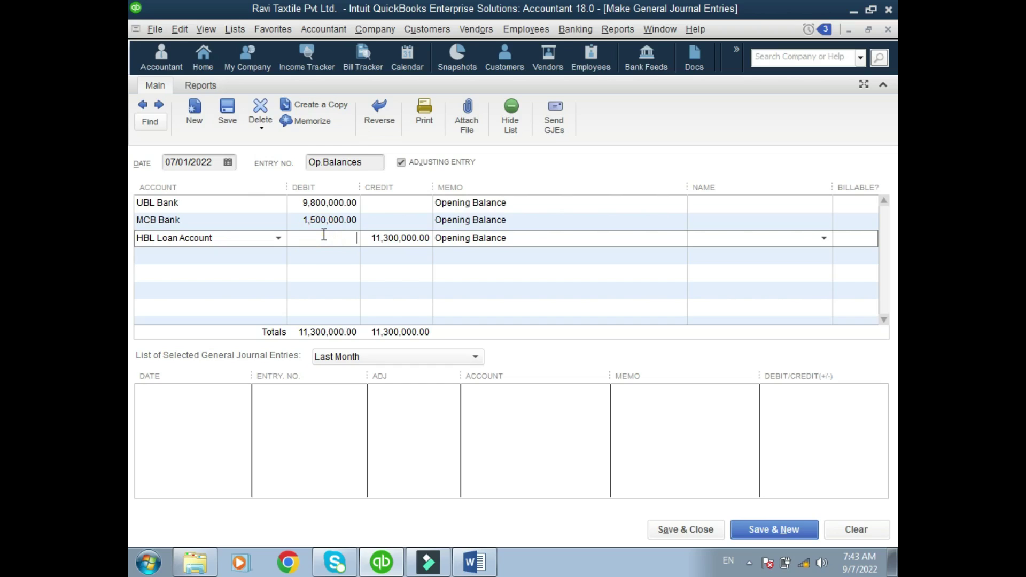
left_click(381, 237)
left_click_drag(381, 238, 377, 237)
type("00")
Step: Add Cash on the fourth journal line with a debit of 4,400,000
left_click(249, 255)
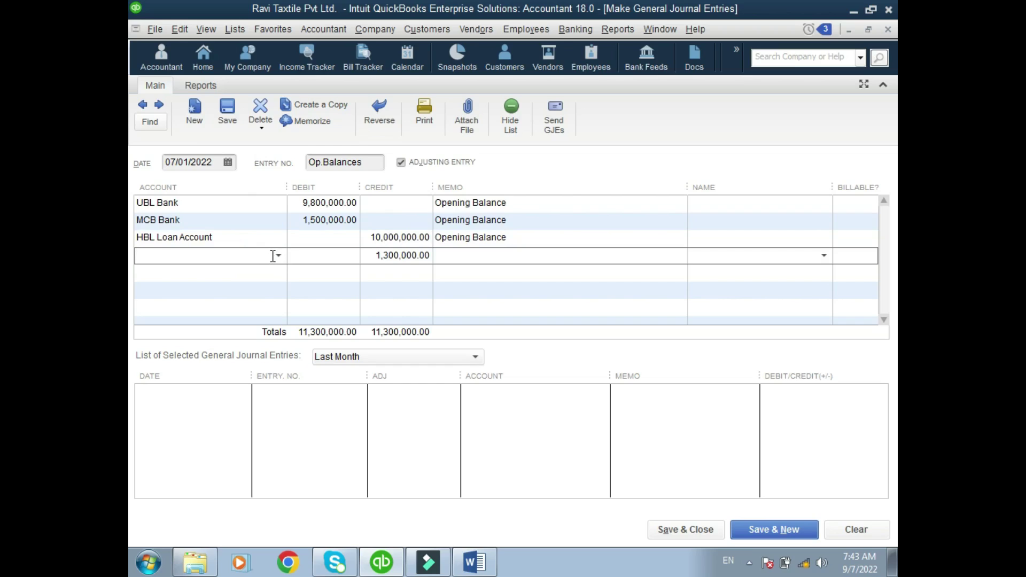
type("Cash")
key("Tab")
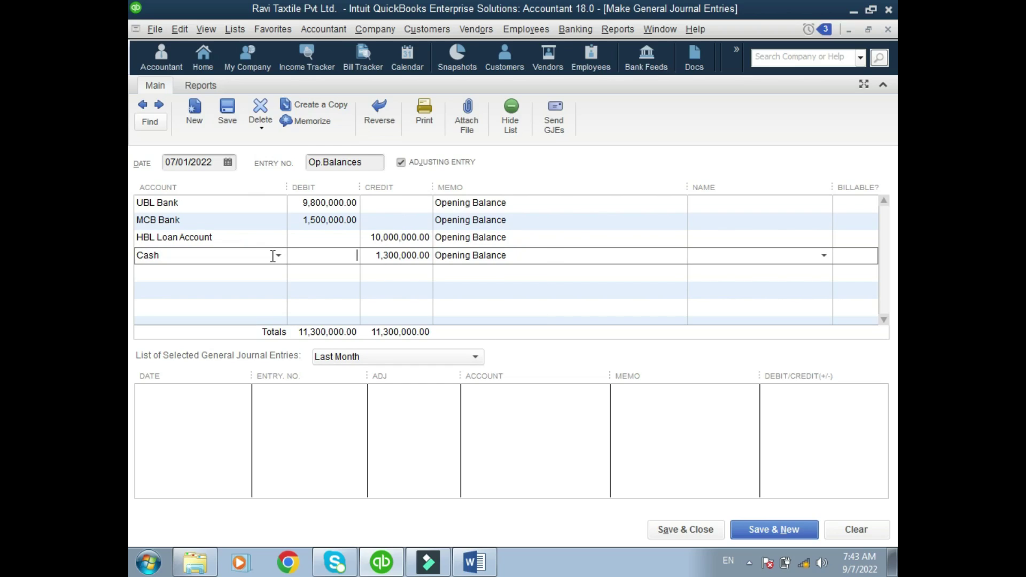
type("4400000")
Step: Add Deferred Expenses on the fifth journal line with a debit of 500,000
left_click(223, 273)
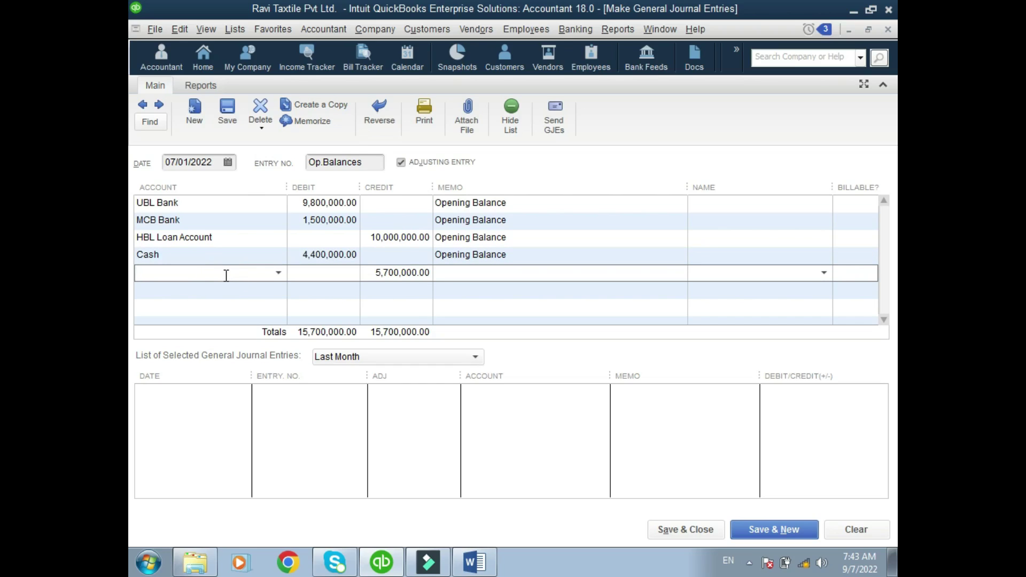
type("Deferred Expenses")
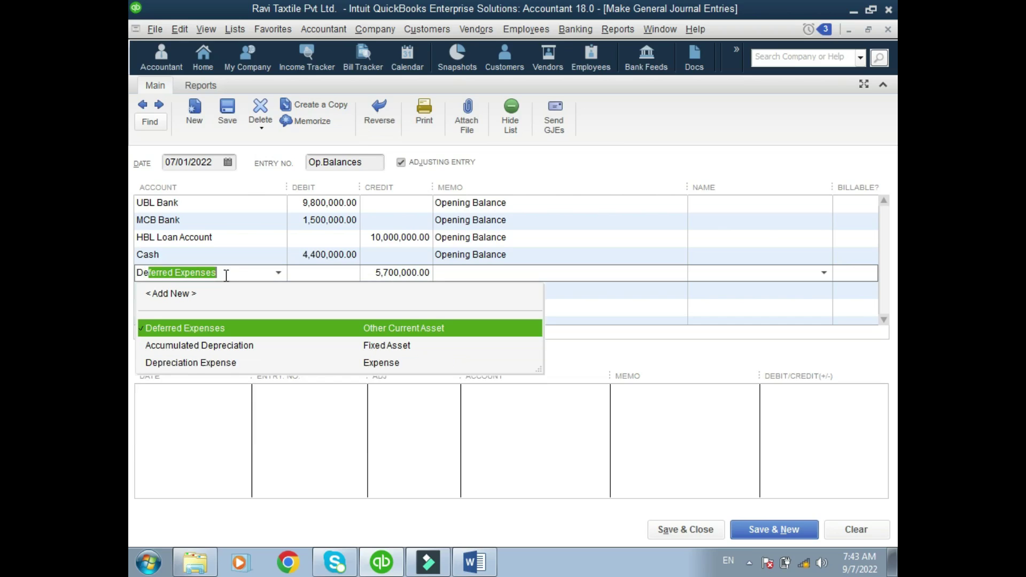
key("Tab")
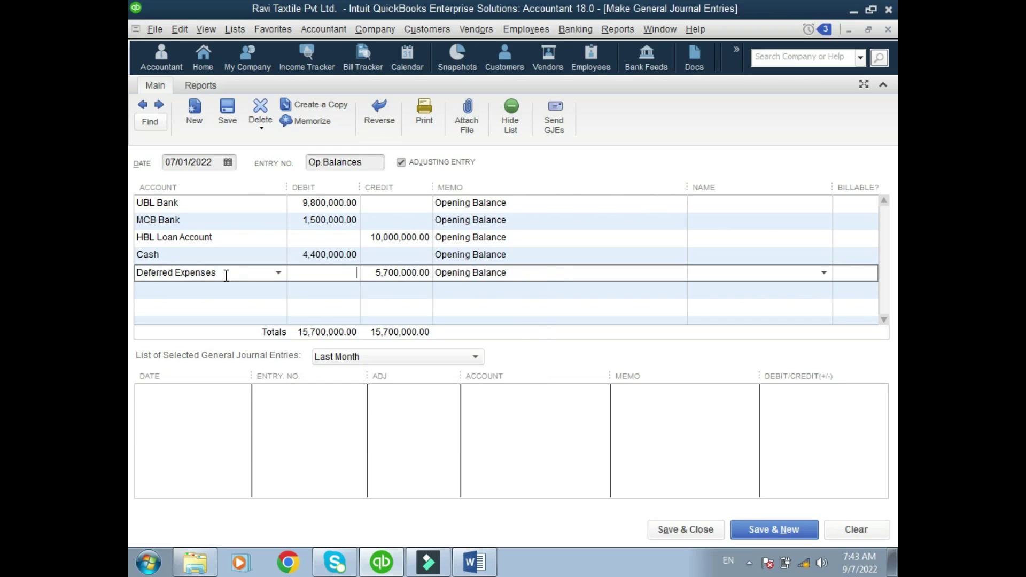
type("1")
type("5")
key("BackSpace")
key("BackSpace")
type("5")
type("00000")
Step: Add Wapda Security on the sixth journal line with a debit of 500,000
left_click(173, 292)
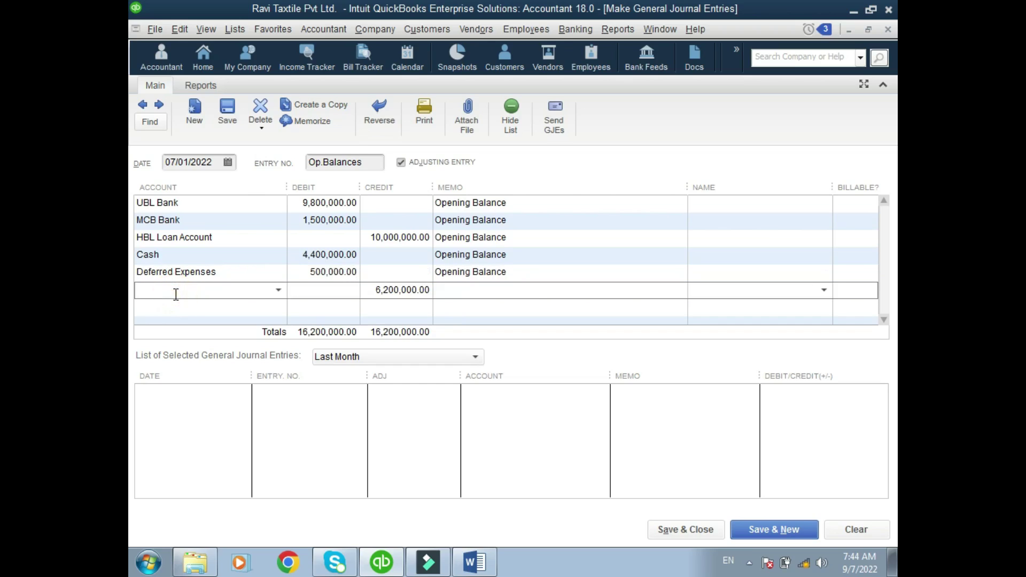
type("Wapda Security")
key("Tab")
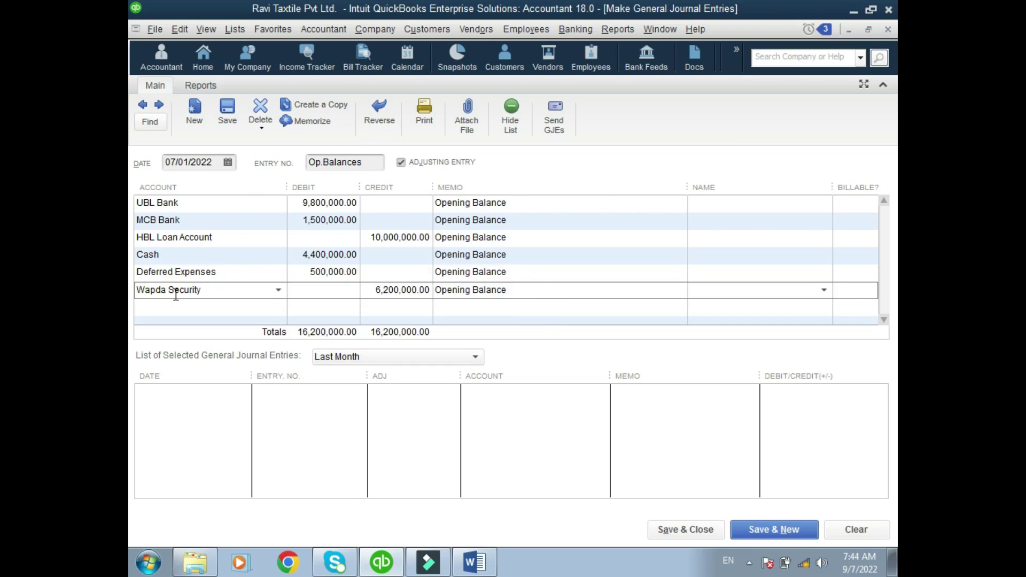
type("5000000.00")
Step: Add Long Term Investment on the seventh journal line with a debit of 1,700,000
left_click(183, 309)
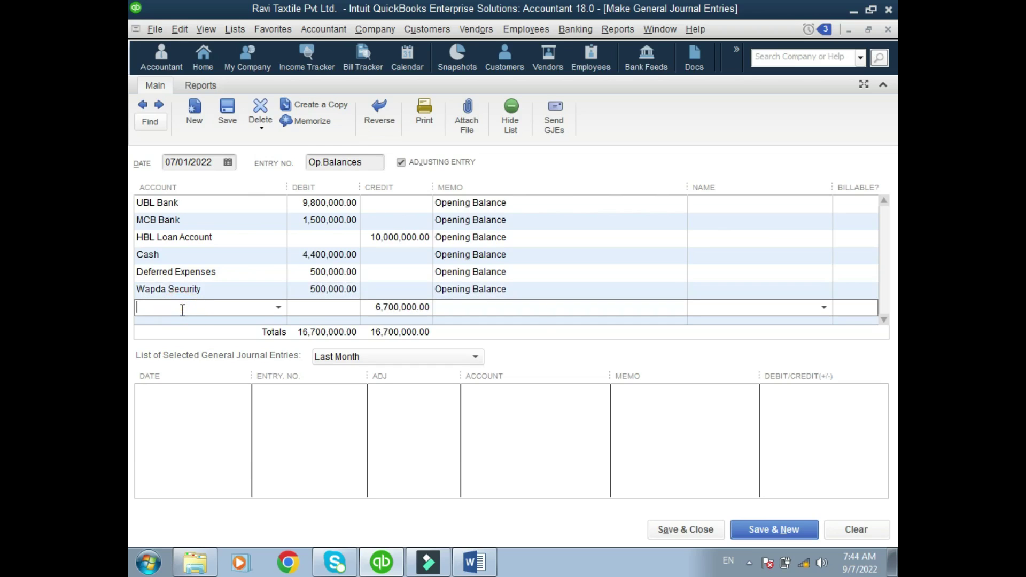
type("Long Term Investment")
key("Tab")
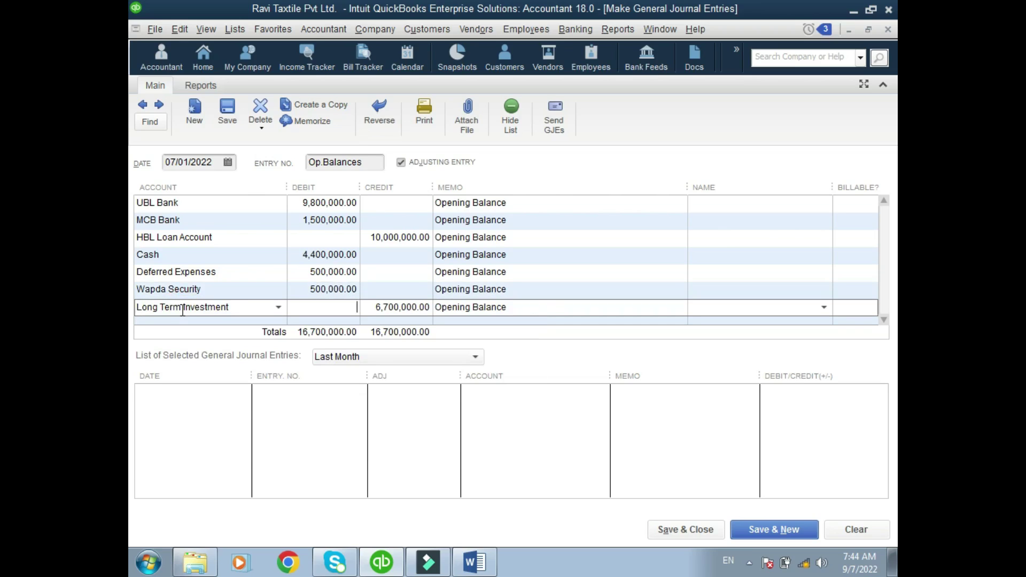
type("1700000")
key("Down")
key("Up")
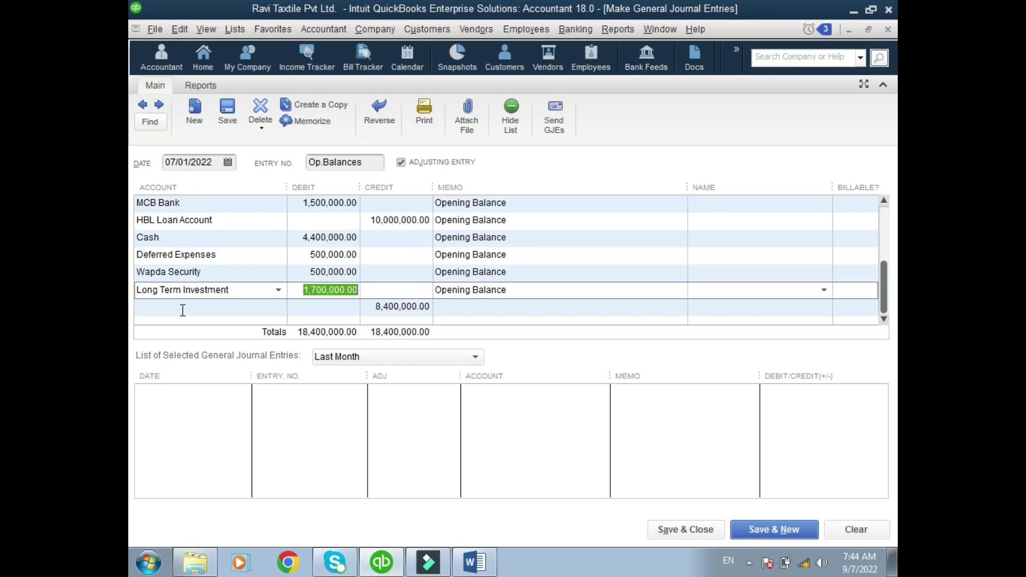
Step: Check the Long Term Investment amount in the Word trial balance and return to the QuickBooks journal entry
left_click(474, 561)
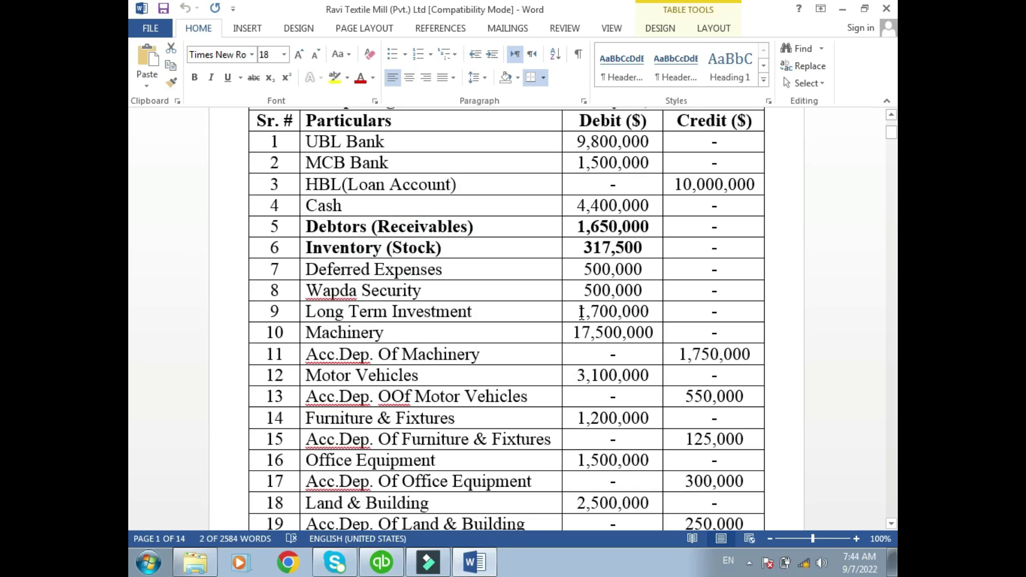
left_click_drag(577, 313, 665, 315)
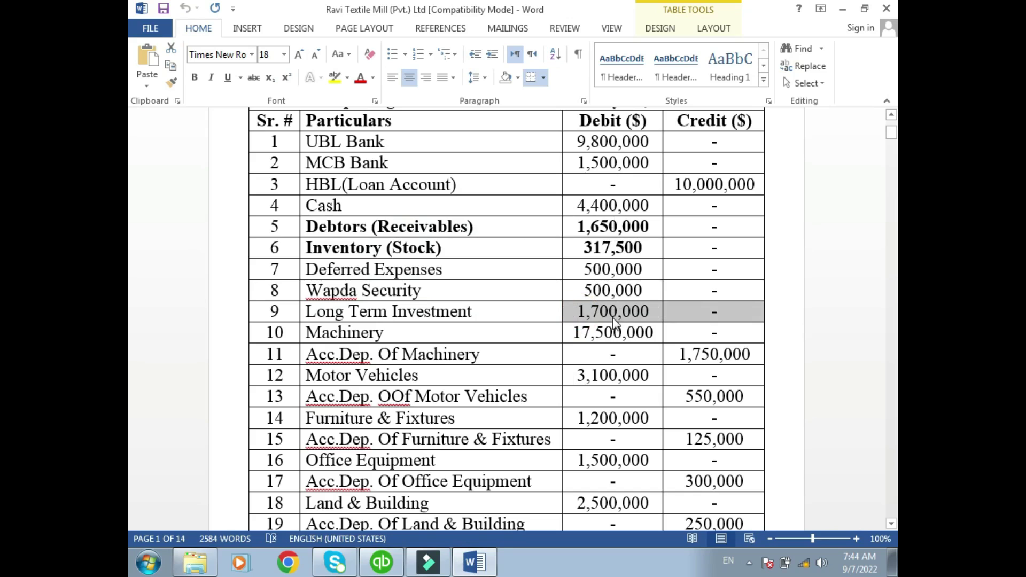
key("alt+Tab")
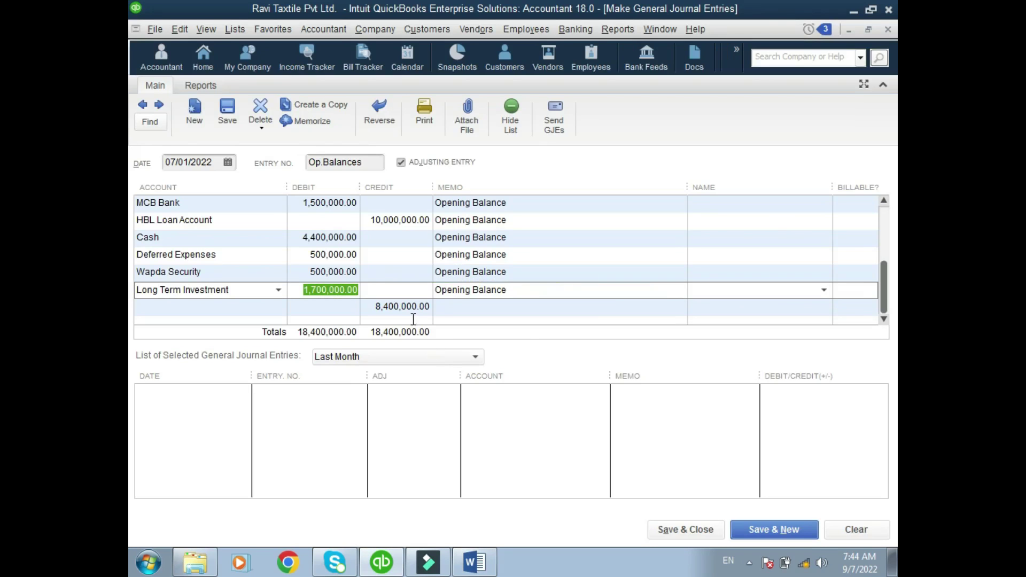
Step: Add Machinery on the eighth journal line with a debit of 17,500,000
left_click(242, 302)
type("Machinery")
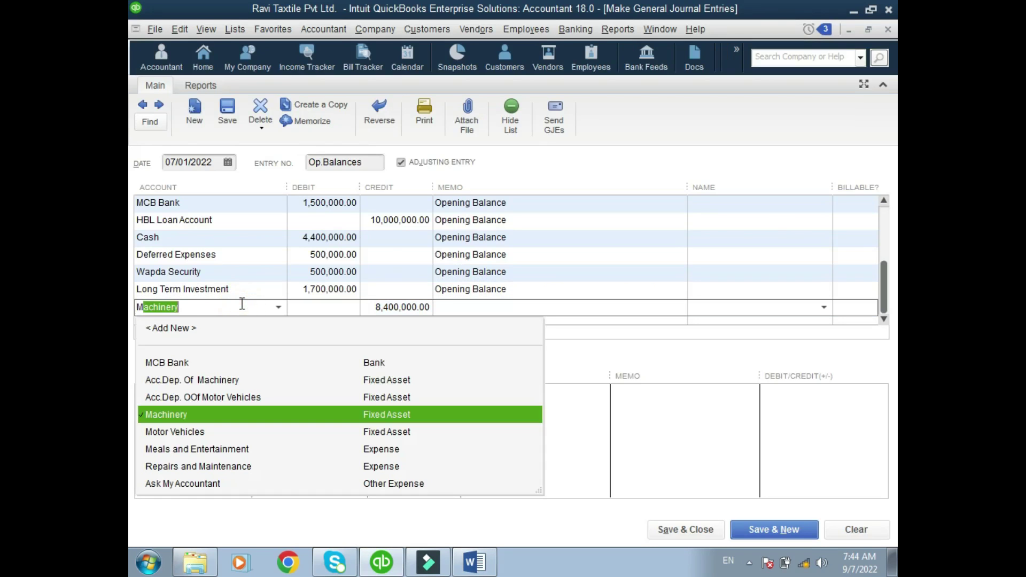
key("Tab")
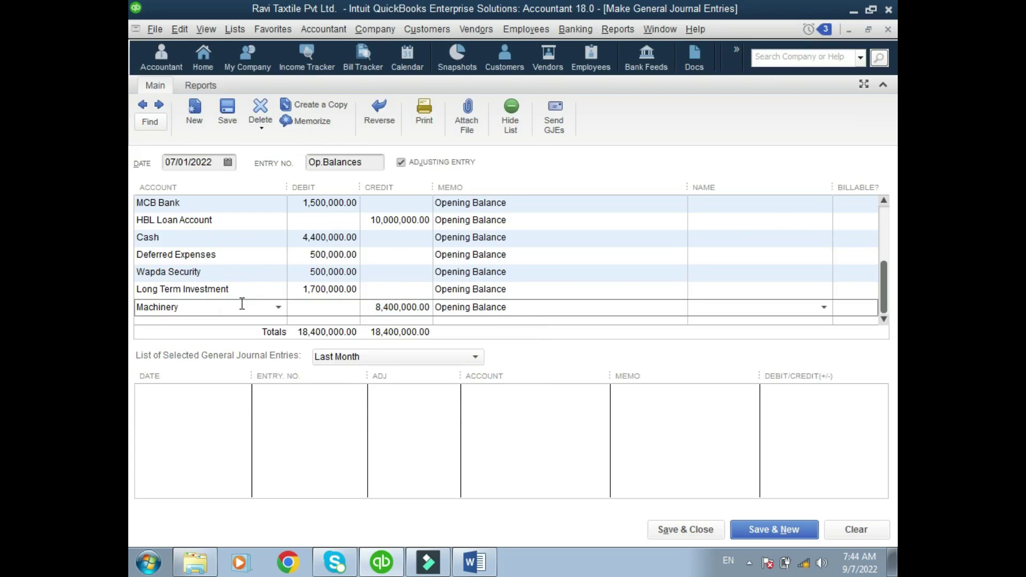
type("17500000")
key("Down")
Step: Add Acc.Dep. Of Machinery on the ninth journal line with a credit of 1,750,000, consulting the Word trial balance
left_click(242, 303)
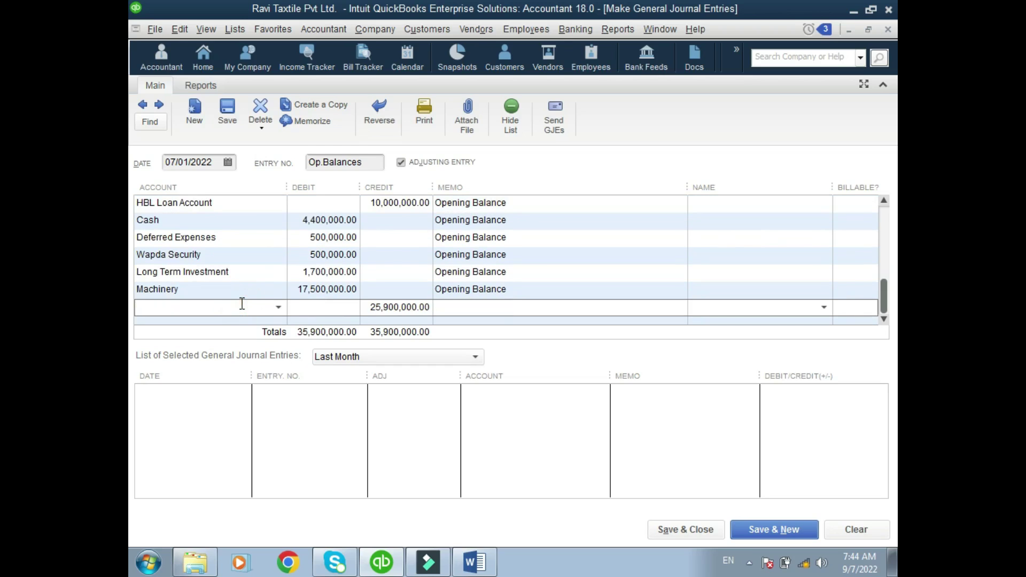
key("alt+Tab")
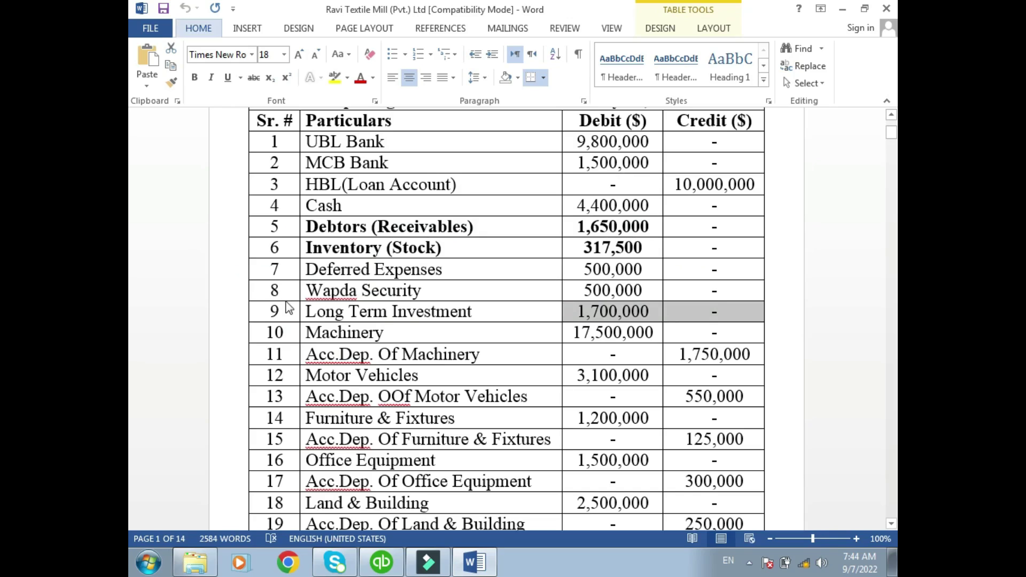
key("alt+Tab")
type("A")
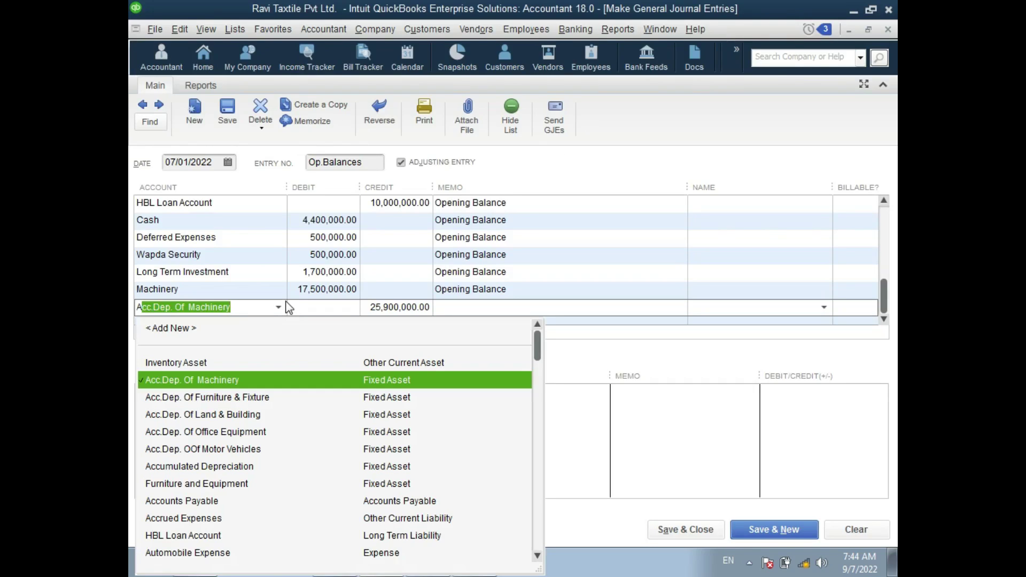
left_click(254, 381)
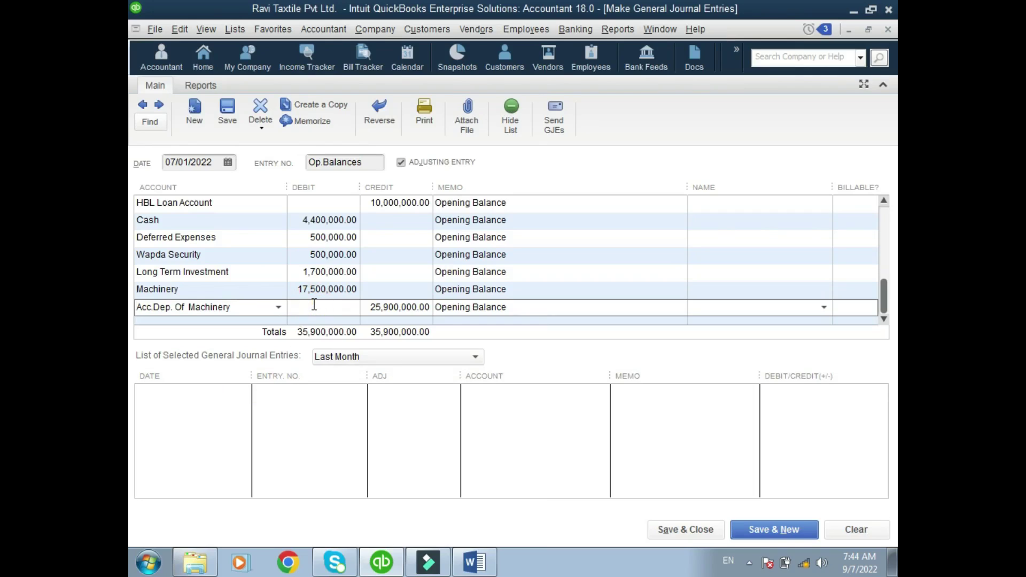
key("Tab")
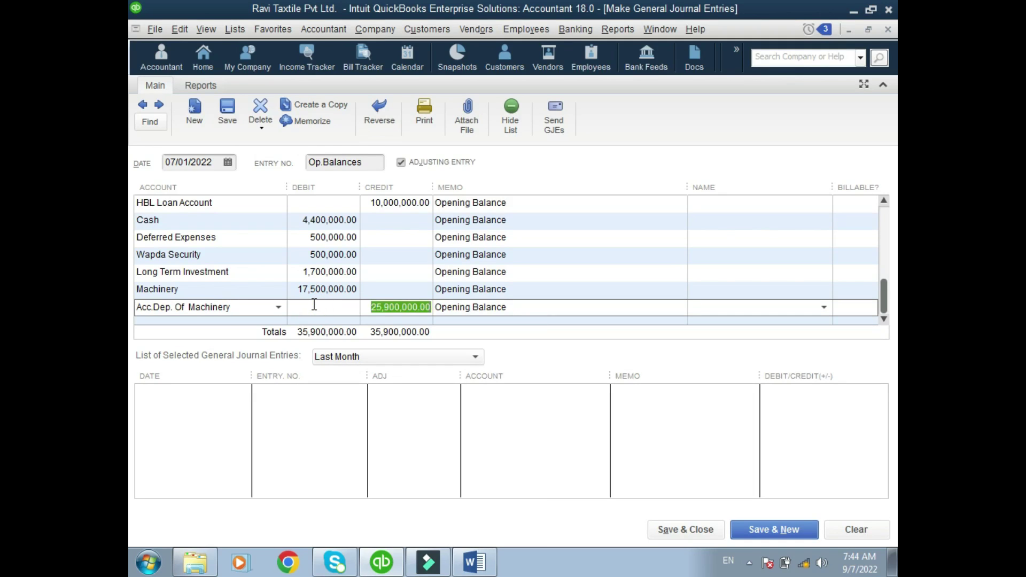
type("175")
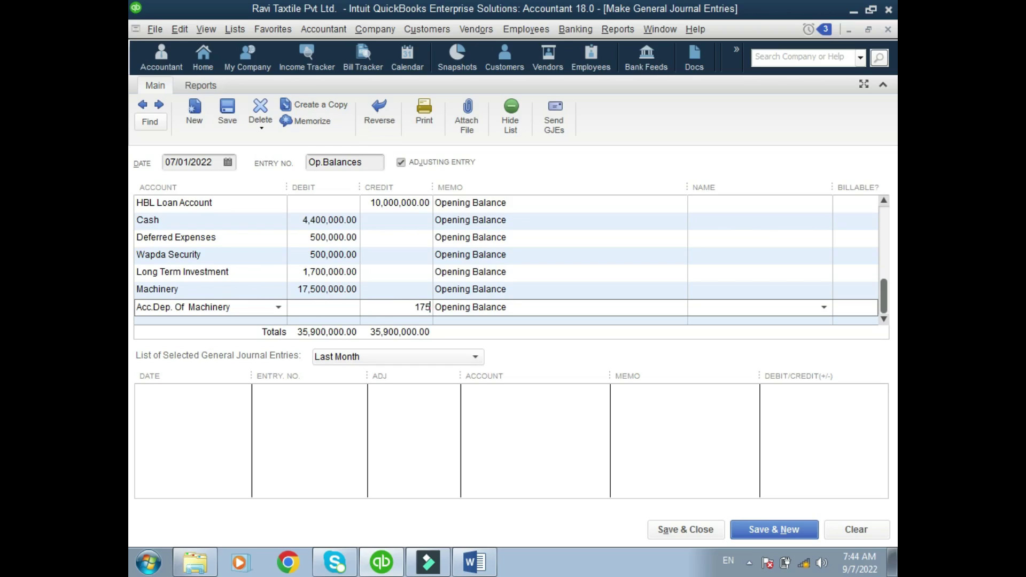
type("0000")
key("Down")
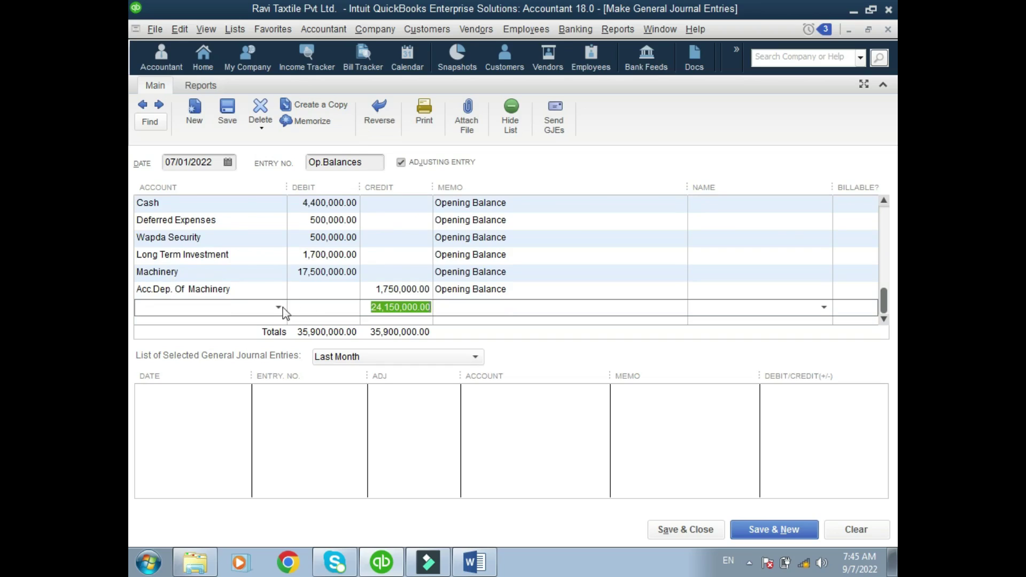
Step: Add Motor Vehicles on the tenth journal line with a debit of 3,100,000, taken from the Word trial balance
left_click(264, 307)
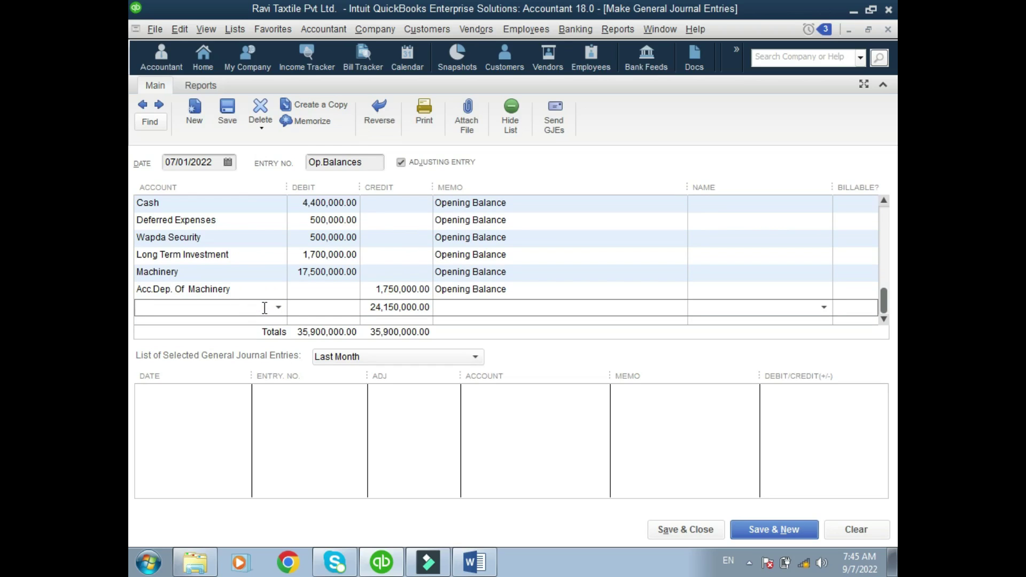
key("alt+Tab")
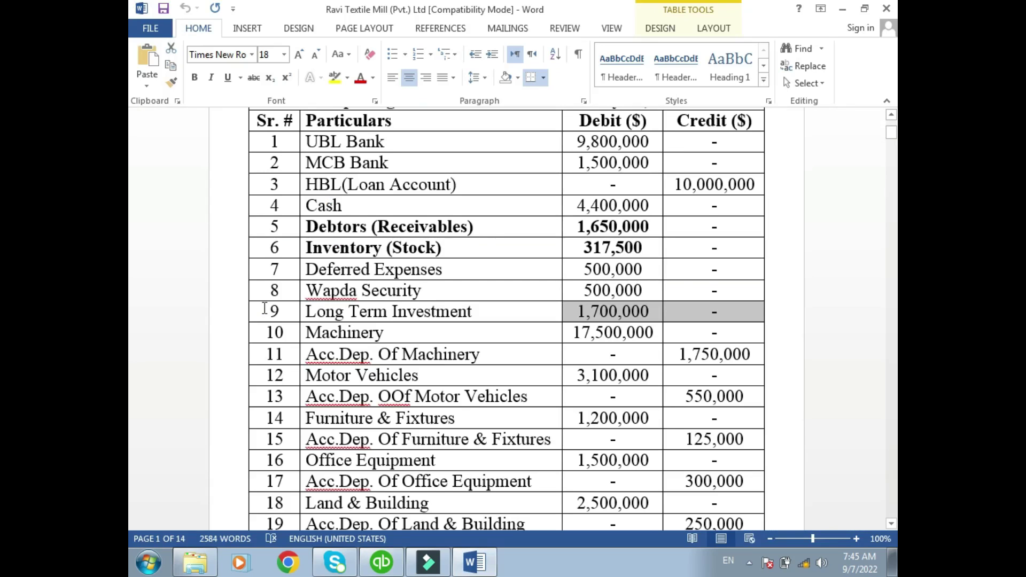
key("alt+Tab")
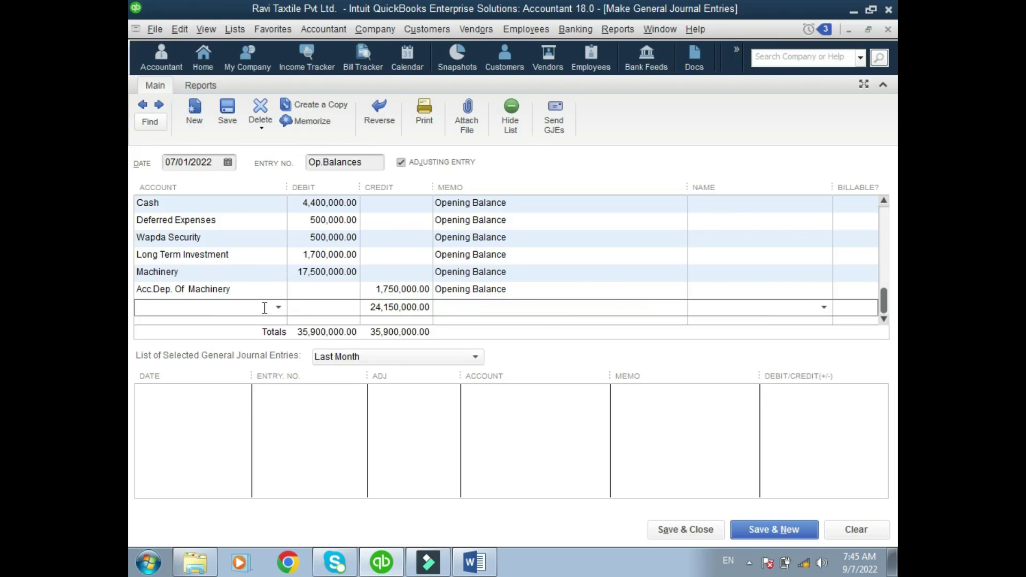
type("Motor Vehicles")
key("Tab")
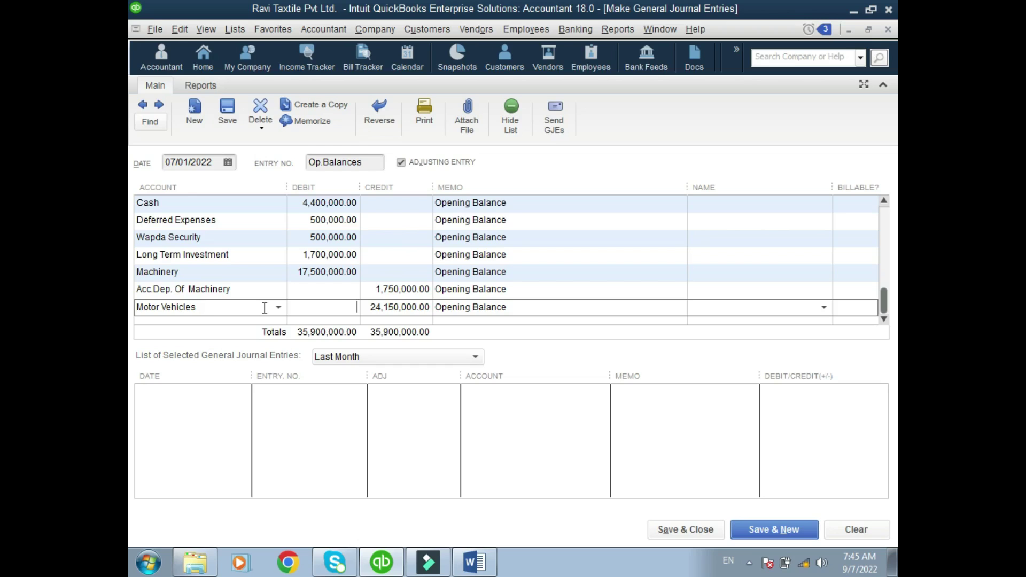
key("alt+Tab")
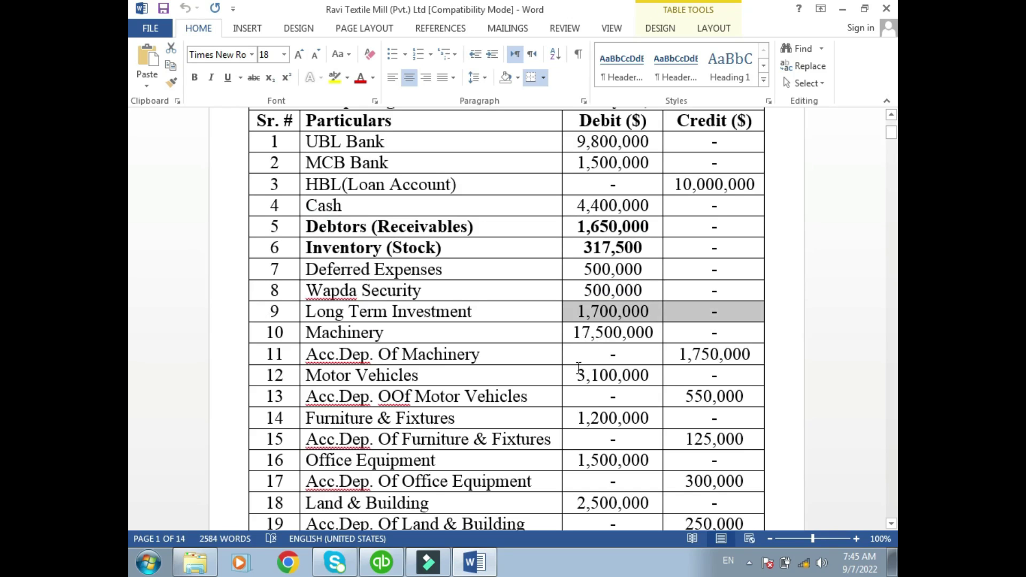
left_click_drag(577, 373, 648, 376)
key("alt+Tab")
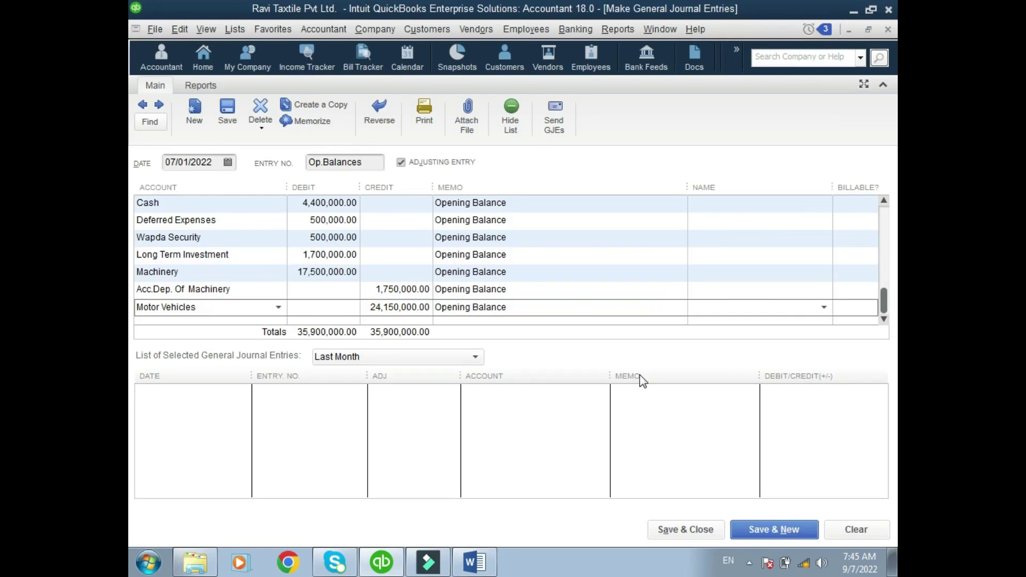
type("3100000")
key("Down")
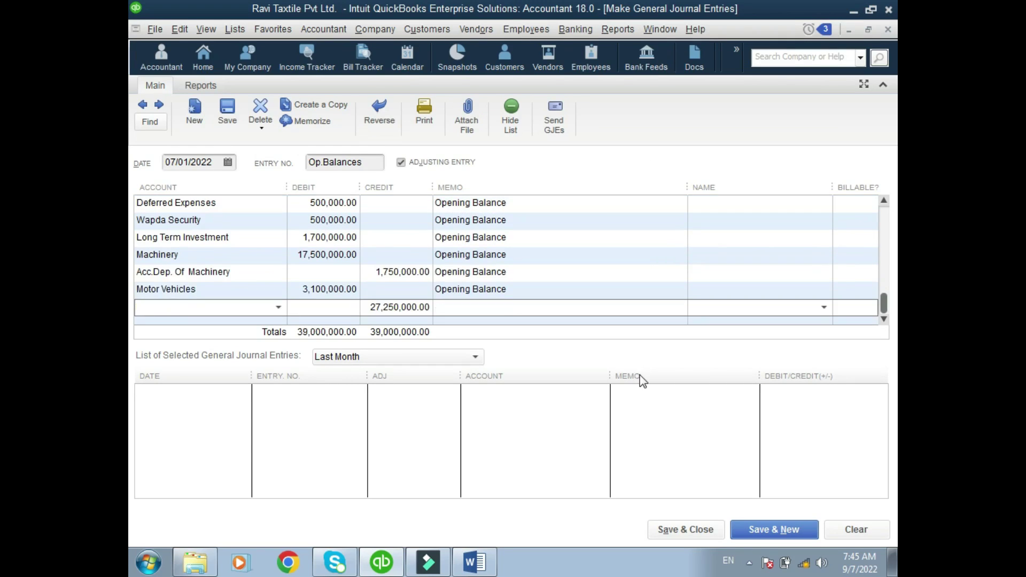
Step: Add Acc.Dep. OOf Motor Vehicles on the eleventh journal line with a credit of 550,000
type("Acc.Dep. Of Machinery")
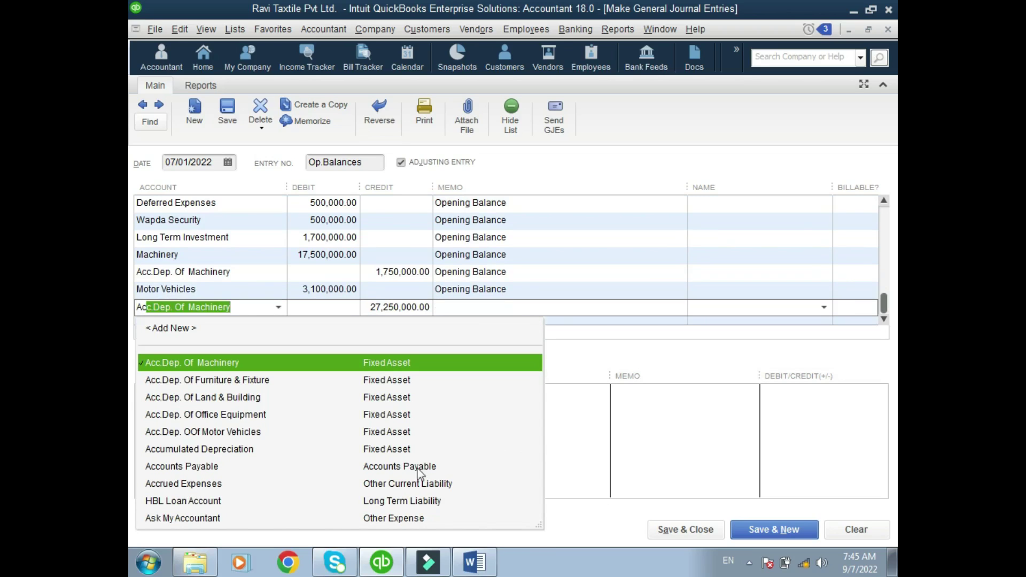
left_click(267, 432)
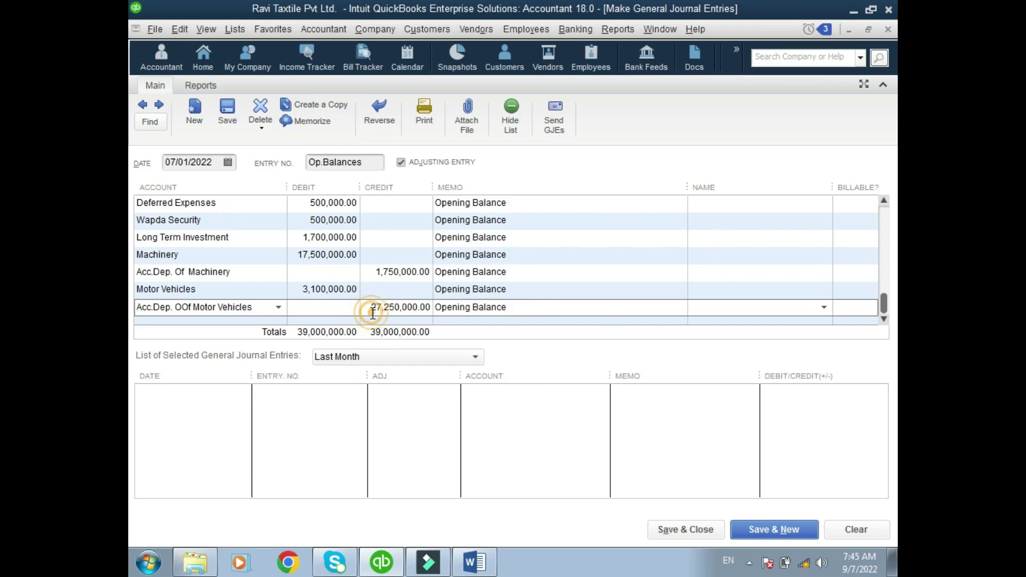
left_click_drag(371, 308, 428, 310)
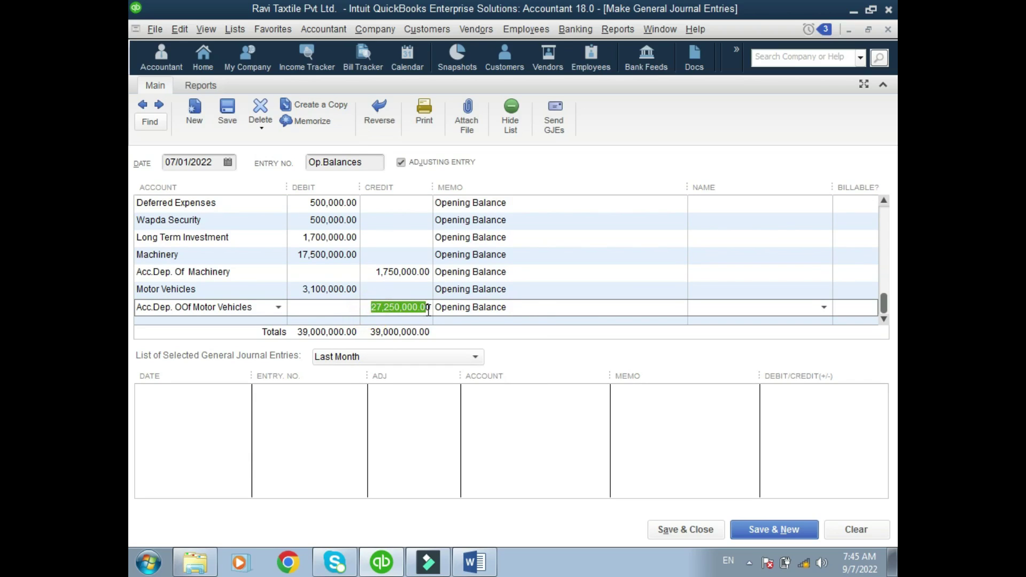
key("BackSpace")
key("Delete")
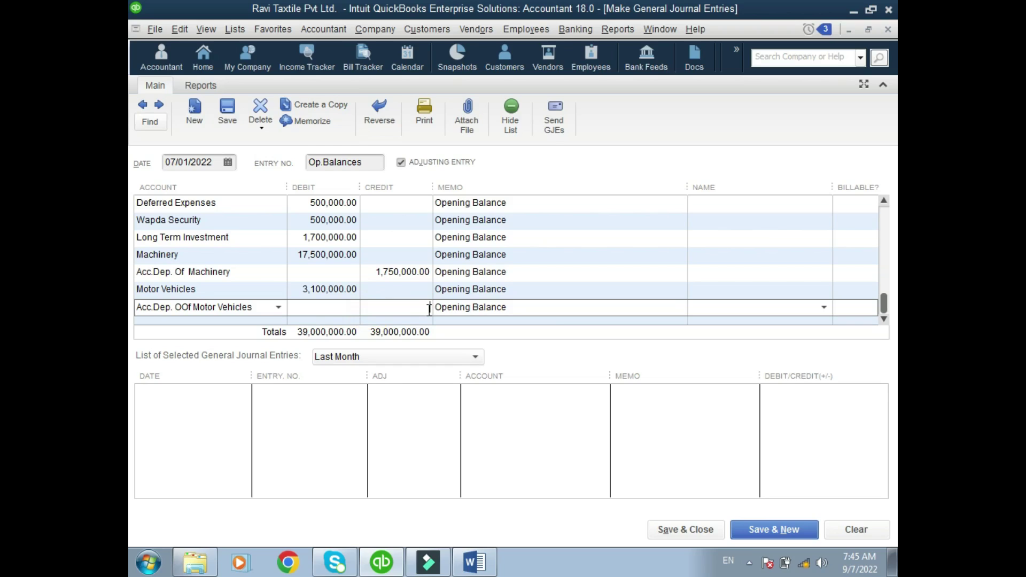
type("550000")
key("Down")
Step: Add Furniture & Fixtures on the twelfth journal line with a debit of 1,200,000
left_click(265, 307)
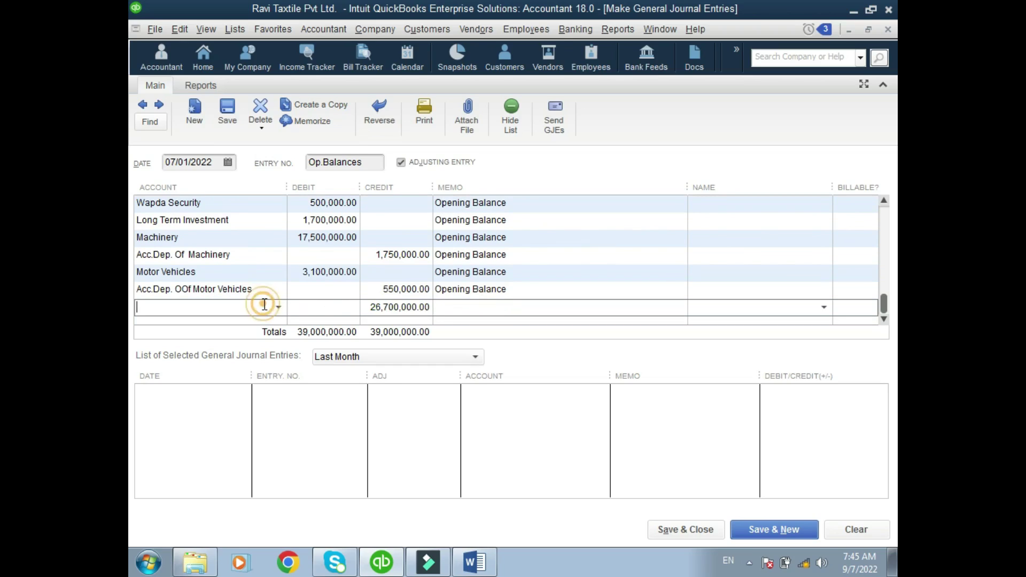
type("Furniture & Fixtures")
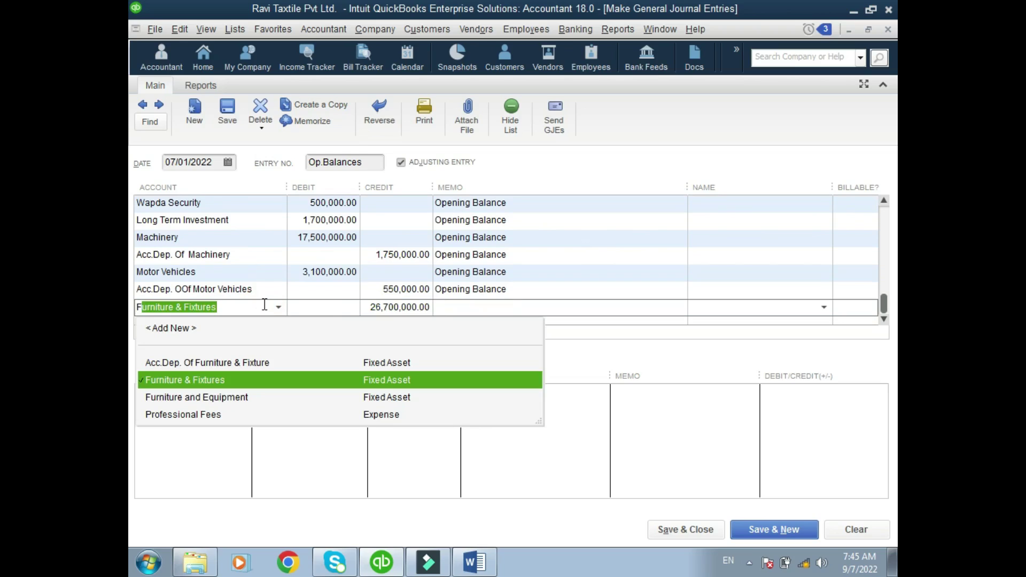
key("Tab")
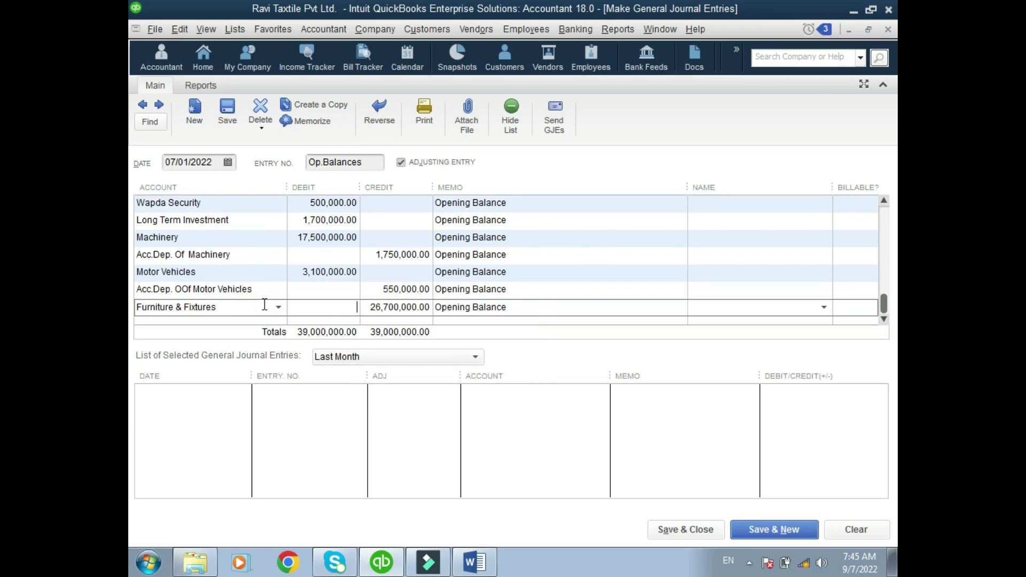
type("1200000")
key("Down")
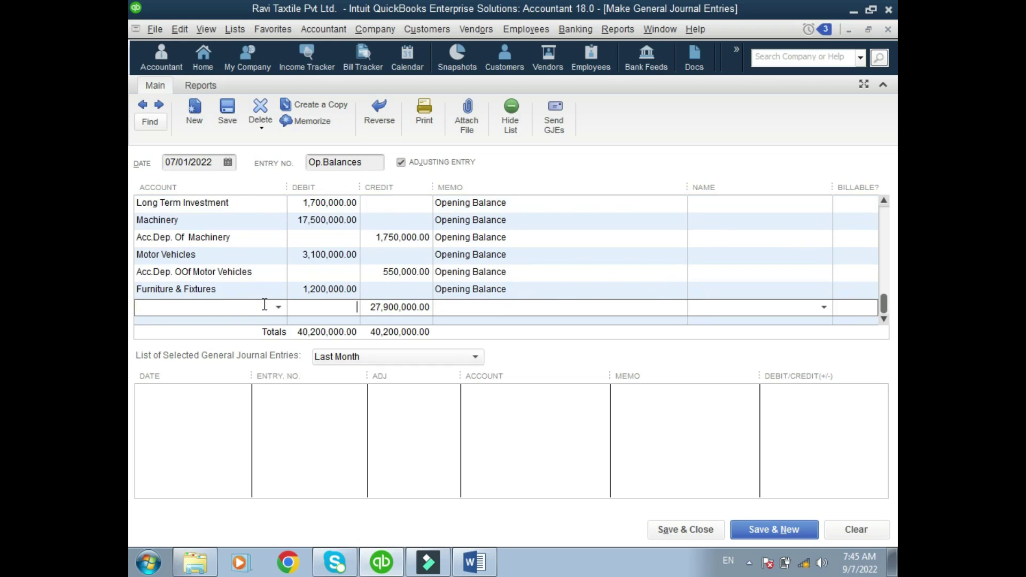
Step: Add Acc.Dep. Of Furniture & Fixture on the thirteenth journal line with a credit of 125,000, consulting the Word trial balance
key("alt+Tab")
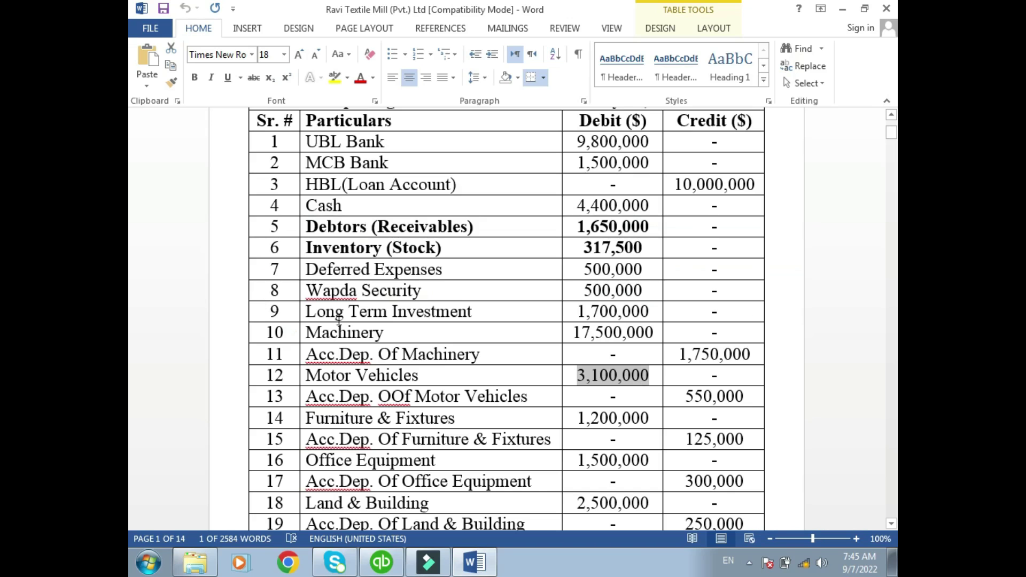
key("alt+Tab")
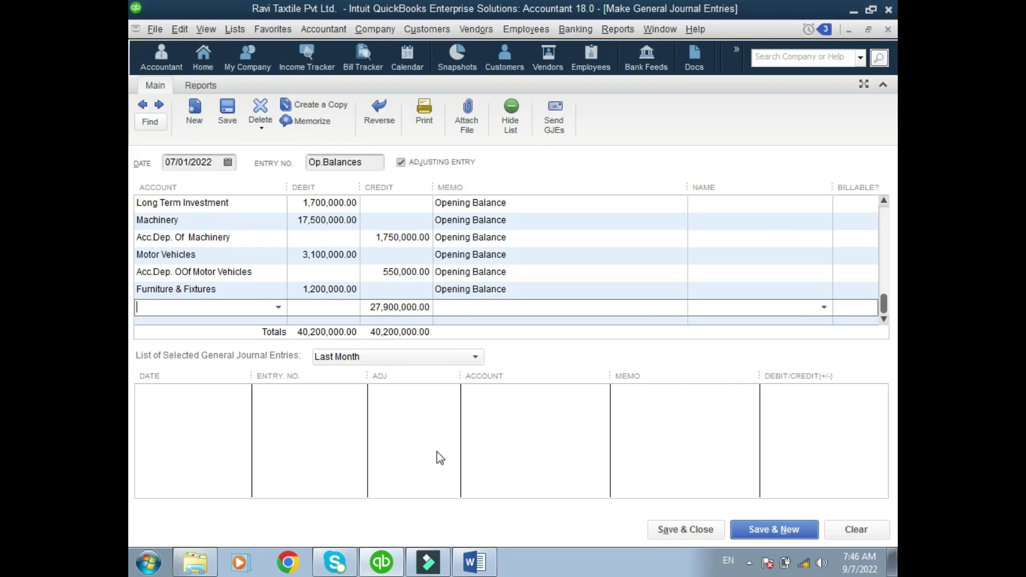
type("Acc.Dep. Of Machinery")
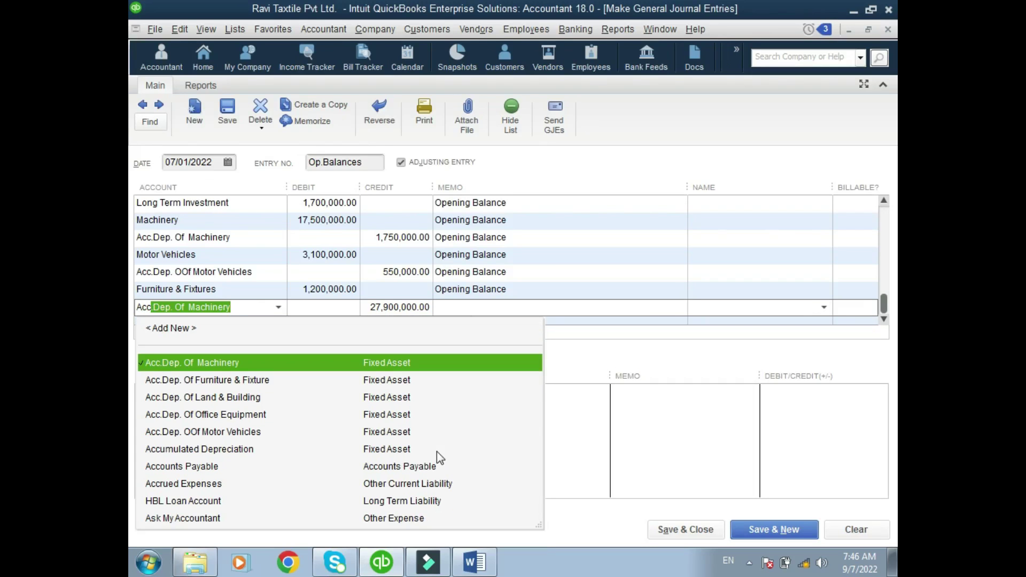
key("Down")
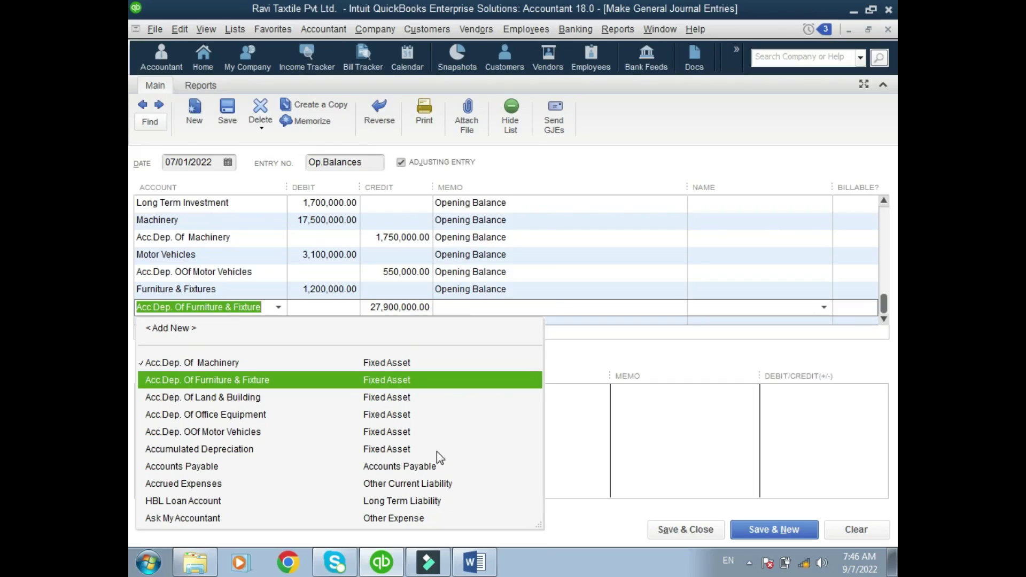
key("Tab")
key("Tab")
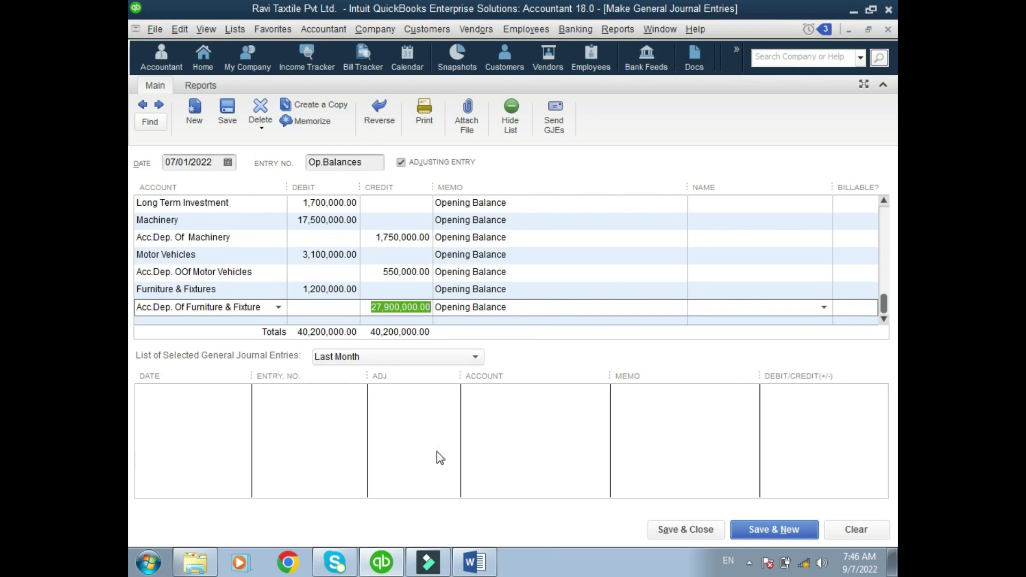
type("1")
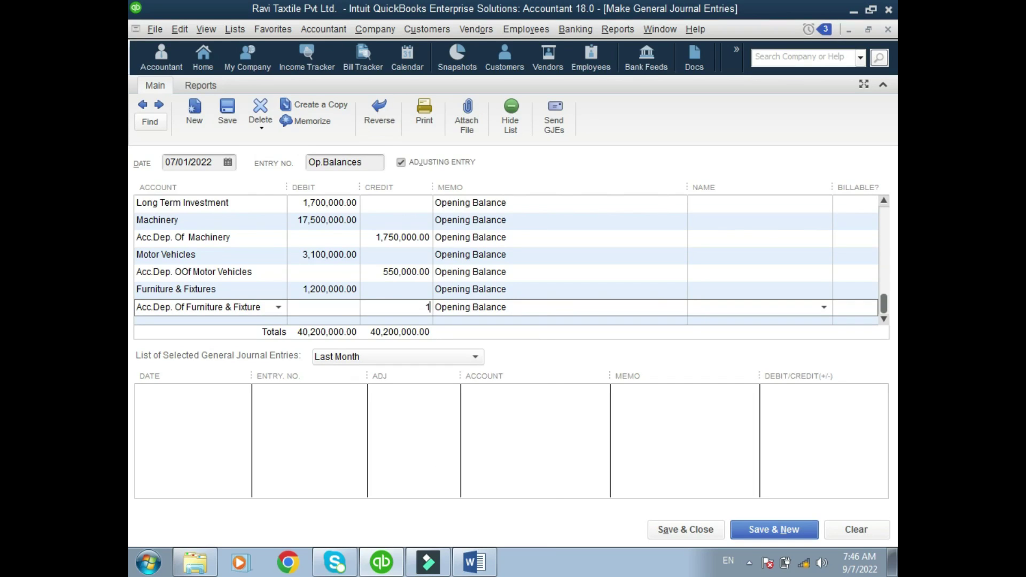
type("25000")
key("shift+Tab")
key("shift+Tab")
key("Down")
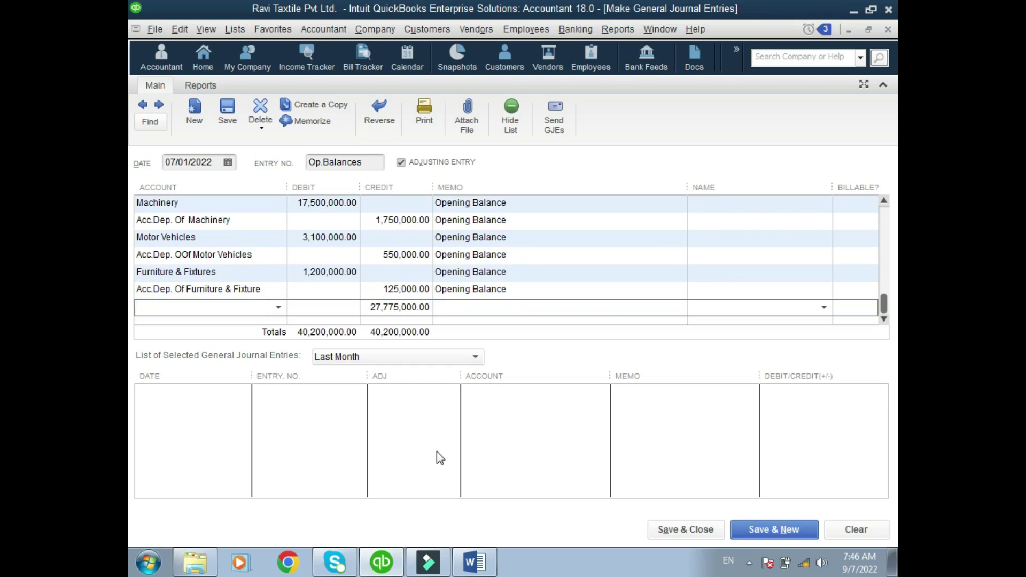
Step: Add Office Equipment on the fourteenth journal line with a debit of 1,500,000
type("Off")
key("Tab")
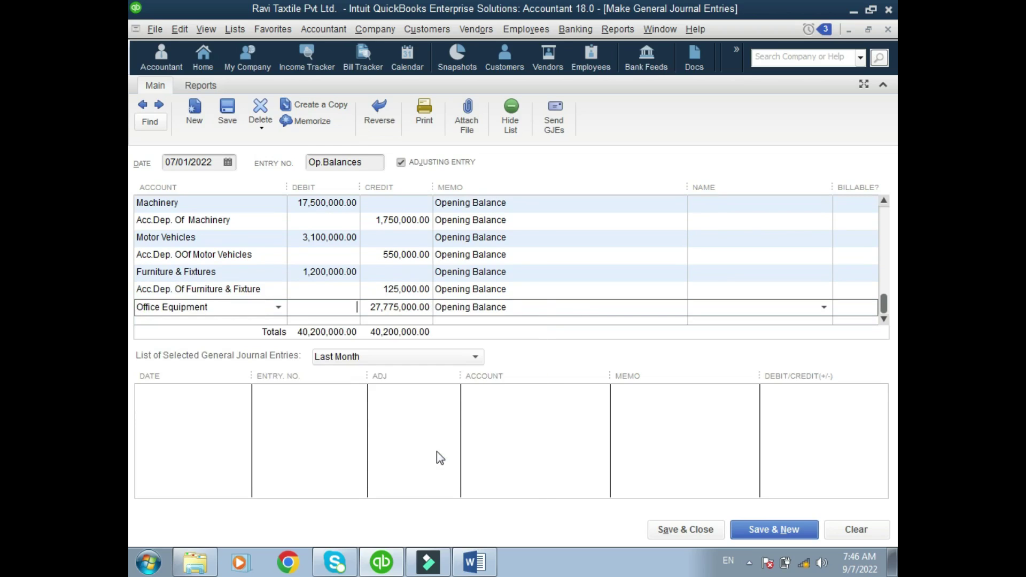
type("1500000")
key("Down")
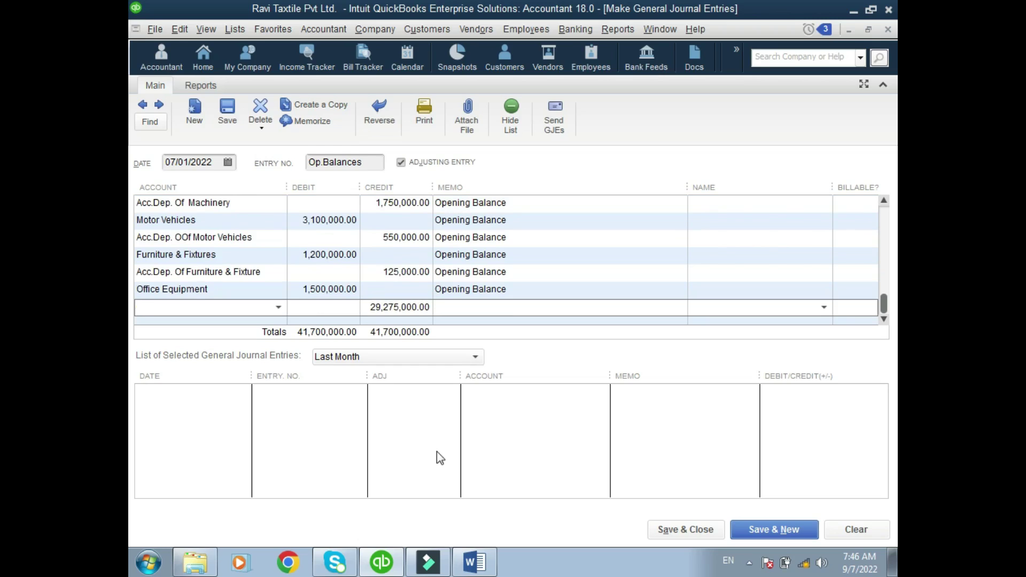
Step: Add Acc.Dep. Of Office Equipment on the fifteenth journal line with a credit of 300,000
type("Acc.Dep. Of Machinery")
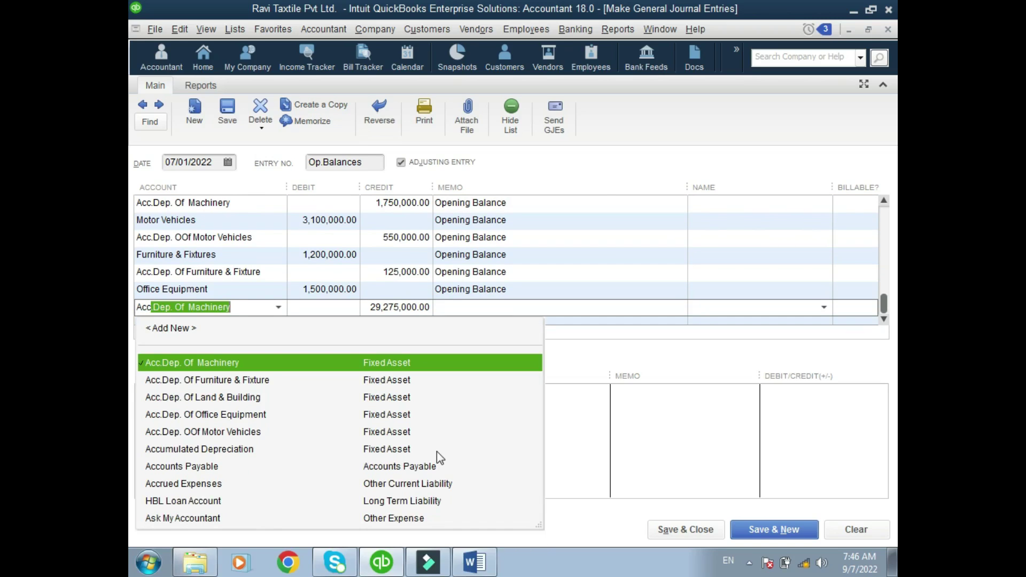
key("Down")
key("Down")
key("Down")
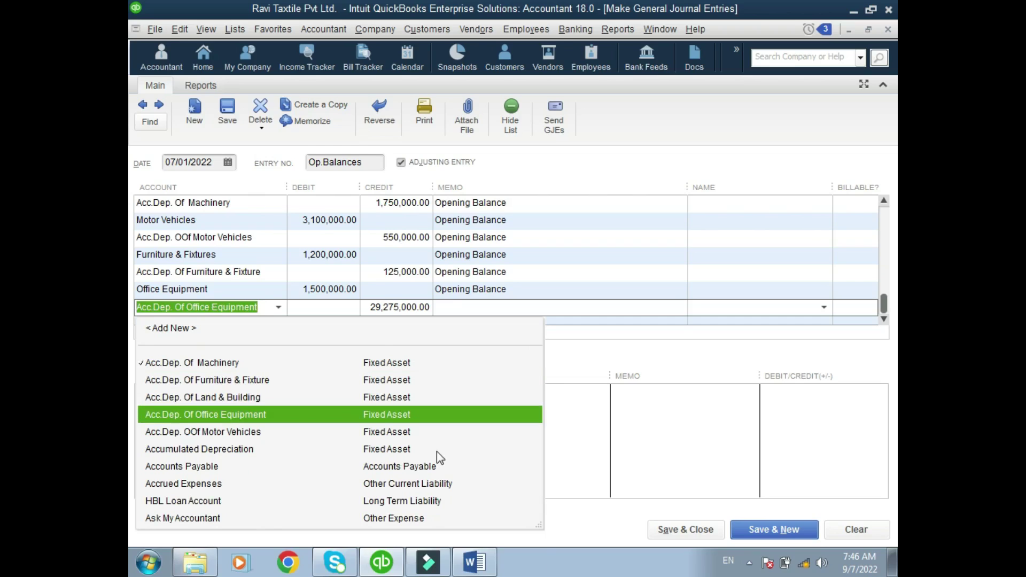
key("Tab")
key("Tab")
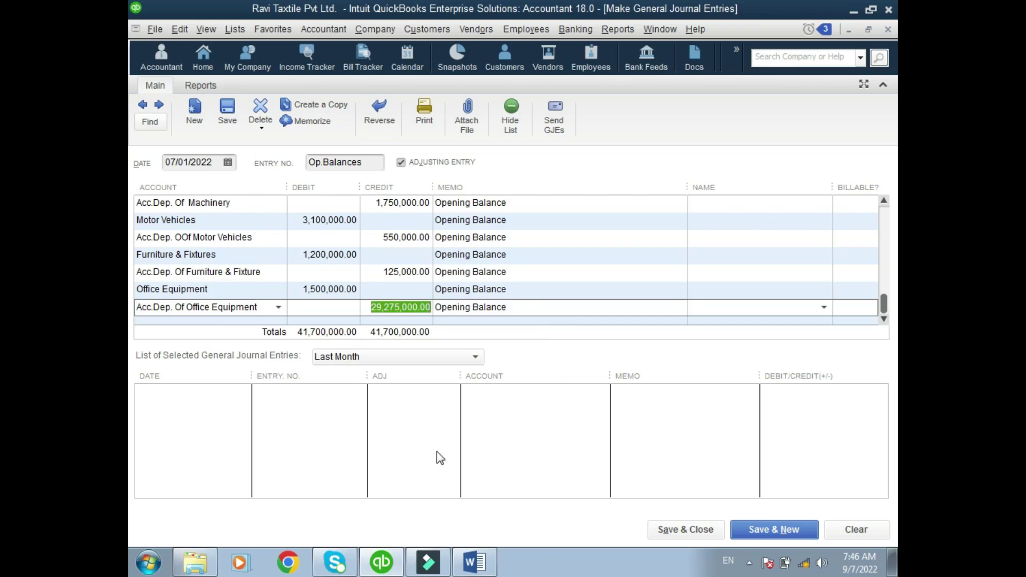
type("300000")
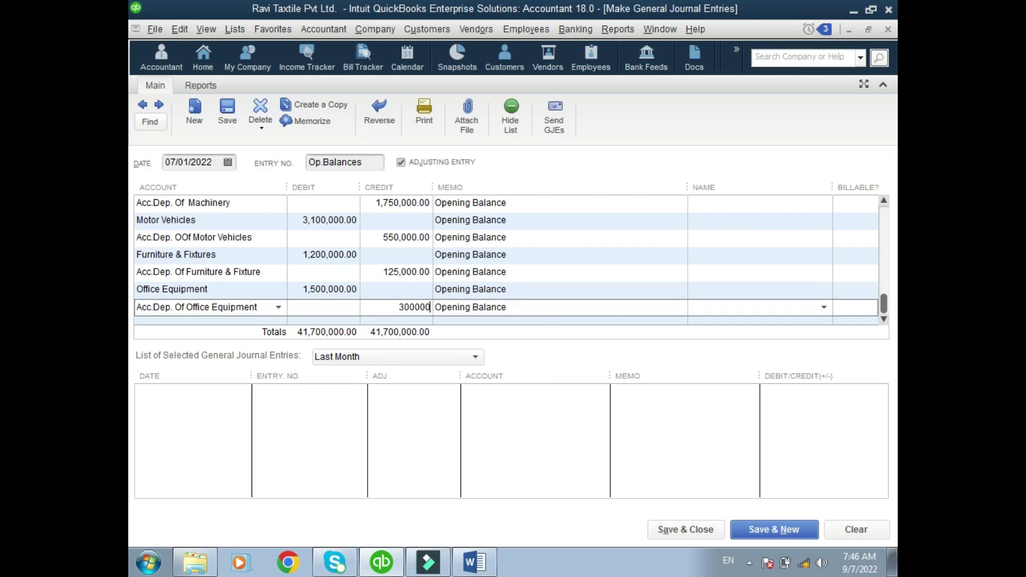
key("shift+Tab")
key("shift+Tab")
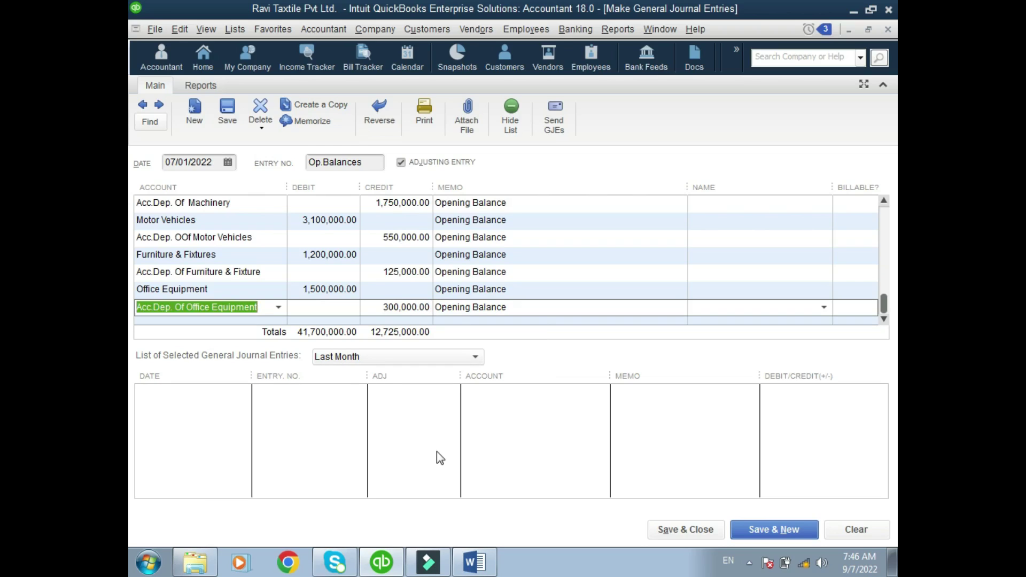
key("Down")
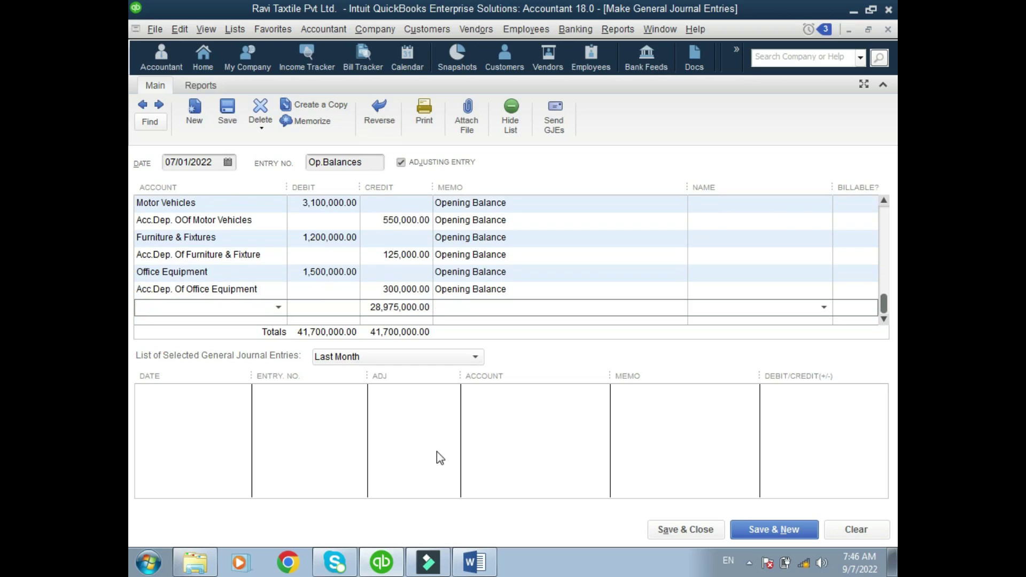
Step: Add Land & Building on the sixteenth journal line with a debit of 2,500,000, consulting the Word trial balance
type("Land & Building")
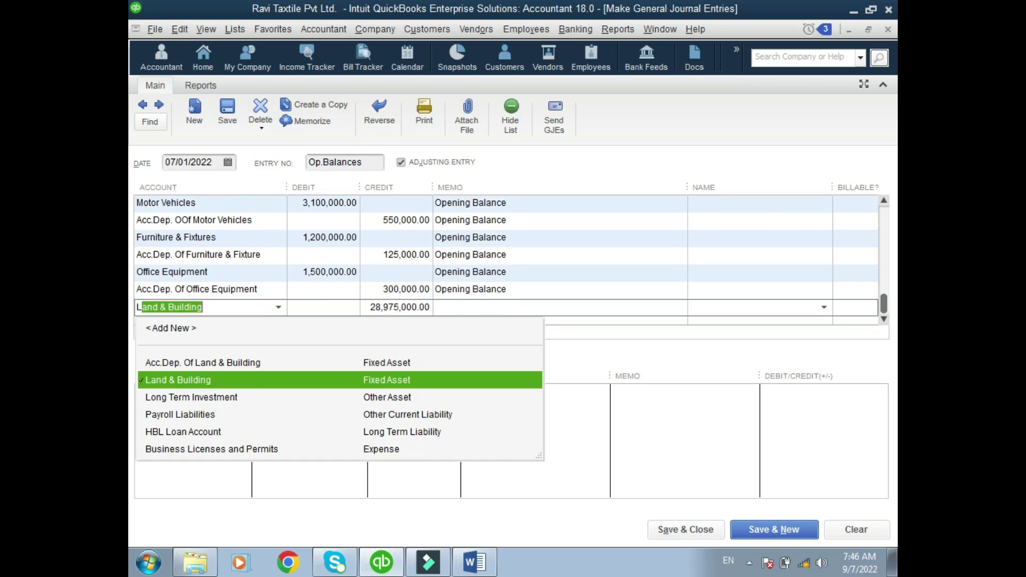
key("Tab")
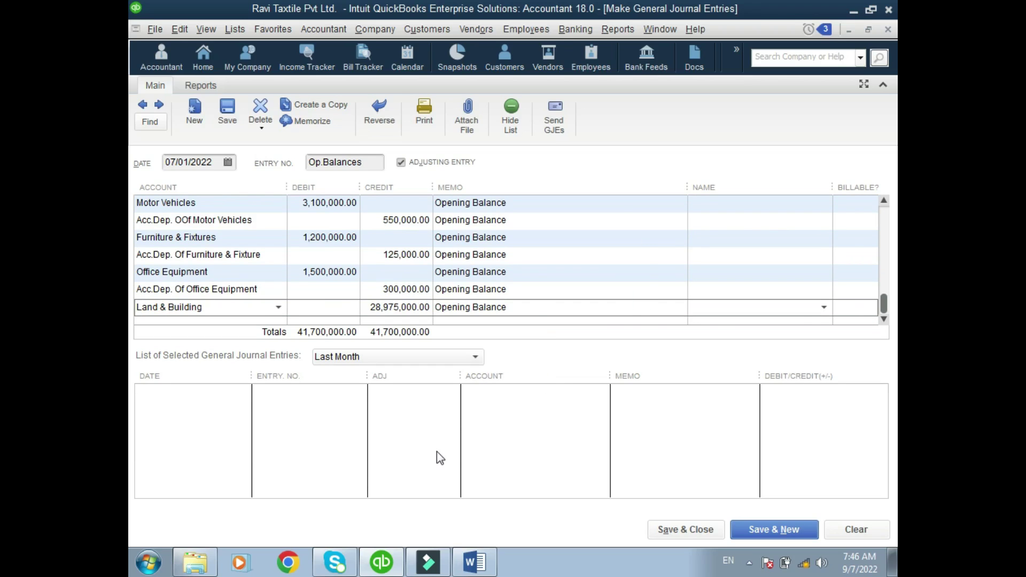
key("alt+Tab")
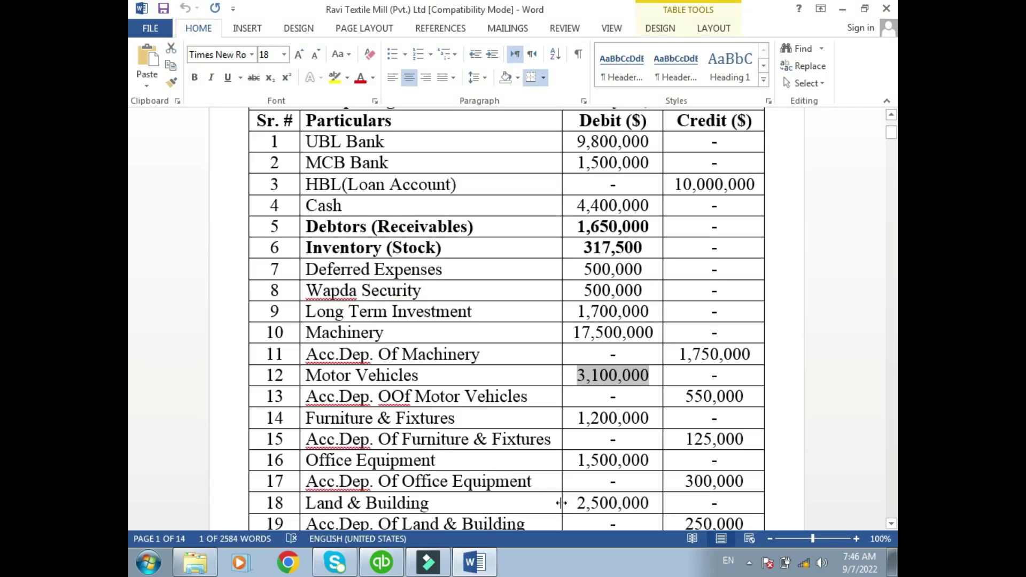
key("alt+Tab")
type("2")
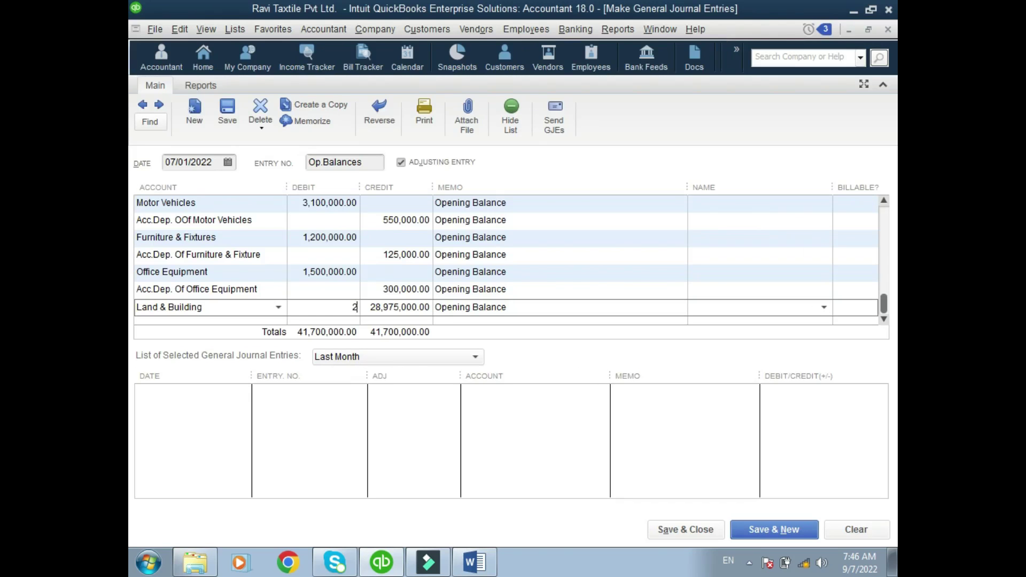
type("500000")
key("Down")
key("Down")
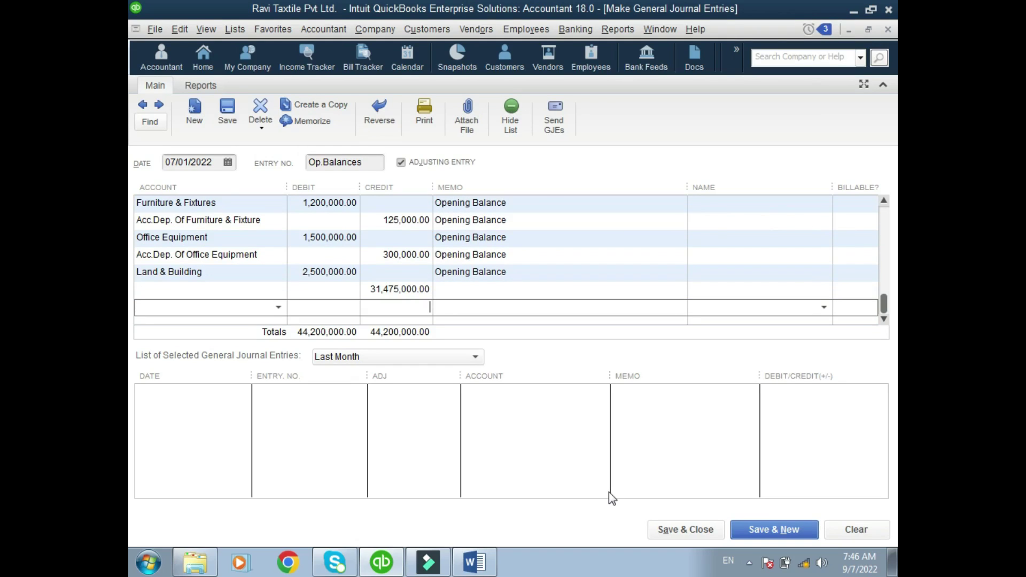
Step: Add Acc.Dep. Of Land & Building on the seventeenth journal line with a credit of 250,000
key("Up")
key("shift+Tab")
key("shift+Tab")
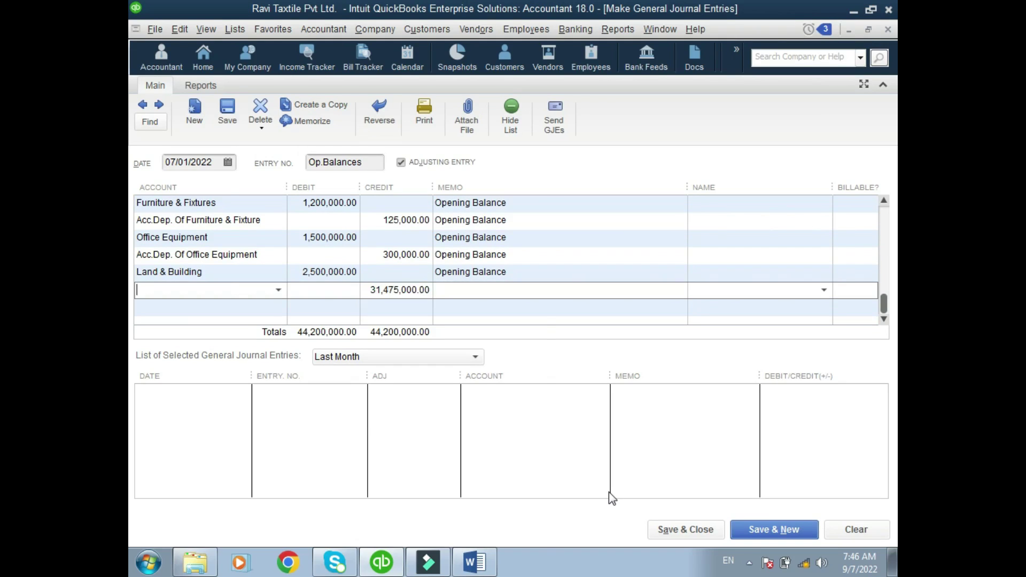
type("acc")
key("Down")
key("Down")
key("Down")
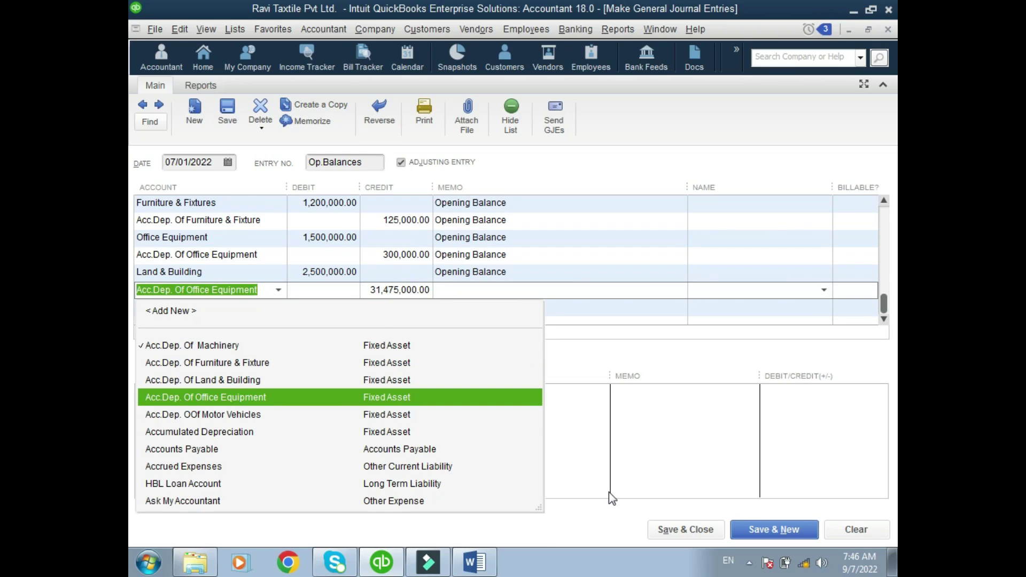
key("Up")
key("Up")
key("Up")
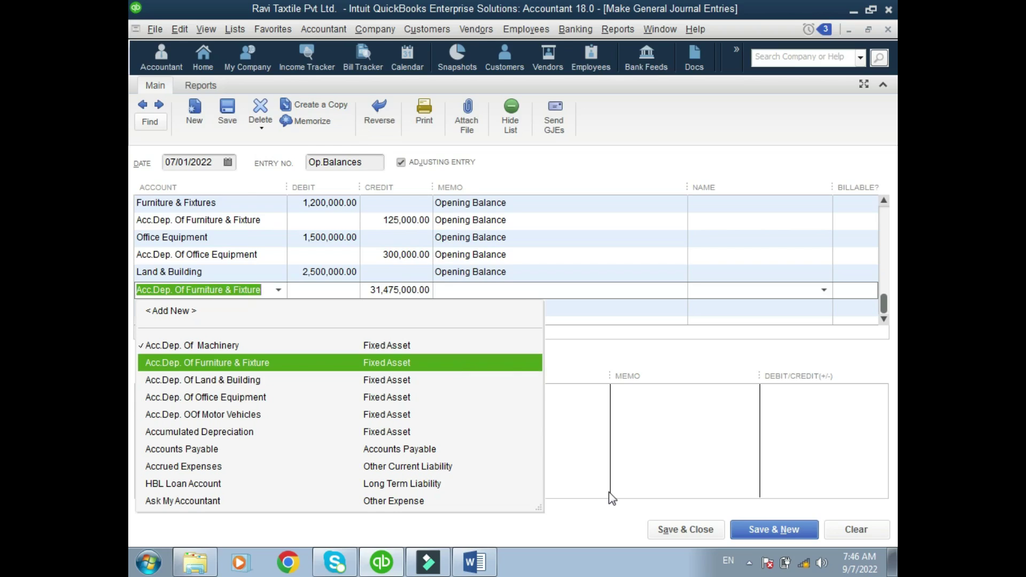
key("Down")
key("Down")
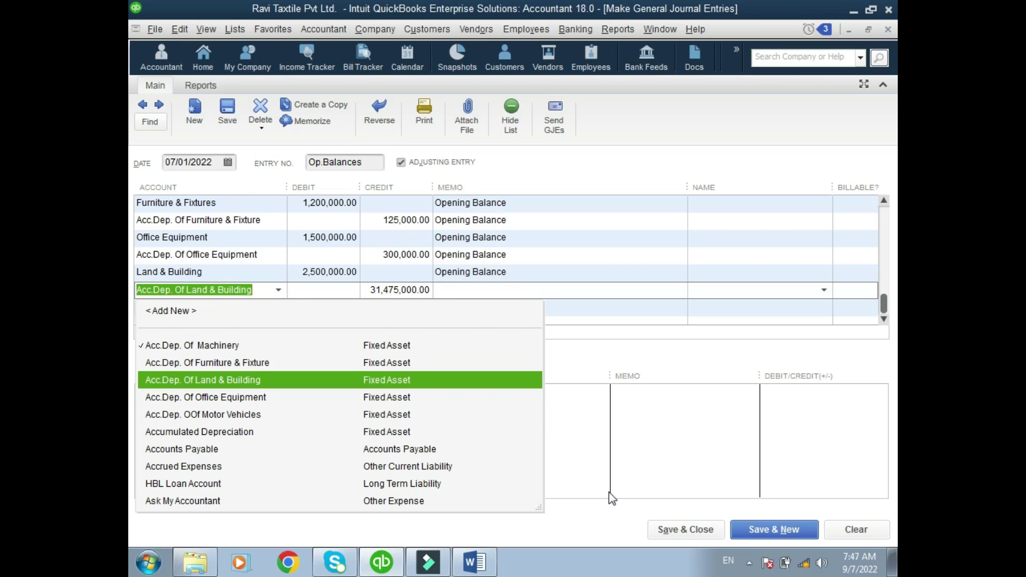
key("Tab")
key("Tab")
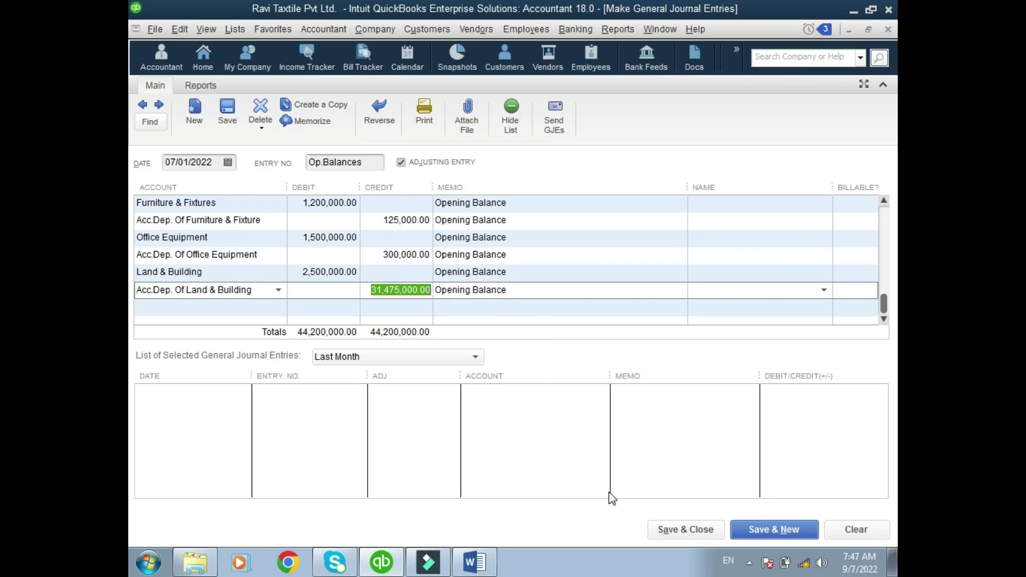
type("250000")
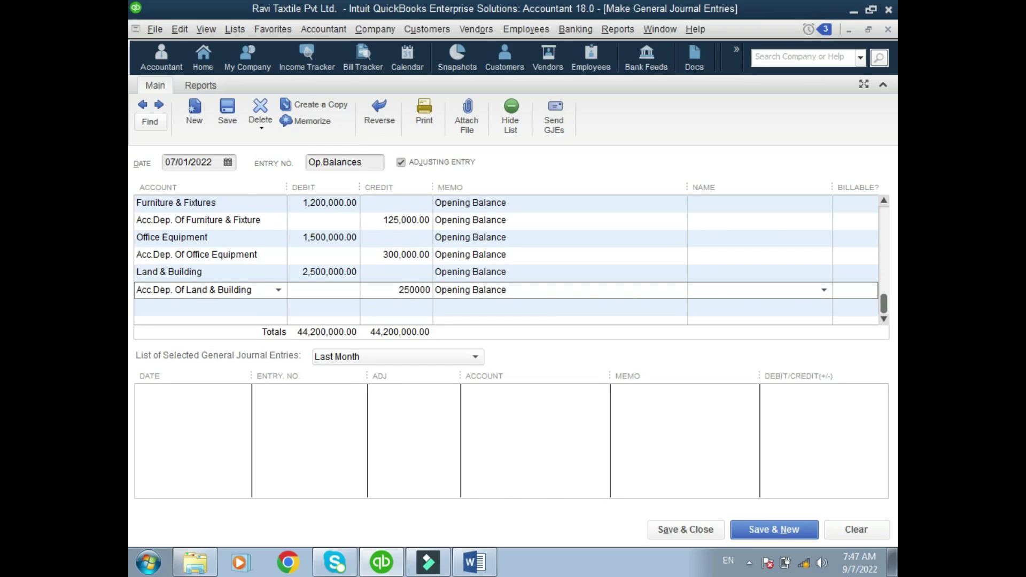
key("Down")
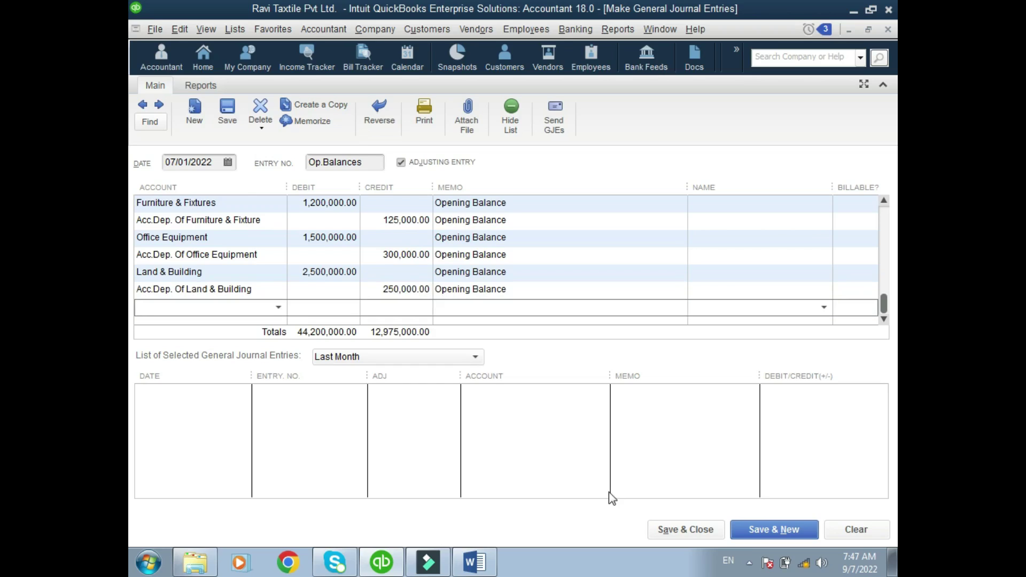
Step: Add Accrued Expenses on the eighteenth journal line with a credit of 200,000
type("Acc")
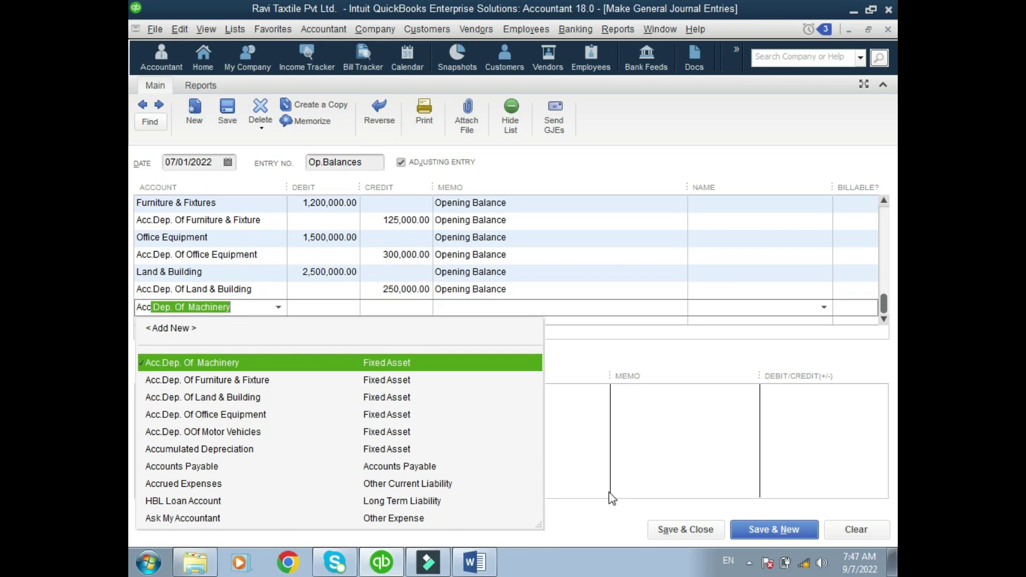
type("rued Expenses")
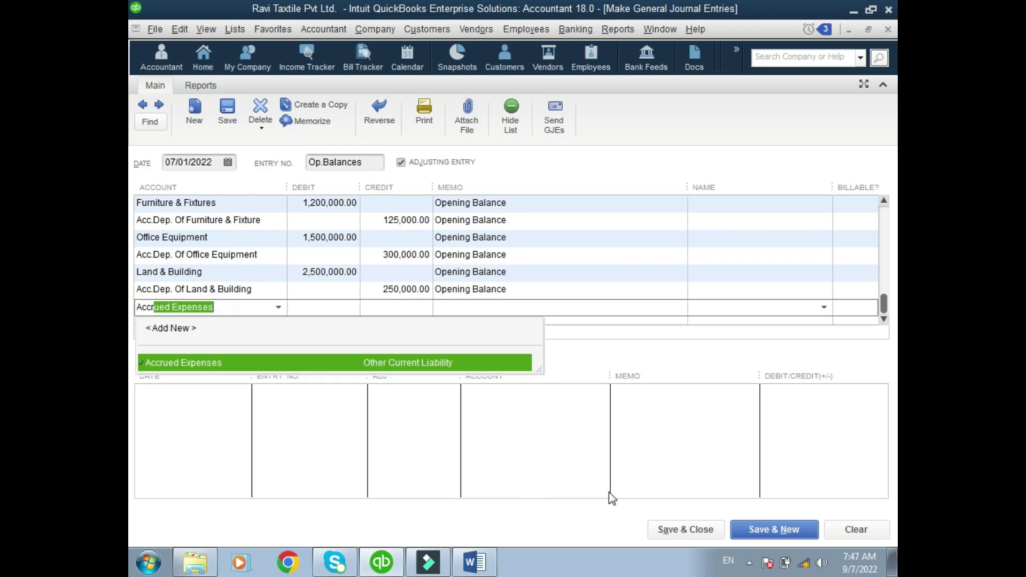
key("Tab")
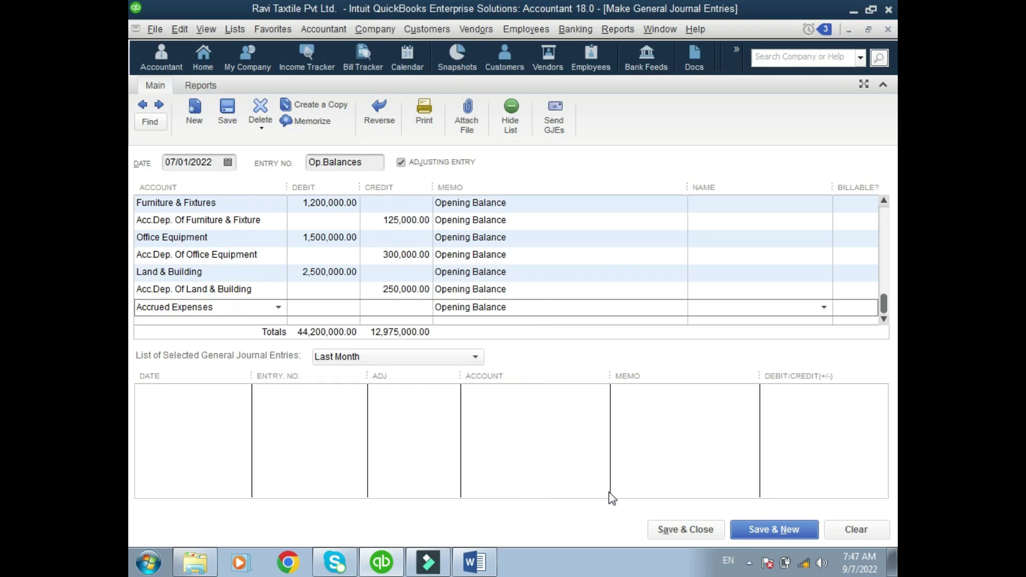
key("Tab")
type("200,")
type("00000")
key("Down")
key("shift+Tab")
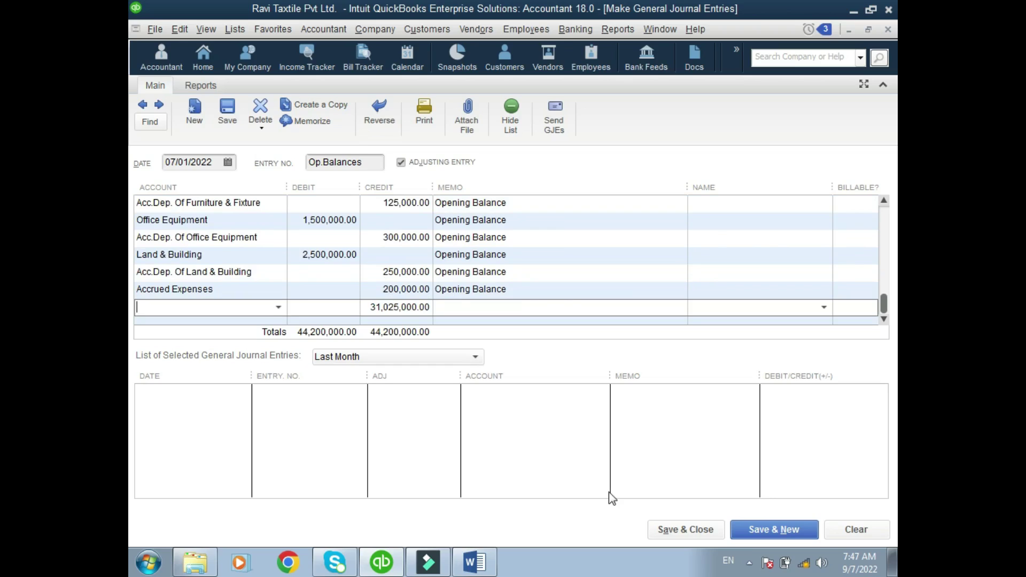
Step: Add Dividend Payable on the nineteenth journal line with a credit of 2,750,000
type("di")
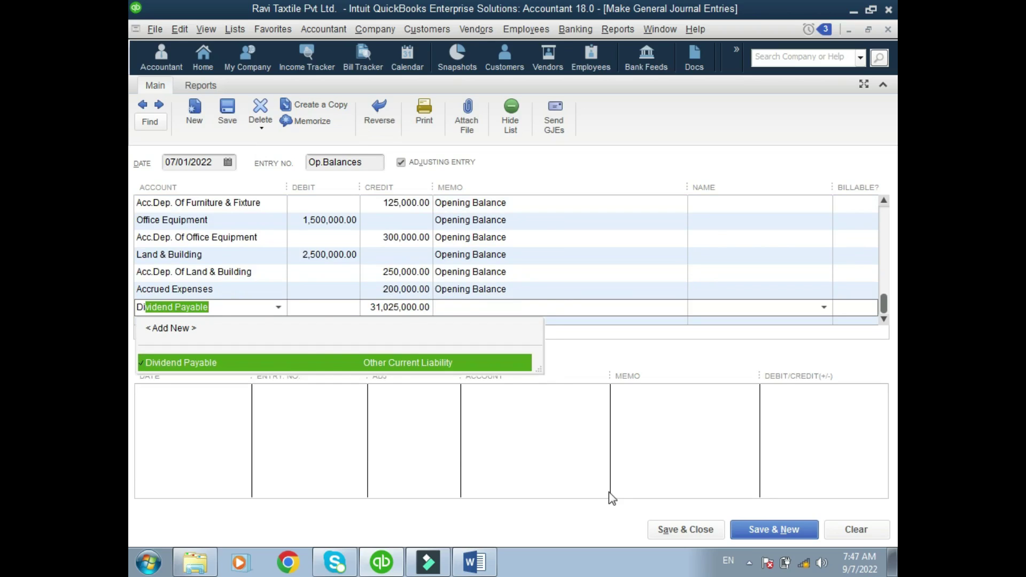
key("Tab")
key("Tab")
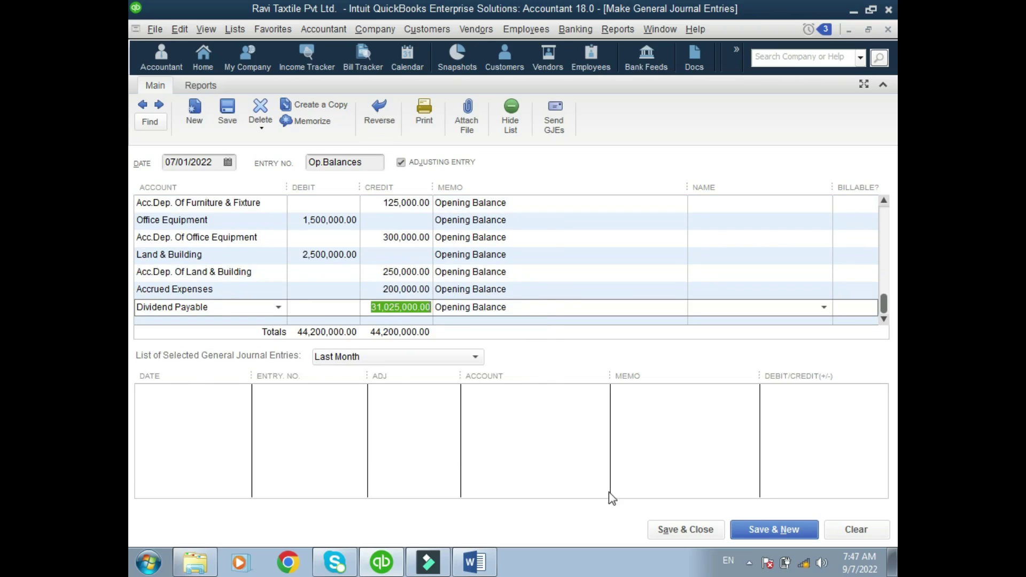
key("BackSpace")
type("27")
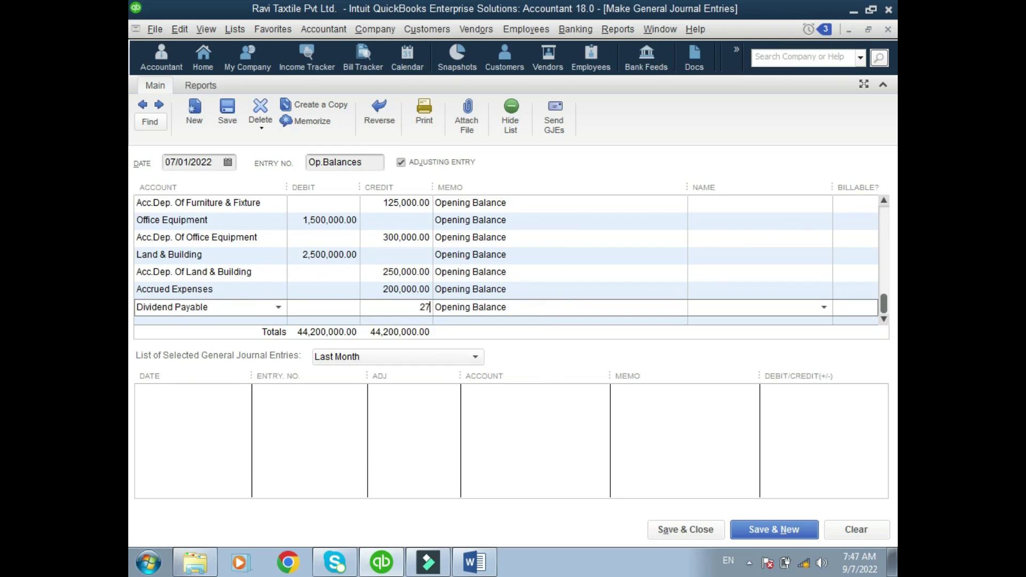
type("50000")
key("shift+Tab")
key("shift+Tab")
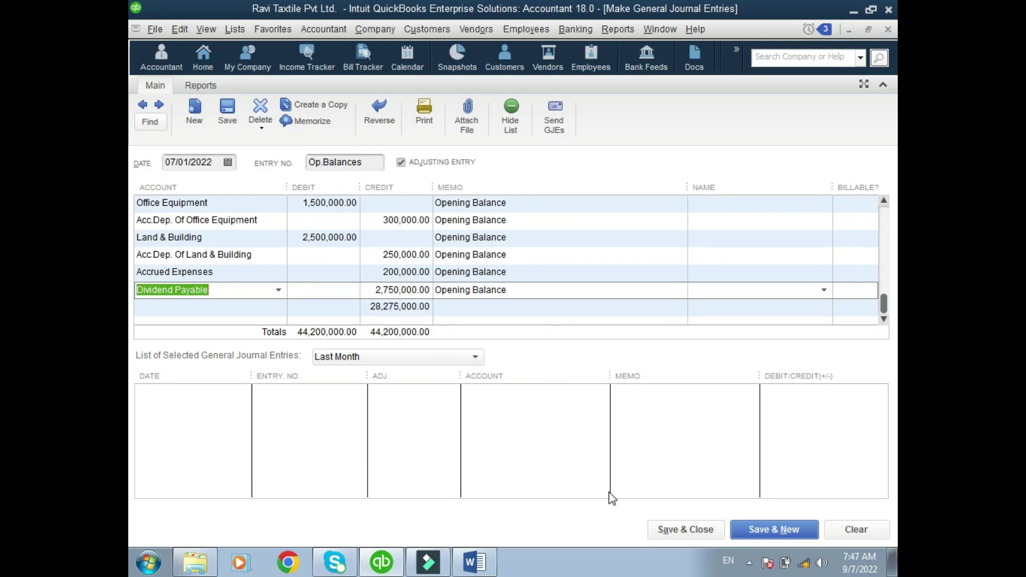
key("Down")
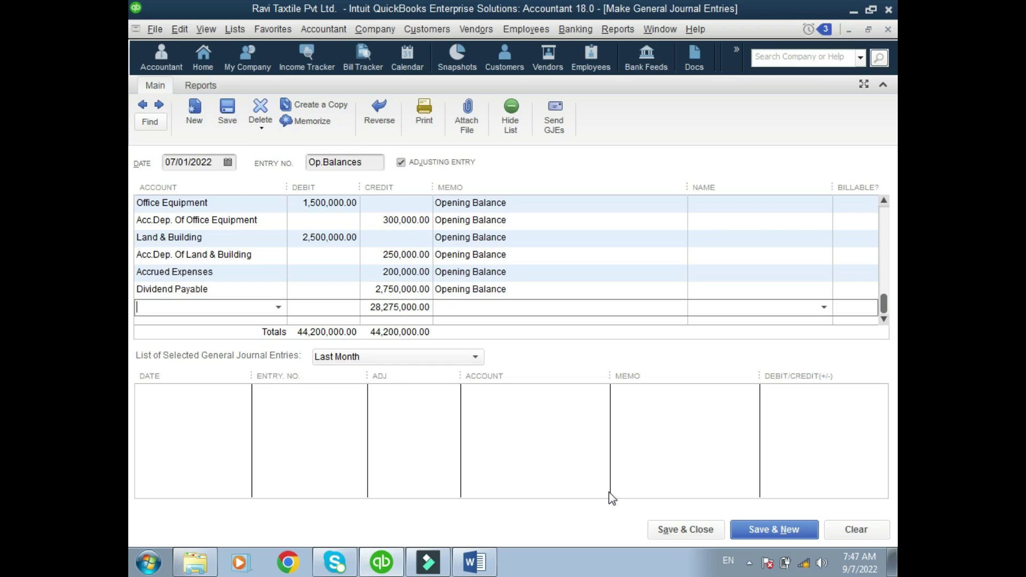
Step: Add Sales Tax Payable on the twentieth journal line with a credit of 175,000
type("Sales")
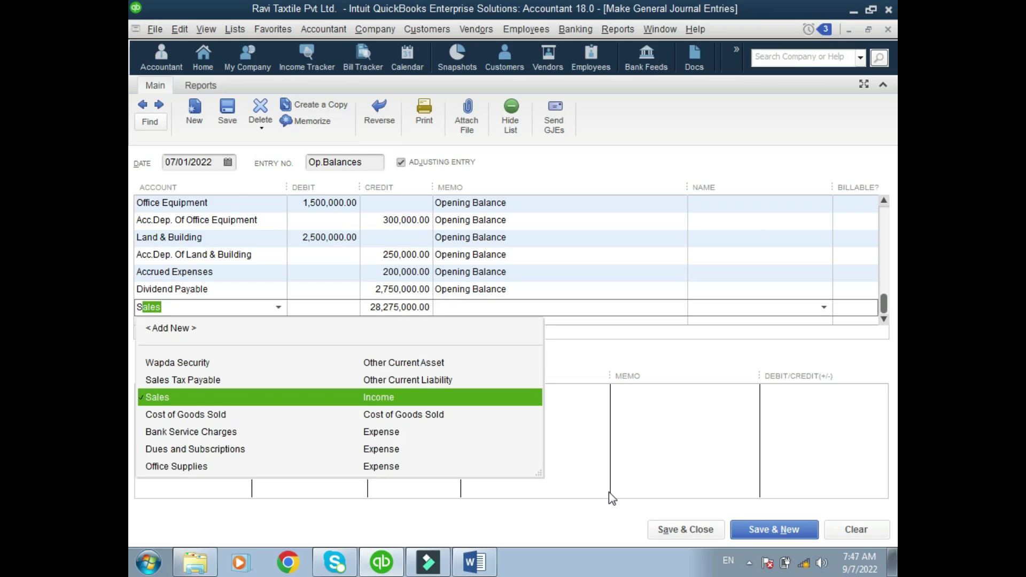
key("Up")
key("Tab")
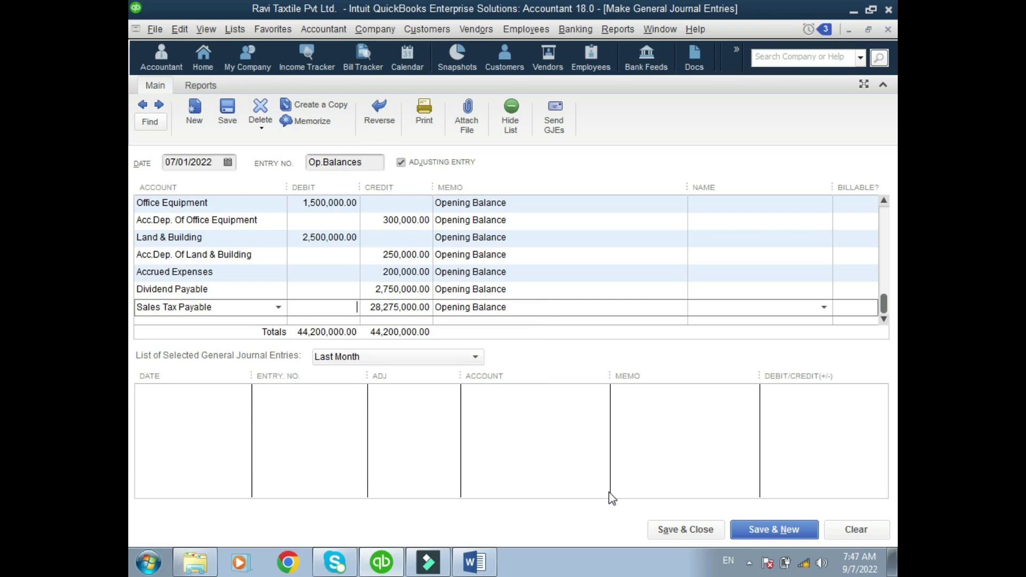
key("Tab")
type("175000")
key("Down")
key("shift+Tab")
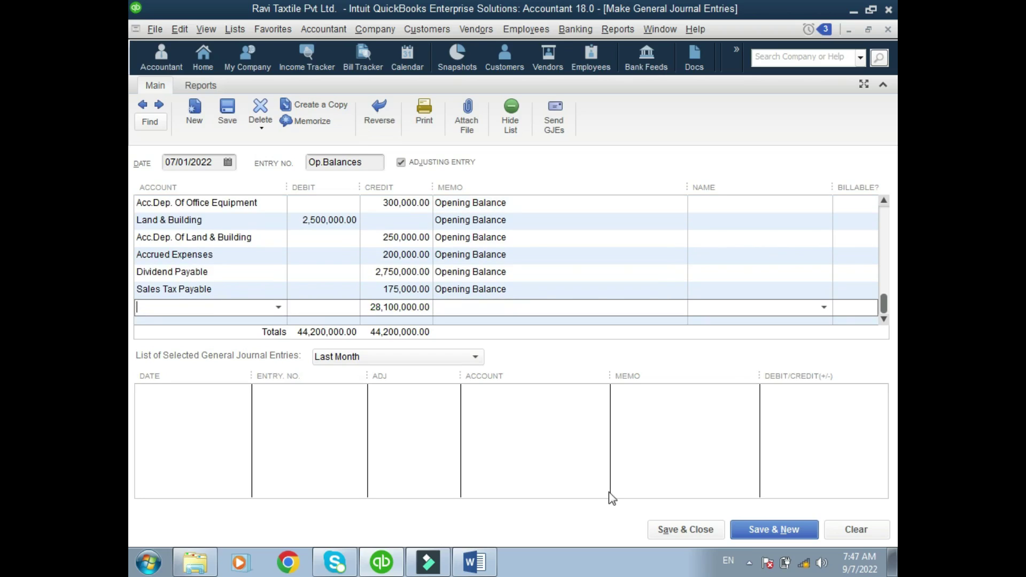
Step: Add Income Tax Payable on the twenty-first journal line with a credit of 525,000
type("Income Tax Payable")
key("Tab")
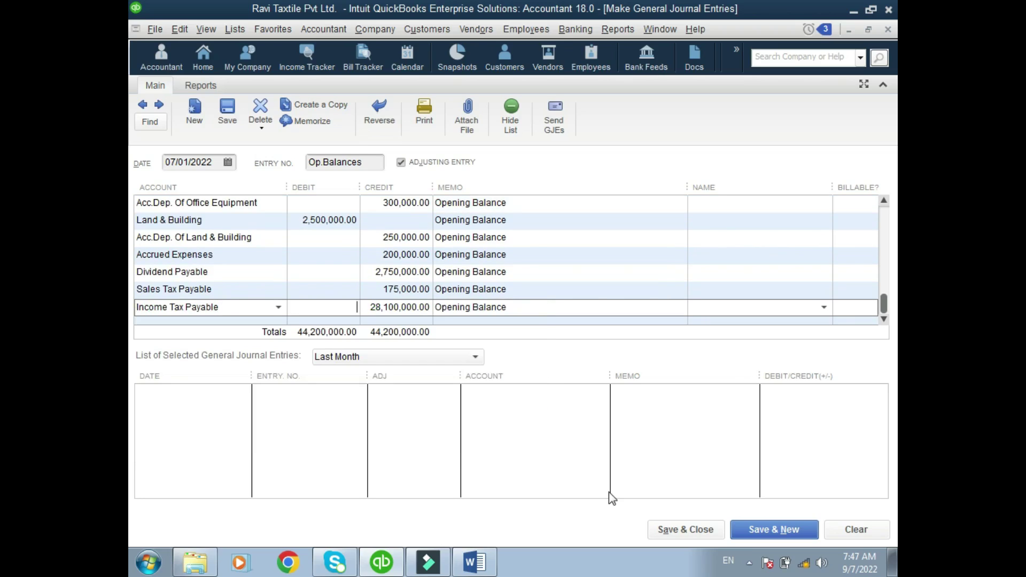
key("Tab")
type("525000")
key("Down")
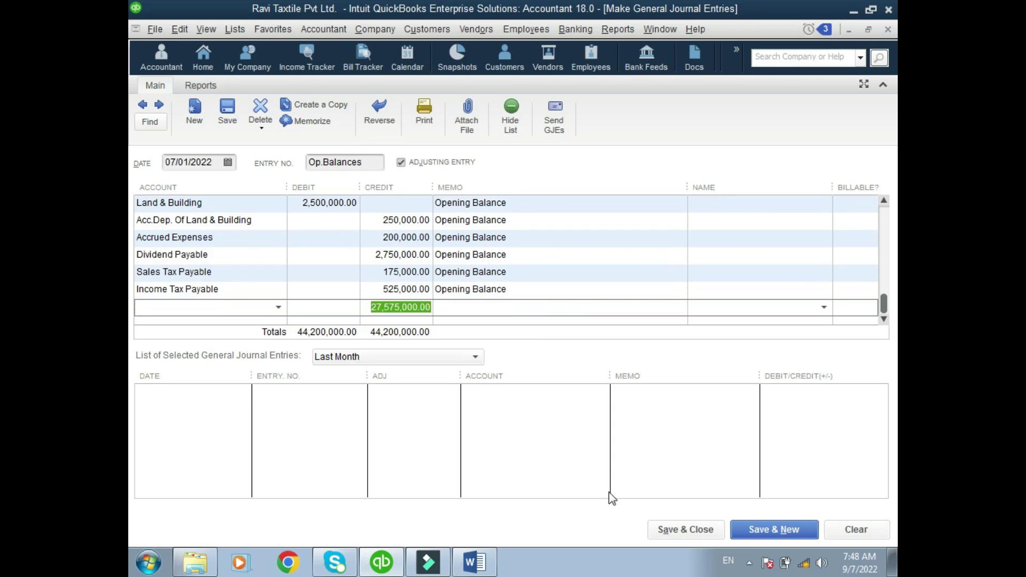
key("shift+Tab")
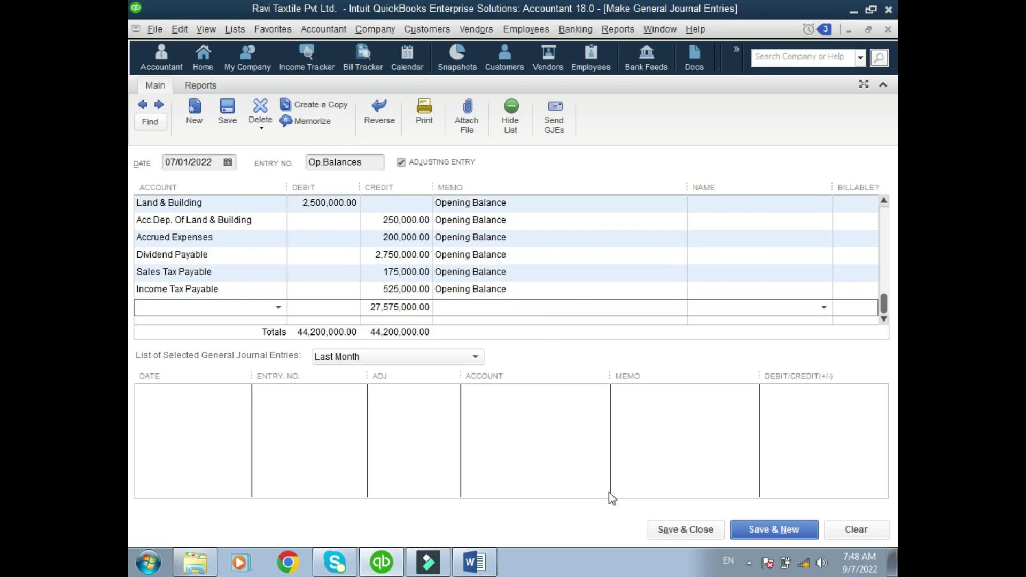
Step: Add General Reserves on the twenty-second journal line with a credit of 10,000,000
type("General Reserves")
key("Tab")
key("Tab")
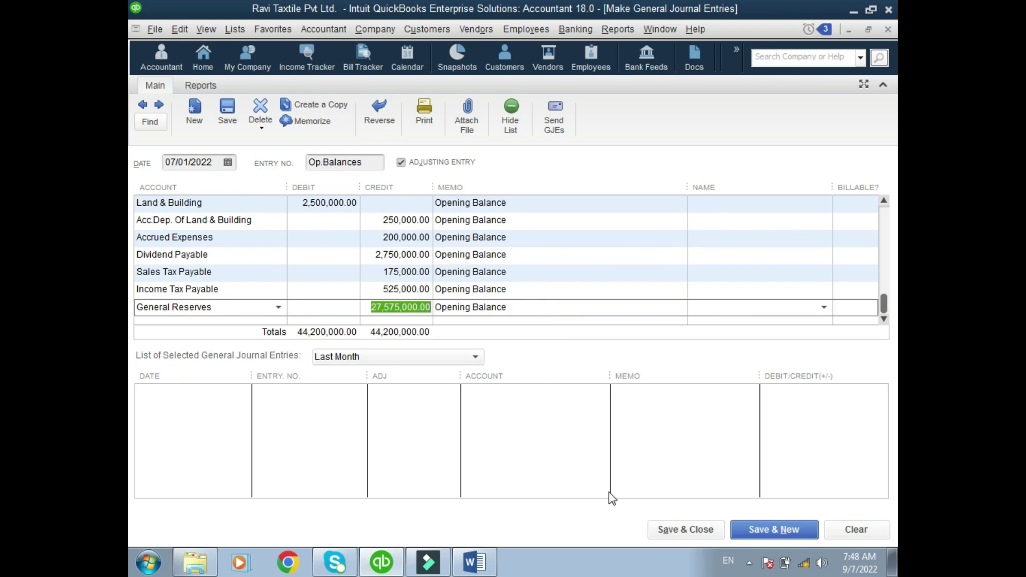
type("10,000,00")
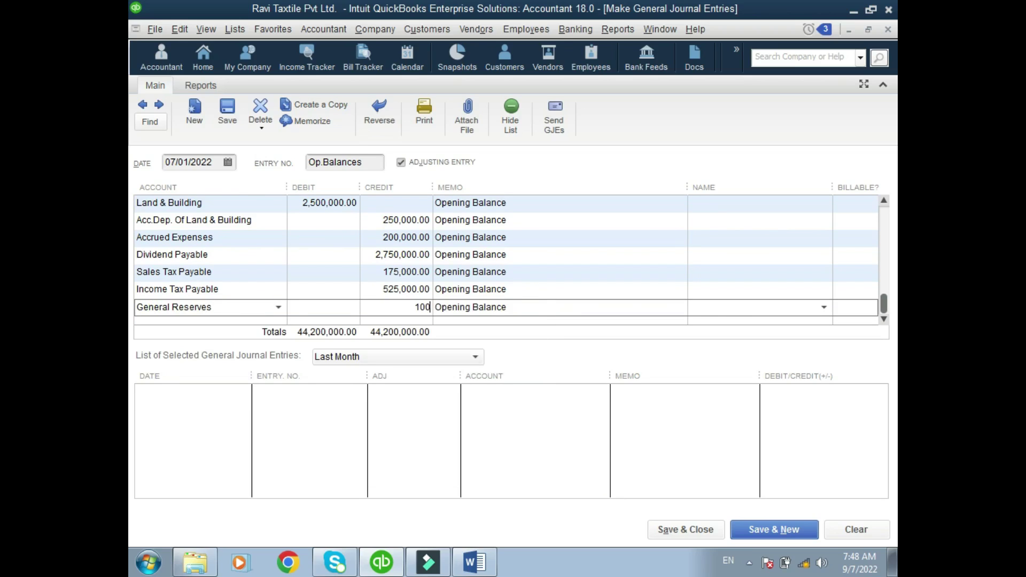
type("0")
key("Down")
Step: Correct the credit on the General Reserves line to 1,000,000
key("Up")
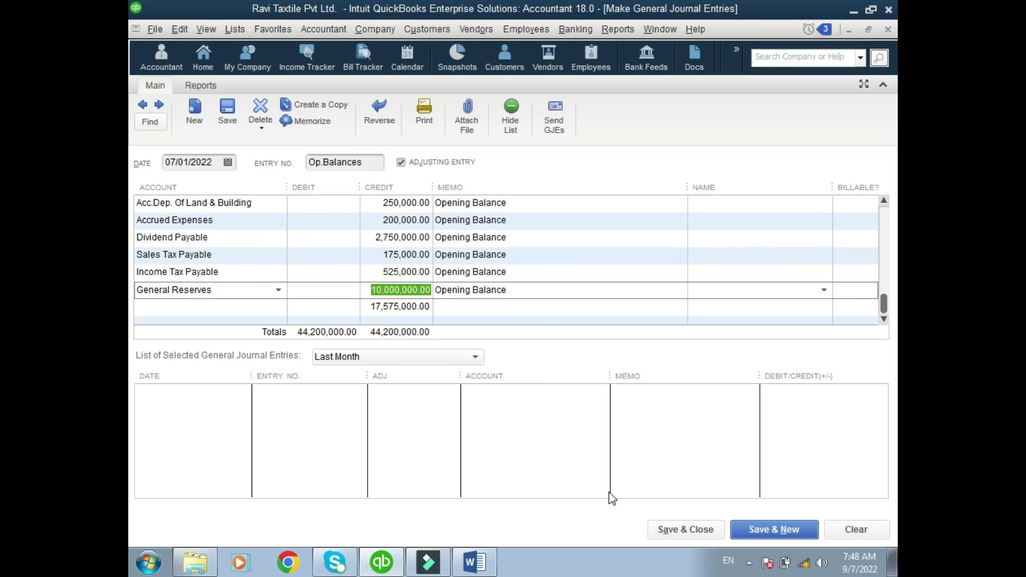
key("End")
key("Left")
key("Left")
key("Left")
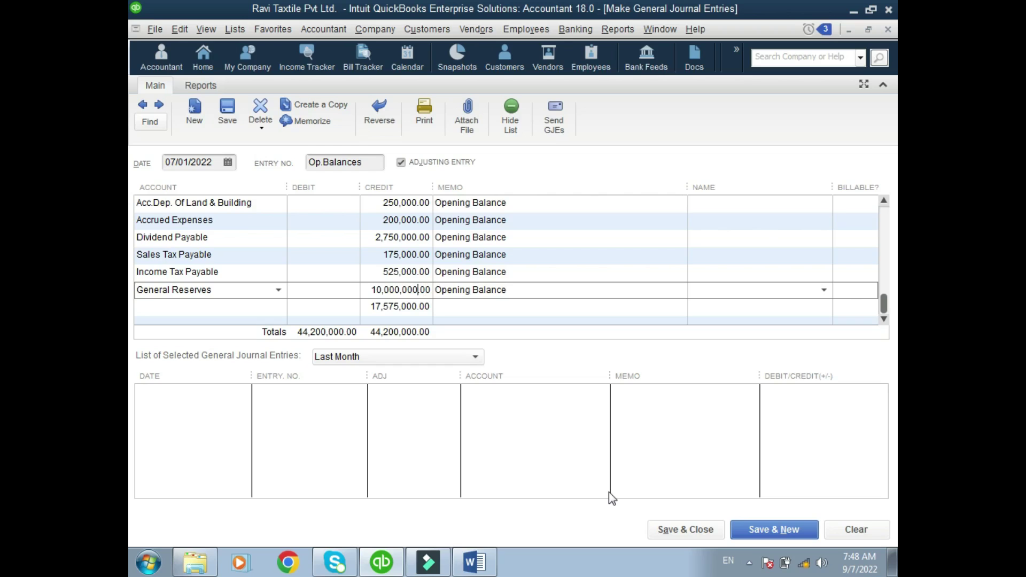
key("BackSpace")
key("Down")
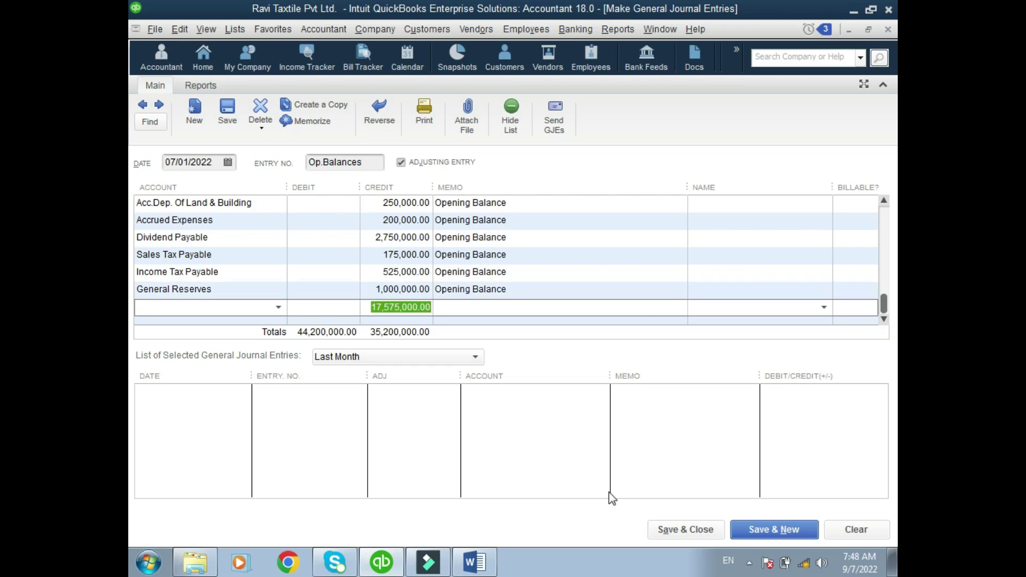
Step: Check the last rows of the Word trial balance, particularly the owners' equity amount and its 50% split, and return to the QuickBooks journal entry
key("alt+Tab")
left_click(609, 491)
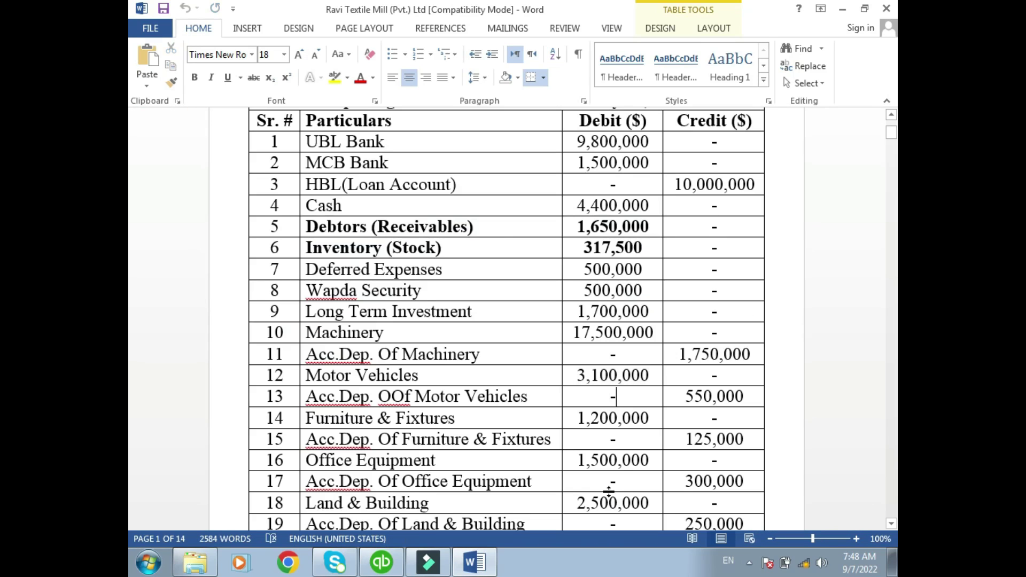
scroll(609, 490, "down", 2)
scroll(611, 490, "down", 10)
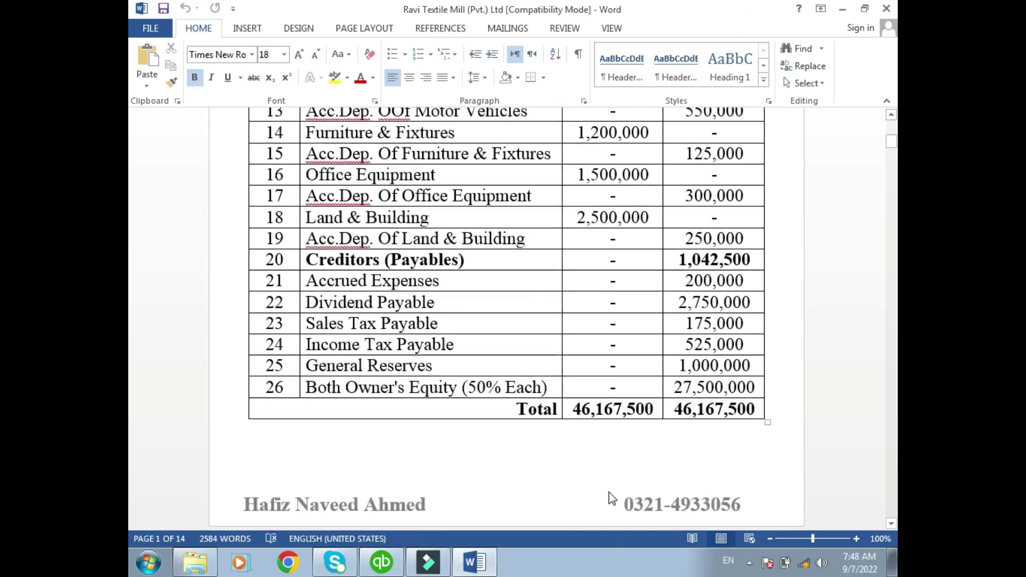
key("alt+Tab")
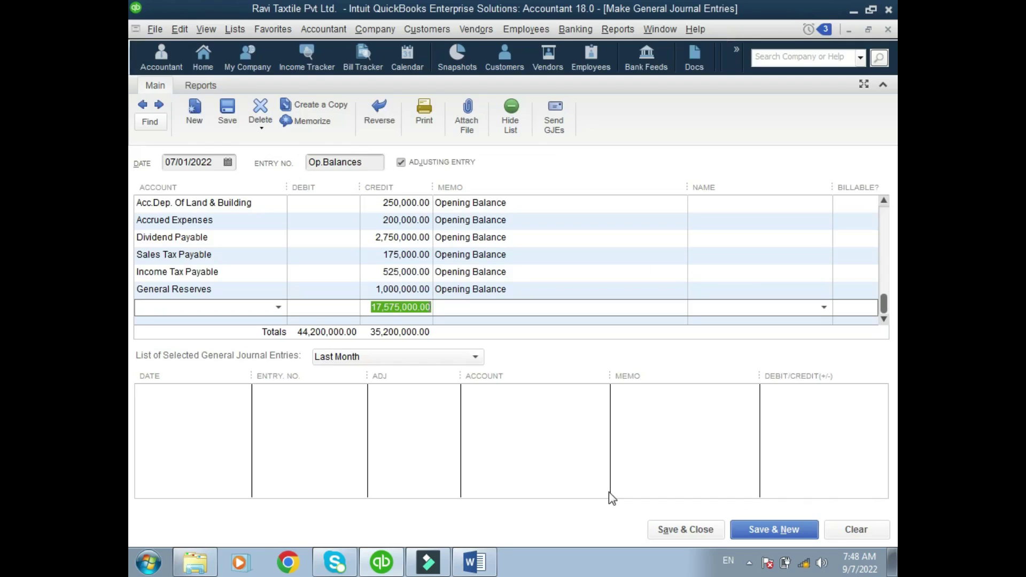
left_click(258, 308)
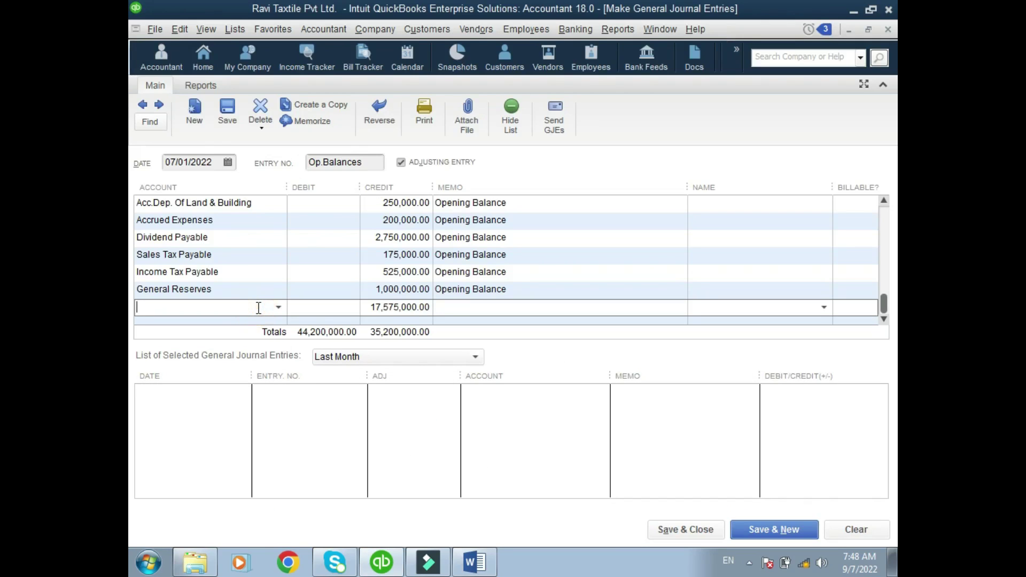
key("alt+Tab")
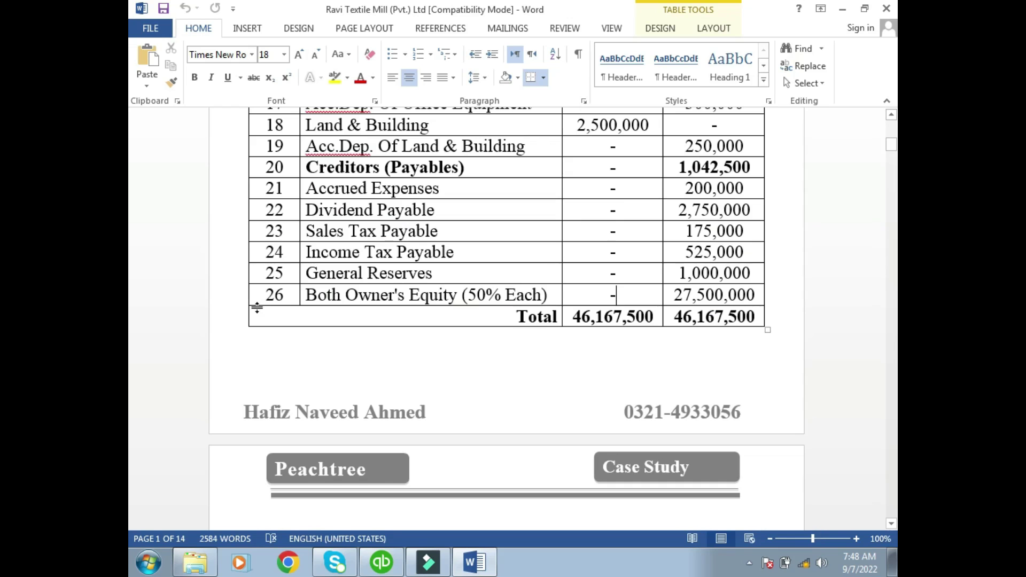
key("alt+Tab")
key("alt+Tab")
key("alt+Tab")
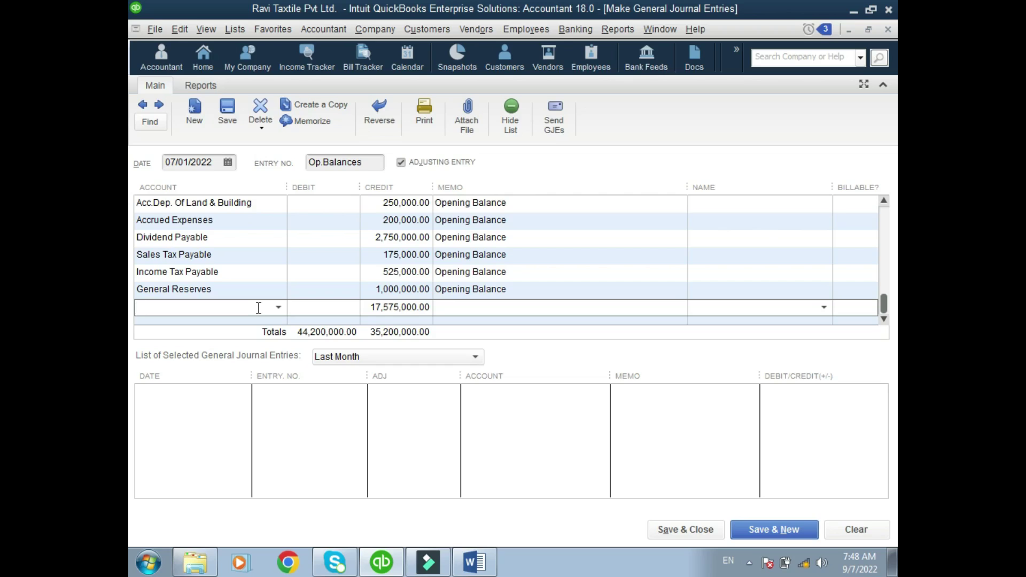
key("alt+Tab")
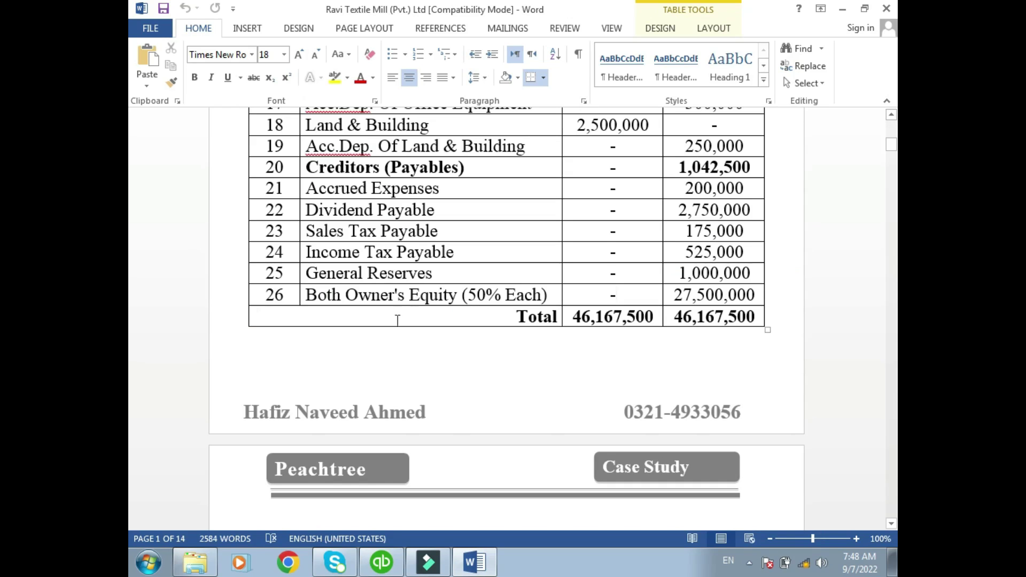
double_click(473, 294)
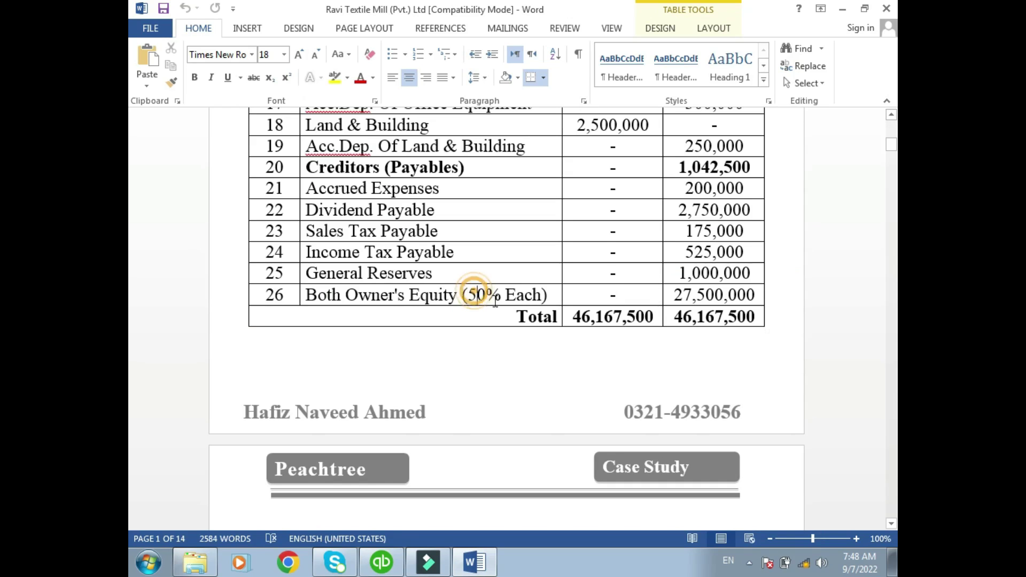
left_click_drag(673, 295, 742, 297)
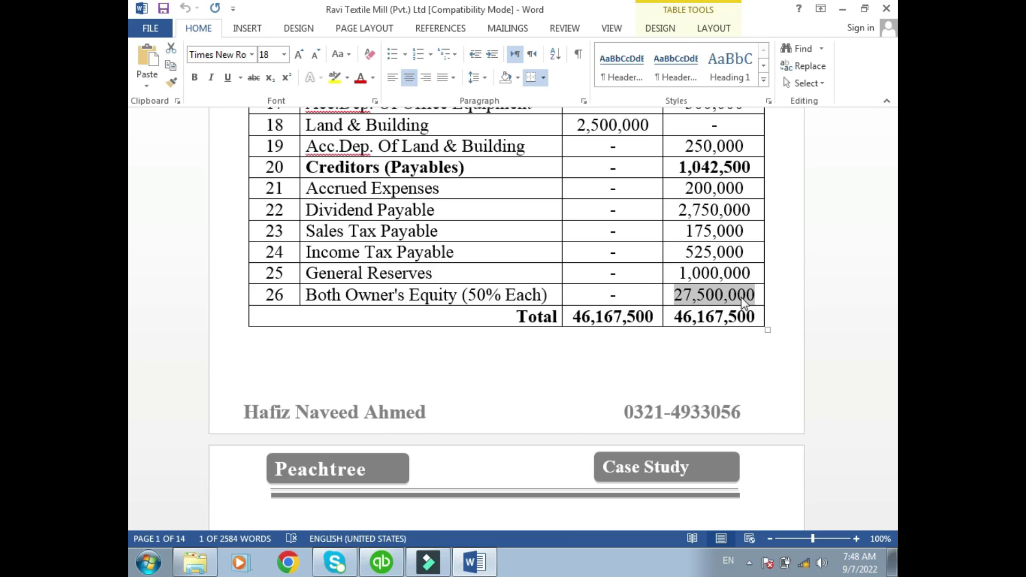
key("alt+Tab")
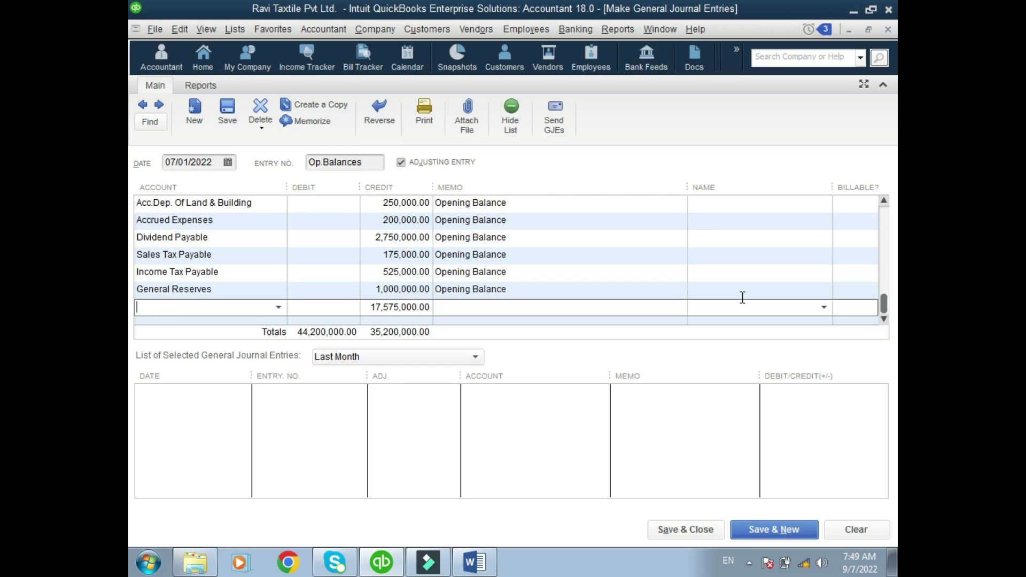
Step: Add Partner 1 Equity on the twenty-third journal line with a credit of 13,750,000
type("Partner 1 Draws")
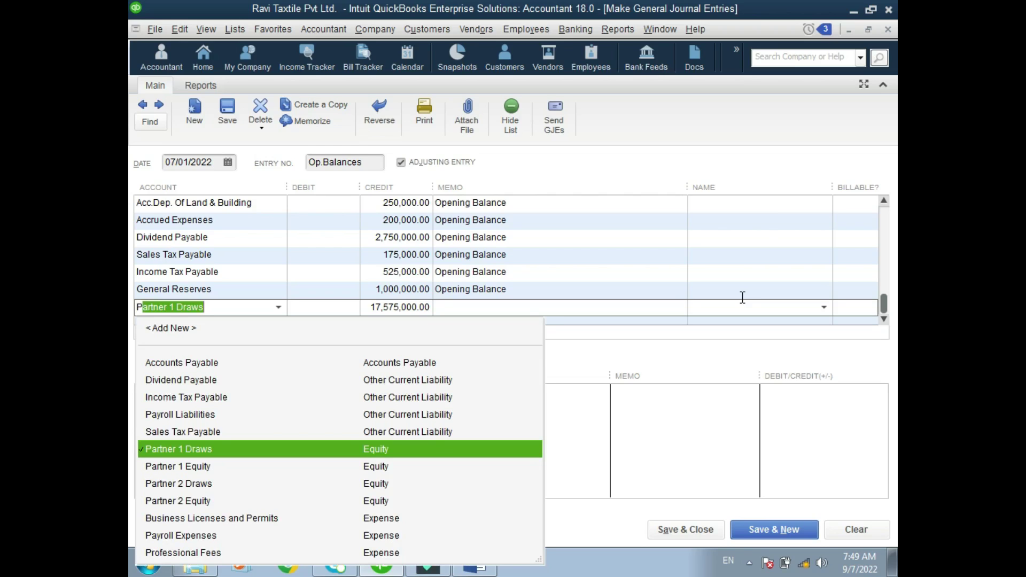
left_click(211, 466)
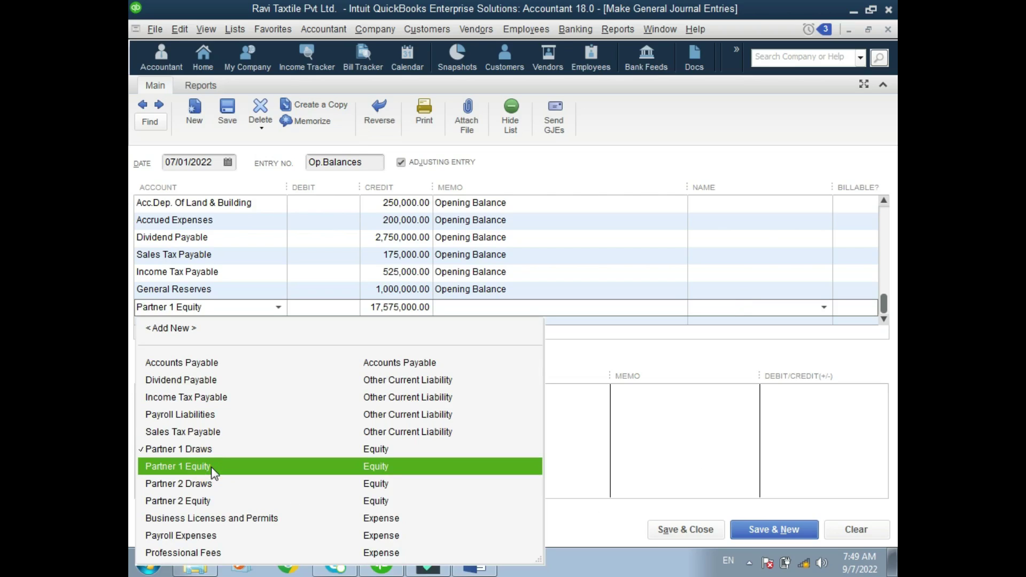
left_click(212, 468)
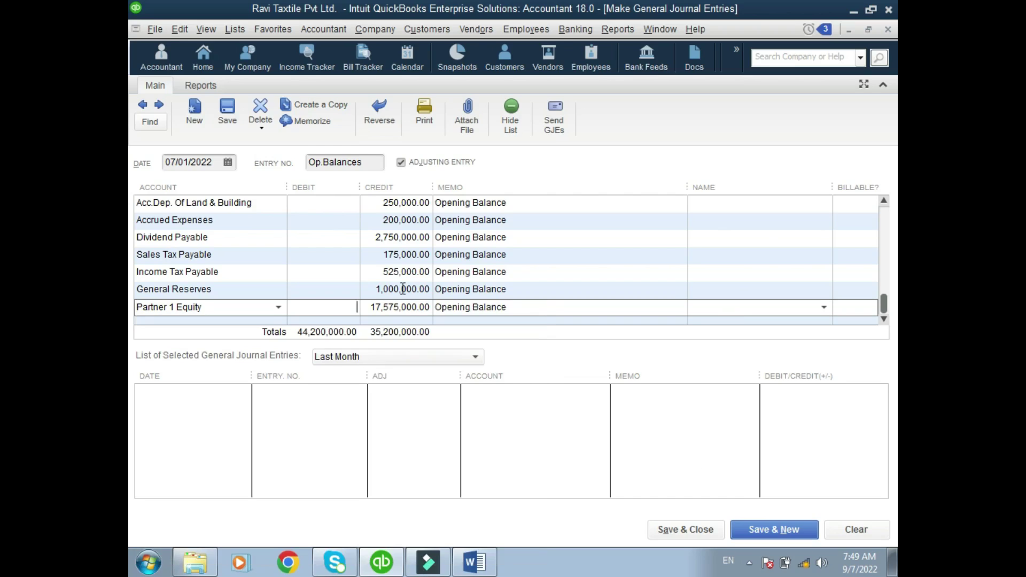
key("Tab")
type("13,")
type("750,0")
type("00")
key("Down")
Step: Add Partner 2 Equity on the twenty-fourth journal line with a credit of 13,750,000
key("shift+Tab")
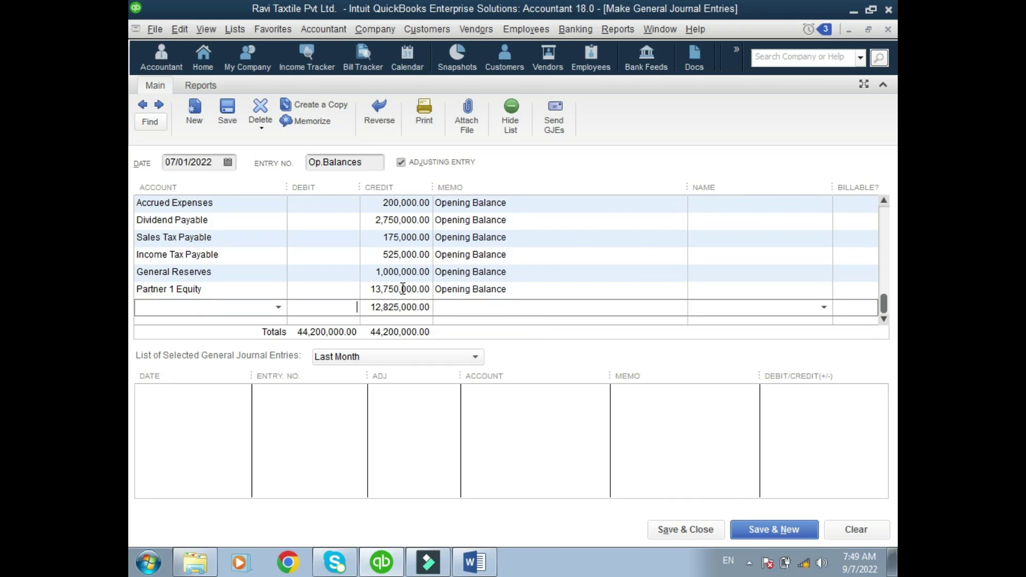
type("Partner 1 Draws")
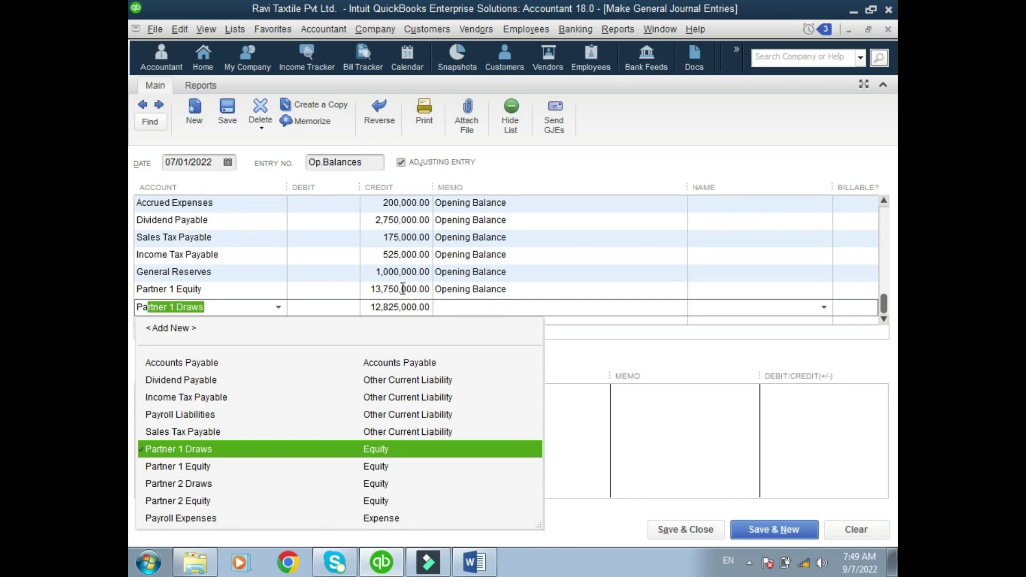
key("Down")
key("Down")
key("Down")
key("Up")
key("Down")
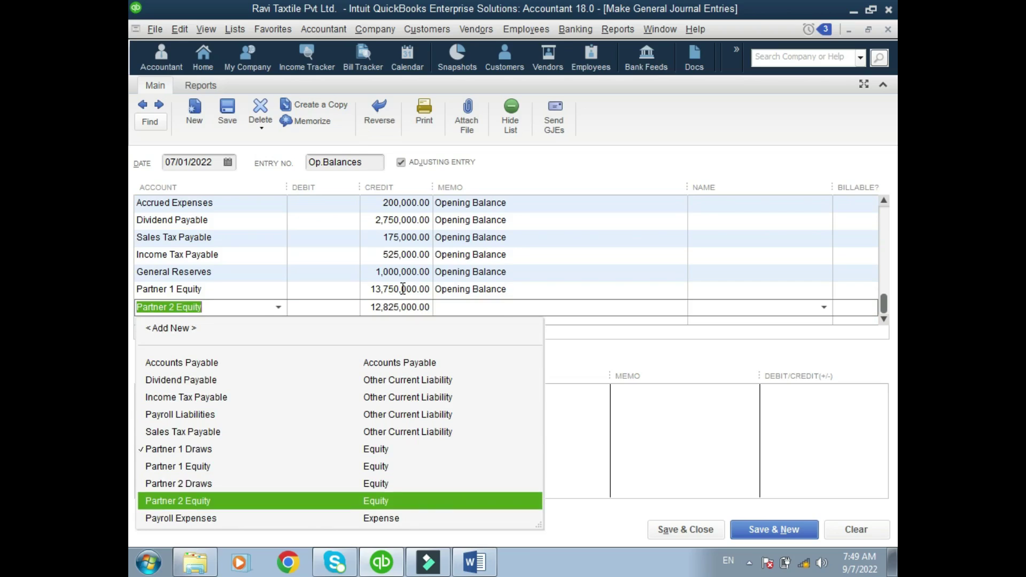
key("Tab")
key("Tab")
type("1")
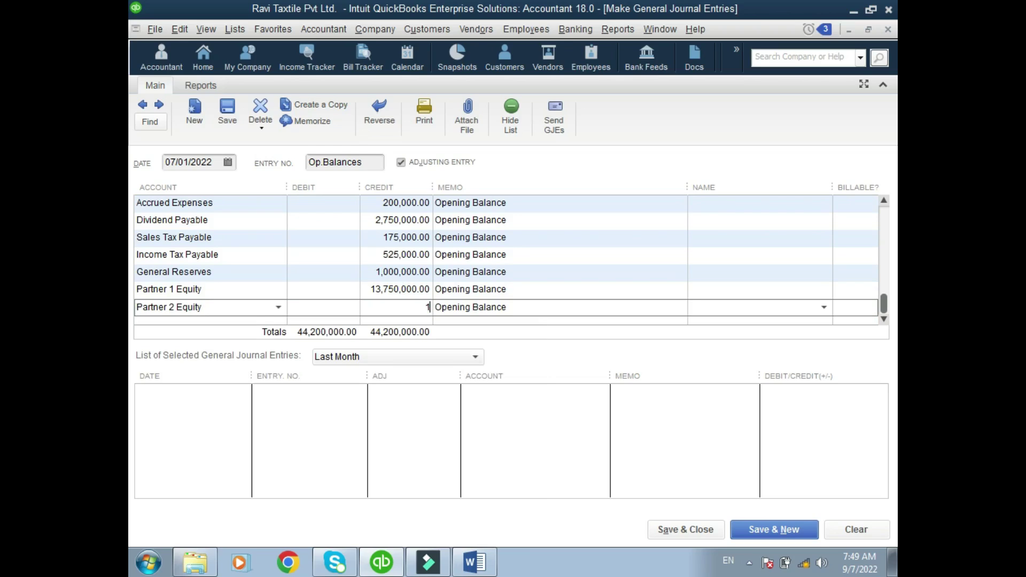
type("3750000")
key("Tab")
key("Tab")
key("Tab")
left_click(402, 288)
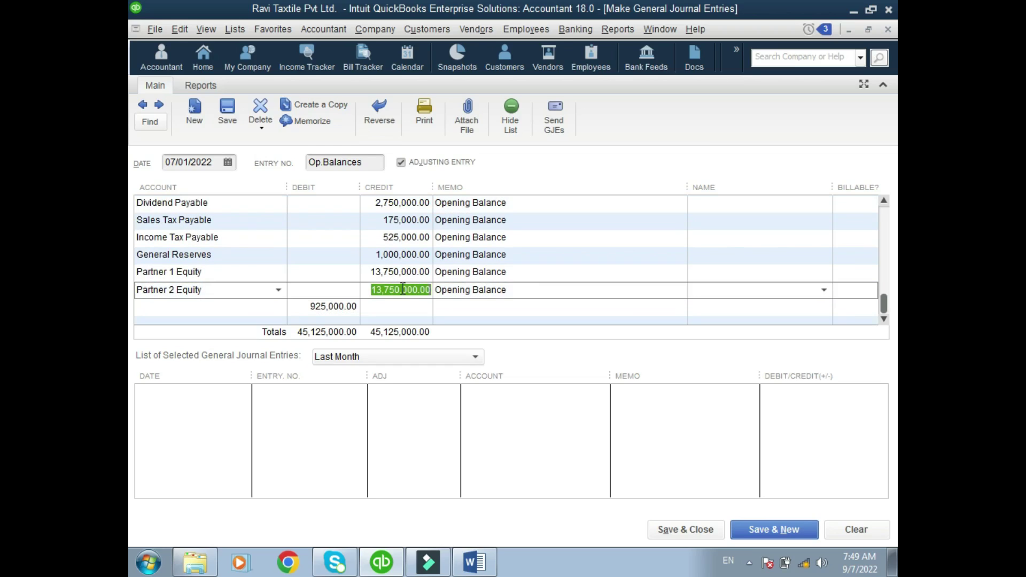
Step: Assign Opening Balance Equity to the twenty-fifth journal line, keeping the balancing debit of 925,000
key("Down")
key("shift+Tab")
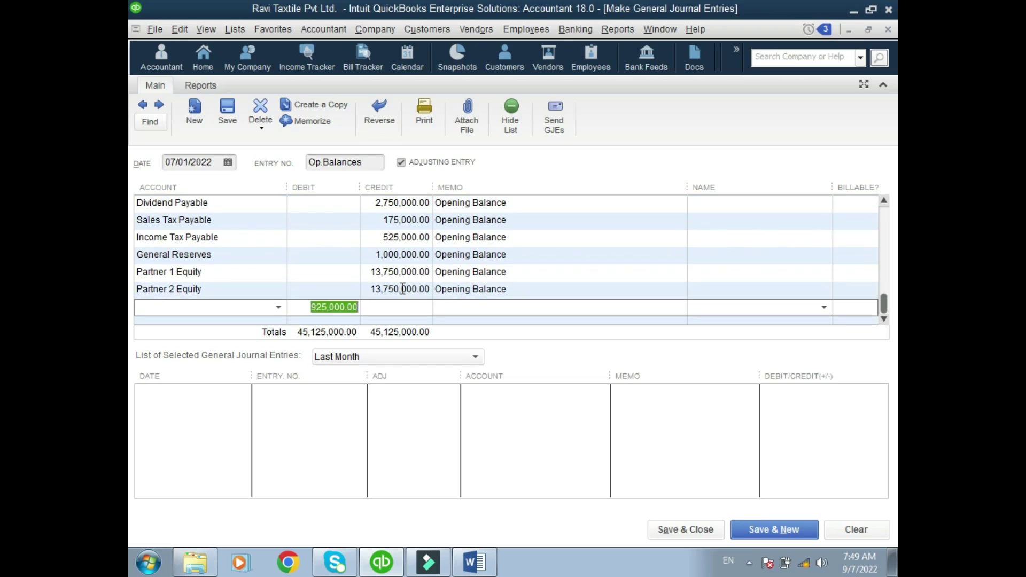
key("shift+Tab")
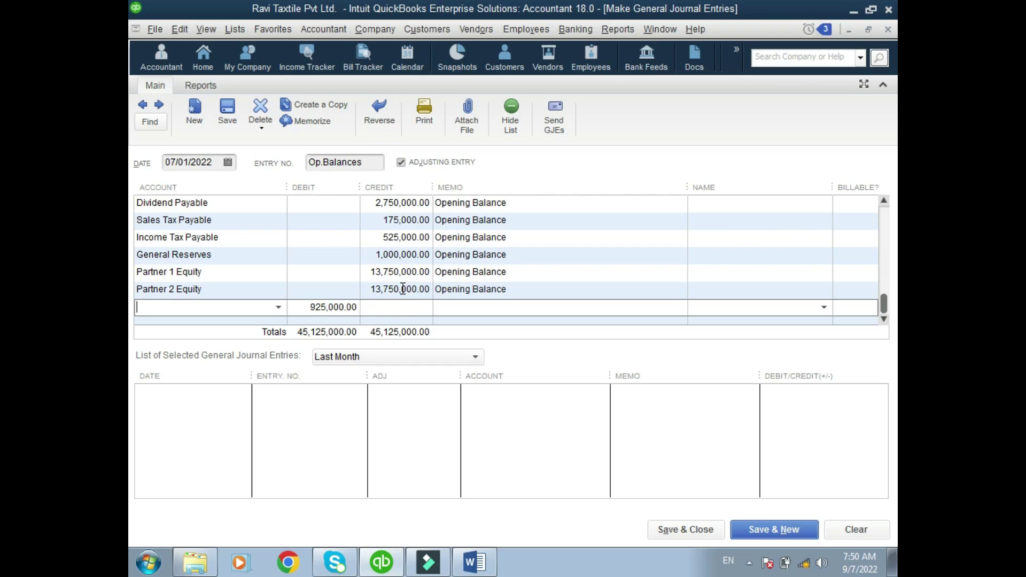
left_click(313, 309)
left_click(225, 309)
type("Opening Balance Equity")
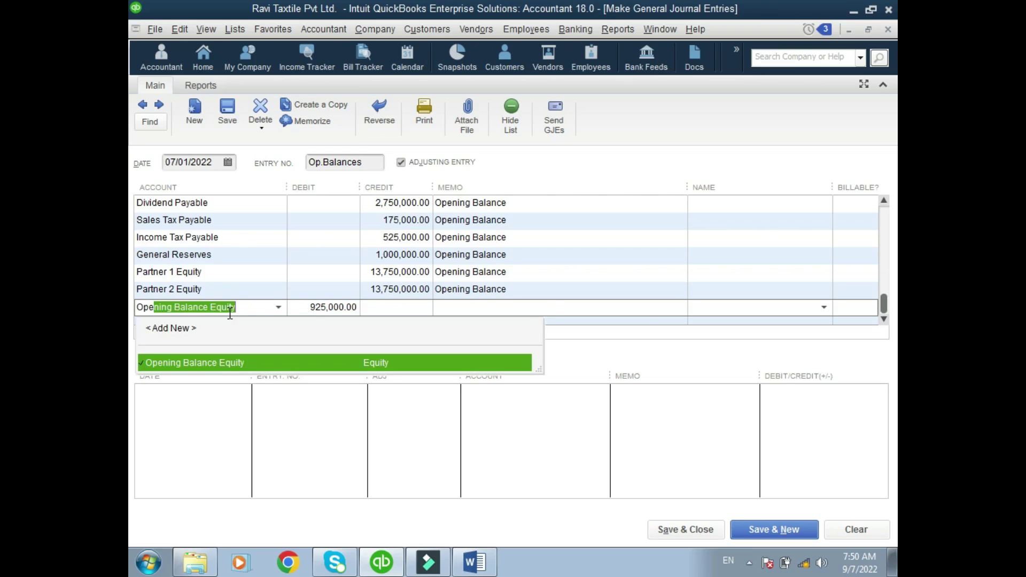
key("Tab")
left_click(239, 311)
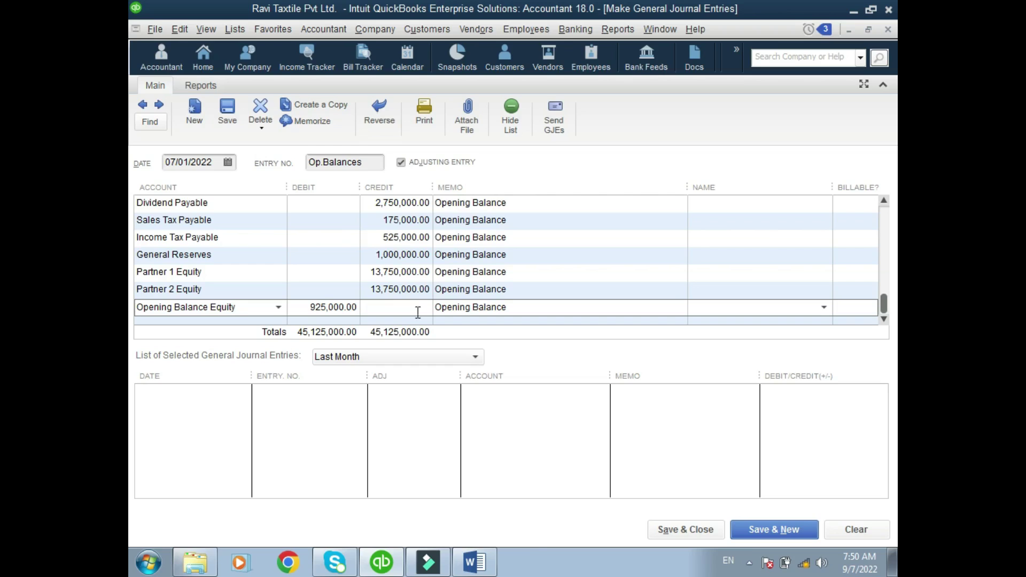
Step: Switch to the Word trial balance and examine the accumulated depreciation rows with their credit amounts
left_click(474, 561)
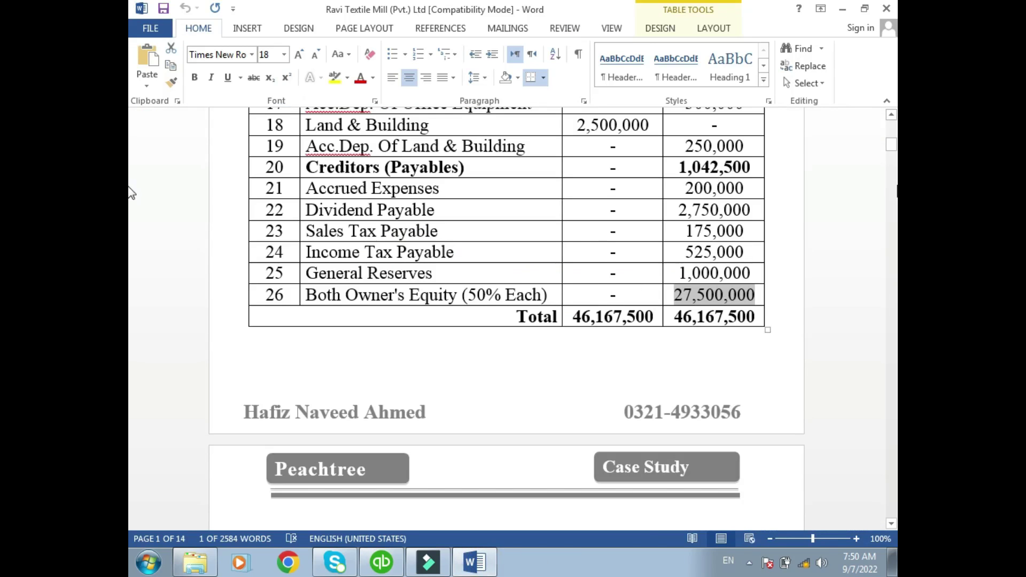
left_click(890, 115)
left_click(892, 118)
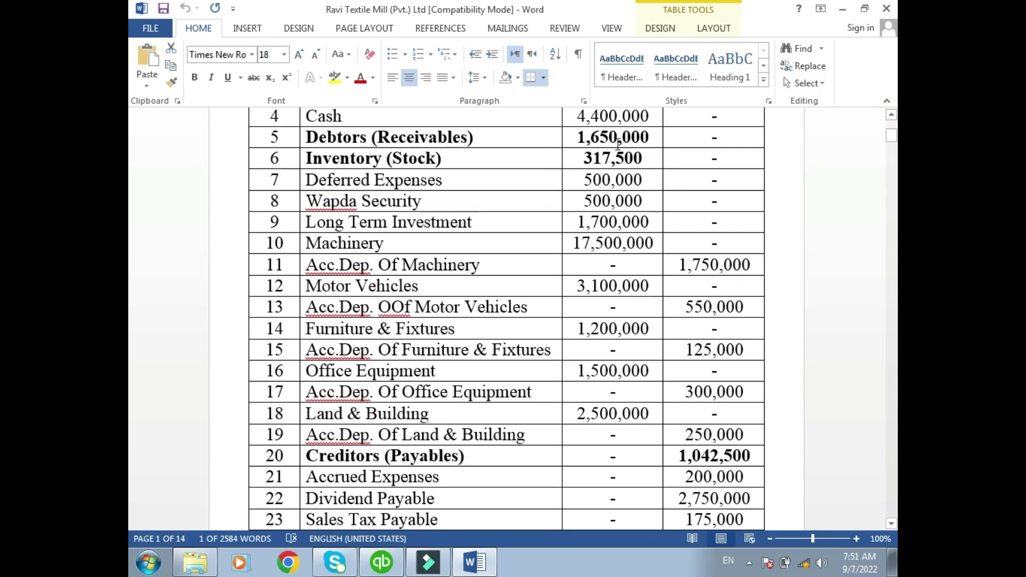
left_click(316, 265)
left_click_drag(317, 265, 443, 266)
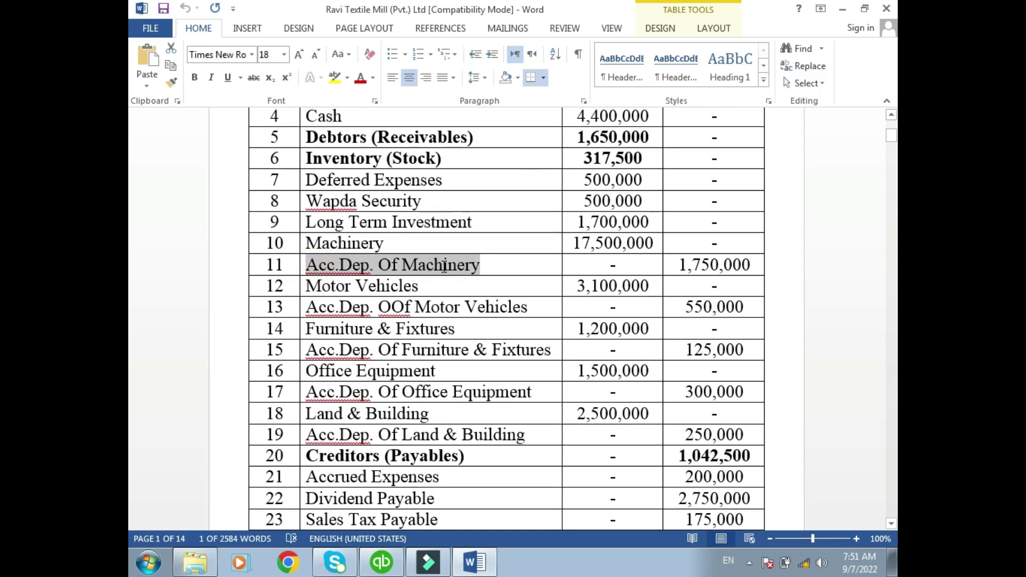
left_click_drag(444, 266, 445, 272)
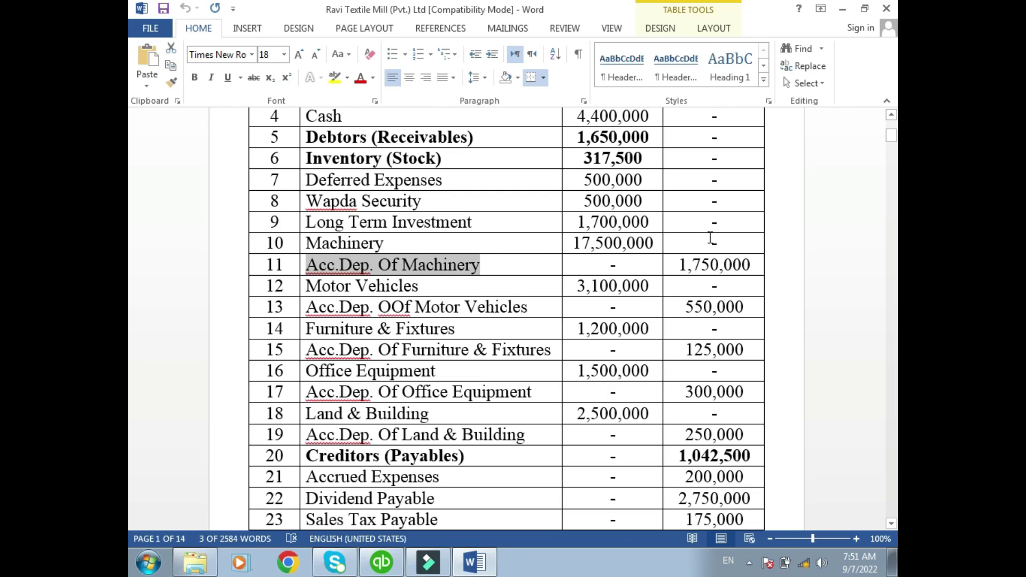
left_click_drag(682, 265, 722, 265)
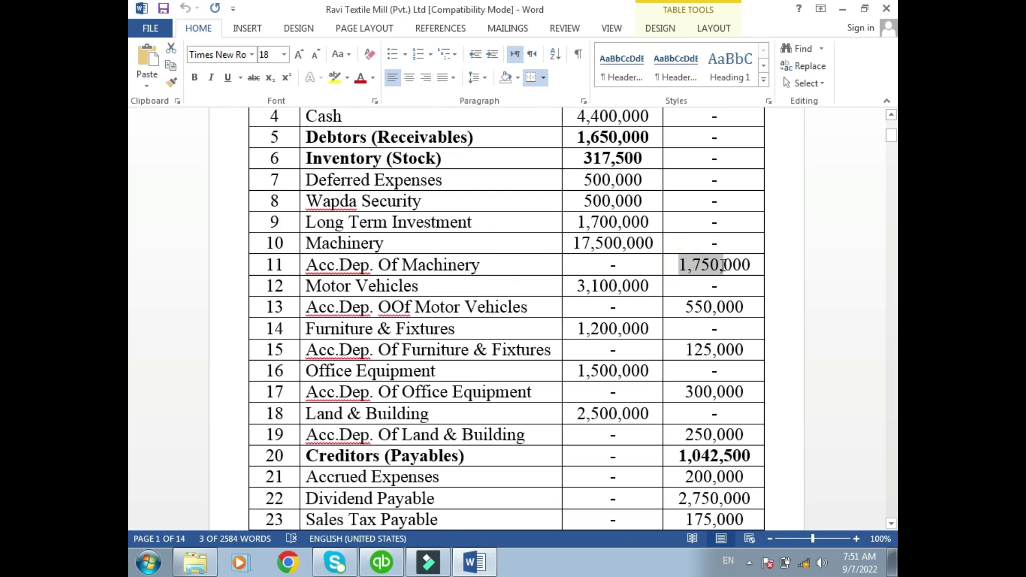
left_click(677, 269)
mouse_move(677, 269)
left_mouse_down()
mouse_move(724, 247)
mouse_move(753, 265)
mouse_move(740, 268)
mouse_move(755, 426)
left_mouse_up()
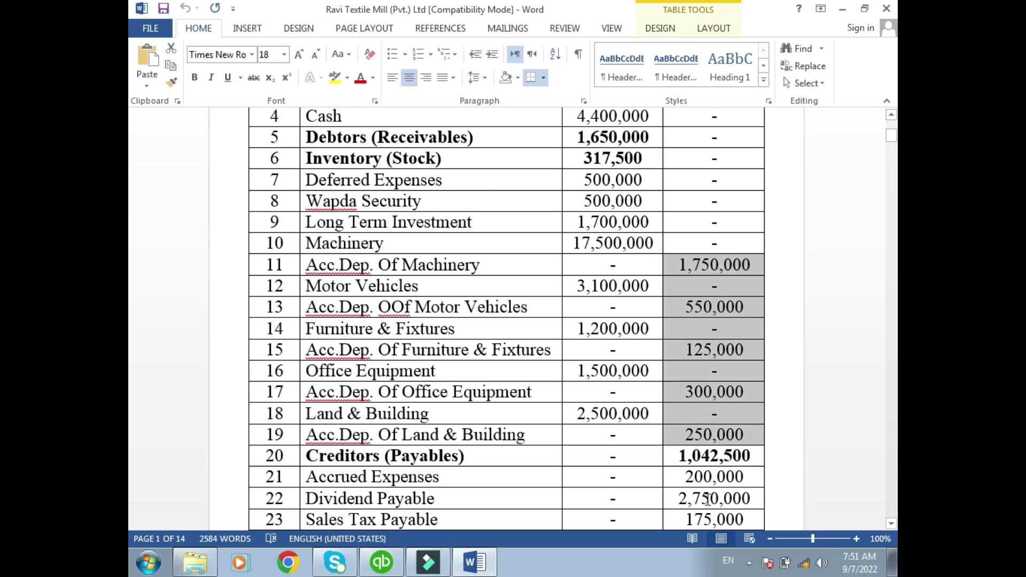
Step: Review the remaining credit rows of the Word trial balance against the credits in the QuickBooks journal entry
mouse_move(704, 478)
left_mouse_down()
mouse_move(706, 532)
mouse_move(706, 336)
left_mouse_up()
left_click(894, 114)
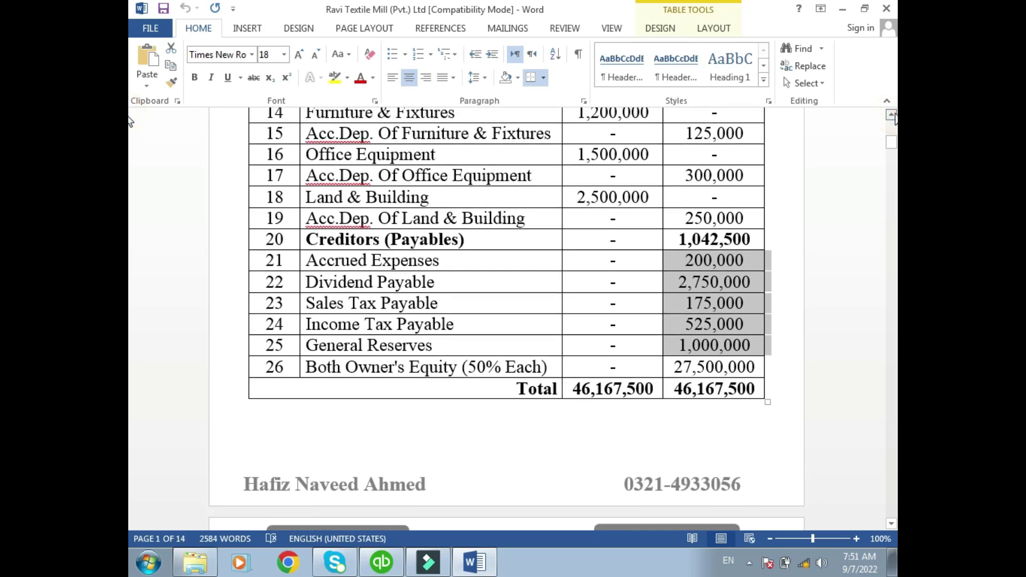
left_click_drag(690, 201, 704, 369)
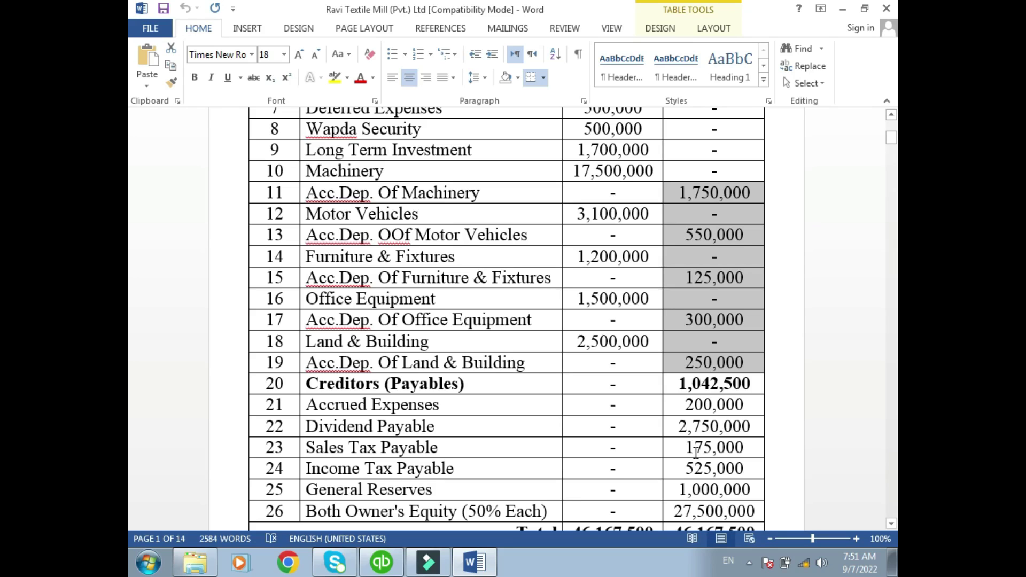
scroll(559, 462, "down", 1)
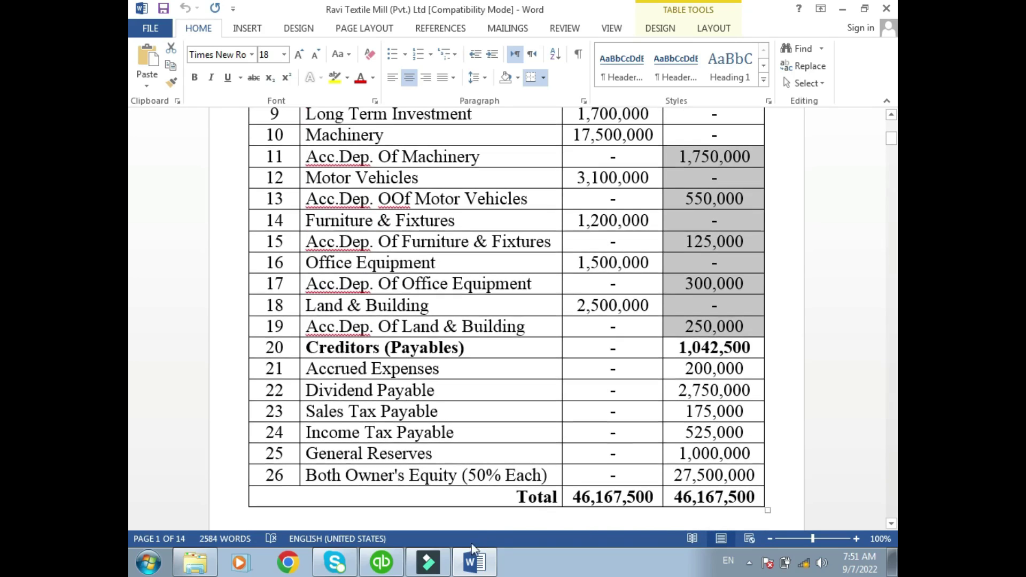
left_click(399, 569)
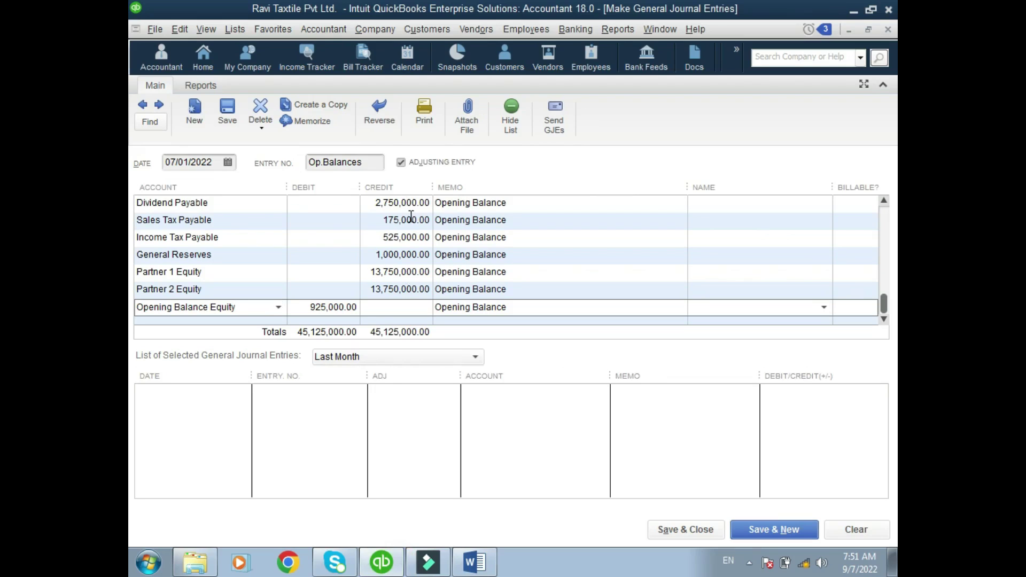
left_click(473, 561)
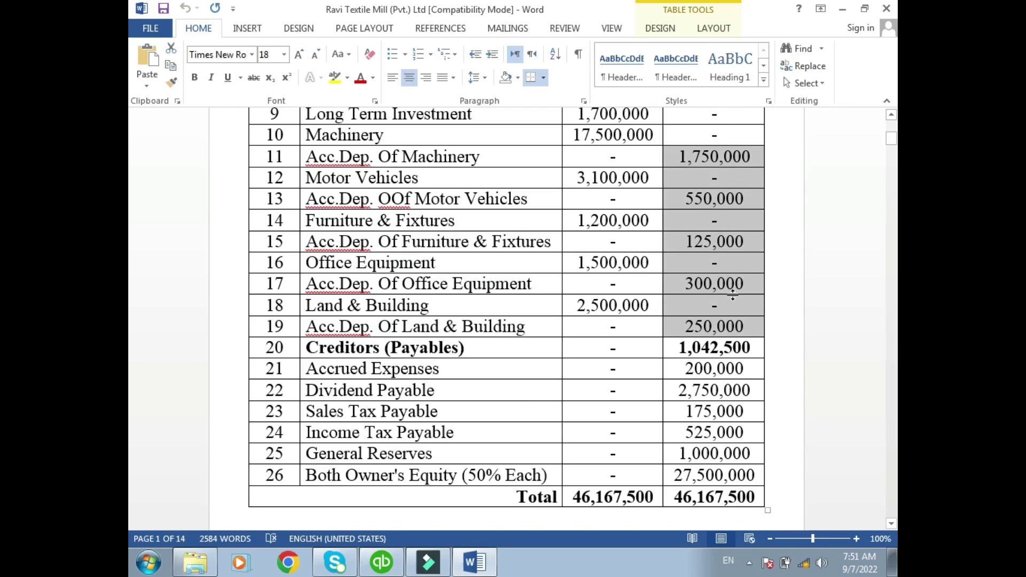
left_click(381, 561)
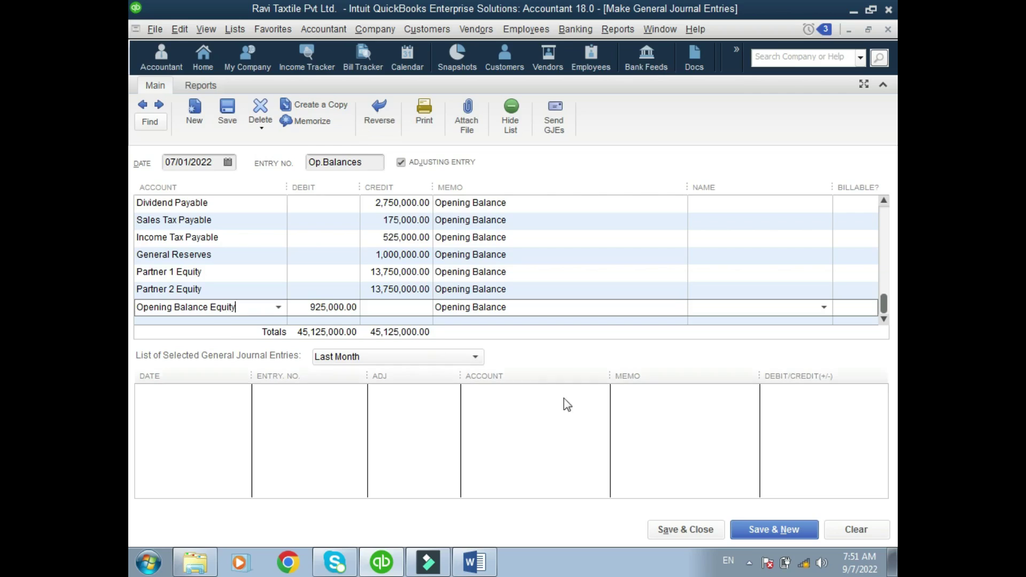
Step: Try to save the Op.Balances journal entry and dismiss the messages
left_click(751, 534)
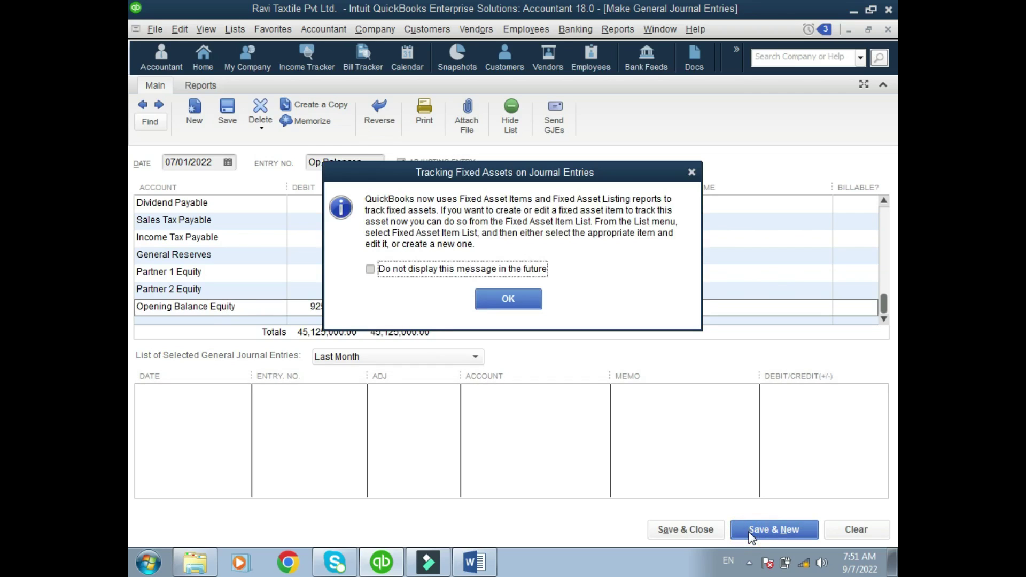
left_click(524, 299)
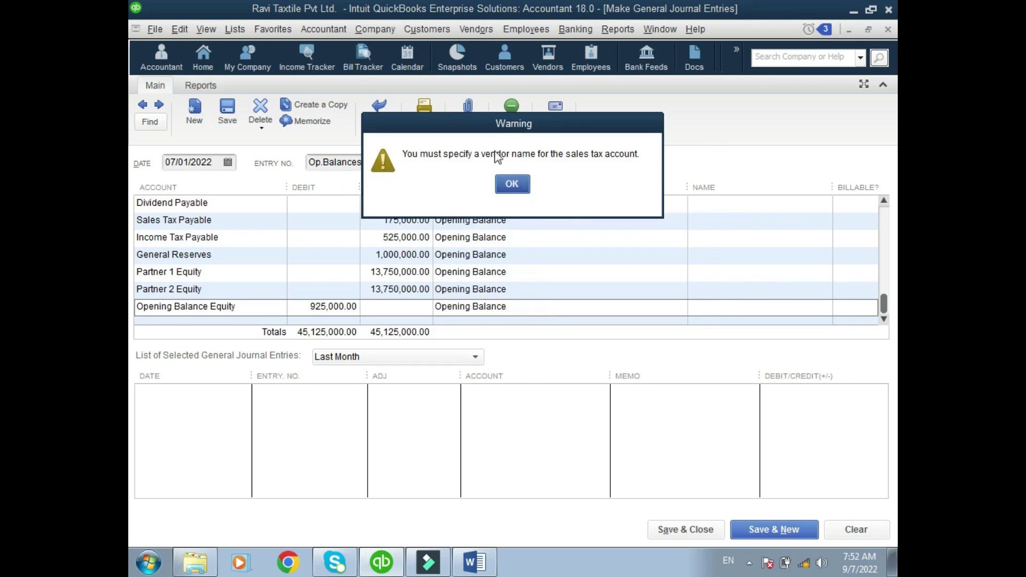
left_click_drag(514, 115, 516, 105)
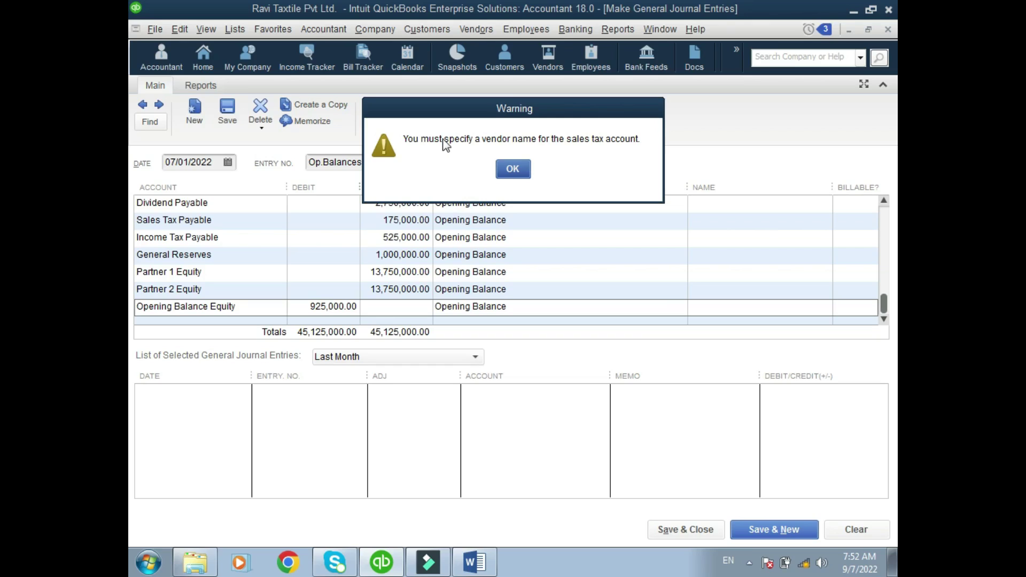
left_click(518, 168)
Step: Assign the vendor FBR as the name on the Sales Tax Payable line of the journal entry
left_click(254, 226)
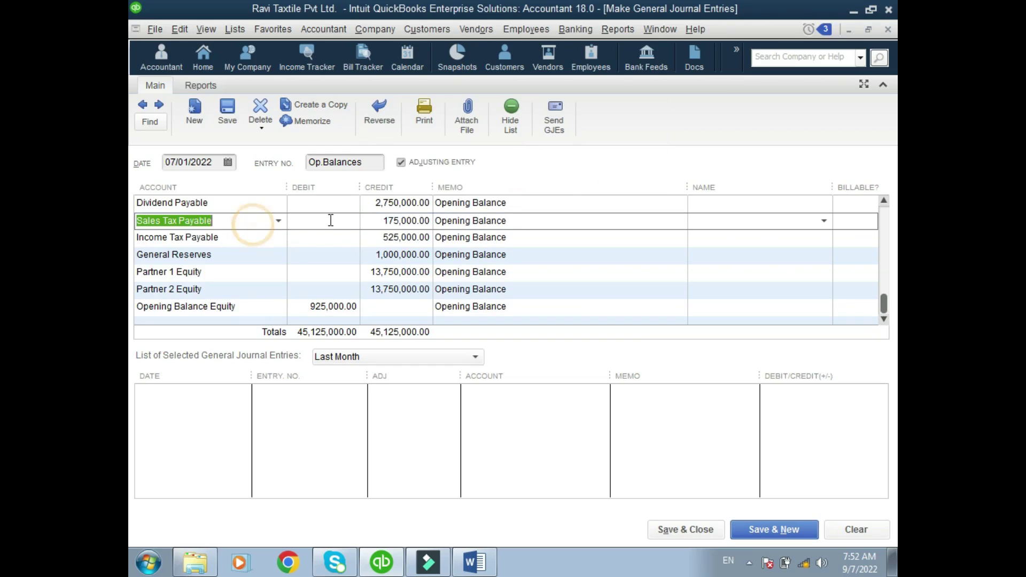
left_click_drag(372, 222, 407, 221)
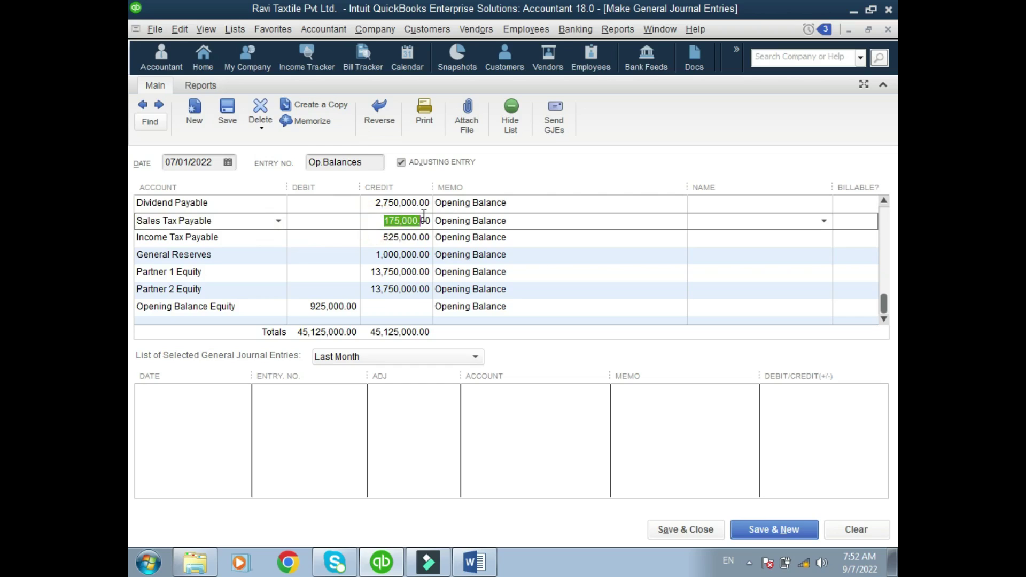
left_click(703, 223)
left_click(823, 221)
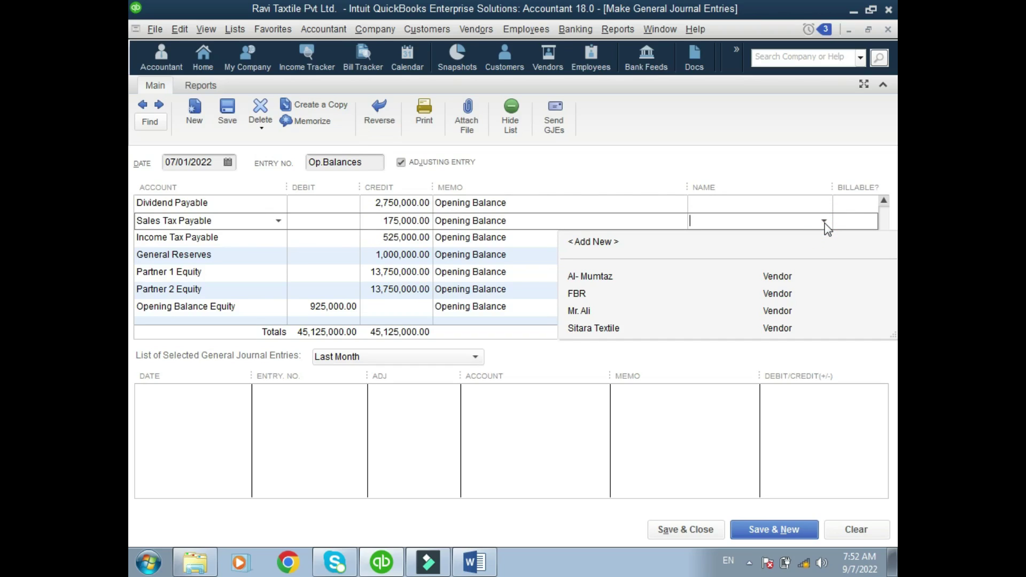
left_click(578, 293)
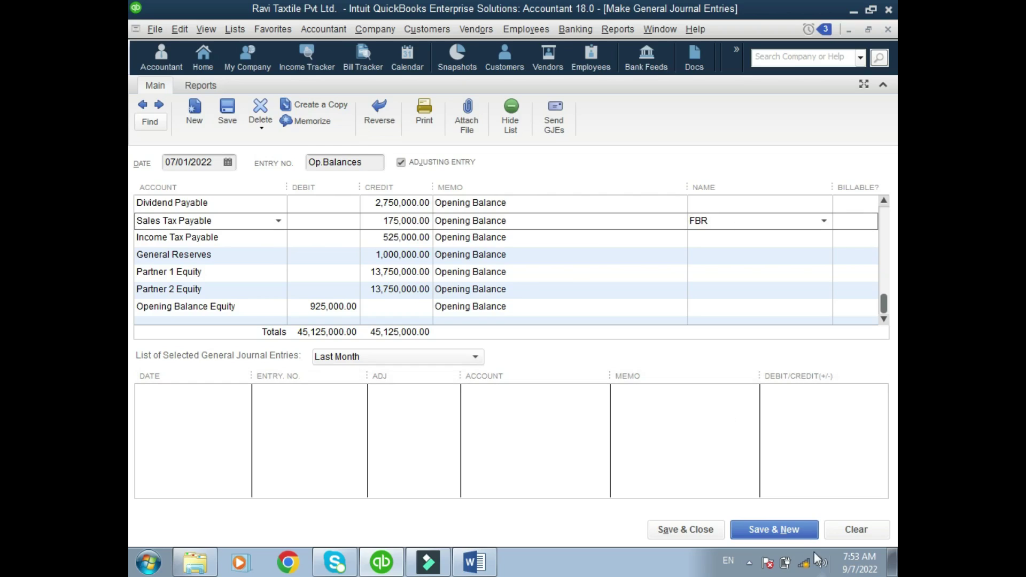
Step: Save the Op.Balances journal entry, accept the fixed asset notice and leave the journal window
left_click(795, 530)
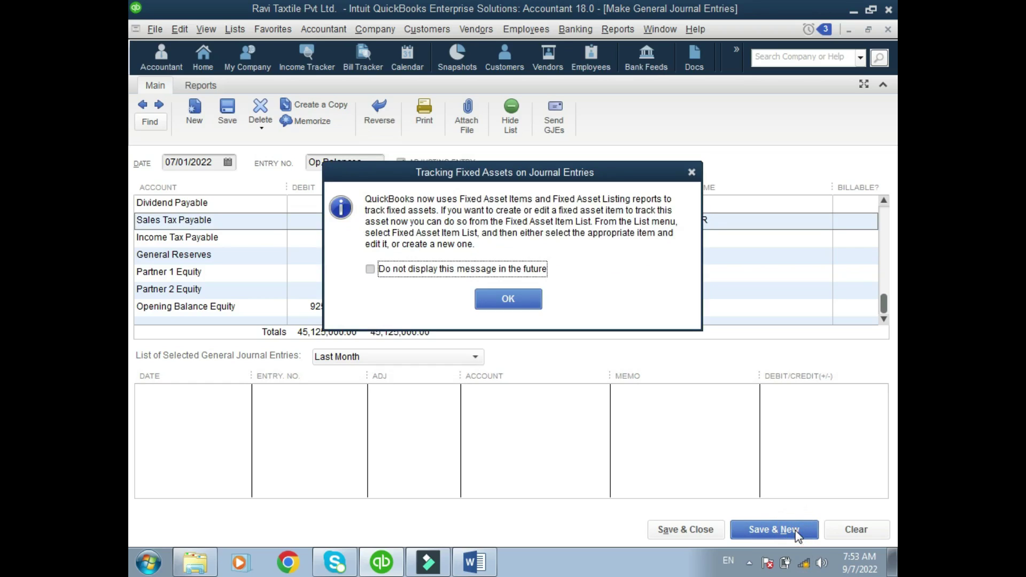
left_click(523, 298)
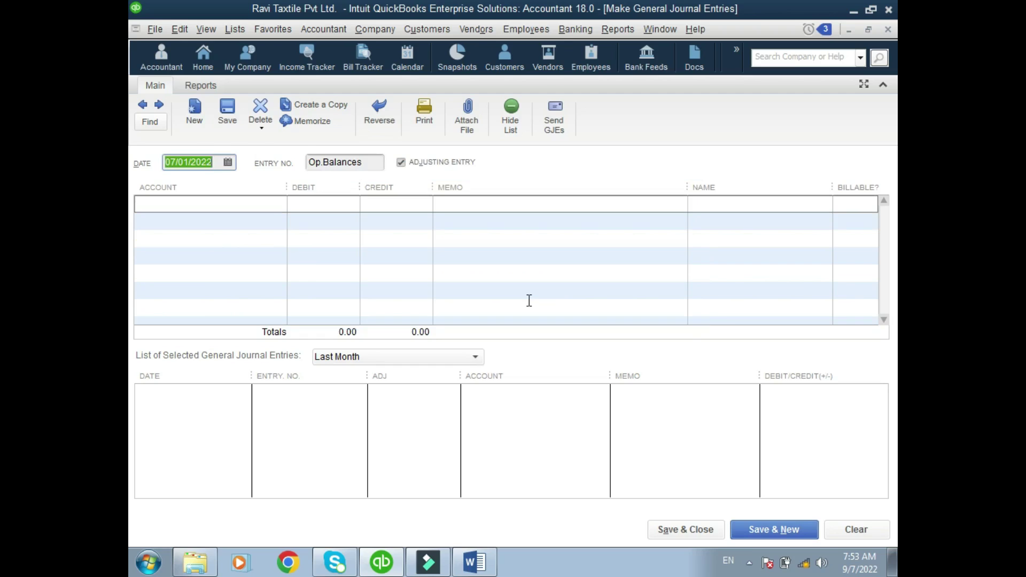
key("Escape")
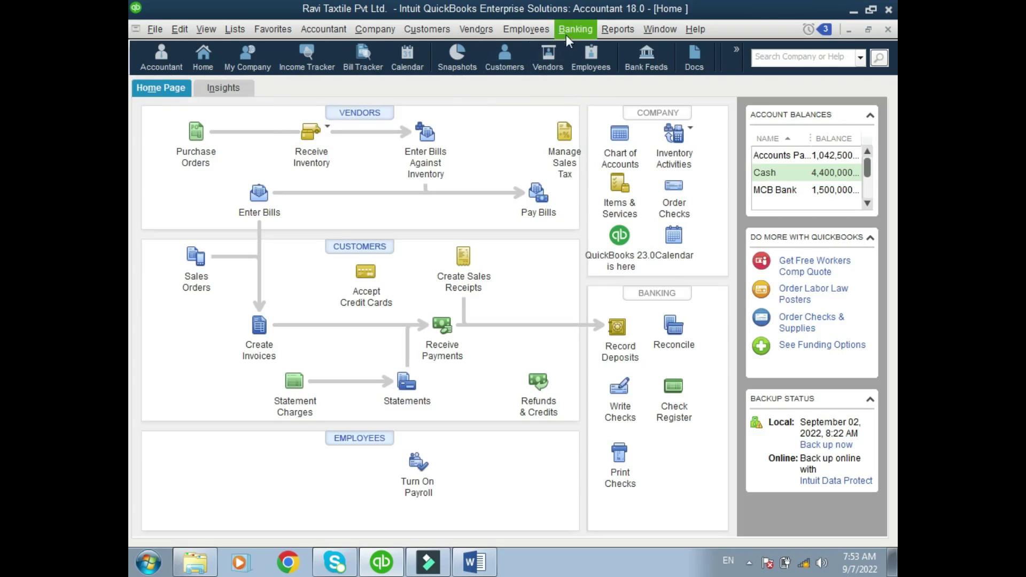
Step: Open the Trial Balance report from the Accountant & Taxes reports and set its dates to All
left_click(609, 31)
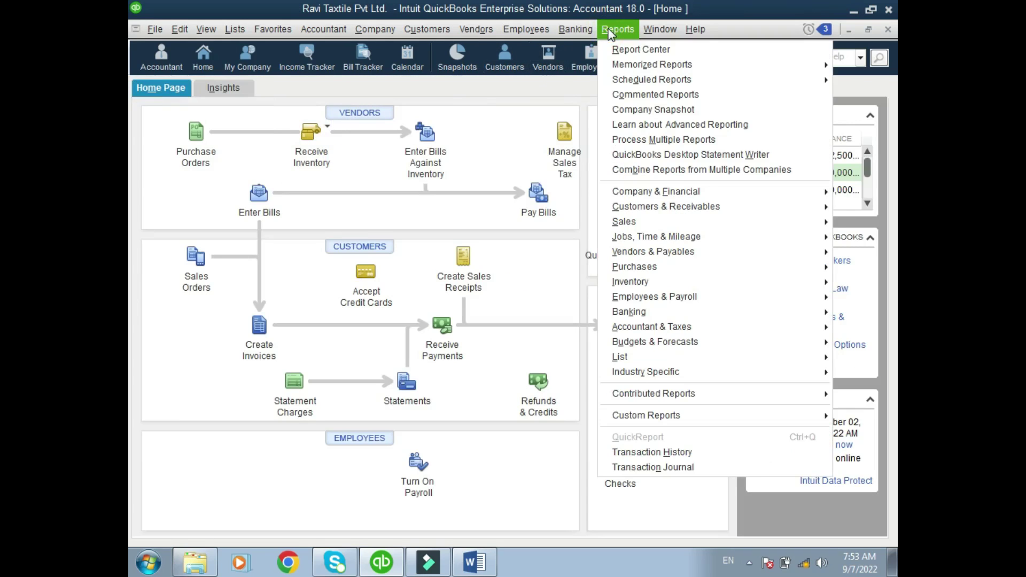
mouse_move(648, 327)
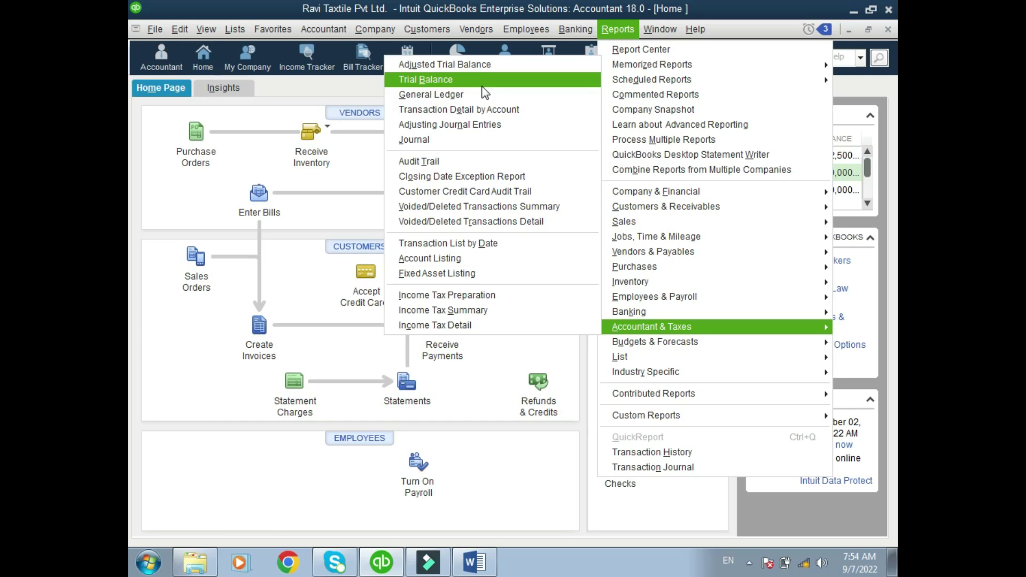
left_click(475, 79)
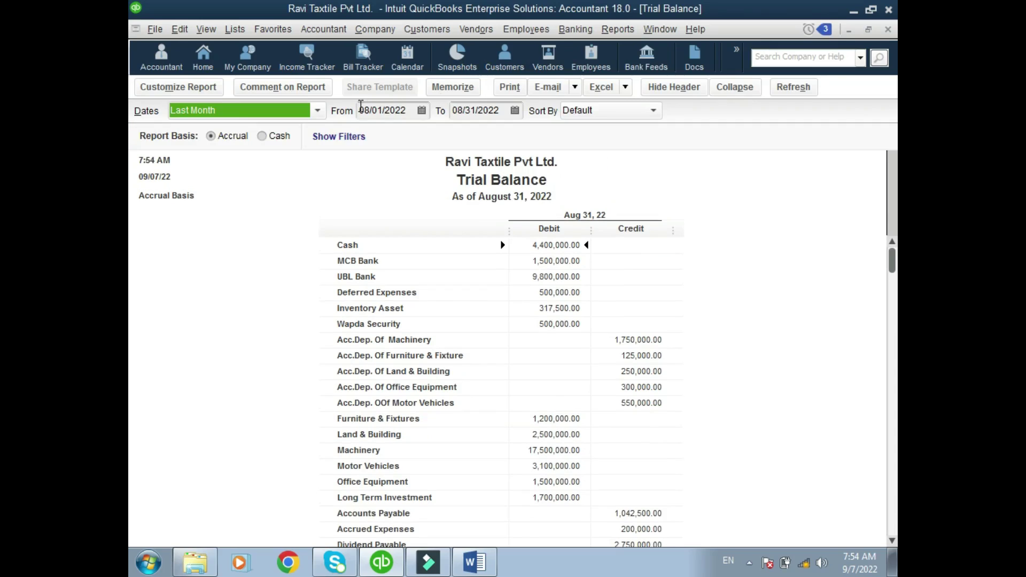
left_click(321, 110)
left_click(339, 153)
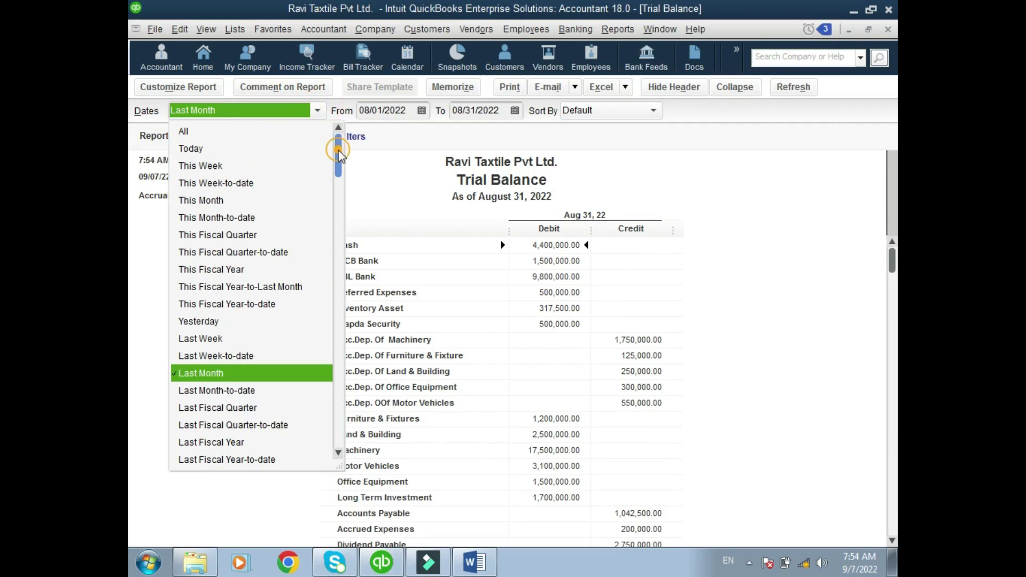
left_click(276, 132)
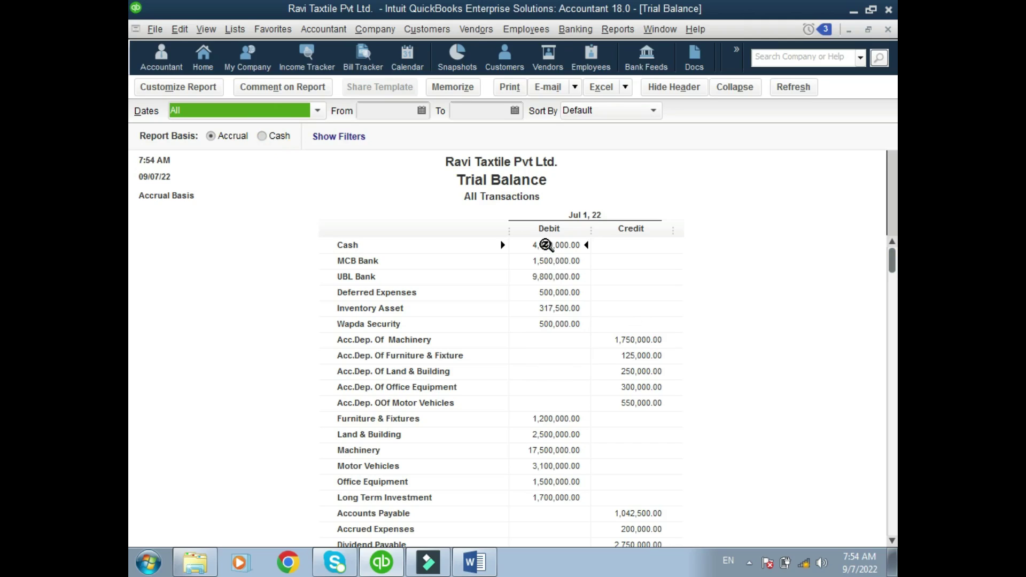
Step: Go through the Trial Balance accounts from Cash down to the total row, and close the report without memorizing it
key("Down")
key("Down")
key("Down")
key("Down")
key("Down")
key("Down")
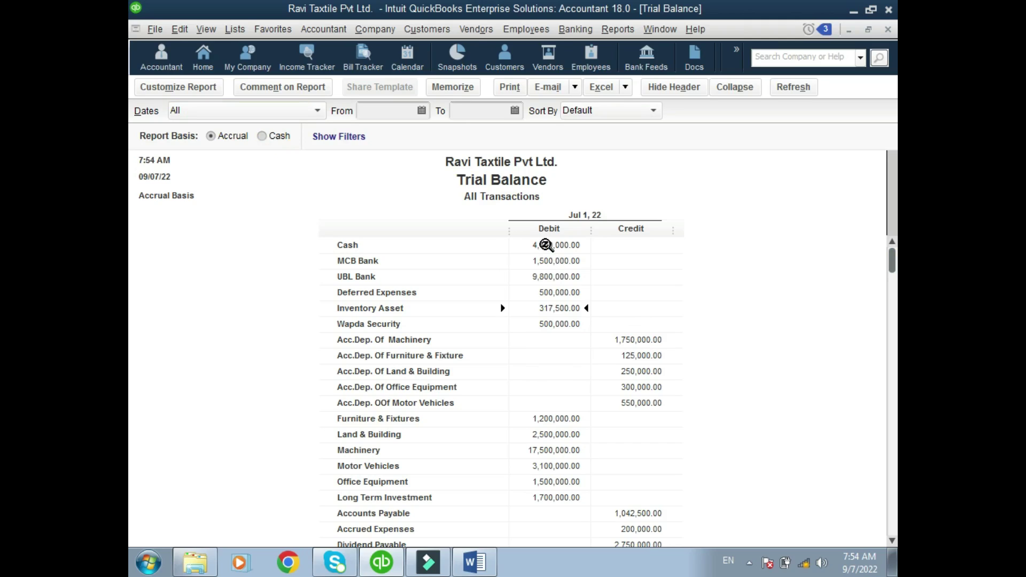
key("Down")
key("Down")
key("Down")
key("Down")
key("Down")
key("Down")
key("Down")
key("Down")
key("Down")
key("Down")
key("Down")
key("Down")
key("Down")
key("Down")
key("Down")
key("Down")
key("Down")
key("Down")
key("Down")
key("Down")
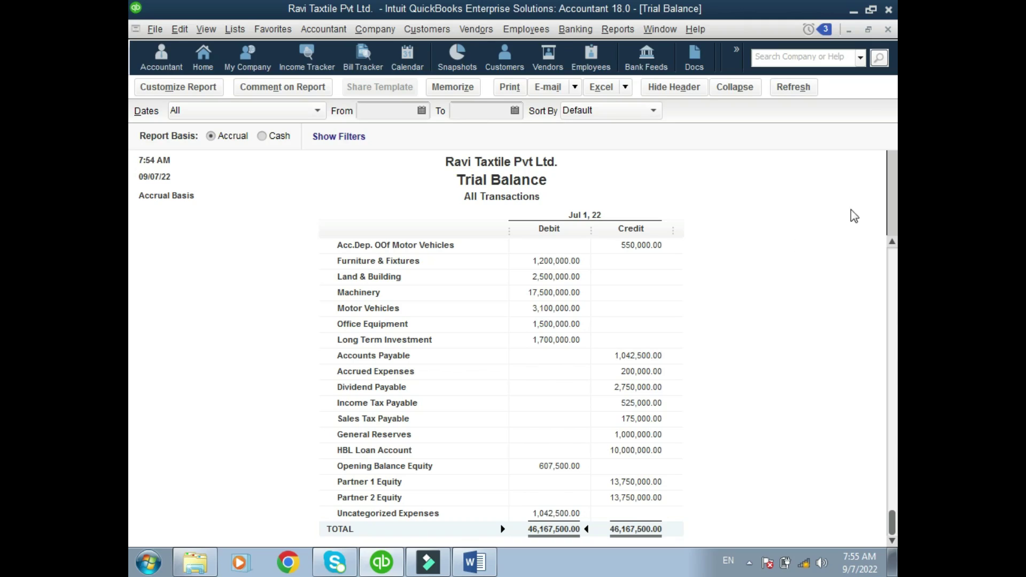
left_click(890, 31)
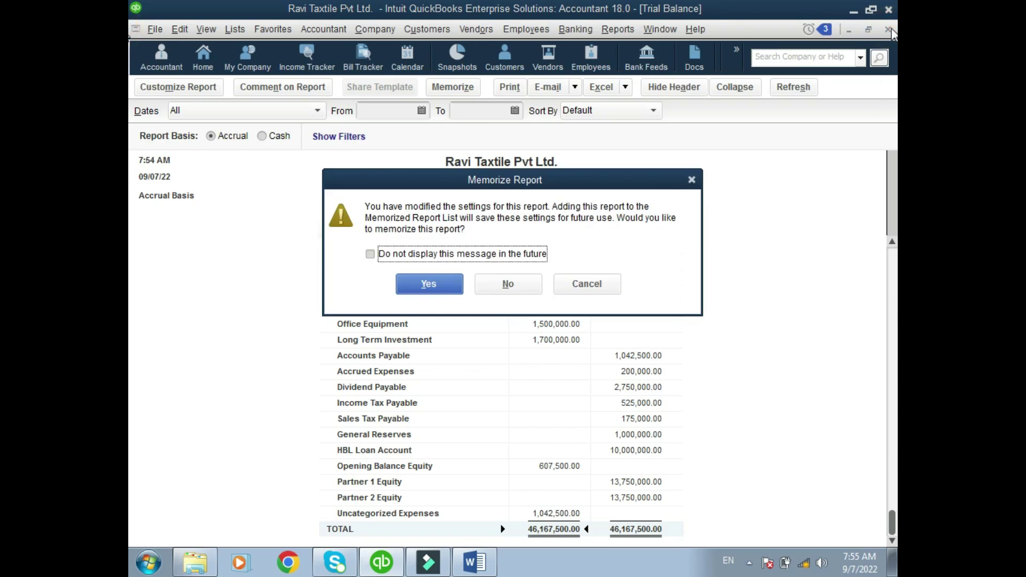
left_click(518, 283)
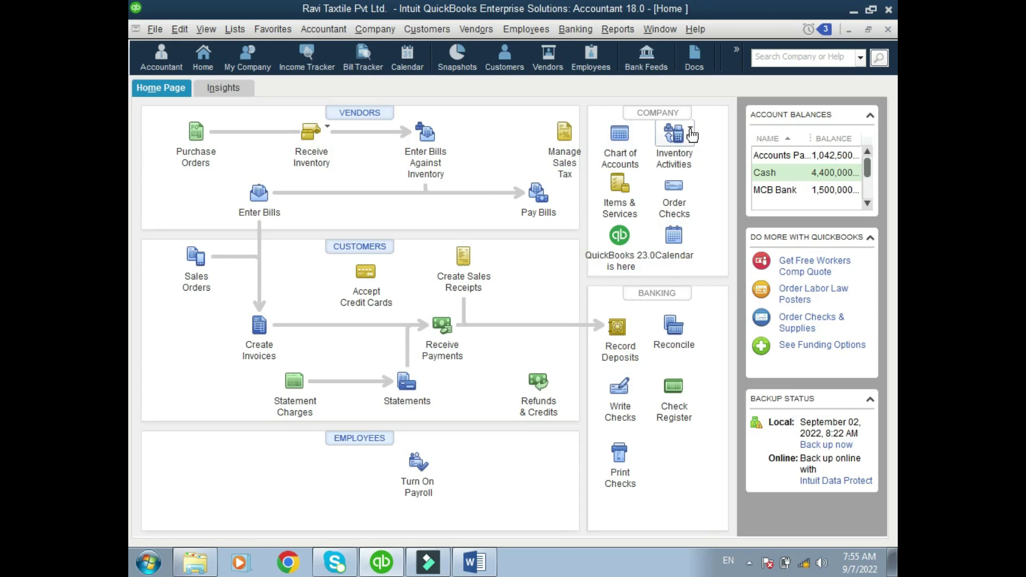
Step: Look over the vendors and their balances in the Vendor Center and close it
left_click(370, 114)
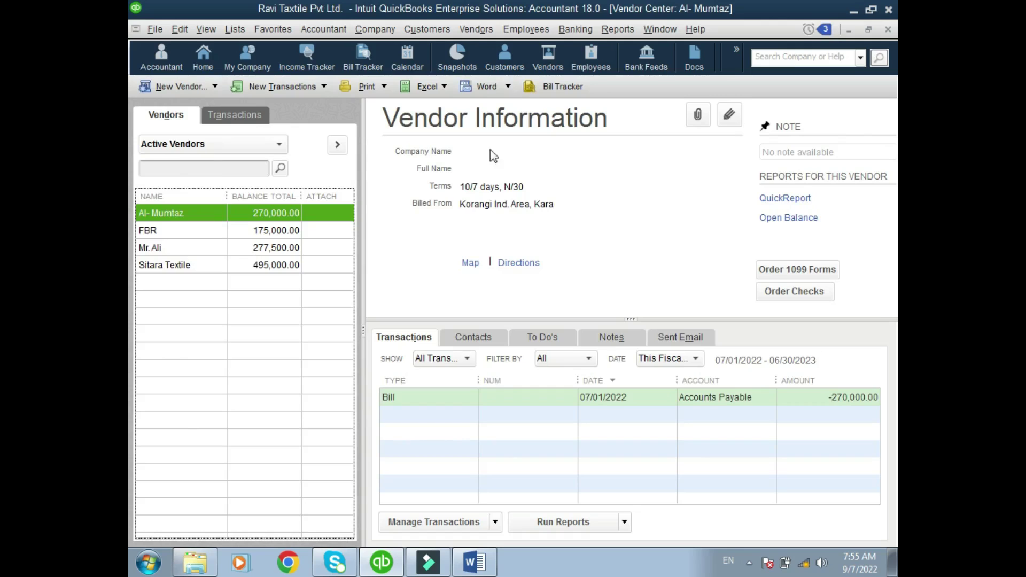
left_click(886, 30)
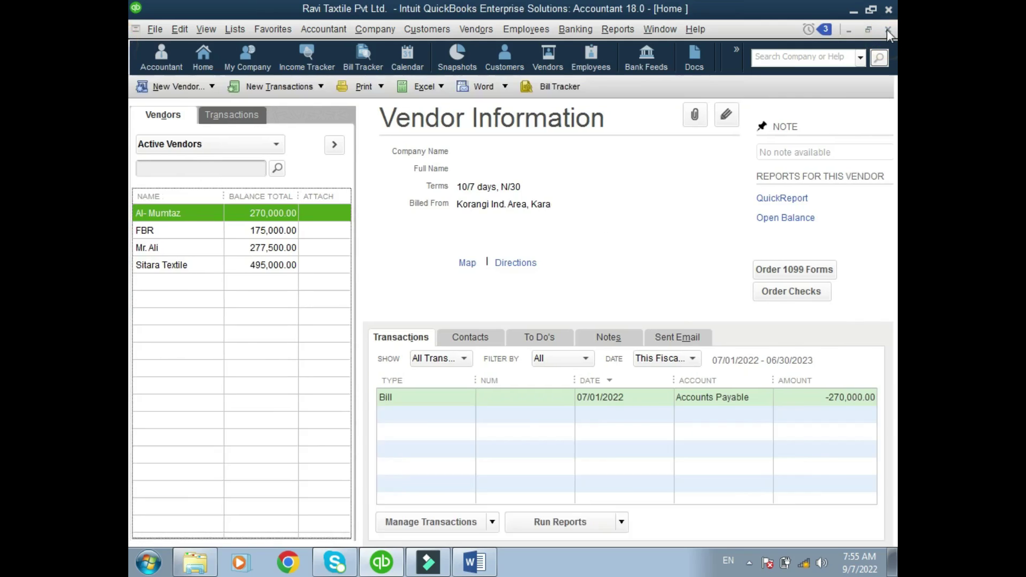
Step: Start a new customer record from the Customer Center, enter the customer's name and set the opening balance to 550,000
left_click(376, 248)
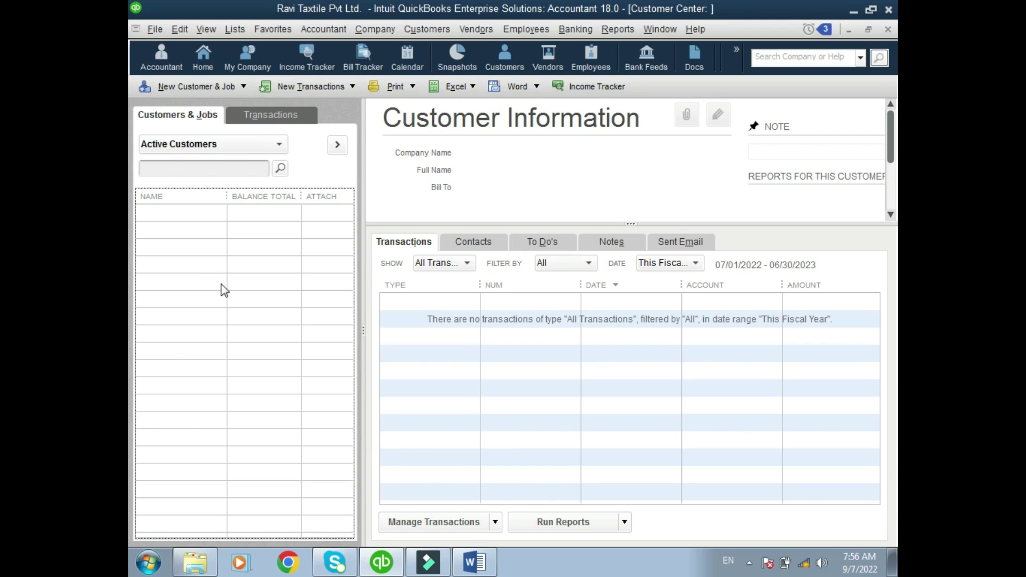
left_click(238, 89)
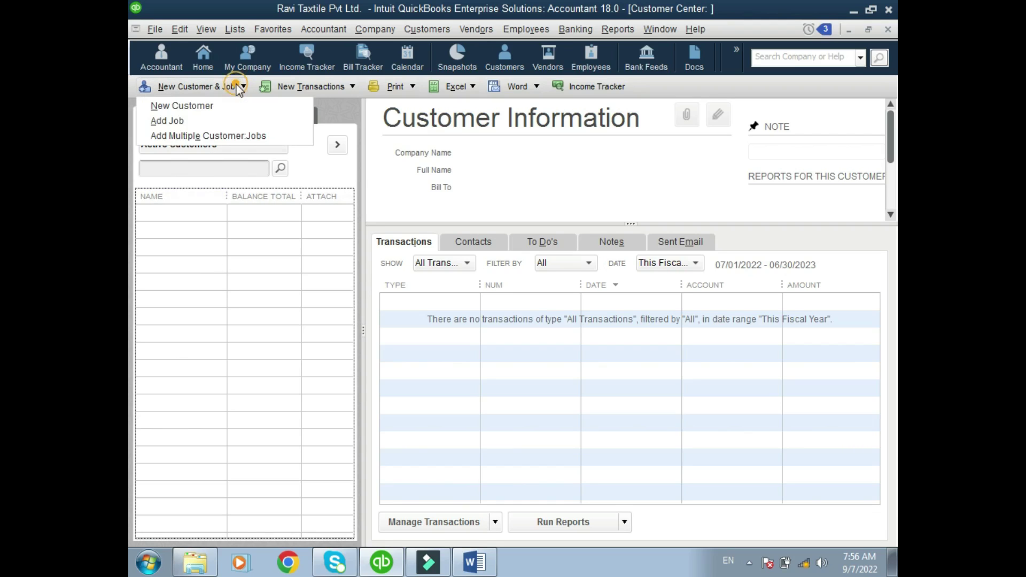
left_click(231, 101)
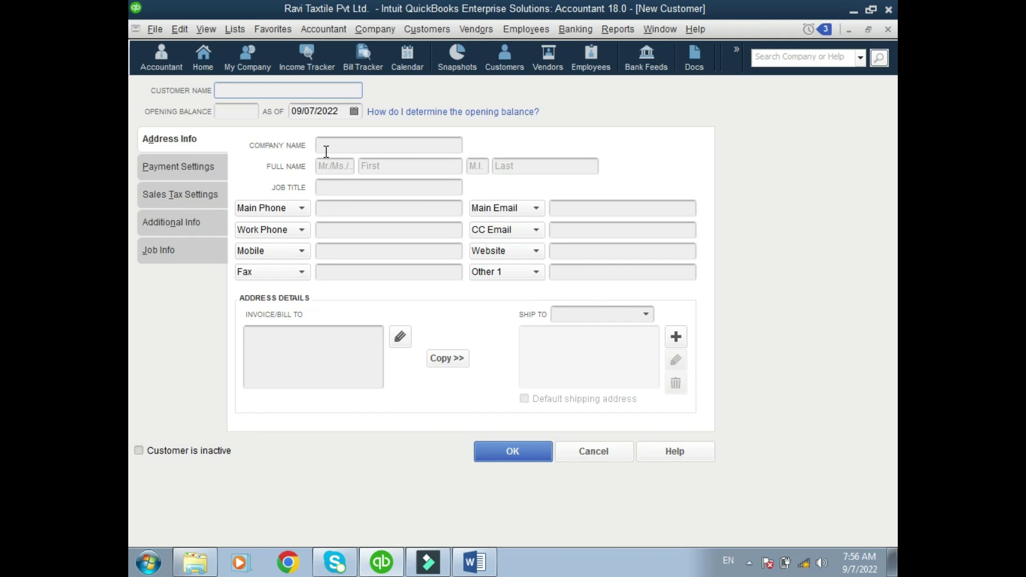
type("H.K Bukhsh")
left_click(237, 113)
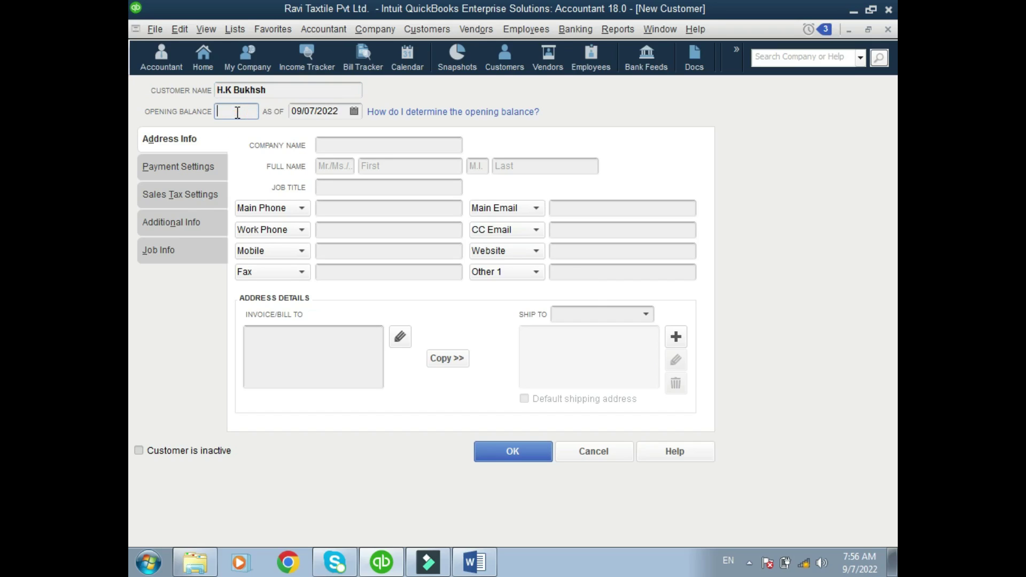
type("55000")
left_click(354, 112)
left_click(241, 112)
type("00...")
Step: Set the customer's opening balance date to 07/01/2022 and save the record
left_click(354, 111)
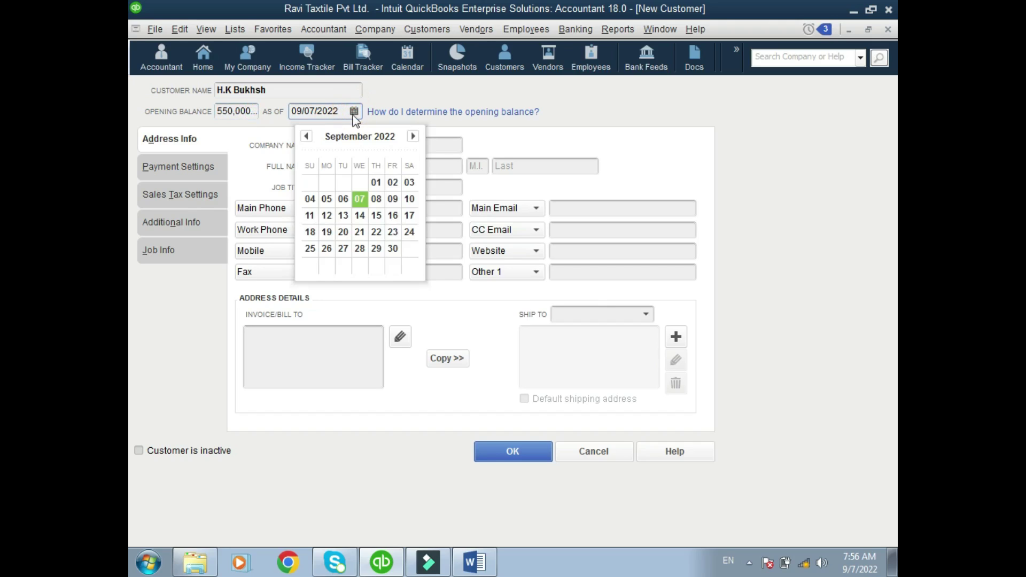
left_click(311, 134)
left_click(311, 134)
left_click(311, 134)
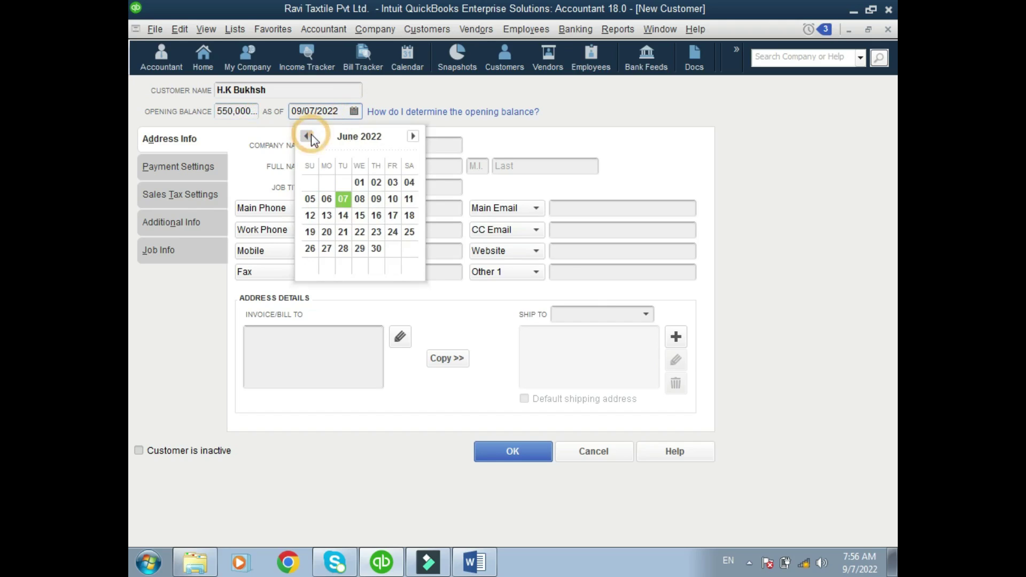
left_click(411, 137)
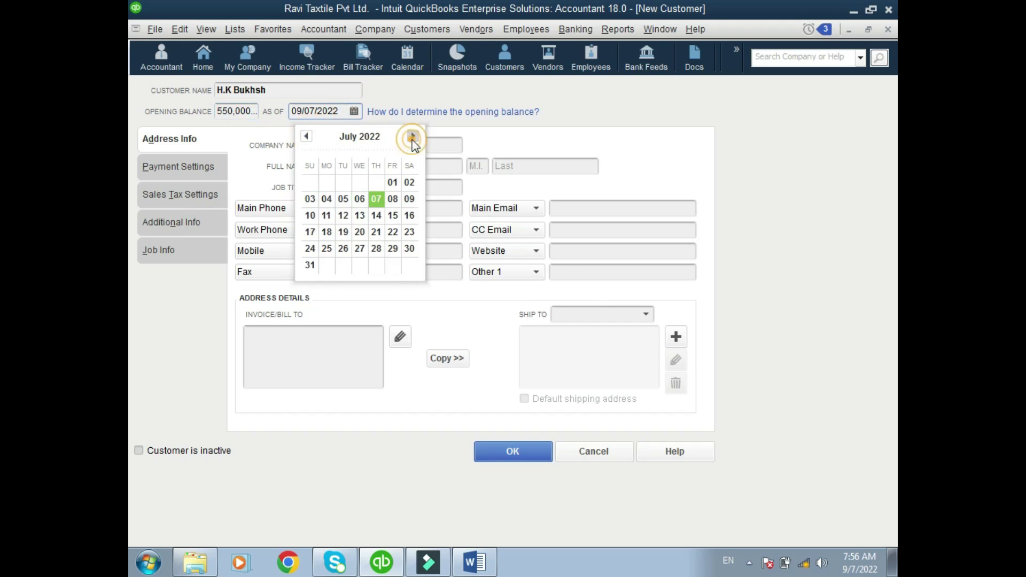
left_click(393, 183)
left_click(519, 452)
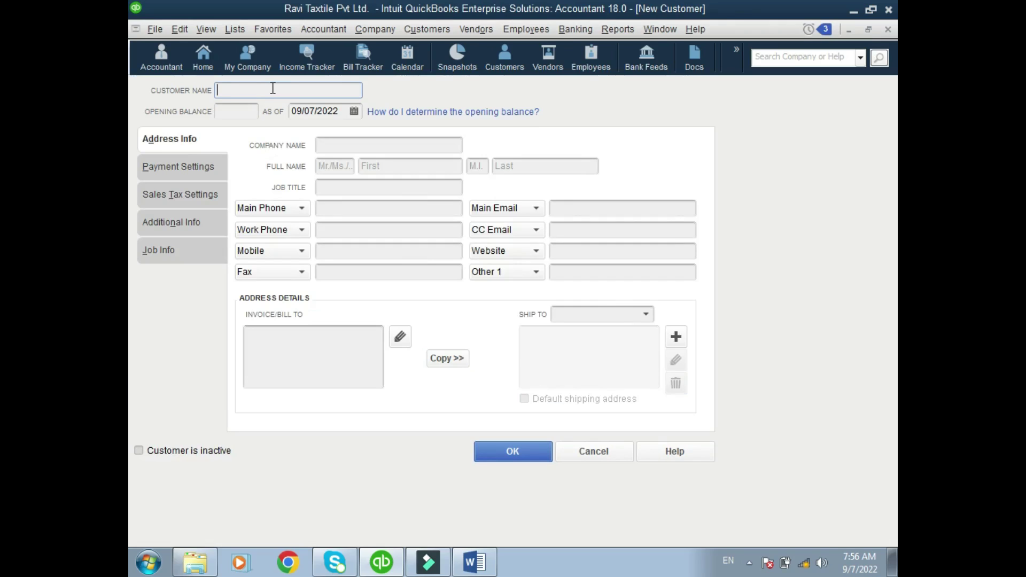
Step: Add the customer Riaz & Sons with an opening balance of 600,000 as of 07/01/2022
type("Riaz & Sons")
left_click(236, 109)
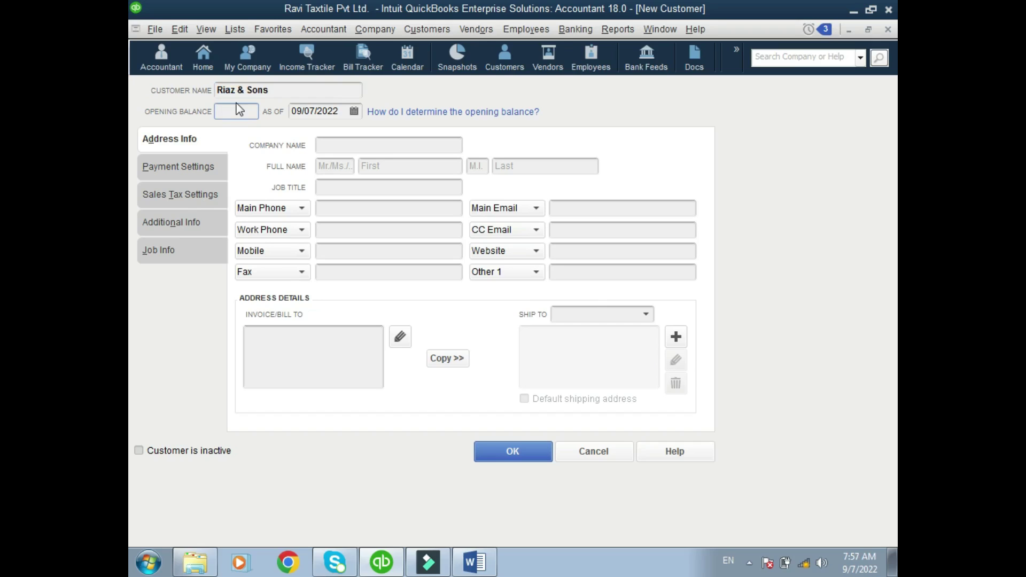
type("600000")
left_click(354, 110)
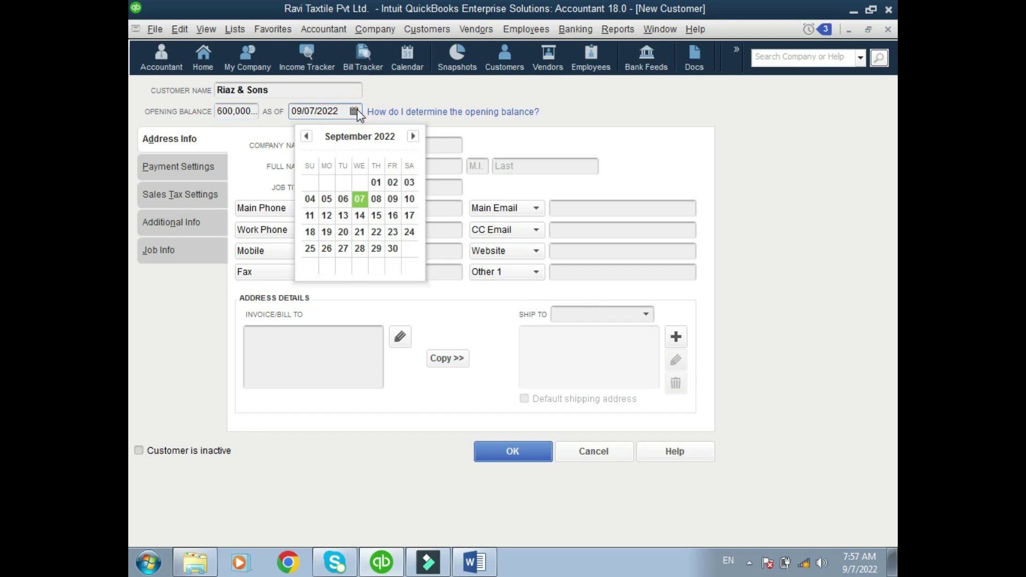
left_click(309, 137)
left_click(308, 136)
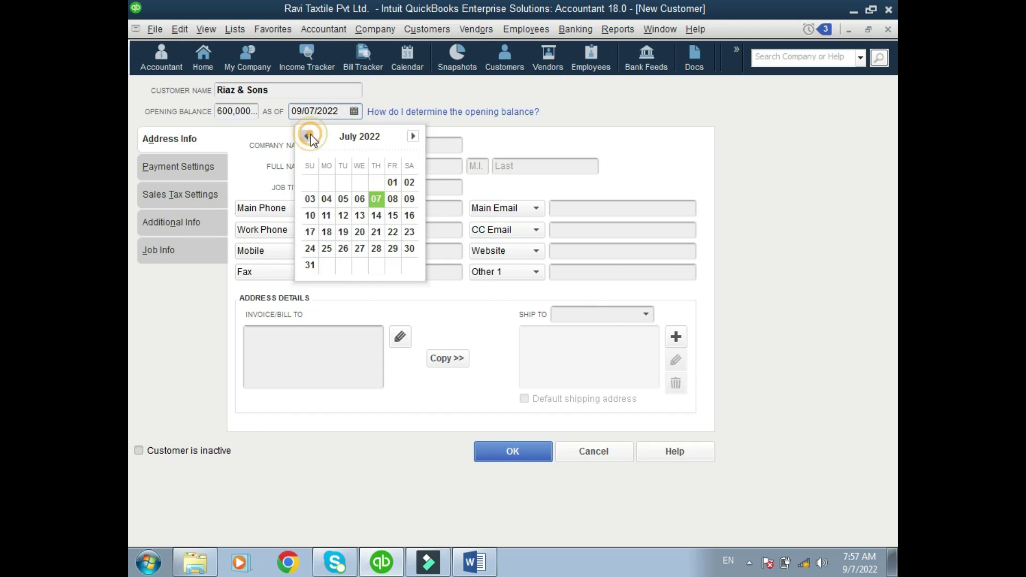
left_click(392, 182)
left_click(513, 452)
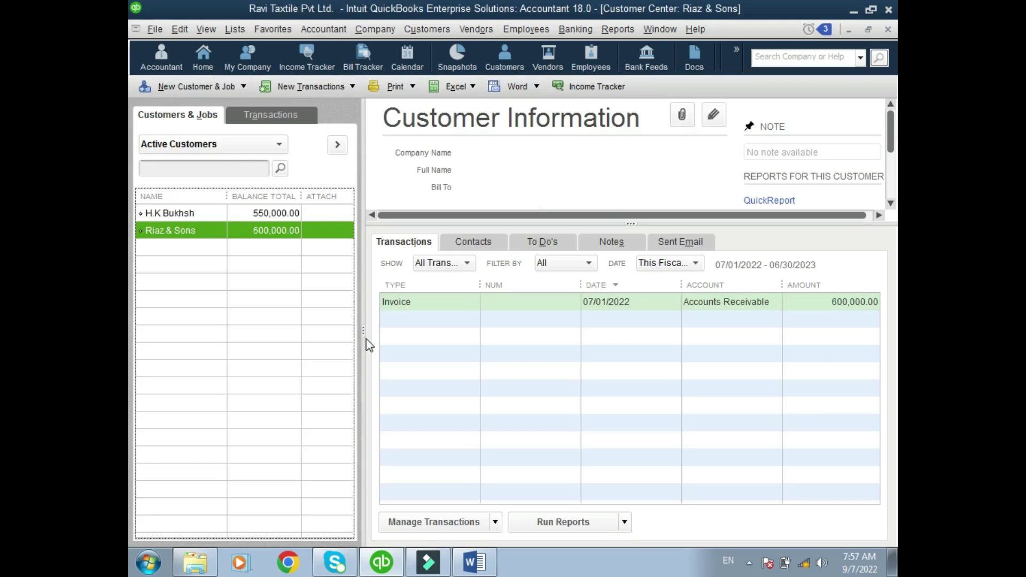
Step: Start another customer record named Akhter & sons with an opening balance of 200,000
left_click(223, 86)
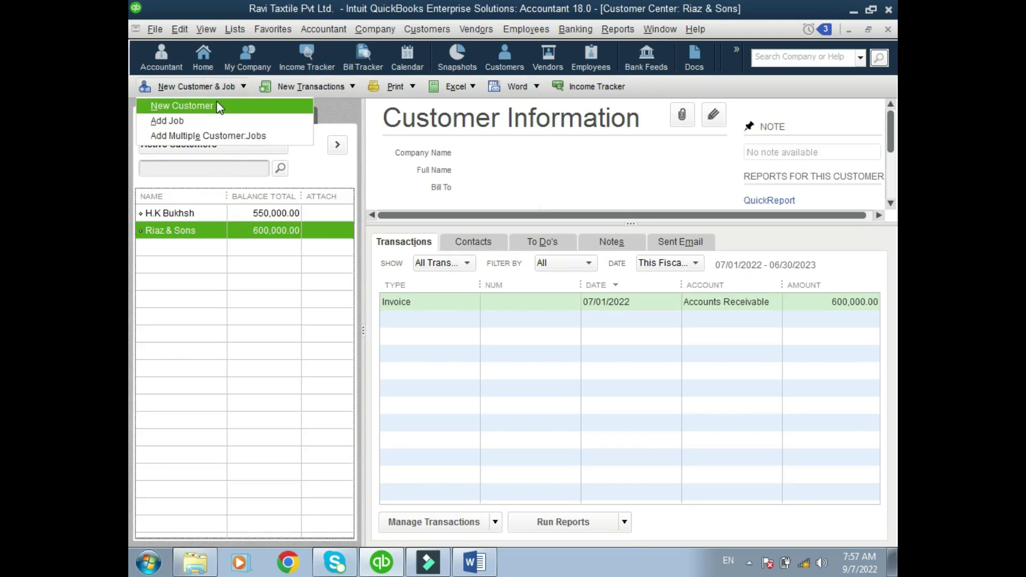
left_click(183, 103)
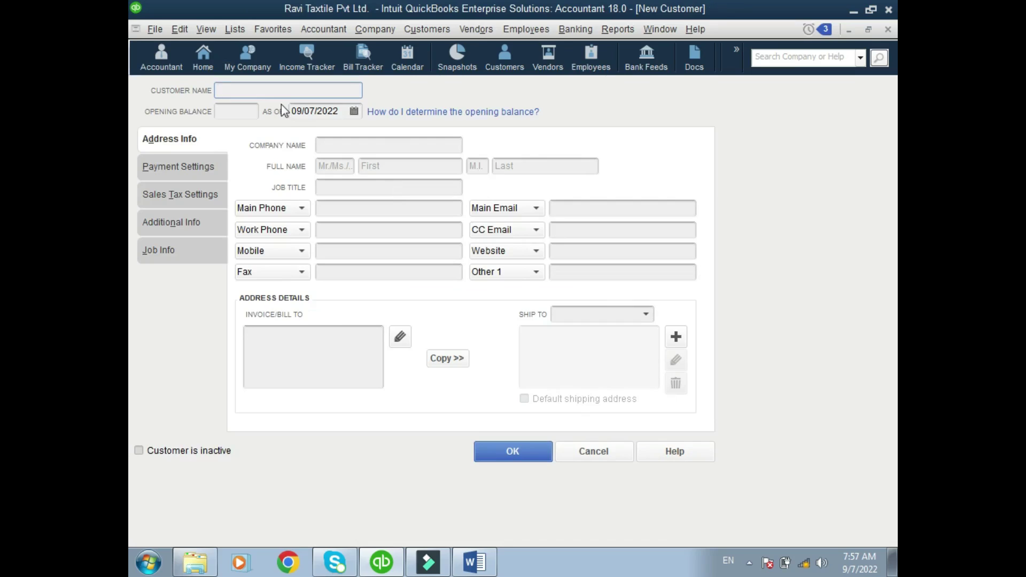
type("Akhter & sons")
left_click(237, 111)
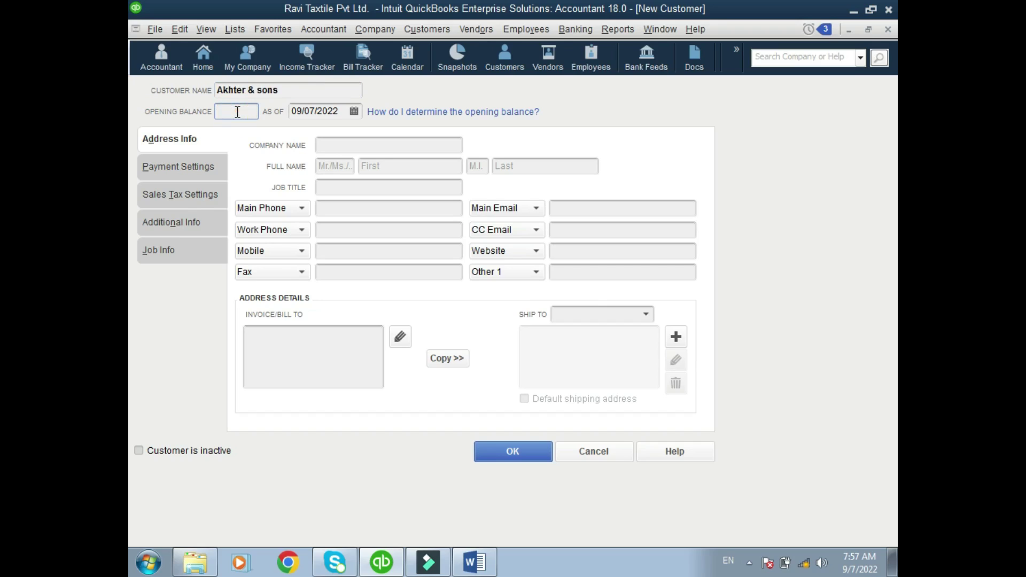
type("20")
key("BackSpace")
type("00000")
key("Tab")
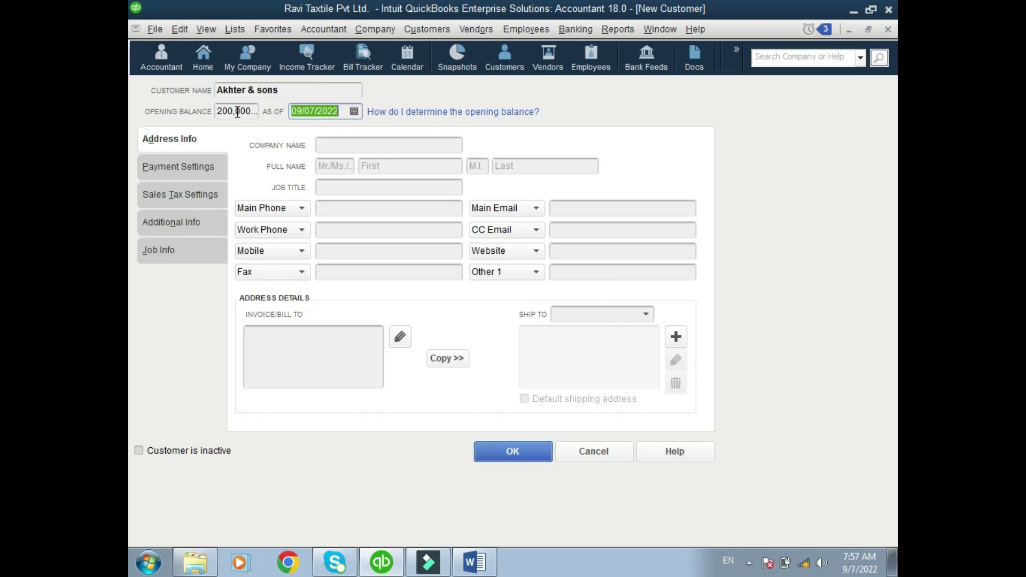
Step: Set the opening balance date of Akhter & sons to 07/01/2022 and save the customer
left_click(357, 111)
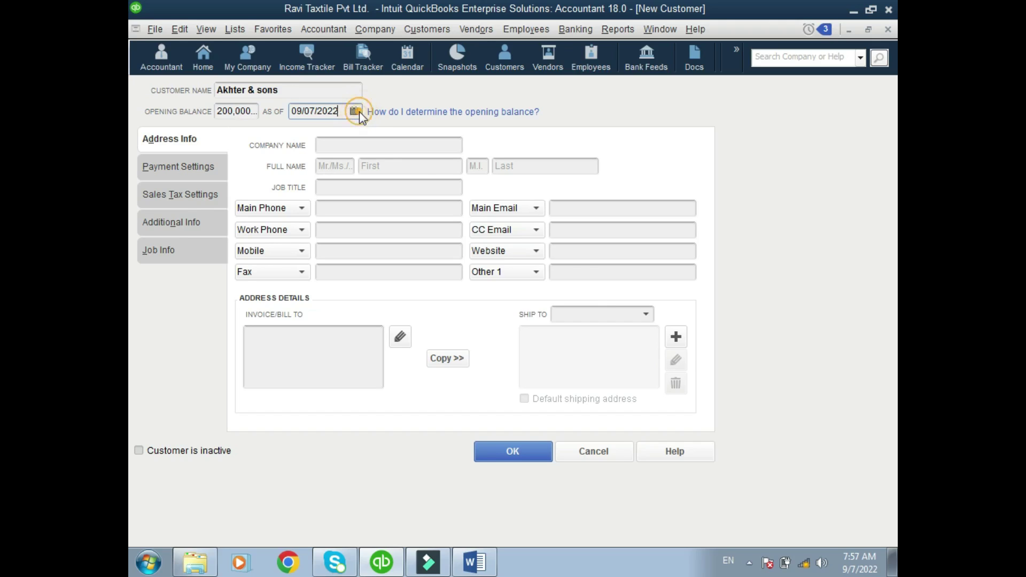
left_click(306, 135)
left_click(306, 136)
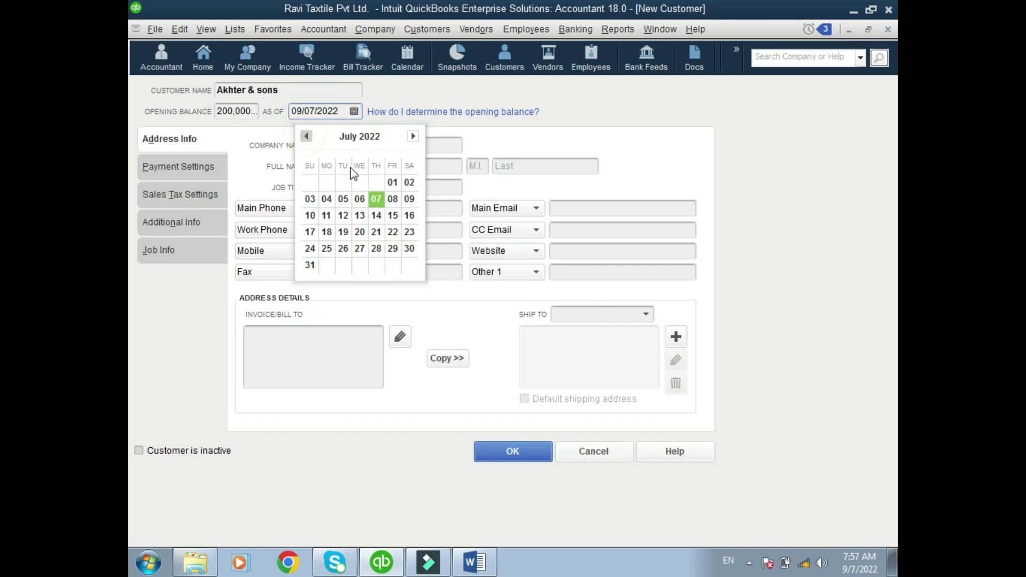
left_click(393, 182)
left_click(505, 451)
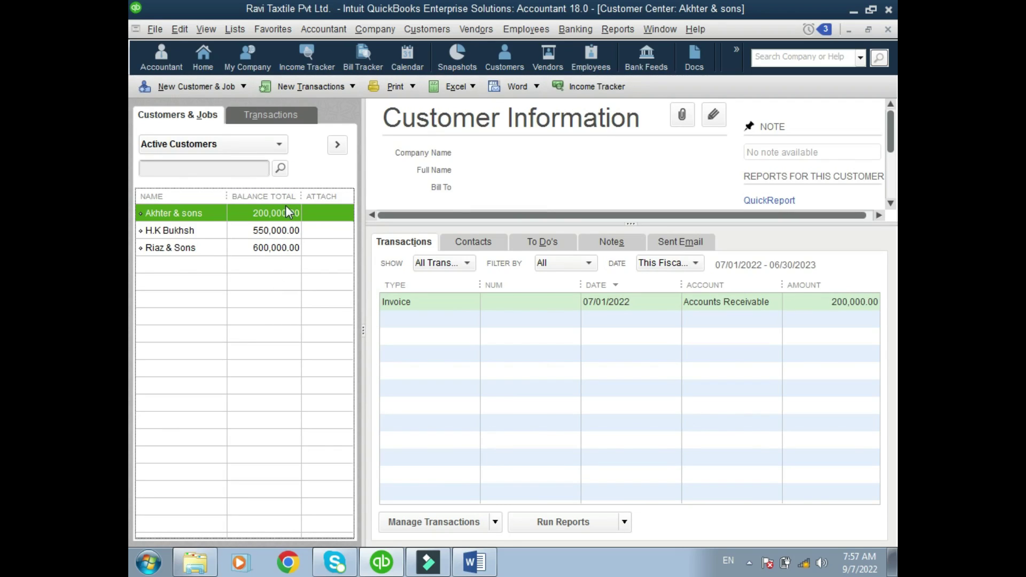
Step: Add a fourth customer by entering the customer's name and an opening balance of 300,000 as of 07/01/2022
key("ctrl+n")
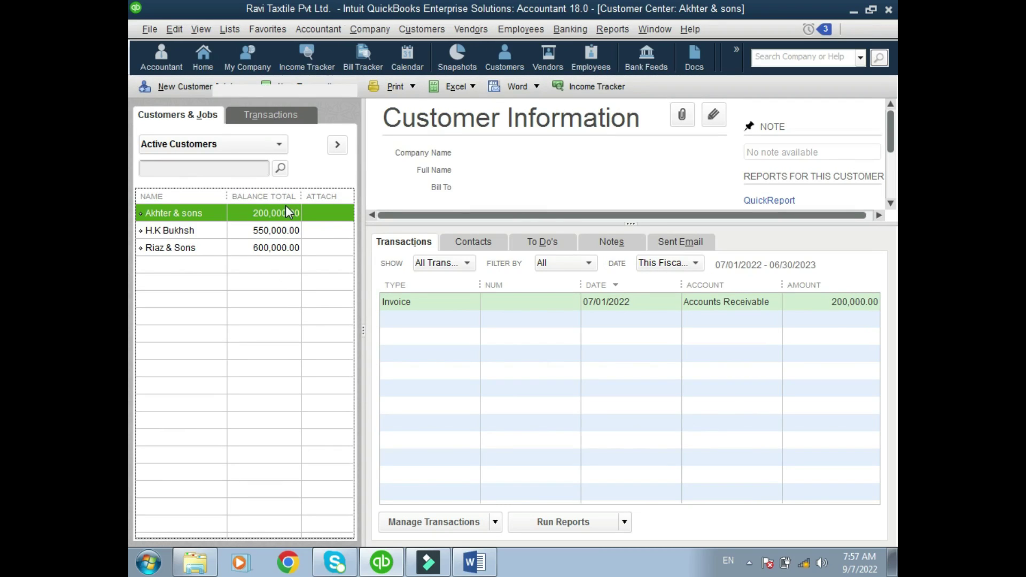
type("Sheikh")
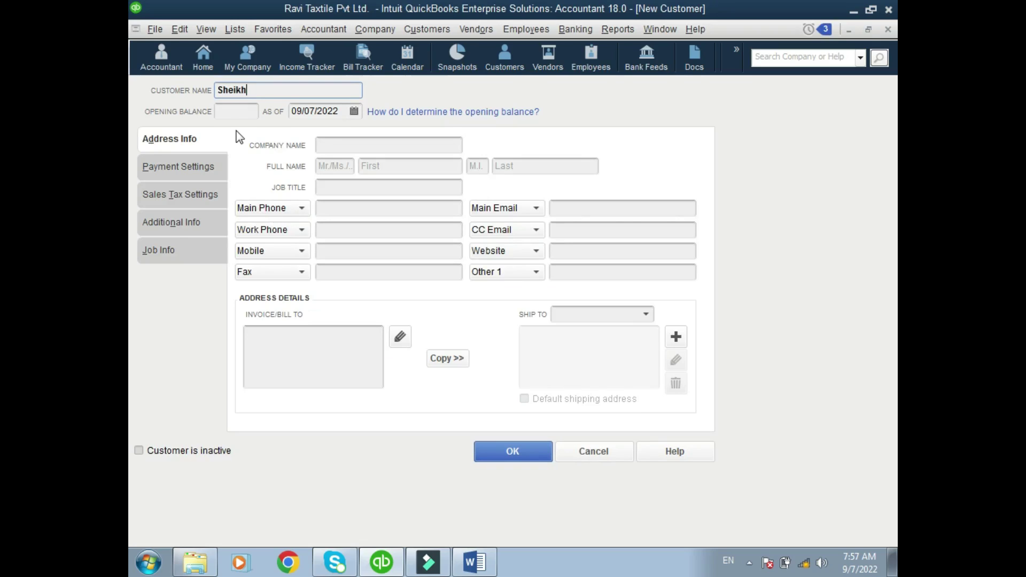
left_click(237, 113)
type("2")
key("BackSpace")
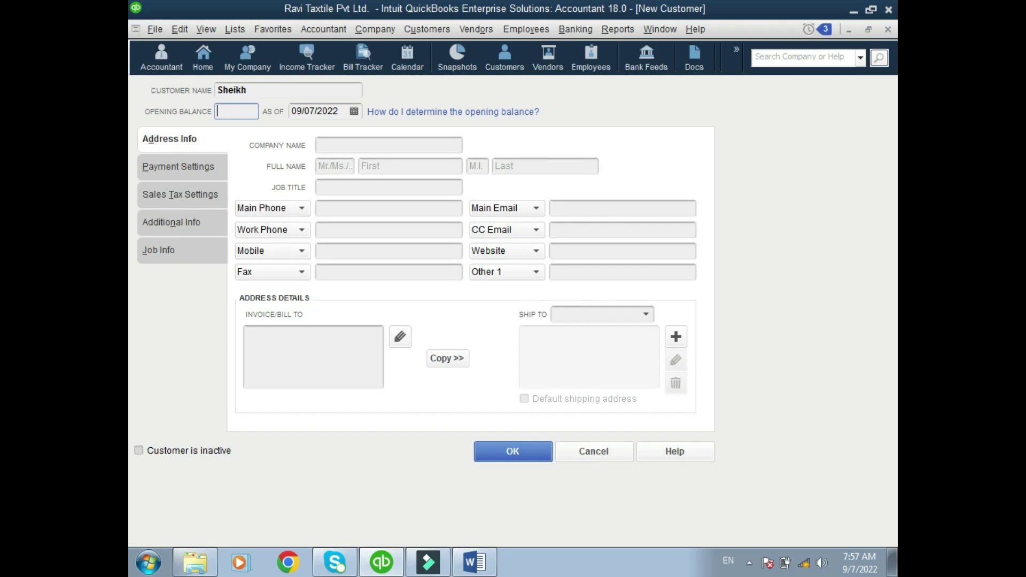
type("300000")
left_click(354, 111)
double_click(306, 136)
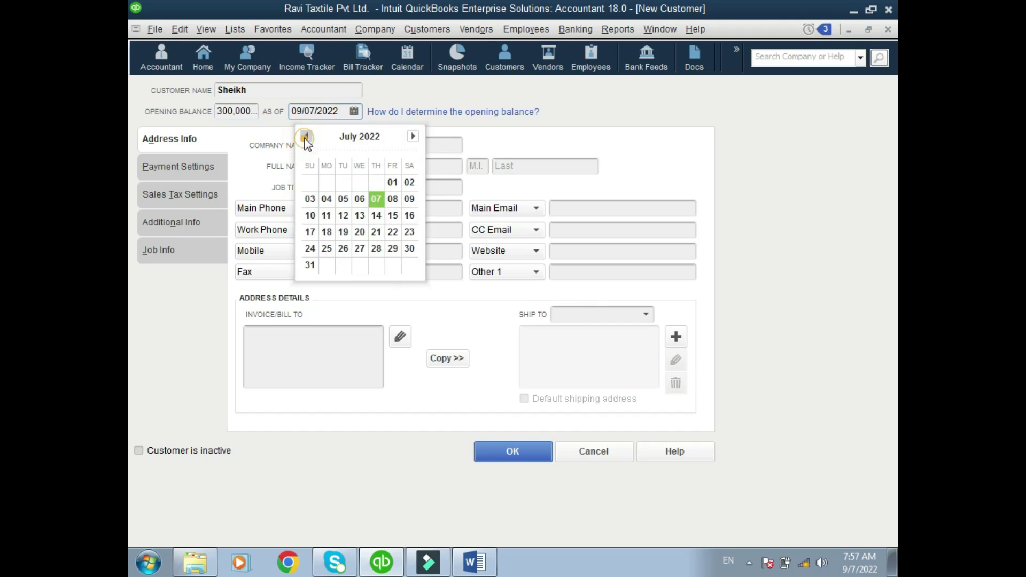
left_click(398, 198)
left_click(502, 451)
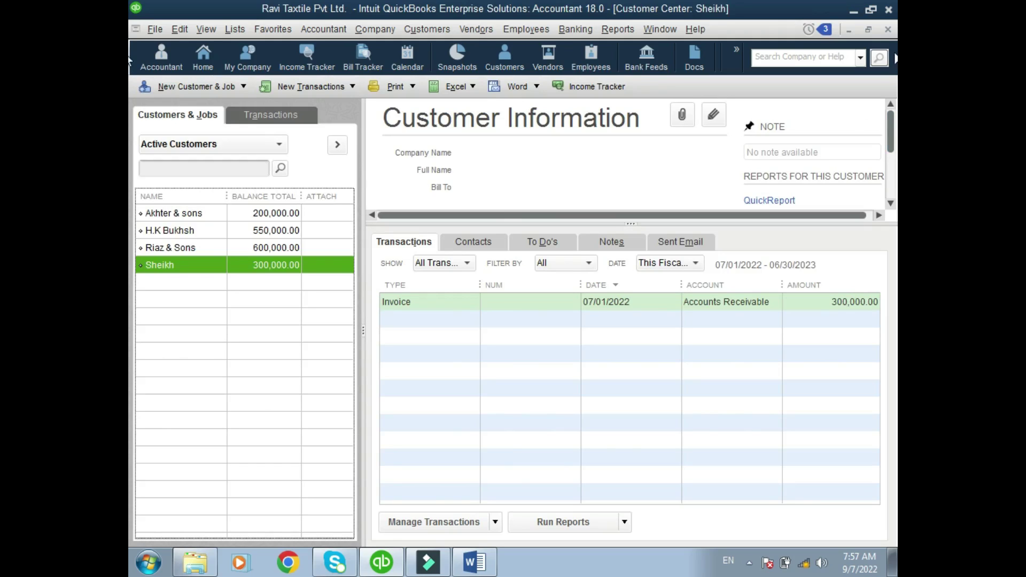
Step: Close the Customer Center and open the Trial Balance report with its dates set to All
left_click(888, 28)
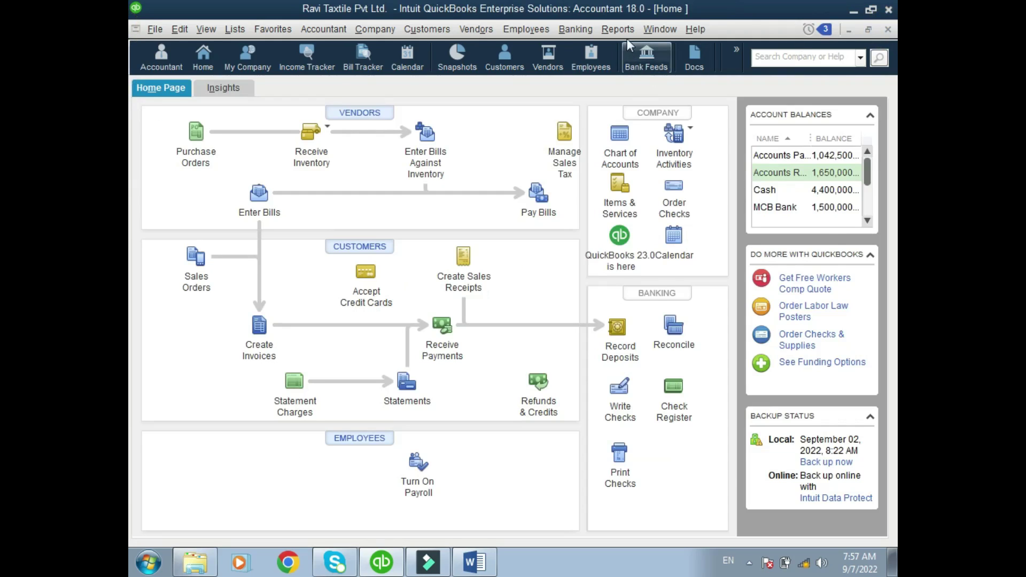
left_click(620, 29)
mouse_move(695, 327)
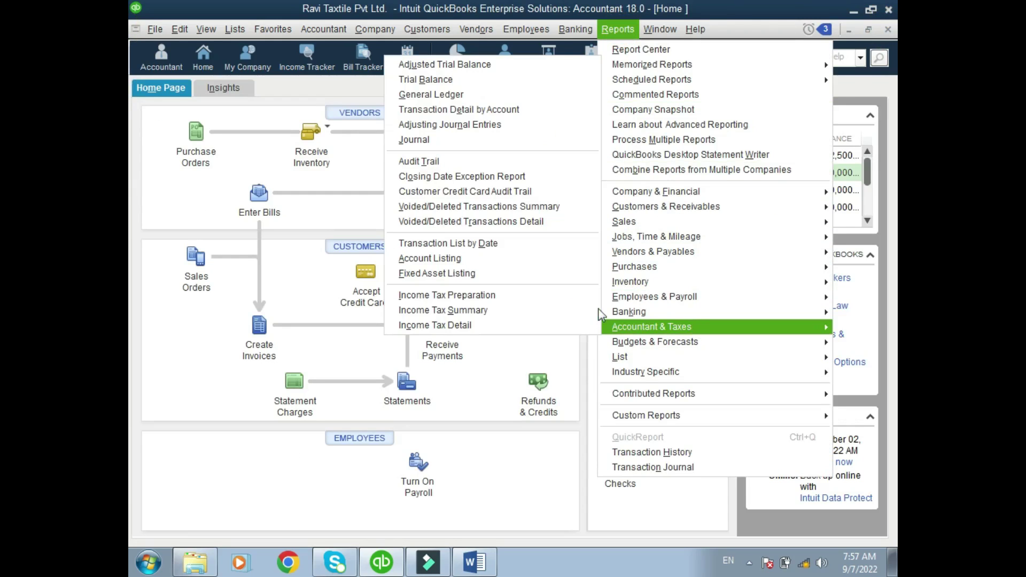
left_click(482, 83)
left_click(317, 111)
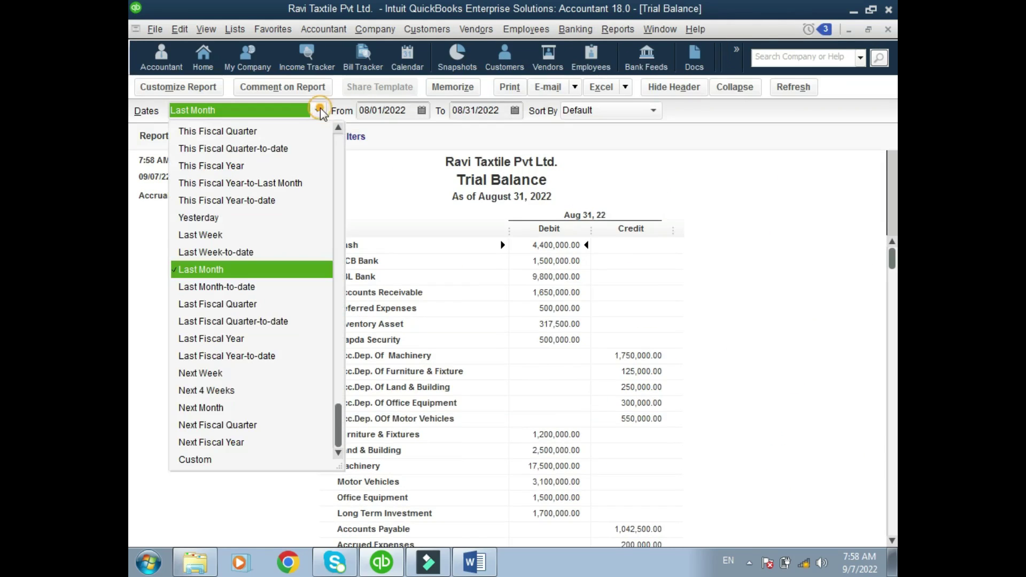
left_click(339, 145)
left_click(299, 132)
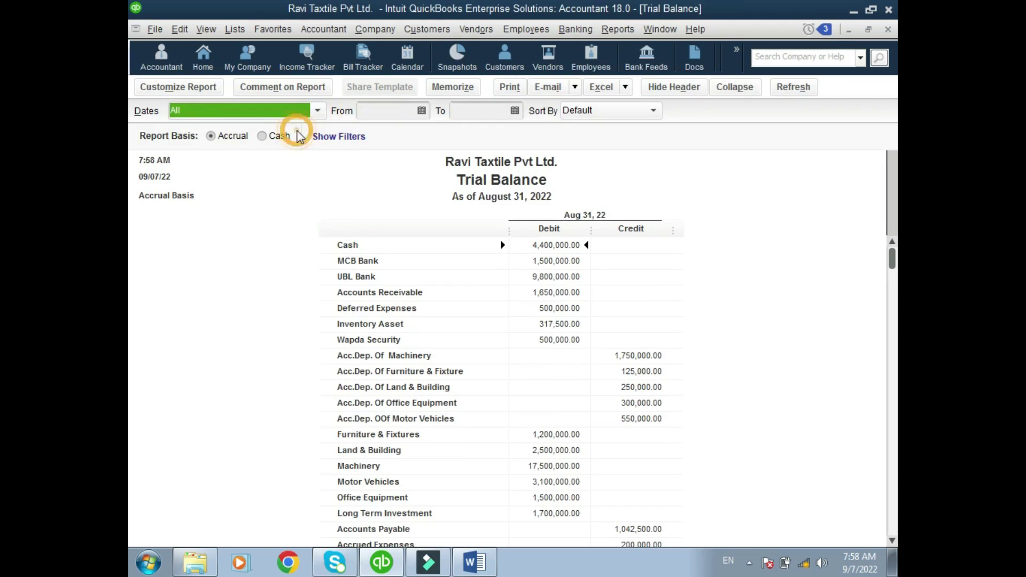
Step: Check the Trial Balance totals and compare the Uncategorized Income, Uncategorized Expenses and Accounts Payable amounts
scroll(129, 331, "down", 5)
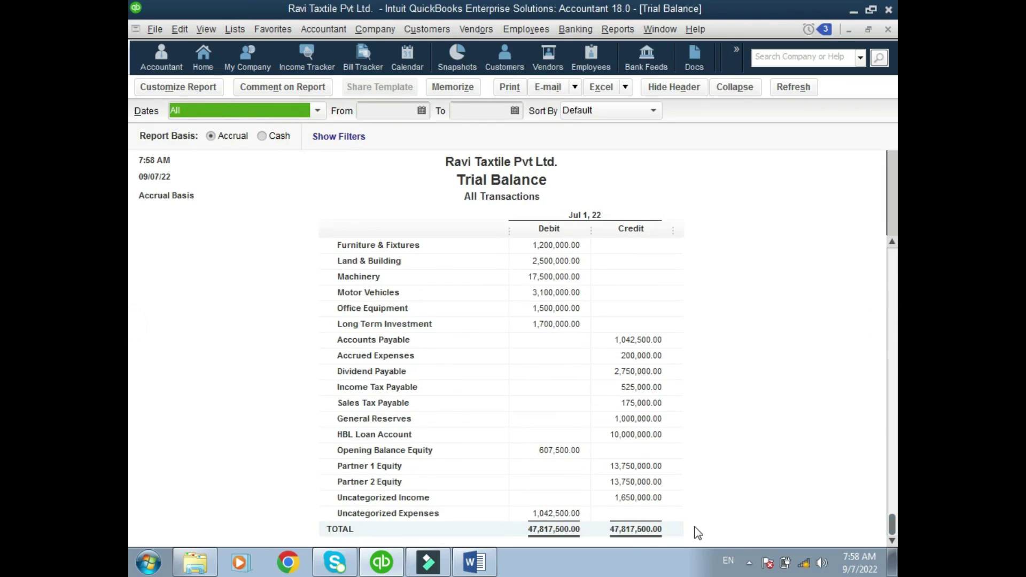
left_click(626, 532)
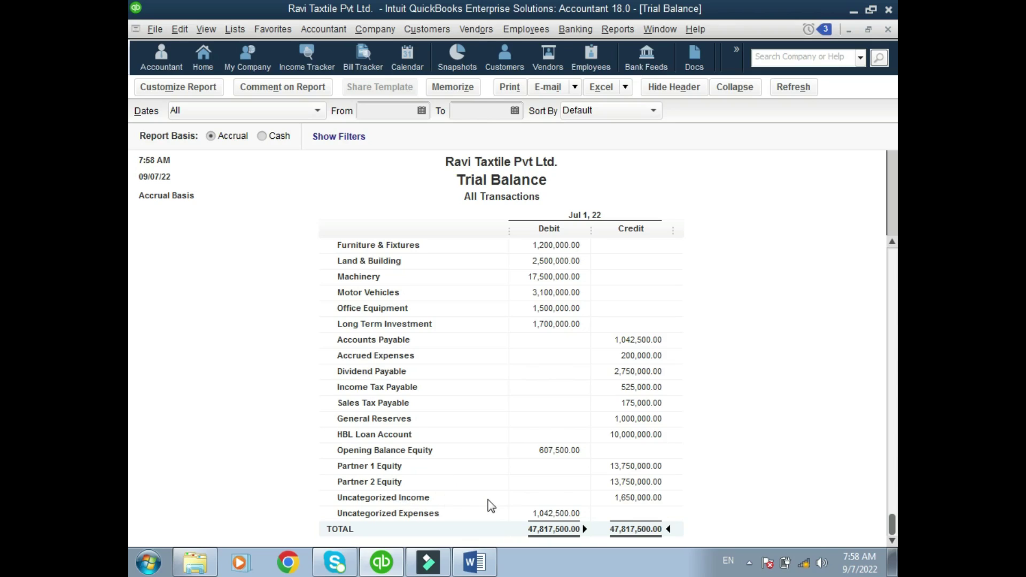
left_click(626, 499)
left_click(545, 514)
left_click(635, 342)
left_click(551, 515)
left_click(548, 517)
Step: Compare the Accounts Receivable amount with Uncategorized Income and review Uncategorized Expenses in the Trial Balance
left_click(891, 242)
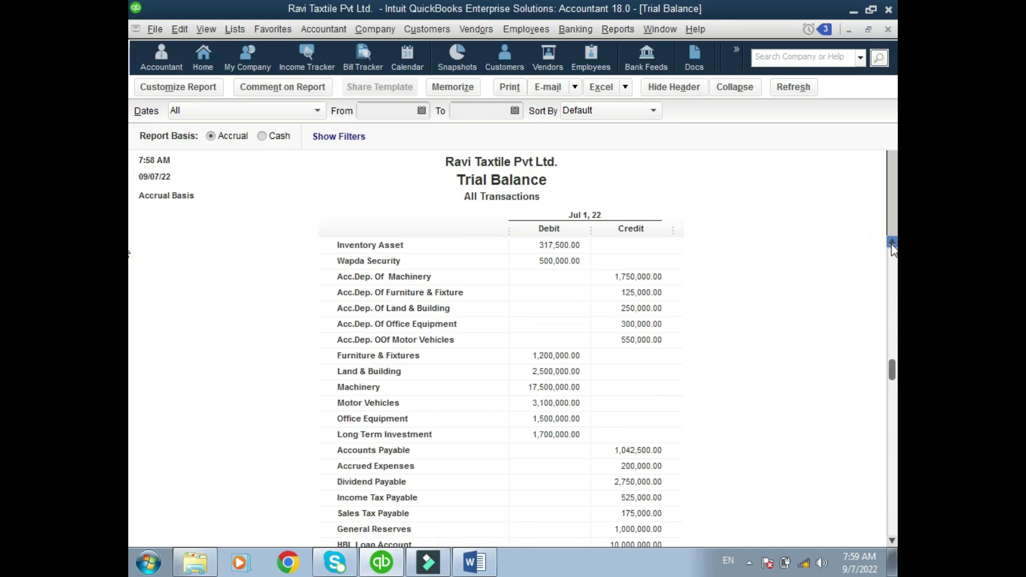
left_click(541, 292)
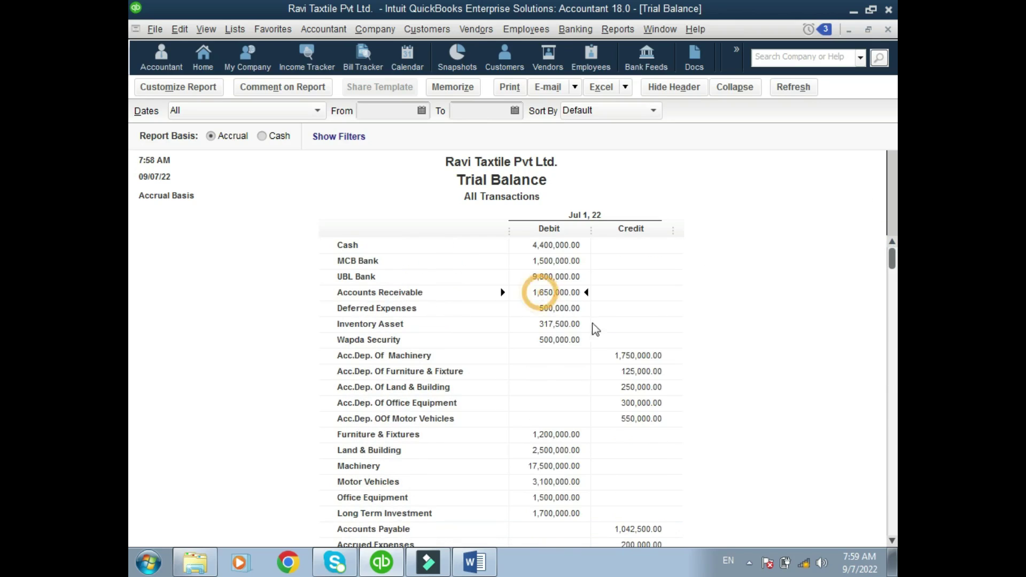
left_click(893, 520)
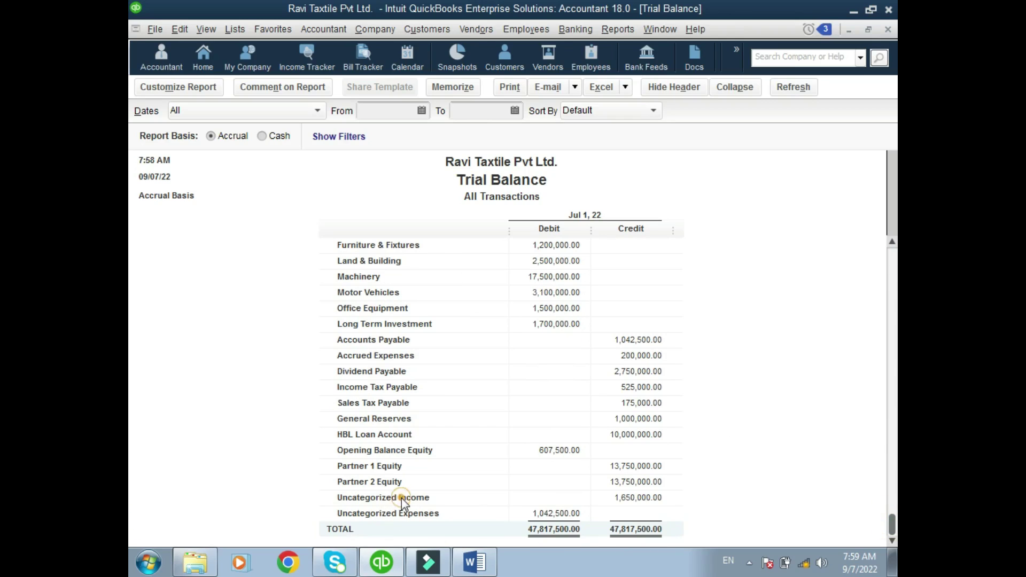
left_click(648, 503)
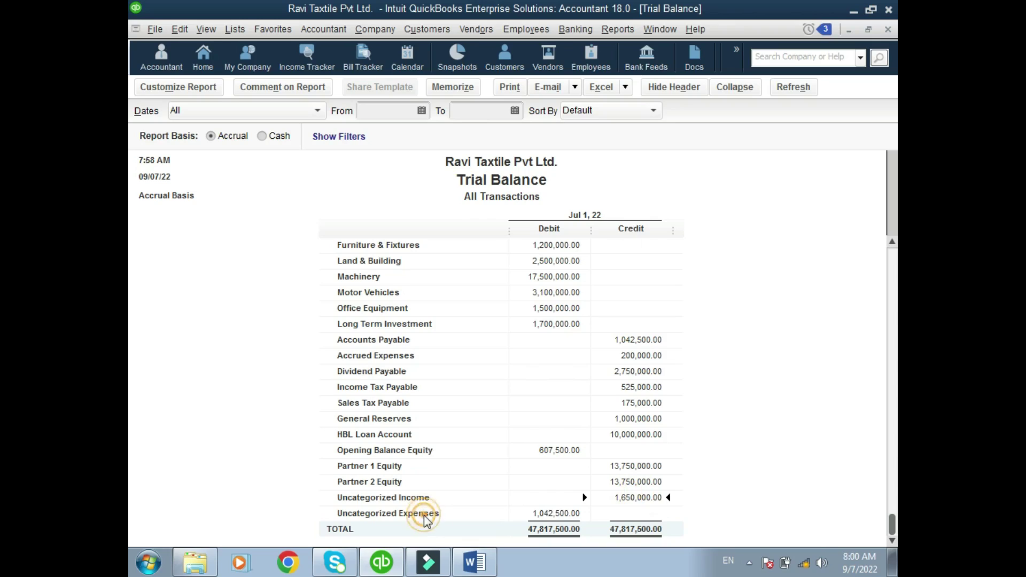
left_click(546, 513)
left_click(633, 499)
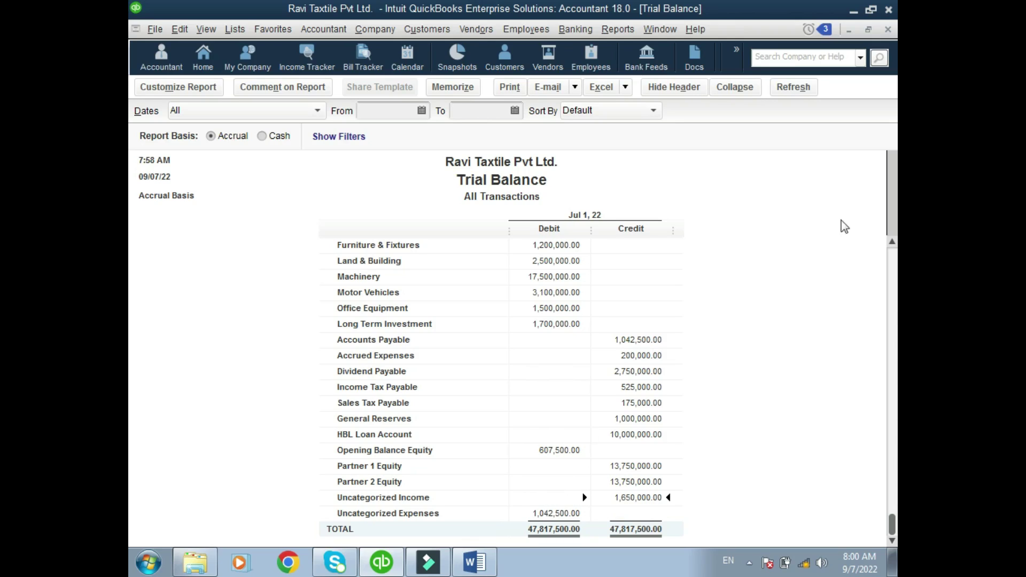
Step: Restore the Trial Balance to a smaller window and open a new general journal entry dated 07/01/2022
left_click(867, 29)
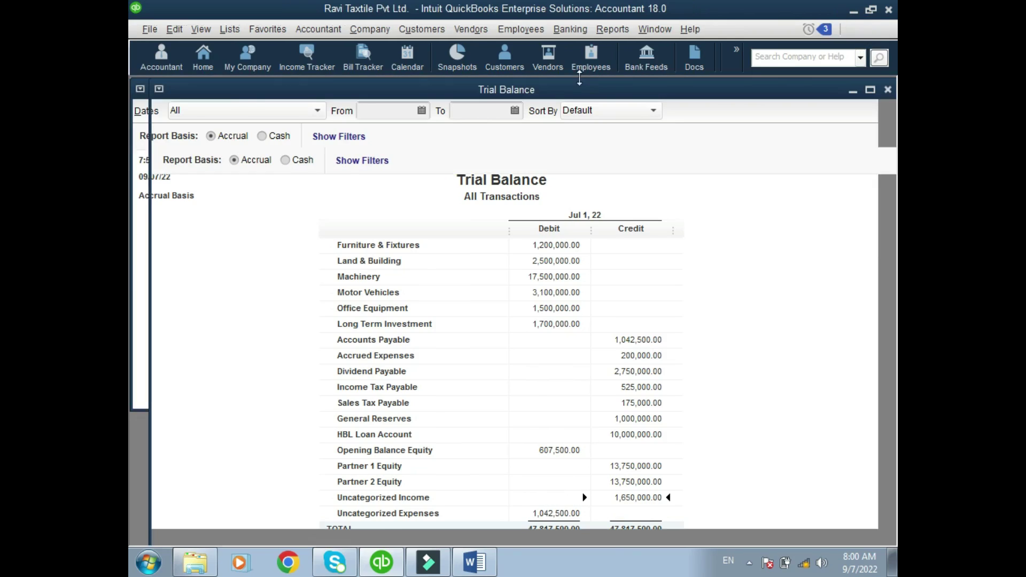
left_click(374, 30)
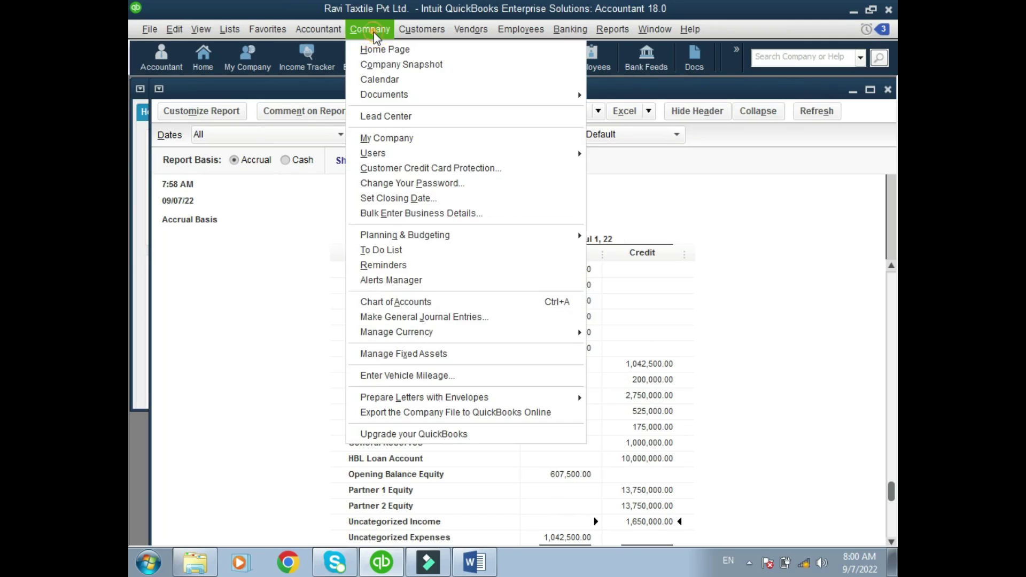
left_click(468, 318)
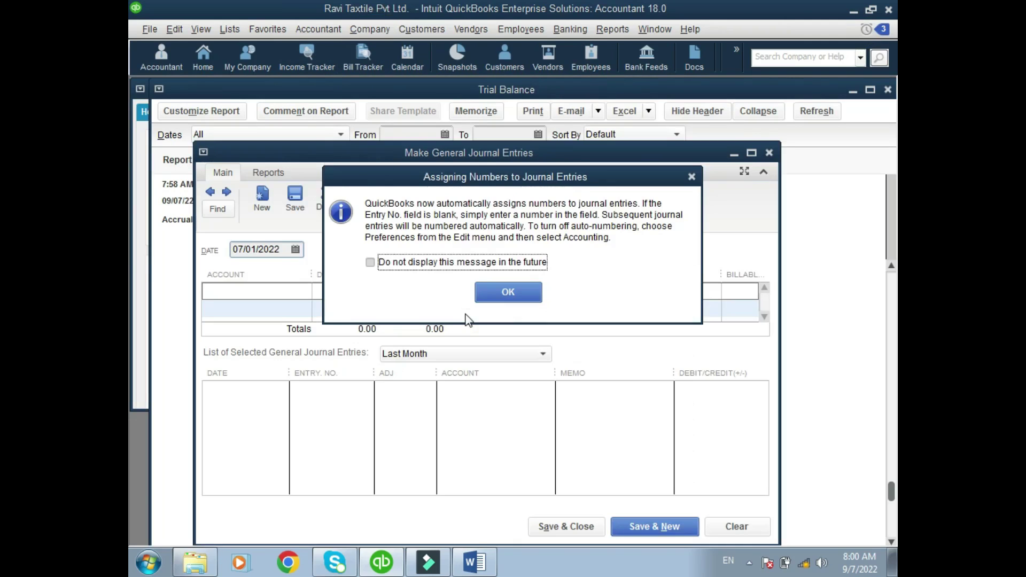
left_click(487, 295)
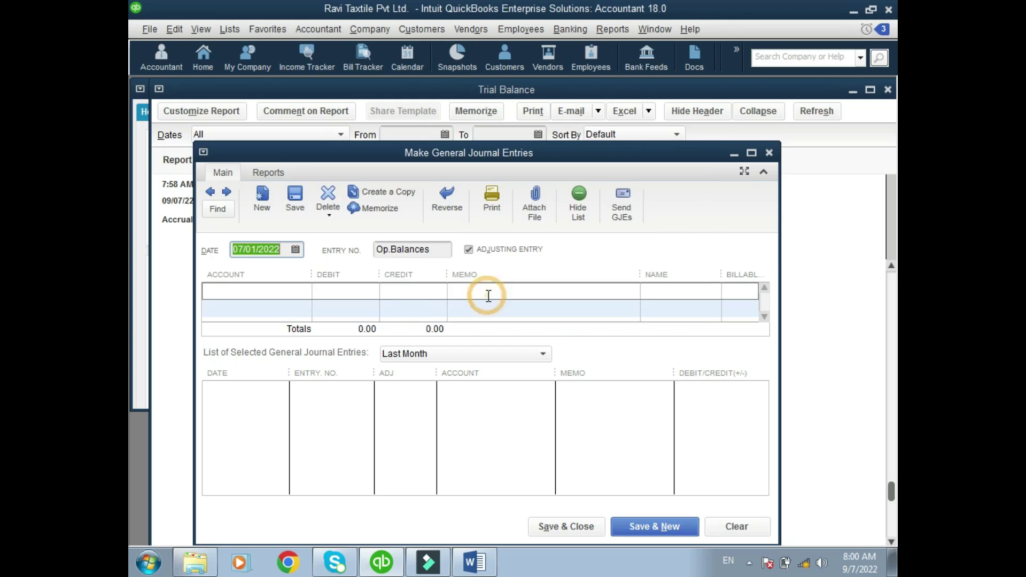
left_click(296, 250)
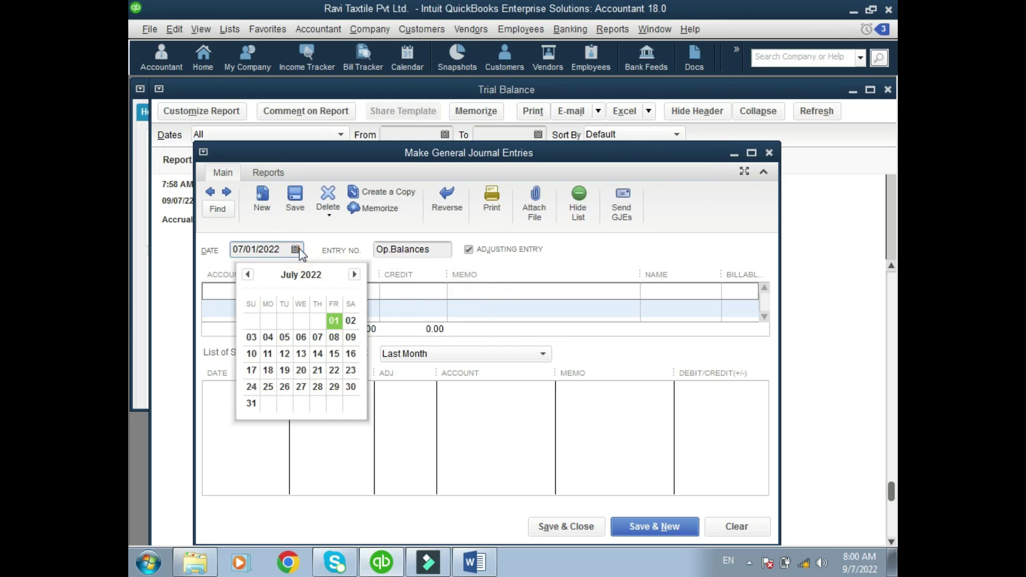
left_click(298, 250)
Step: Set the journal entry number to Op.Adjstmnt
left_click(433, 247)
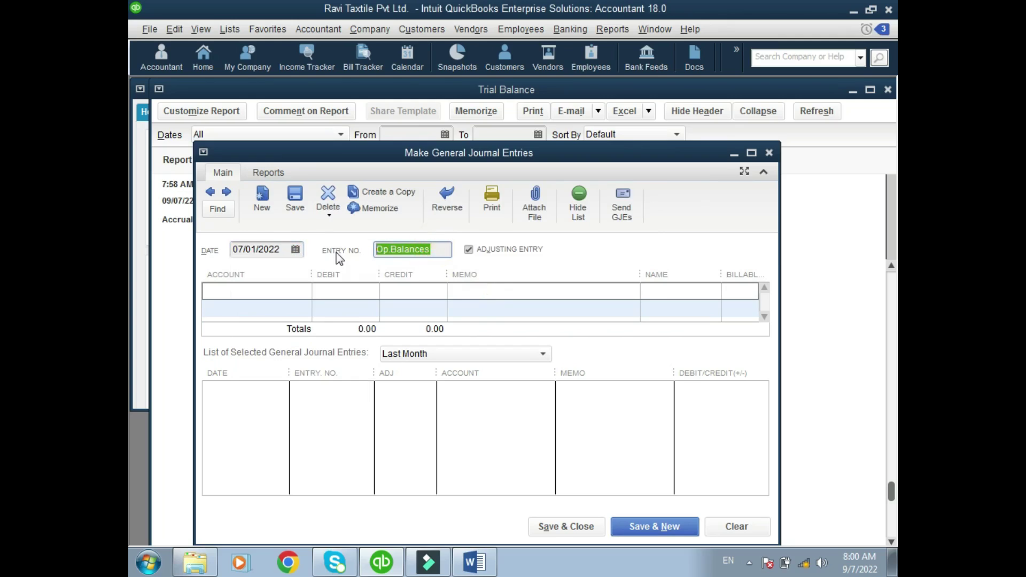
type("Op")
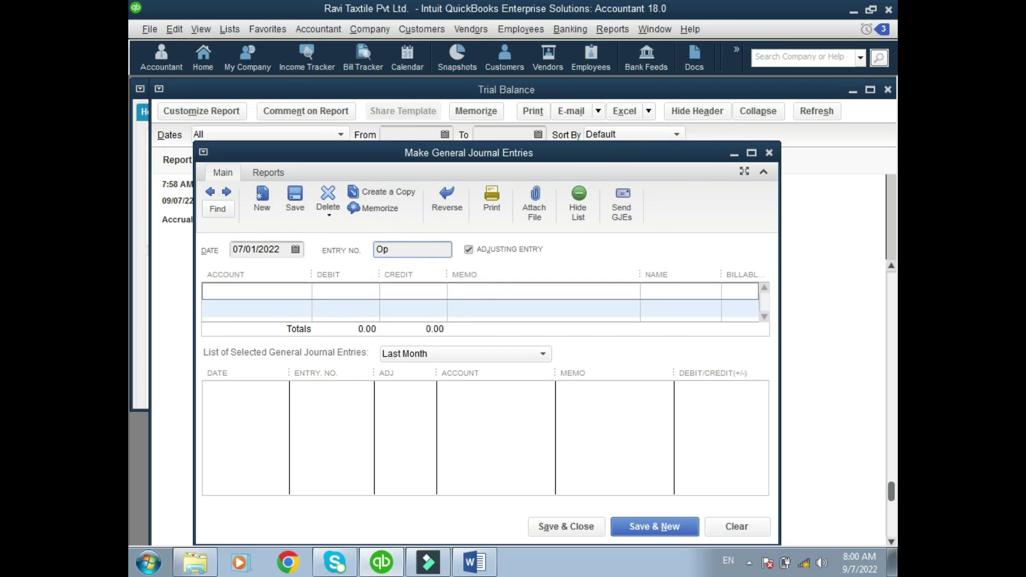
type(". Adj")
type("ustm")
key("BackSpace")
key("BackSpace")
key("BackSpace")
left_click(412, 253)
left_click(394, 250)
key("BackSpace")
left_click(425, 249)
left_click(407, 250)
key("BackSpace")
left_click(426, 251)
type("t")
Step: Reposition the journal entry window so the uncategorized income and expense rows of the Trial Balance behind it are visible
left_click(297, 290)
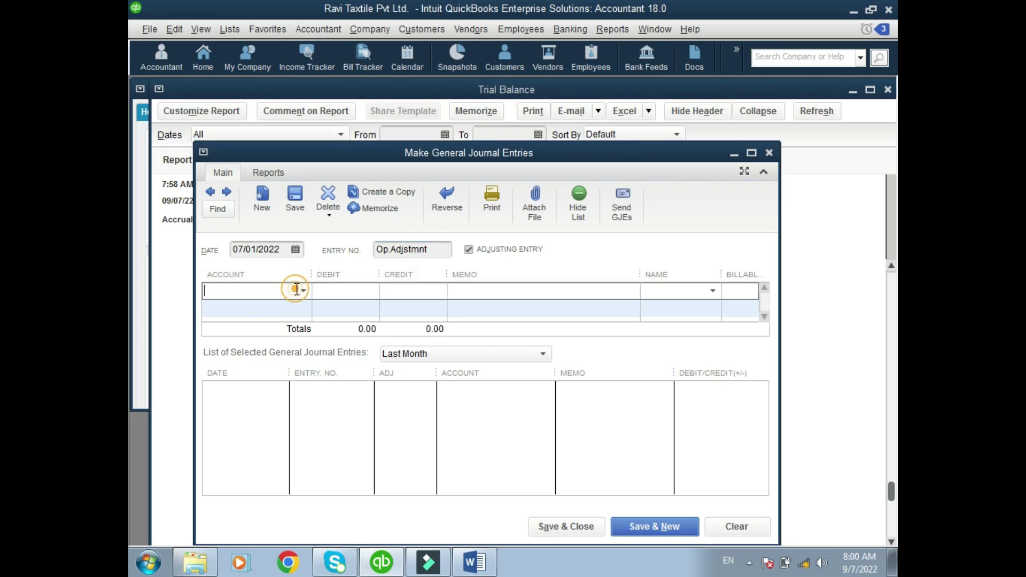
left_click(526, 154)
double_click(527, 154)
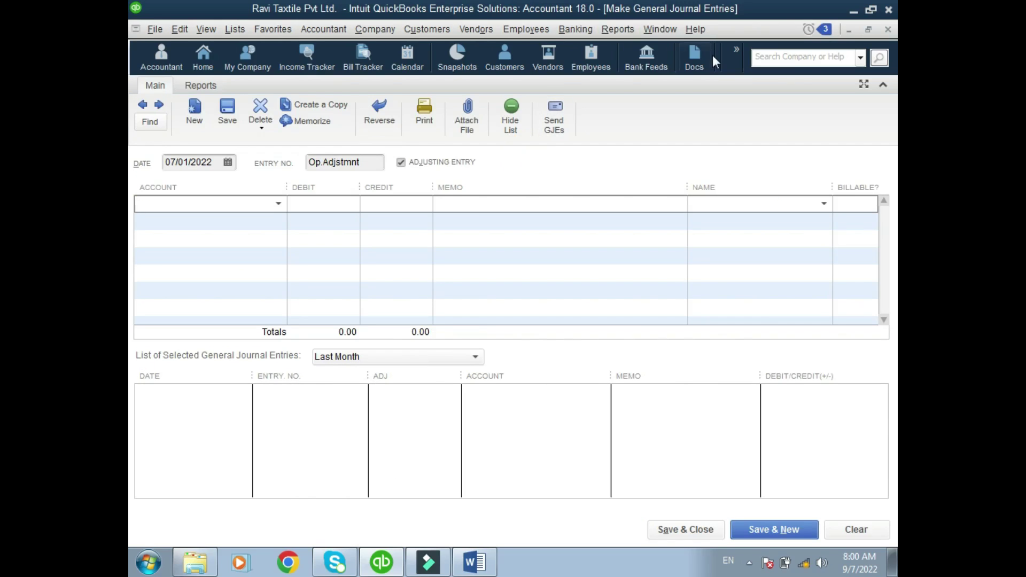
left_click(868, 29)
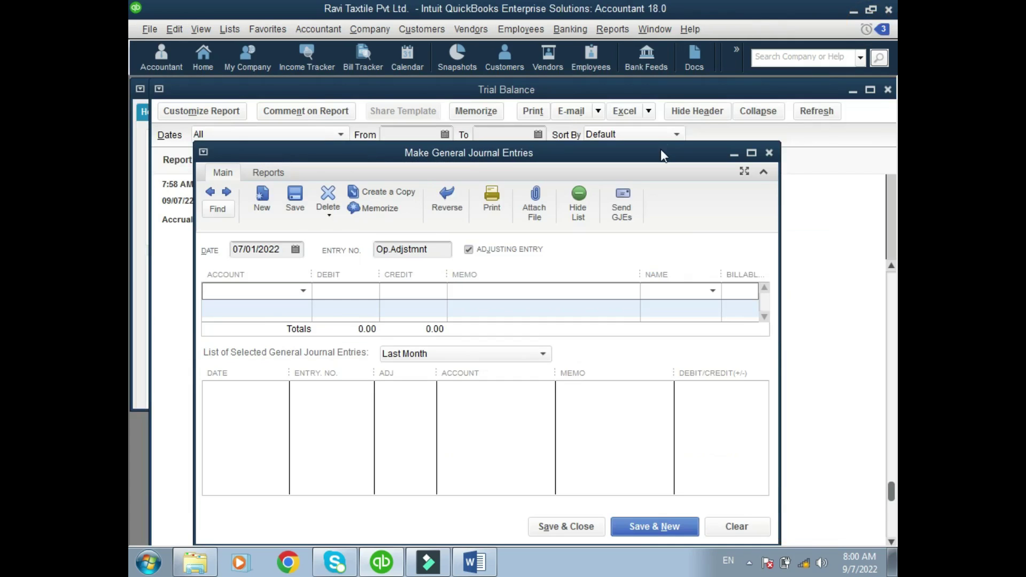
left_click_drag(666, 84, 668, 97)
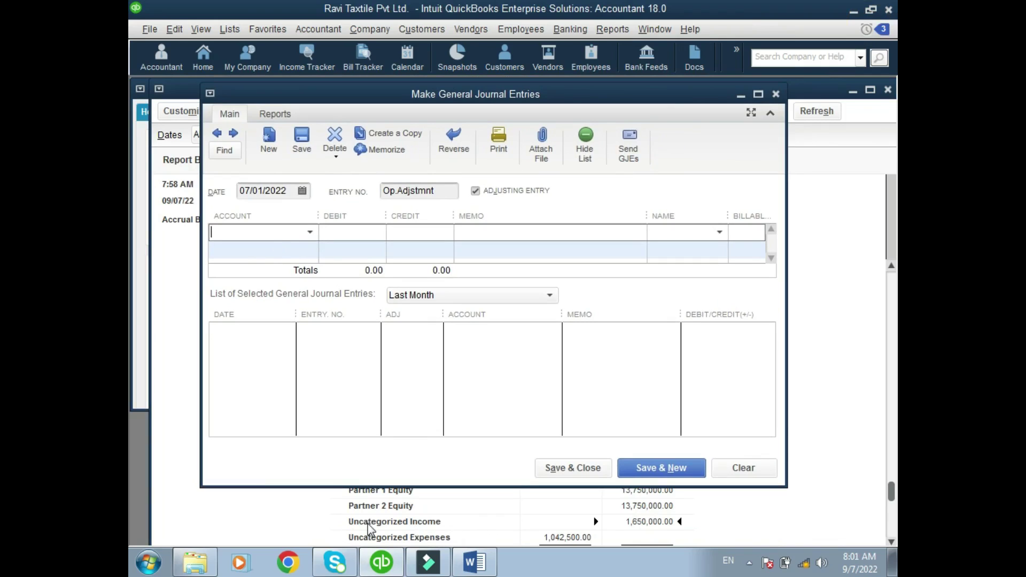
Step: Debit Uncategorized Income with 1,650,000 on the first journal line, using the memo Opening Balance Adjustment
type("un")
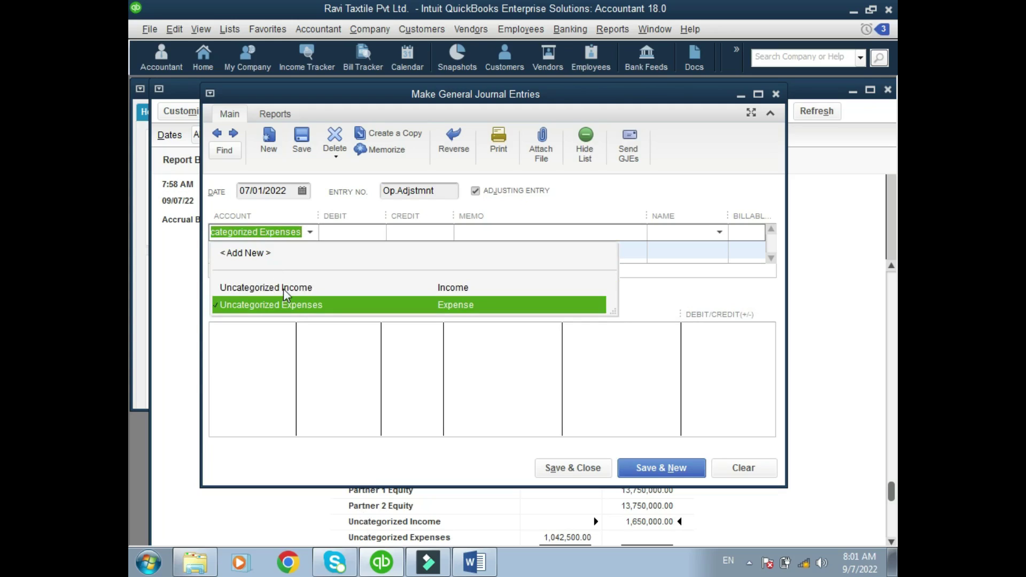
left_click(284, 288)
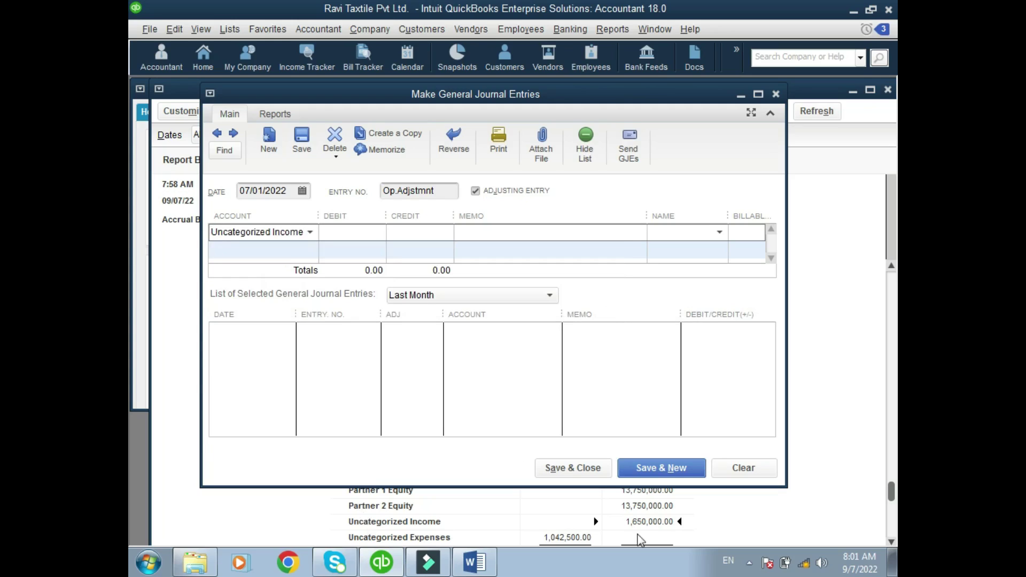
left_click(330, 229)
type("1,650,00")
type("0000")
key("Tab")
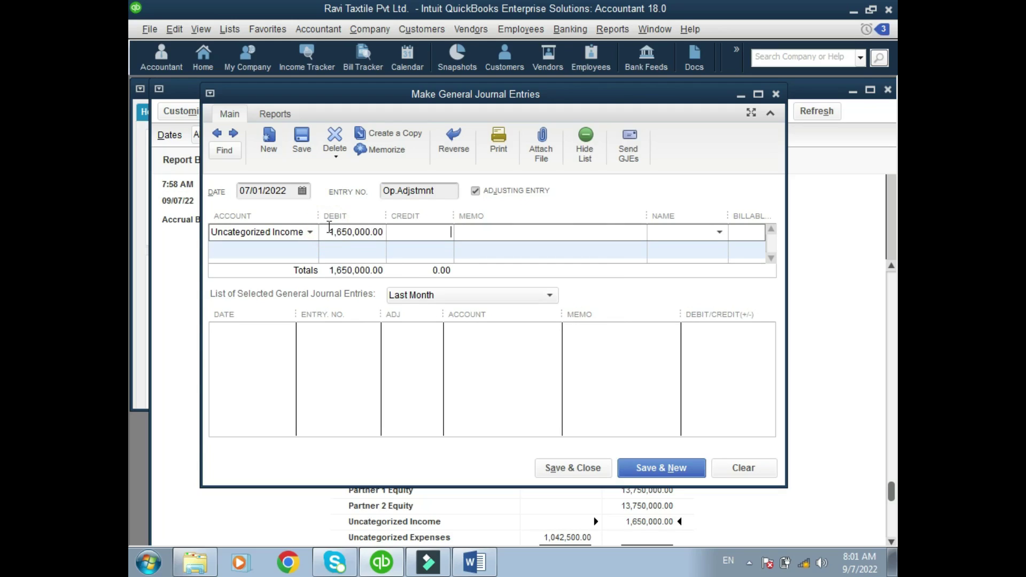
left_click(496, 232)
type("Opening Balance A")
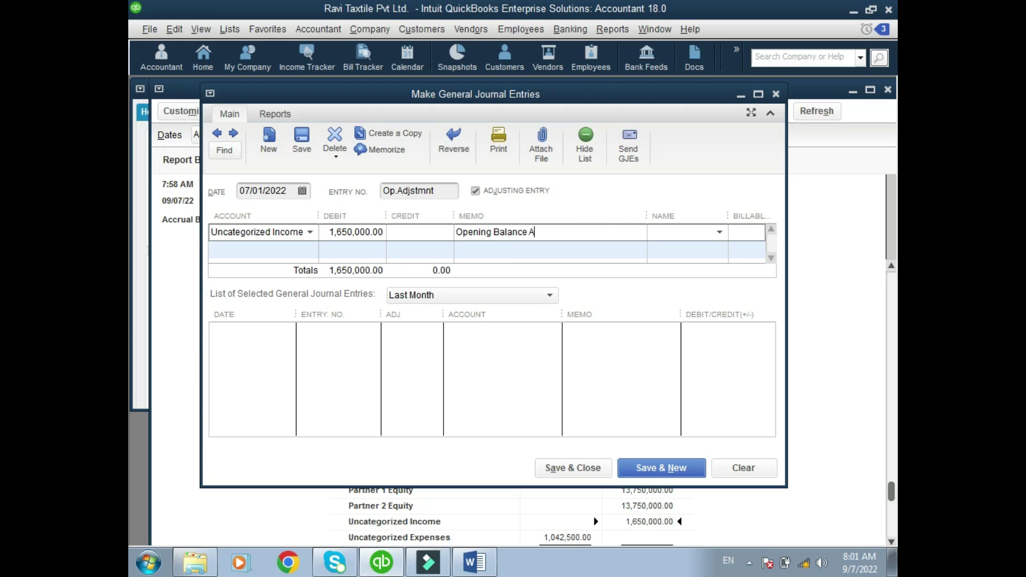
type("djustment")
Step: Credit Uncategorized Expenses with 1,042,500 on the second journal line and maximize the journal entry window
left_click(275, 252)
type("un")
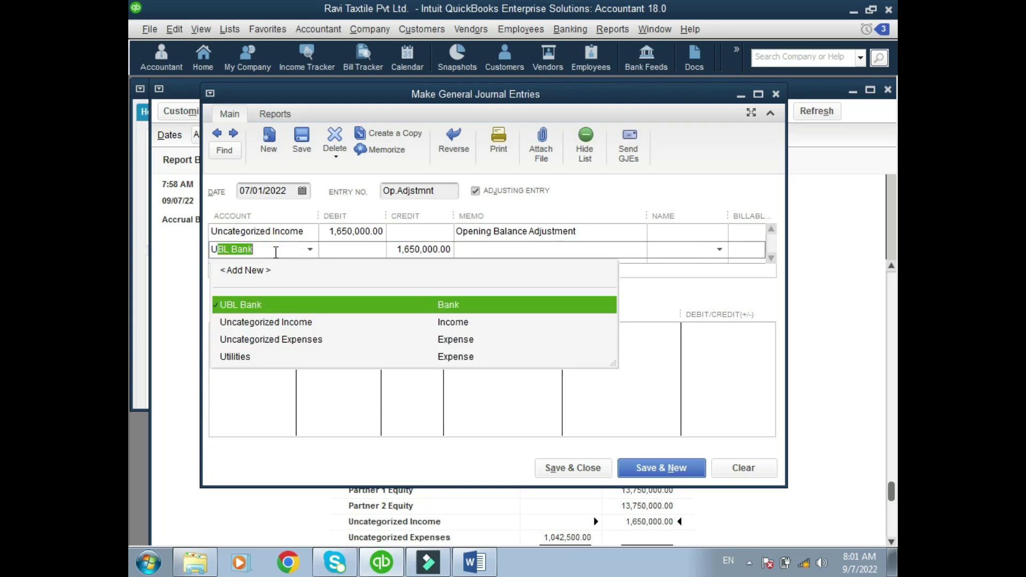
left_click(315, 323)
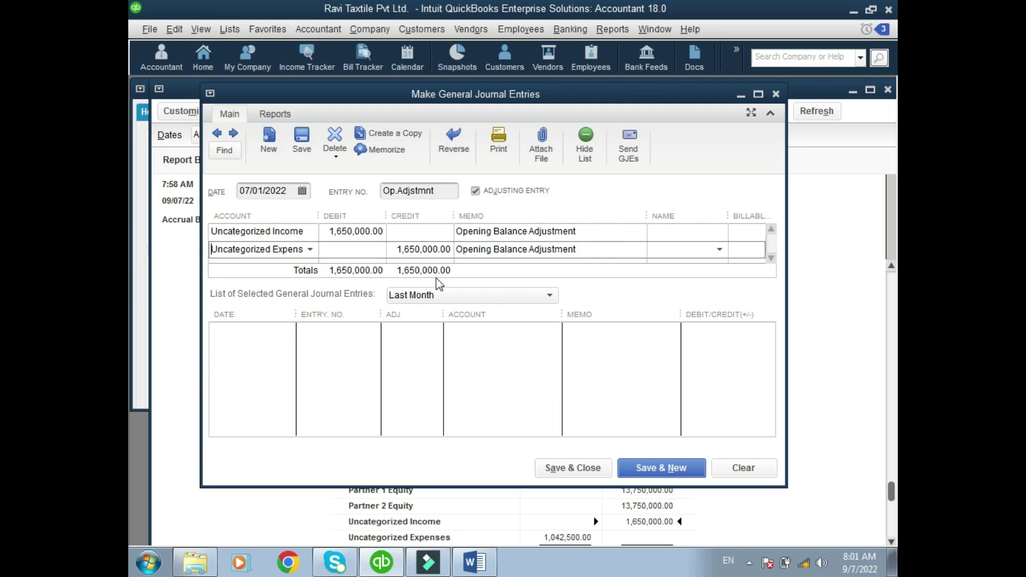
left_click(398, 253)
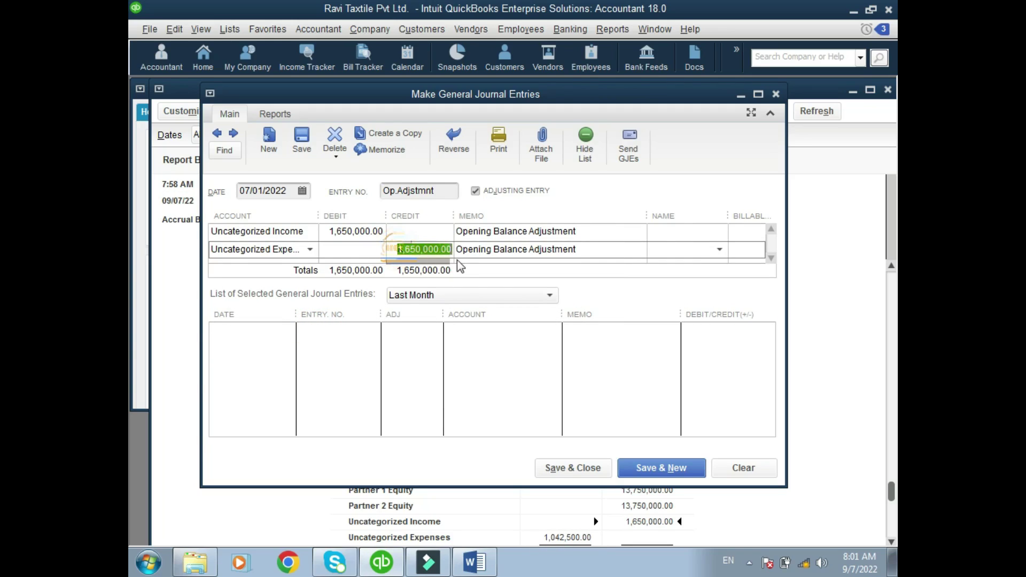
type("10")
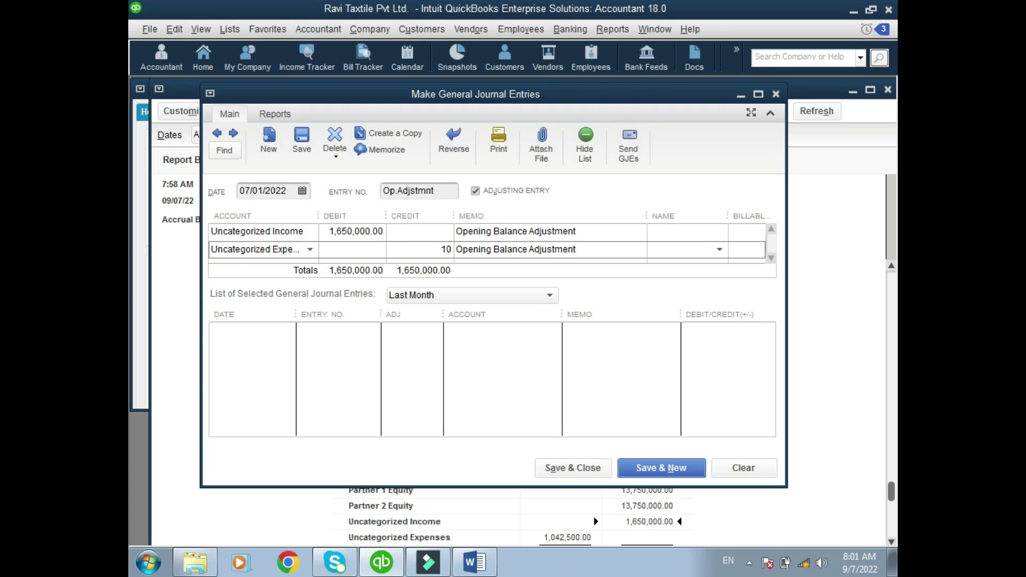
type("42500")
left_click_drag(612, 101, 611, 99)
double_click(610, 99)
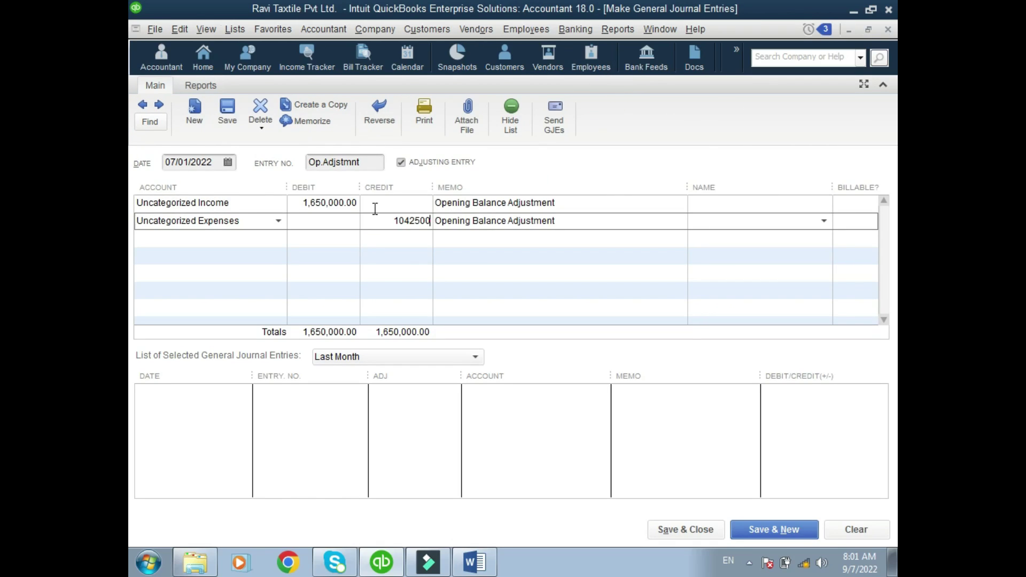
left_click(517, 221)
Step: Credit the remaining 607,500 to Opening Balance Equity on the third line, then save and close the journal entry
left_click(230, 239)
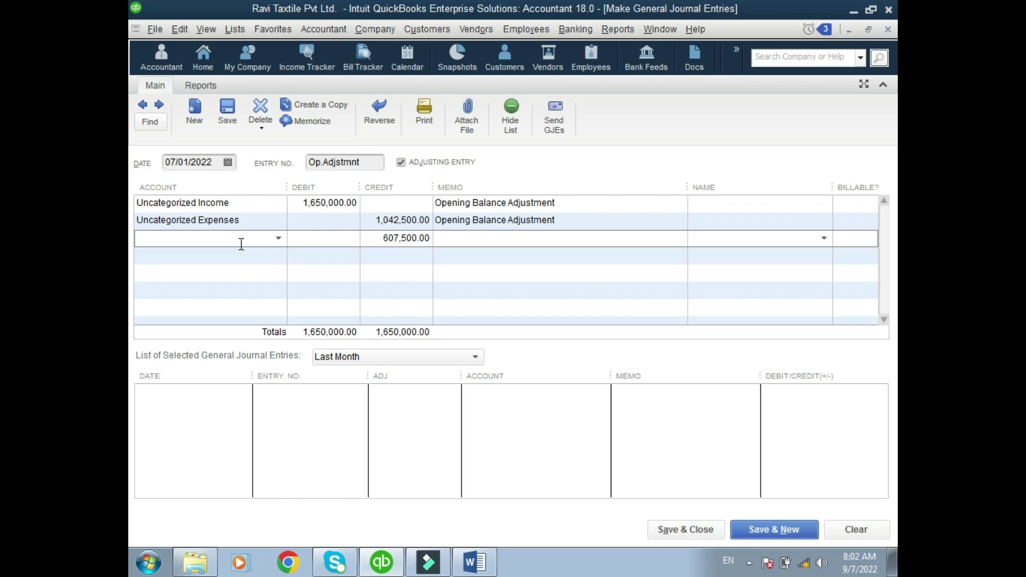
type("Opening Balance Equity")
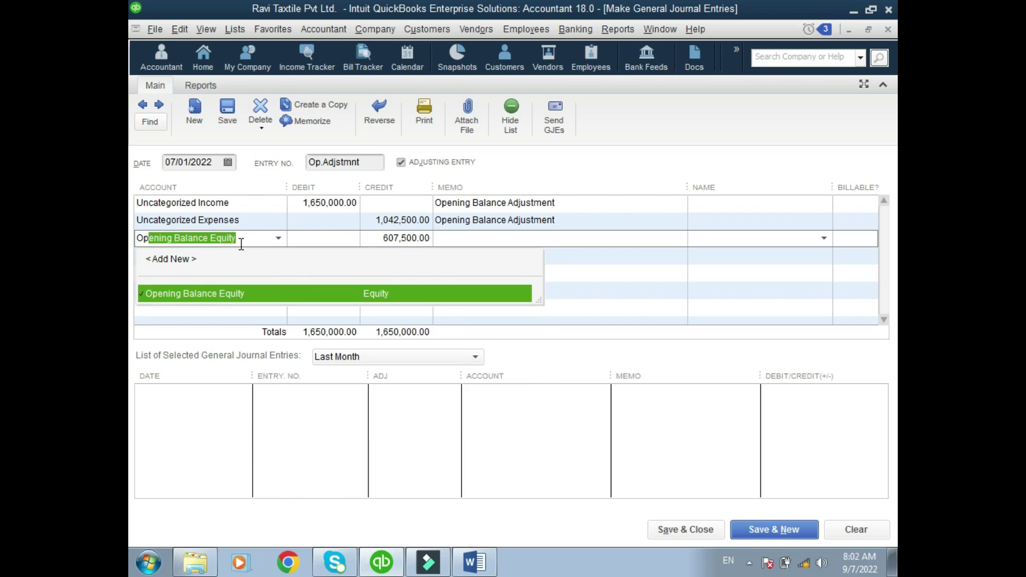
key("Tab")
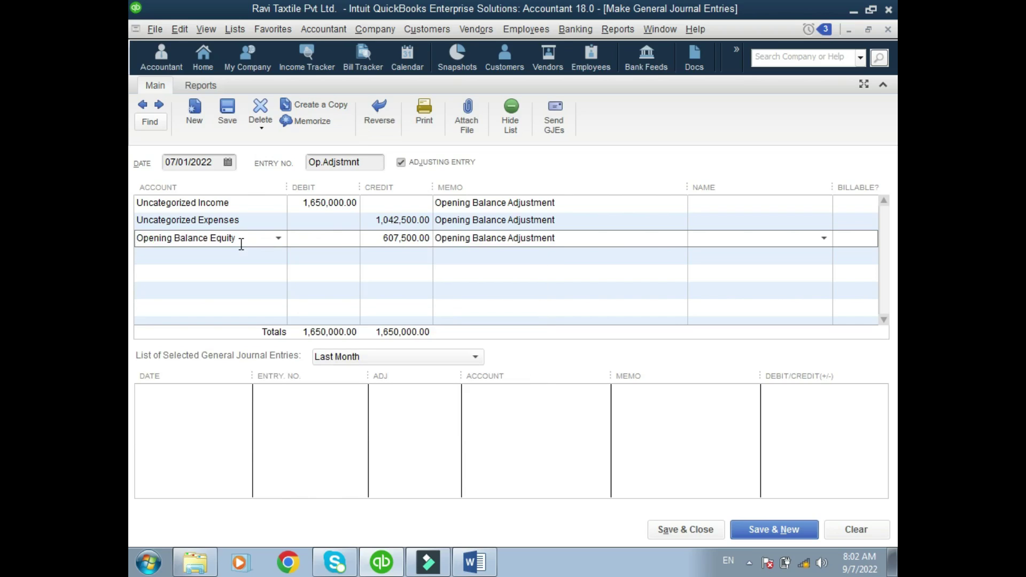
left_click_drag(383, 239, 431, 244)
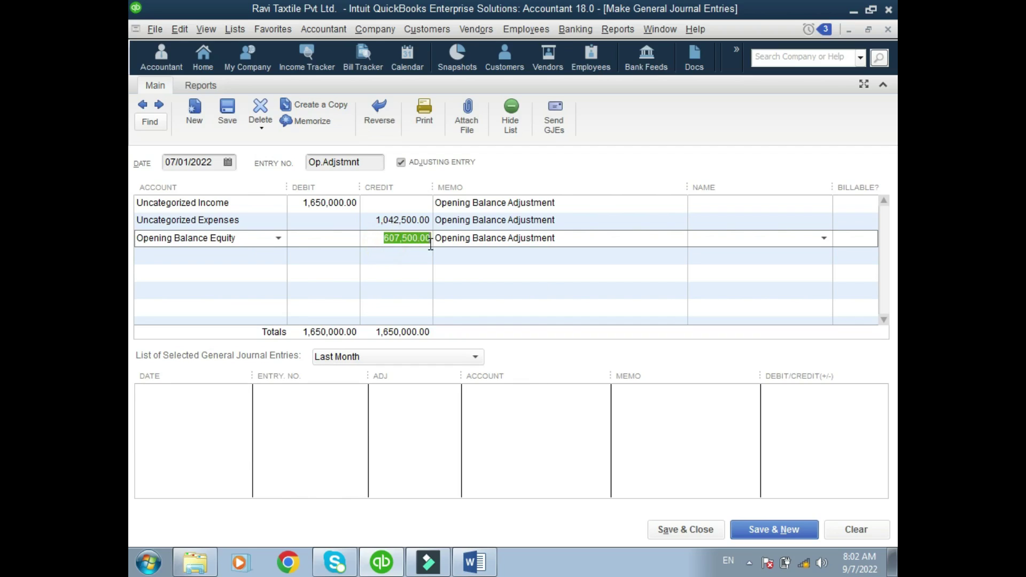
left_click(385, 240)
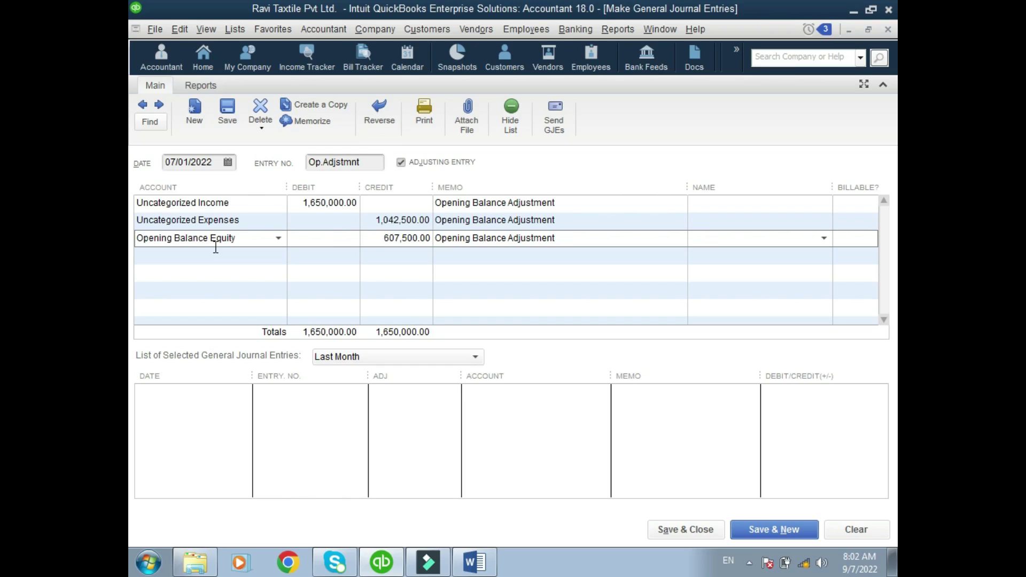
left_click(703, 534)
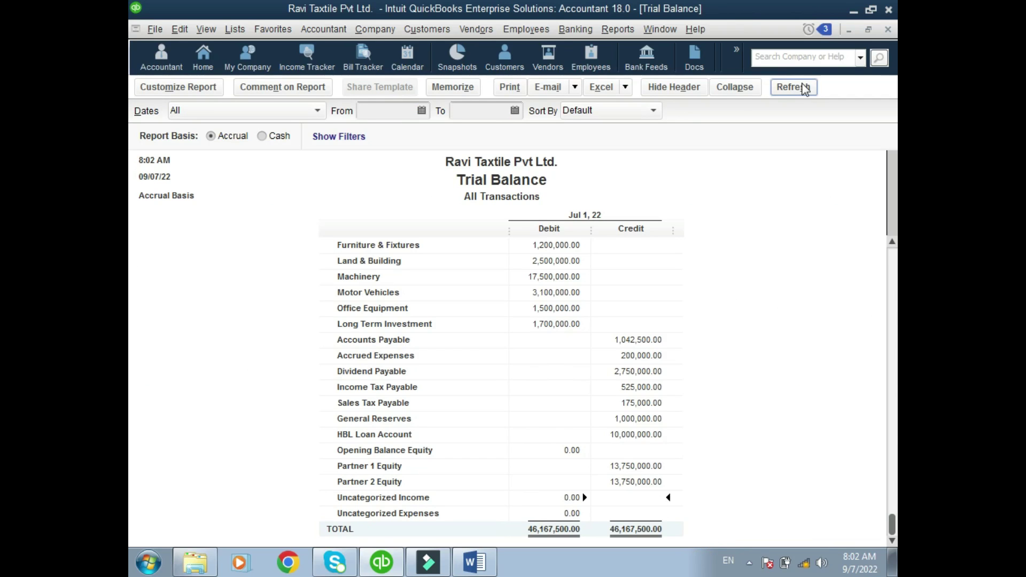
Step: Refresh the Trial Balance and check the Uncategorized Income, Uncategorized Expenses and total amounts
left_click(803, 87)
left_click(571, 497)
left_click(567, 515)
left_click(649, 530)
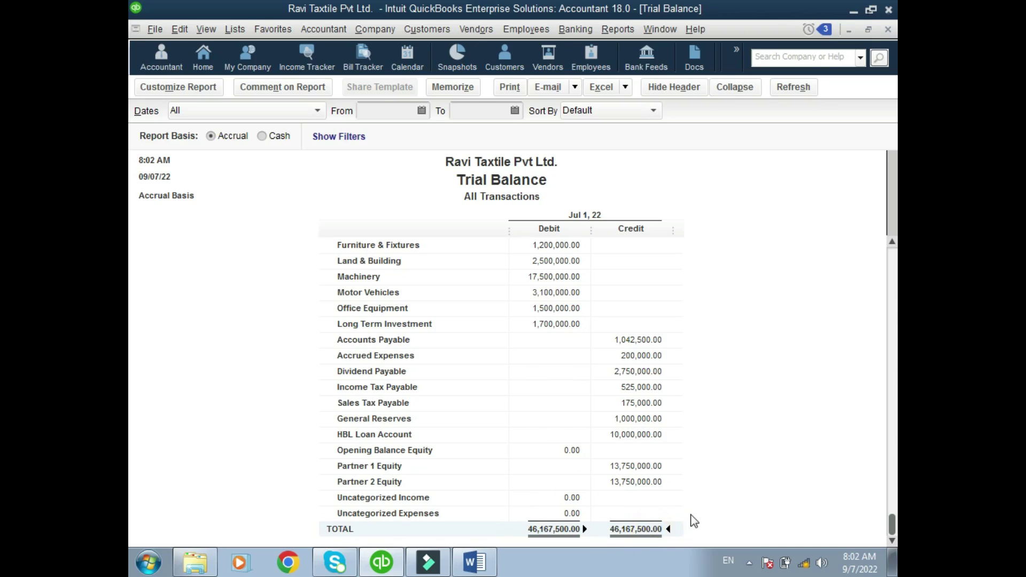